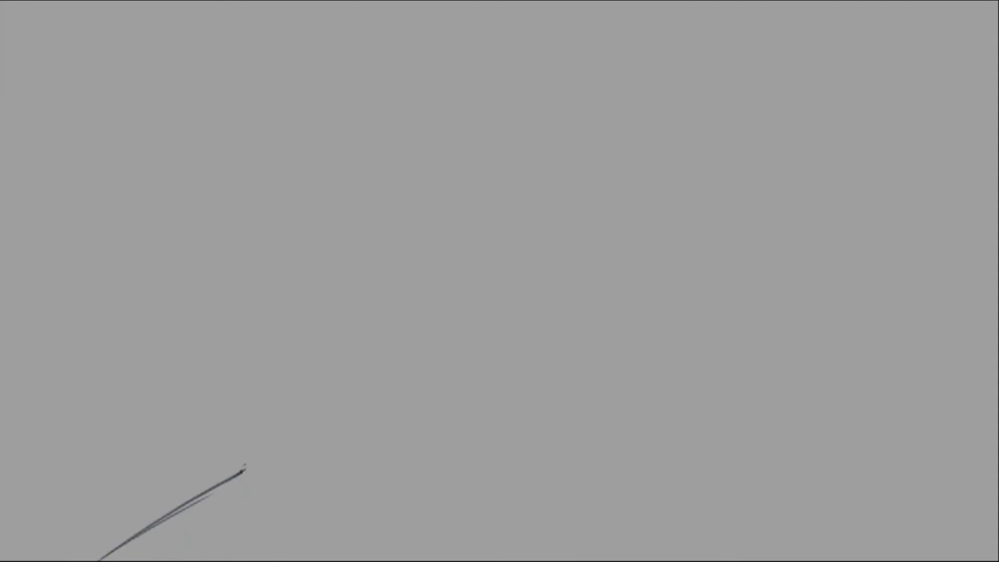
Sketch the doubled floor line along the back wall and mark the left corner
{"action": "left_click", "coordinate": [276, 452], "text": "shift"}
{"action": "left_click", "coordinate": [824, 424], "text": "shift"}
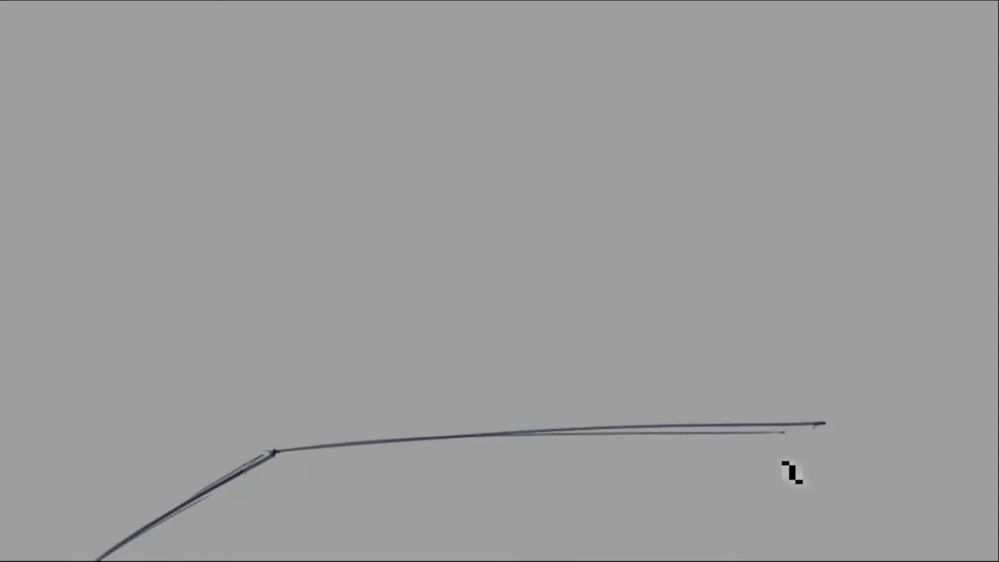
{"action": "left_click_drag", "start_coordinate": [770, 429], "coordinate": [996, 436]}
{"action": "left_click", "coordinate": [917, 443], "text": "shift"}
{"action": "left_click", "coordinate": [815, 436], "text": "shift"}
{"action": "left_click", "coordinate": [273, 359], "text": "shift"}
Sketch the vertical wall corner lines, redrawing the left corner more upright
{"action": "left_click", "coordinate": [263, 6], "text": "shift"}
{"action": "left_click", "coordinate": [935, 2]}
{"action": "left_click", "coordinate": [909, 437], "text": "shift"}
{"action": "left_click", "coordinate": [793, 443]}
{"action": "left_click", "coordinate": [810, 3], "text": "shift"}
{"action": "left_click", "coordinate": [772, 425], "text": "shift"}
{"action": "key", "text": "ctrl+z"}
{"action": "left_click", "coordinate": [271, 2], "text": "shift"}
Redraw the left floor diagonal, erasing the old one, with straight floor lines meeting the corner
{"action": "left_click", "coordinate": [3, 541], "text": "shift"}
{"action": "key", "text": "e"}
{"action": "left_click_drag", "start_coordinate": [338, 445], "coordinate": [135, 531]}
{"action": "key", "text": "e"}
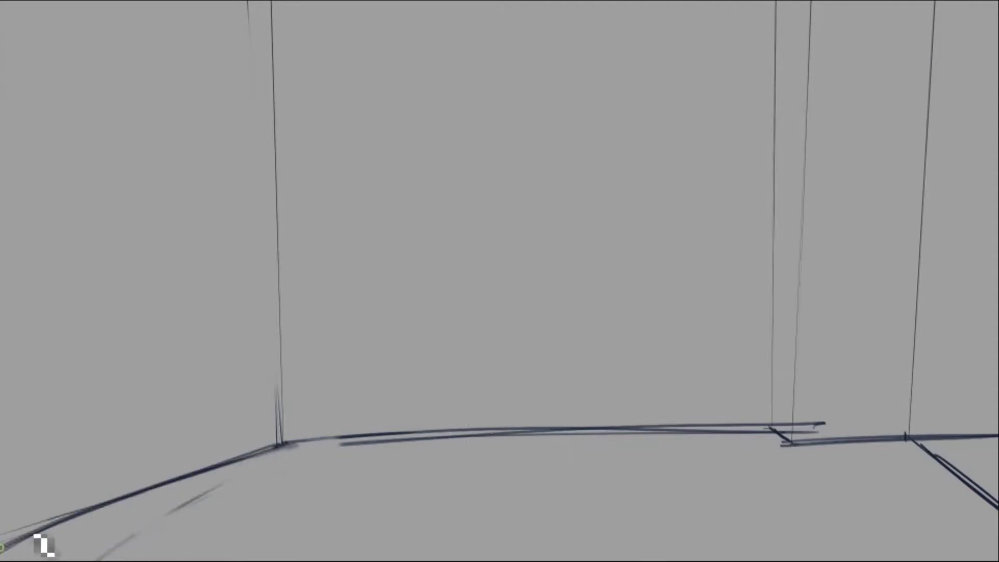
{"action": "left_click", "coordinate": [279, 444], "text": "shift"}
{"action": "left_click", "coordinate": [732, 427], "text": "shift"}
Sketch the wall rail line, a ceiling beam from the corner and the back wall's top edge
{"action": "left_click_drag", "start_coordinate": [2, 344], "coordinate": [338, 337]}
{"action": "left_click", "coordinate": [775, 320], "text": "shift"}
{"action": "mouse_move", "coordinate": [3, 67]}
{"action": "left_mouse_down"}
{"action": "mouse_move", "coordinate": [312, 125]}
{"action": "mouse_move", "coordinate": [306, 137]}
{"action": "mouse_move", "coordinate": [364, 47]}
{"action": "mouse_move", "coordinate": [292, 0]}
{"action": "left_mouse_up"}
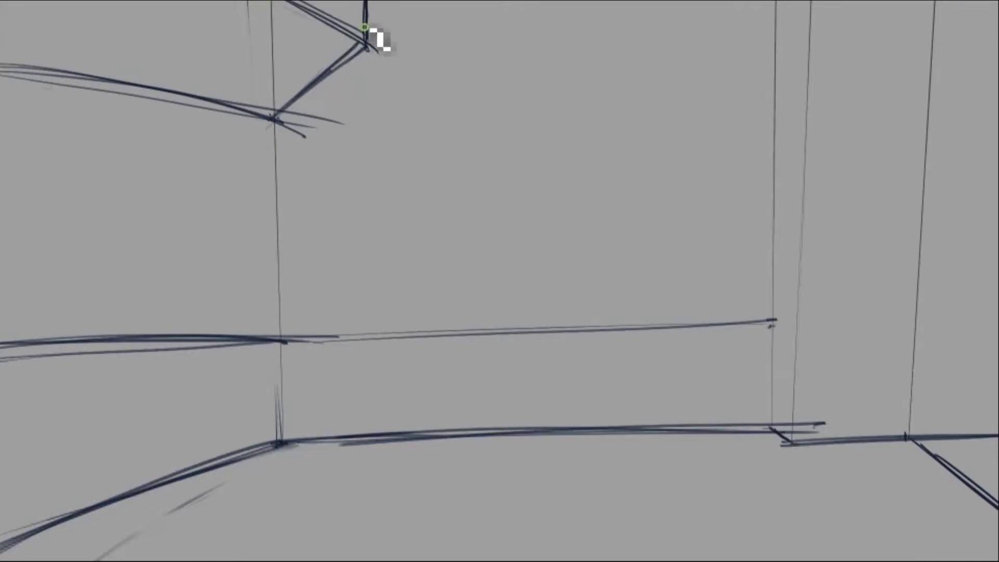
{"action": "left_click_drag", "start_coordinate": [275, 117], "coordinate": [3, 48]}
{"action": "mouse_move", "coordinate": [364, 32]}
{"action": "left_mouse_down"}
{"action": "mouse_move", "coordinate": [775, 29]}
{"action": "mouse_move", "coordinate": [796, 37]}
{"action": "mouse_move", "coordinate": [939, 21]}
{"action": "left_mouse_up"}
Sketch the right wall corner vertical and the right wall edges
{"action": "mouse_move", "coordinate": [287, 0]}
{"action": "left_mouse_down"}
{"action": "mouse_move", "coordinate": [359, 24]}
{"action": "mouse_move", "coordinate": [765, 34]}
{"action": "mouse_move", "coordinate": [939, 24]}
{"action": "mouse_move", "coordinate": [924, 130]}
{"action": "left_mouse_up"}
{"action": "left_click_drag", "start_coordinate": [909, 0], "coordinate": [901, 492]}
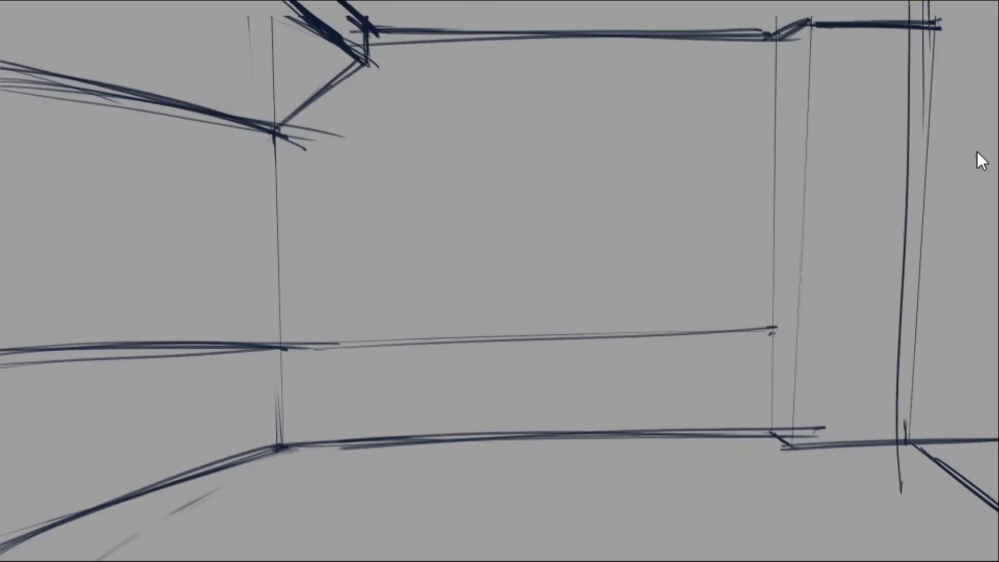
{"action": "left_click_drag", "start_coordinate": [996, 88], "coordinate": [973, 104]}
{"action": "left_click_drag", "start_coordinate": [975, 109], "coordinate": [971, 499]}
{"action": "left_click_drag", "start_coordinate": [952, 68], "coordinate": [946, 469]}
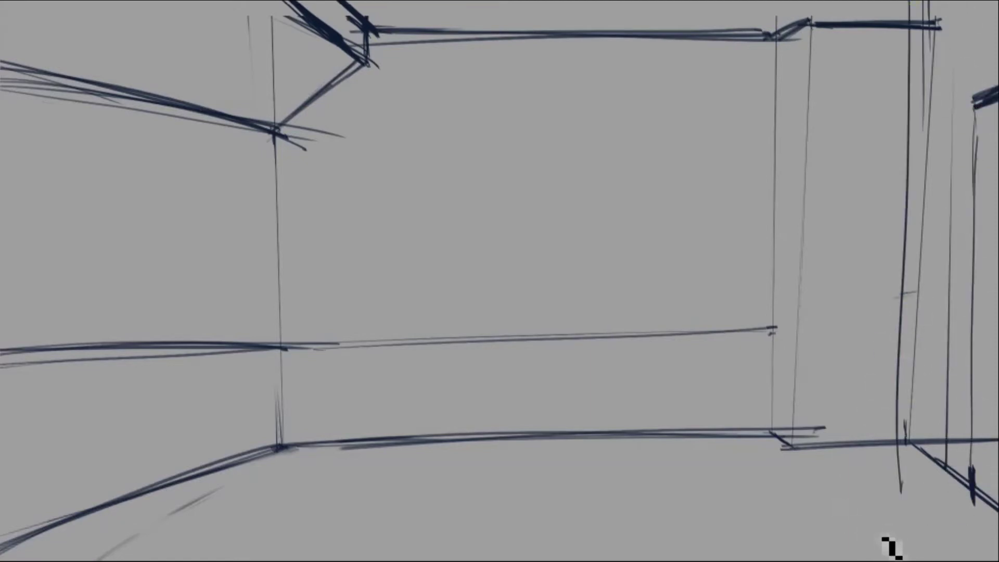
Sketch the bookshelf outline on the back wall
{"action": "mouse_move", "coordinate": [619, 85]}
{"action": "left_mouse_down"}
{"action": "mouse_move", "coordinate": [780, 77]}
{"action": "mouse_move", "coordinate": [791, 98]}
{"action": "left_mouse_up"}
{"action": "left_click_drag", "start_coordinate": [630, 107], "coordinate": [637, 445]}
{"action": "left_click_drag", "start_coordinate": [770, 119], "coordinate": [762, 452]}
{"action": "left_click_drag", "start_coordinate": [617, 122], "coordinate": [783, 146]}
{"action": "left_click_drag", "start_coordinate": [778, 197], "coordinate": [786, 223]}
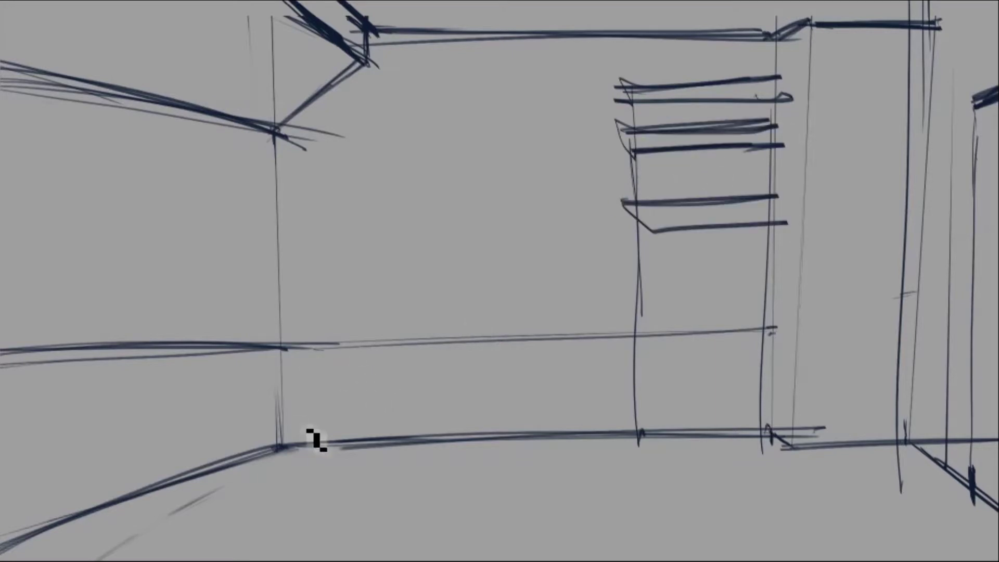
Sketch the long bench against the back wall with legs and a left counter
{"action": "left_click_drag", "start_coordinate": [271, 391], "coordinate": [619, 371]}
{"action": "left_click_drag", "start_coordinate": [291, 377], "coordinate": [629, 375]}
{"action": "left_click_drag", "start_coordinate": [216, 341], "coordinate": [247, 466]}
{"action": "left_click_drag", "start_coordinate": [271, 468], "coordinate": [625, 449]}
{"action": "left_click_drag", "start_coordinate": [614, 364], "coordinate": [616, 452]}
{"action": "left_click_drag", "start_coordinate": [255, 461], "coordinate": [266, 484]}
{"action": "left_click_drag", "start_coordinate": [0, 344], "coordinate": [250, 343]}
{"action": "mouse_move", "coordinate": [0, 394]}
{"action": "left_mouse_down"}
{"action": "mouse_move", "coordinate": [98, 387]}
{"action": "mouse_move", "coordinate": [91, 559]}
{"action": "left_mouse_up"}
Sketch the vase and counter on the left
{"action": "left_click_drag", "start_coordinate": [83, 486], "coordinate": [179, 536]}
{"action": "left_click_drag", "start_coordinate": [0, 382], "coordinate": [100, 380]}
{"action": "left_click_drag", "start_coordinate": [52, 385], "coordinate": [54, 213]}
{"action": "left_click_drag", "start_coordinate": [47, 161], "coordinate": [73, 197]}
{"action": "left_click_drag", "start_coordinate": [11, 383], "coordinate": [103, 378]}
Sketch ceiling beams at the top left and a small sign on the back wall
{"action": "mouse_move", "coordinate": [0, 58]}
{"action": "left_mouse_down"}
{"action": "mouse_move", "coordinate": [260, 128]}
{"action": "mouse_move", "coordinate": [328, 39]}
{"action": "left_mouse_up"}
{"action": "left_click_drag", "start_coordinate": [115, 0], "coordinate": [24, 70]}
{"action": "left_click_drag", "start_coordinate": [0, 42], "coordinate": [47, 76]}
{"action": "mouse_move", "coordinate": [457, 126]}
{"action": "left_mouse_down"}
{"action": "mouse_move", "coordinate": [521, 156]}
{"action": "mouse_move", "coordinate": [551, 213]}
{"action": "left_mouse_up"}
{"action": "left_click_drag", "start_coordinate": [185, 186], "coordinate": [195, 351]}
{"action": "mouse_move", "coordinate": [87, 223]}
{"action": "left_mouse_down"}
{"action": "mouse_move", "coordinate": [93, 358]}
{"action": "mouse_move", "coordinate": [184, 218]}
{"action": "left_mouse_up"}
Sketch the arched doorway on the left wall, a floor line and bookshelf details
{"action": "left_click_drag", "start_coordinate": [0, 241], "coordinate": [293, 269]}
{"action": "left_click_drag", "start_coordinate": [138, 149], "coordinate": [153, 354]}
{"action": "left_click_drag", "start_coordinate": [96, 156], "coordinate": [99, 255]}
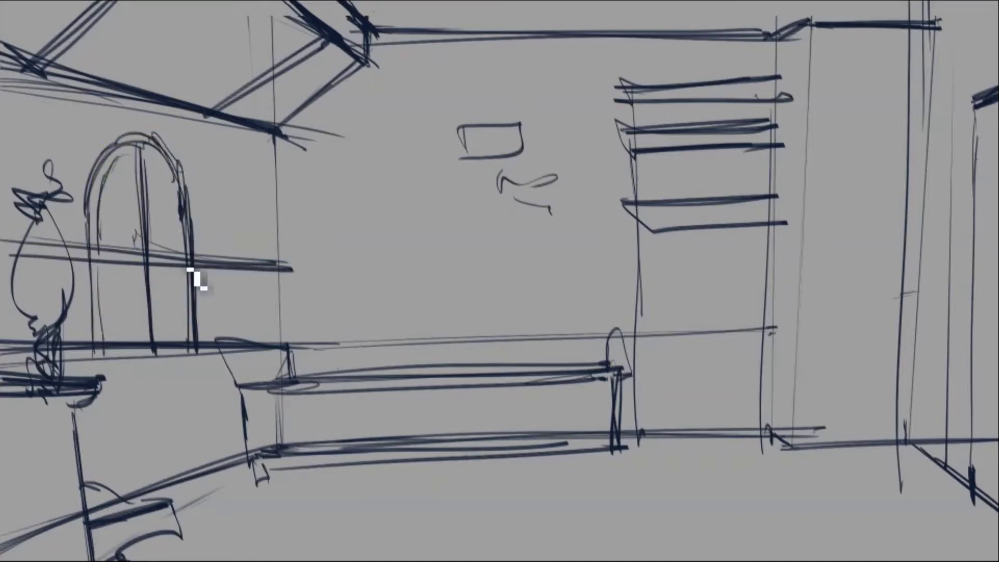
{"action": "left_click_drag", "start_coordinate": [0, 343], "coordinate": [284, 328]}
{"action": "left_click_drag", "start_coordinate": [762, 331], "coordinate": [796, 327]}
{"action": "left_click_drag", "start_coordinate": [800, 23], "coordinate": [793, 461]}
{"action": "left_click_drag", "start_coordinate": [783, 343], "coordinate": [788, 440]}
{"action": "mouse_move", "coordinate": [634, 447]}
{"action": "left_mouse_down"}
{"action": "mouse_move", "coordinate": [749, 441]}
{"action": "mouse_move", "coordinate": [762, 431]}
{"action": "left_mouse_up"}
Add lower bookshelf shelves and a framed picture
{"action": "left_click_drag", "start_coordinate": [624, 333], "coordinate": [796, 327]}
{"action": "left_click_drag", "start_coordinate": [635, 375], "coordinate": [762, 372]}
{"action": "left_click_drag", "start_coordinate": [629, 239], "coordinate": [632, 437]}
{"action": "left_click_drag", "start_coordinate": [826, 93], "coordinate": [887, 182]}
{"action": "left_click_drag", "start_coordinate": [823, 183], "coordinate": [900, 195]}
Sketch the leaning object and furniture top on the right
{"action": "mouse_move", "coordinate": [941, 442]}
{"action": "left_mouse_down"}
{"action": "mouse_move", "coordinate": [943, 10]}
{"action": "mouse_move", "coordinate": [934, 458]}
{"action": "left_mouse_up"}
{"action": "mouse_move", "coordinate": [887, 292]}
{"action": "left_mouse_down"}
{"action": "mouse_move", "coordinate": [934, 288]}
{"action": "mouse_move", "coordinate": [843, 456]}
{"action": "left_mouse_up"}
{"action": "left_click_drag", "start_coordinate": [926, 297], "coordinate": [879, 484]}
{"action": "left_click_drag", "start_coordinate": [842, 458], "coordinate": [931, 474]}
{"action": "left_click_drag", "start_coordinate": [925, 338], "coordinate": [927, 492]}
{"action": "mouse_move", "coordinate": [877, 291]}
{"action": "left_mouse_down"}
{"action": "mouse_move", "coordinate": [957, 283]}
{"action": "mouse_move", "coordinate": [949, 463]}
{"action": "left_mouse_up"}
Add floor lines and perspective lines across the floor
{"action": "left_click_drag", "start_coordinate": [312, 495], "coordinate": [731, 480]}
{"action": "left_click_drag", "start_coordinate": [367, 507], "coordinate": [775, 489]}
{"action": "left_click_drag", "start_coordinate": [333, 504], "coordinate": [257, 561]}
{"action": "mouse_move", "coordinate": [780, 477]}
{"action": "left_mouse_down"}
{"action": "mouse_move", "coordinate": [879, 561]}
{"action": "mouse_move", "coordinate": [343, 493]}
{"action": "left_mouse_up"}
{"action": "left_click_drag", "start_coordinate": [319, 497], "coordinate": [359, 492]}
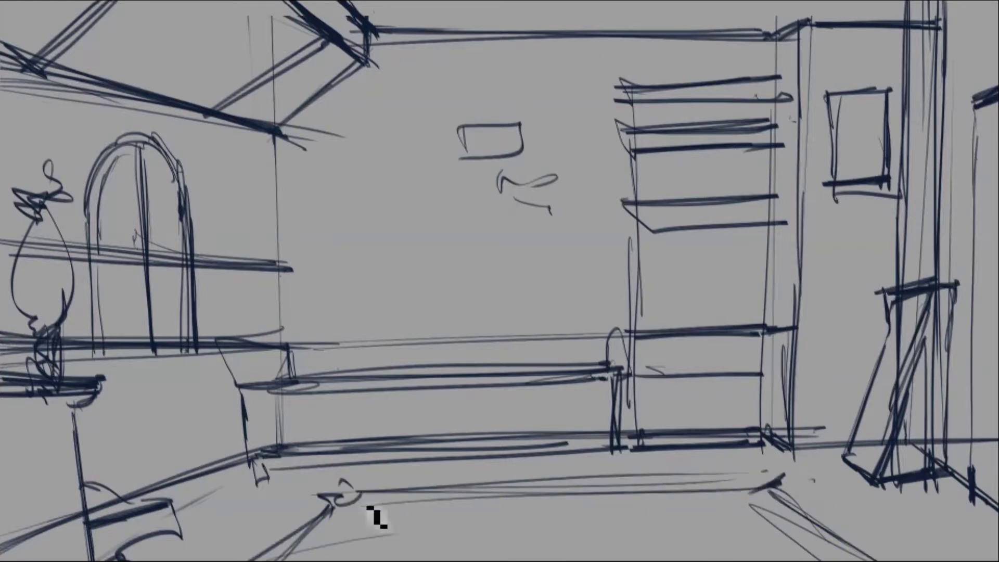
Sketch hanging lamps dropping from the ceiling
{"action": "mouse_move", "coordinate": [559, 3]}
{"action": "left_mouse_down"}
{"action": "mouse_move", "coordinate": [558, 104]}
{"action": "mouse_move", "coordinate": [578, 136]}
{"action": "left_mouse_up"}
{"action": "left_click_drag", "start_coordinate": [593, 2], "coordinate": [598, 192]}
{"action": "left_click_drag", "start_coordinate": [411, 3], "coordinate": [413, 135]}
{"action": "left_click_drag", "start_coordinate": [408, 138], "coordinate": [416, 166]}
{"action": "left_click_drag", "start_coordinate": [639, 3], "coordinate": [639, 57]}
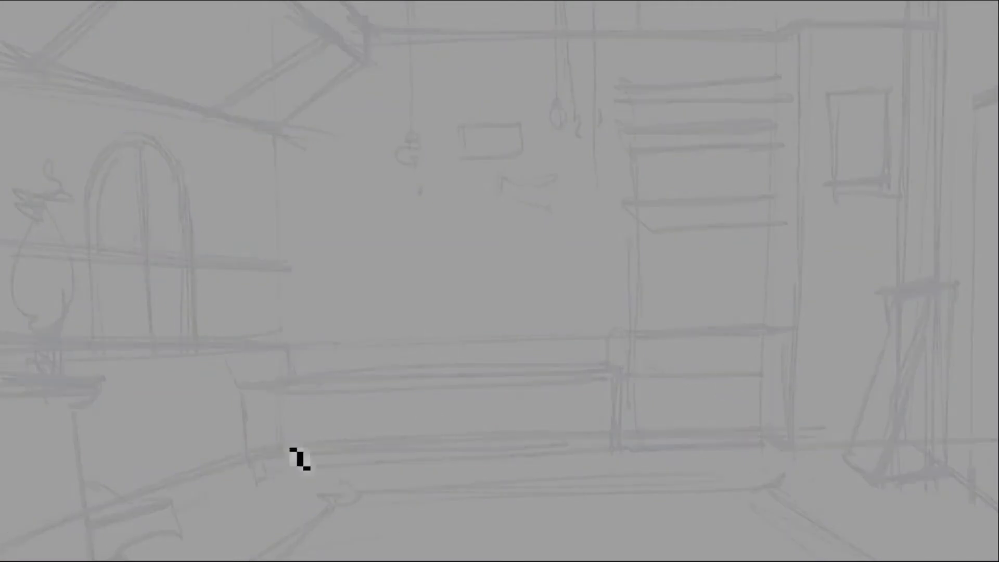
Draw clean lines for the back-wall floor edge, left floor diagonal and corner vertical
{"action": "left_click_drag", "start_coordinate": [272, 450], "coordinate": [937, 450]}
{"action": "key", "text": "ctrl+z"}
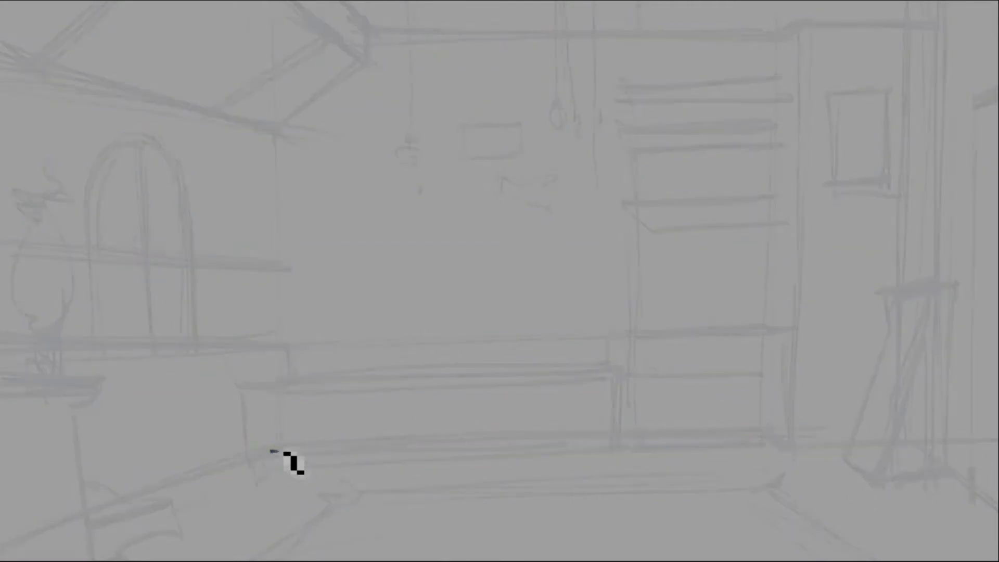
{"action": "left_click_drag", "start_coordinate": [274, 448], "coordinate": [978, 449]}
{"action": "mouse_move", "coordinate": [4, 532]}
{"action": "left_mouse_down"}
{"action": "mouse_move", "coordinate": [323, 437]}
{"action": "mouse_move", "coordinate": [280, 33]}
{"action": "left_mouse_up"}
{"action": "right_click", "coordinate": [323, 437]}
{"action": "key", "text": "Escape"}
{"action": "left_click_drag", "start_coordinate": [279, 446], "coordinate": [280, 0]}
Draw the wall rail line across the left and back walls, plus an upper left line
{"action": "left_click_drag", "start_coordinate": [0, 326], "coordinate": [883, 341]}
{"action": "left_click", "coordinate": [312, 338]}
{"action": "left_click_drag", "start_coordinate": [305, 339], "coordinate": [492, 339]}
{"action": "left_click_drag", "start_coordinate": [277, 329], "coordinate": [5, 307]}
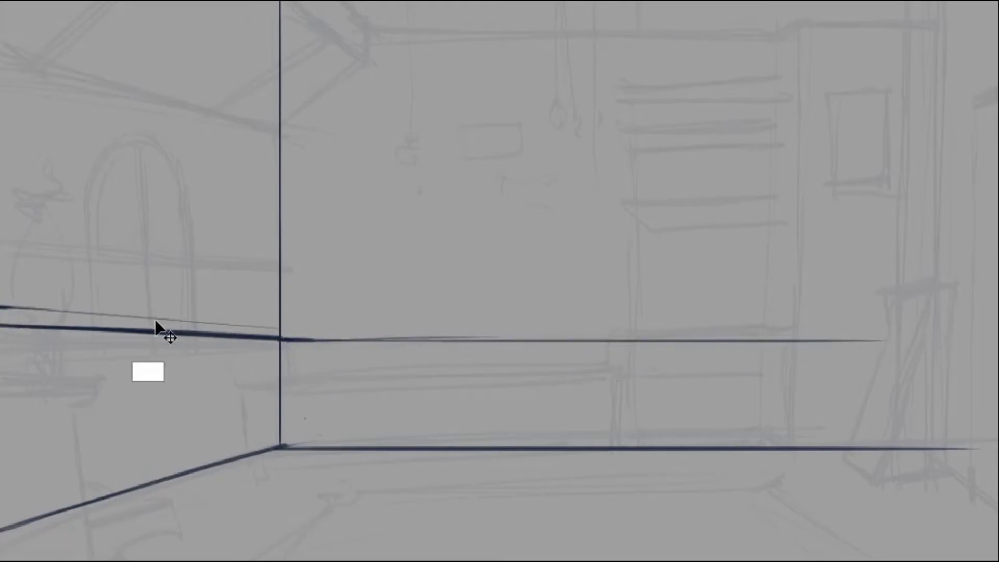
Warp the left rail stroke so it bends to meet the back-wall rail
{"action": "key", "text": "ctrl+t"}
{"action": "right_click", "coordinate": [178, 368]}
{"action": "left_click", "coordinate": [212, 484]}
{"action": "left_click_drag", "start_coordinate": [281, 341], "coordinate": [827, 344]}
{"action": "key", "text": "Return"}
{"action": "key", "text": "ctrl+d"}
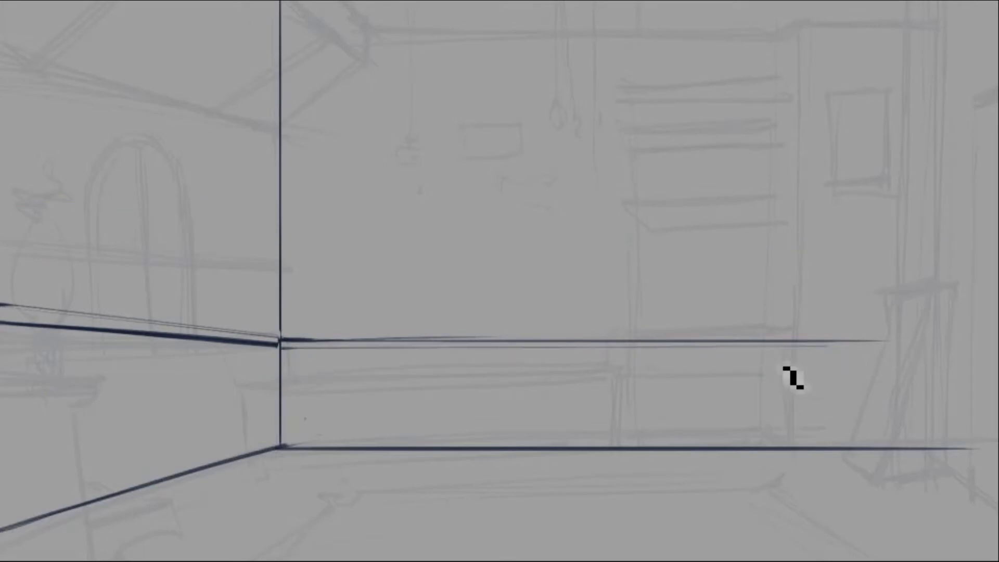
Draw the ceiling beam edges from the corner and the top-left ceiling edge
{"action": "left_click_drag", "start_coordinate": [281, 126], "coordinate": [403, 51]}
{"action": "key", "text": "ctrl+z"}
{"action": "mouse_move", "coordinate": [280, 129]}
{"action": "left_mouse_down"}
{"action": "mouse_move", "coordinate": [344, 10]}
{"action": "mouse_move", "coordinate": [392, 64]}
{"action": "left_mouse_up"}
{"action": "left_click_drag", "start_coordinate": [290, 18], "coordinate": [281, 125]}
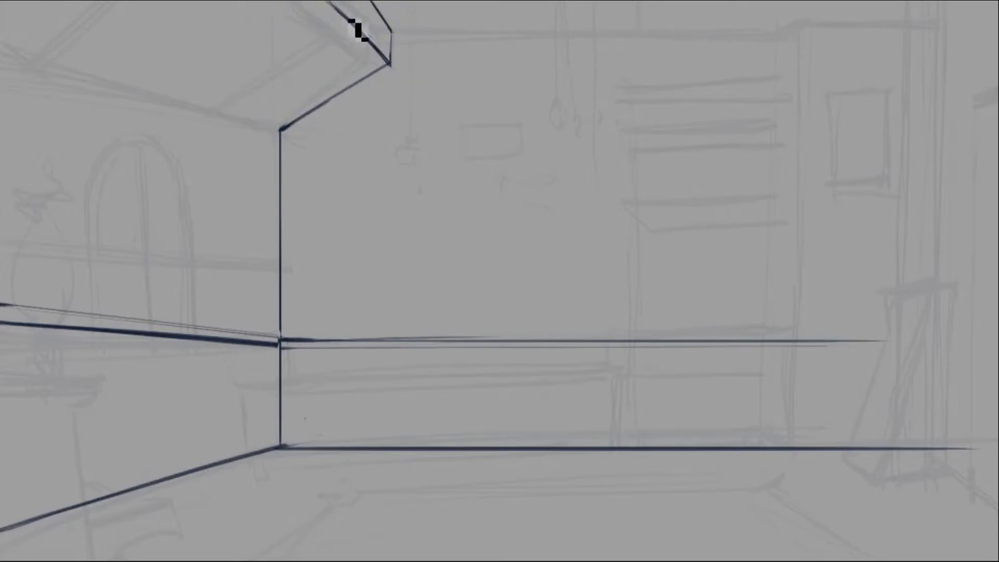
{"action": "left_click_drag", "start_coordinate": [4, 1], "coordinate": [280, 129]}
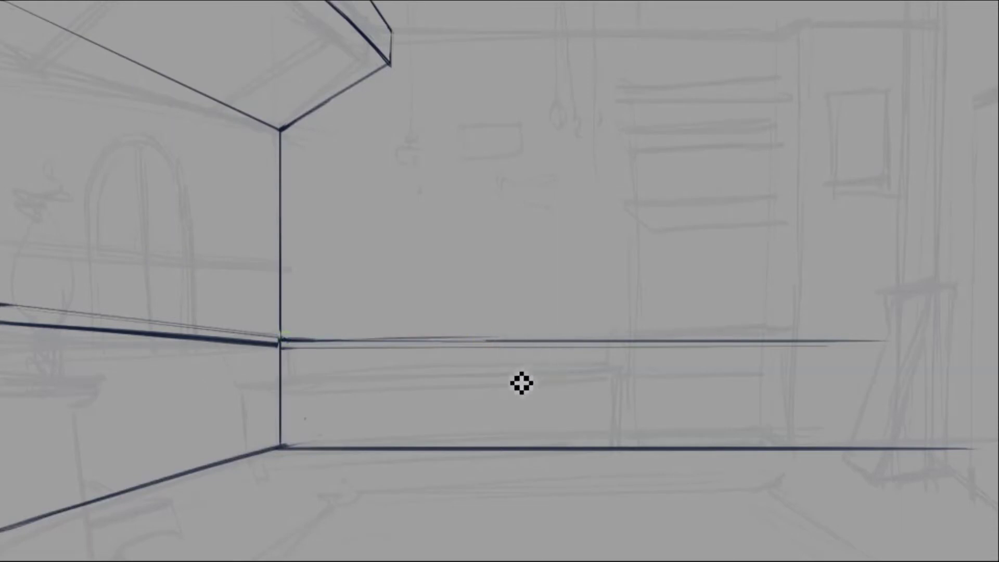
Redraw the ceiling diagonal, then add the back wall's top edge and right corner vertical
{"action": "key", "text": "ctrl+z"}
{"action": "left_click_drag", "start_coordinate": [4, 24], "coordinate": [62, 49]}
{"action": "left_click", "coordinate": [280, 129], "text": "shift"}
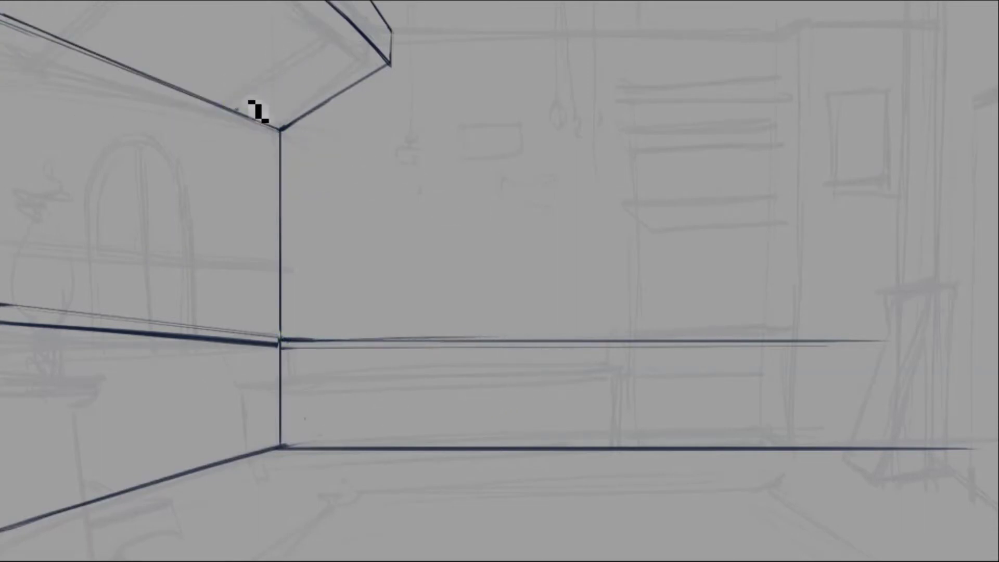
{"action": "left_click", "coordinate": [358, 27], "text": "shift"}
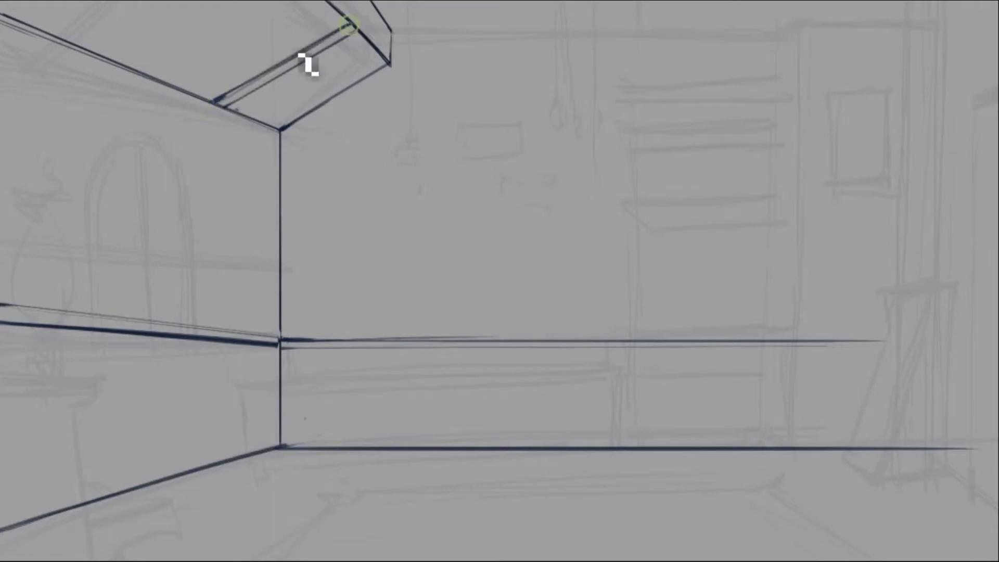
{"action": "left_click", "coordinate": [391, 34]}
{"action": "left_click", "coordinate": [779, 31], "text": "shift"}
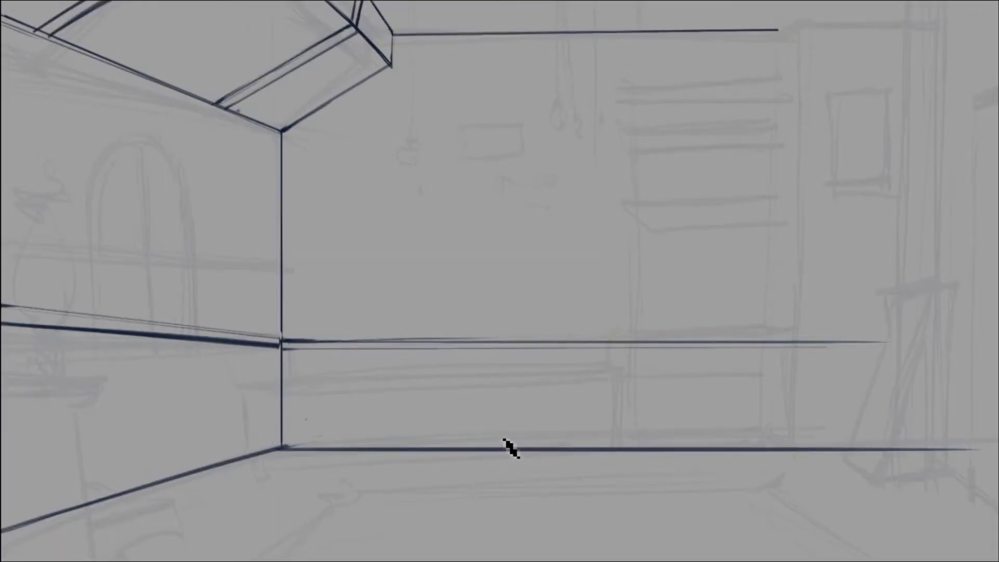
{"action": "left_click", "coordinate": [783, 448], "text": "shift"}
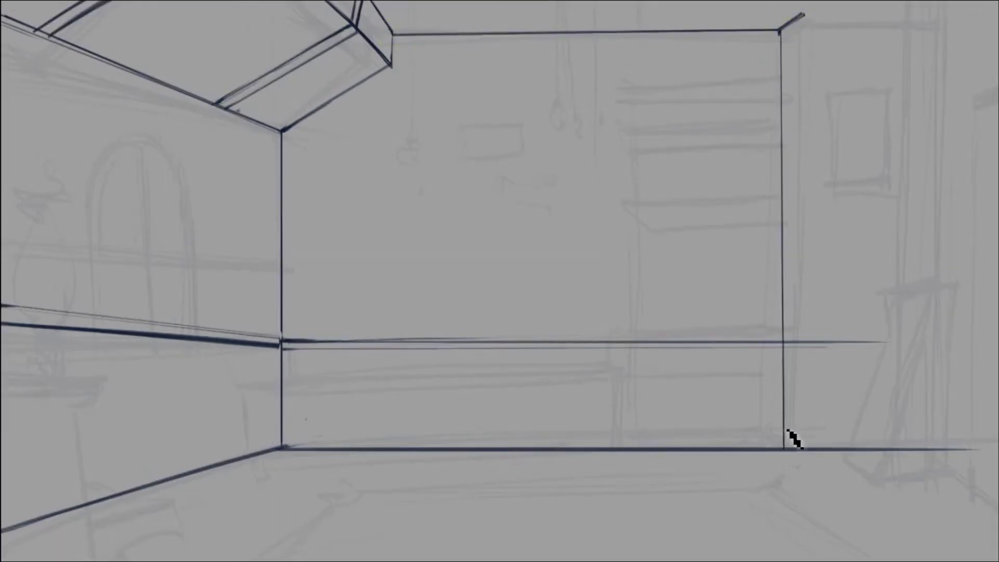
Outline the right pillar's front edge, top and base, plus the right-side floor and wall edges
{"action": "left_click", "coordinate": [802, 15], "text": "shift"}
{"action": "left_click", "coordinate": [172, 62]}
{"action": "left_click", "coordinate": [936, 14], "text": "shift"}
{"action": "left_click_drag", "start_coordinate": [801, 462], "coordinate": [939, 459]}
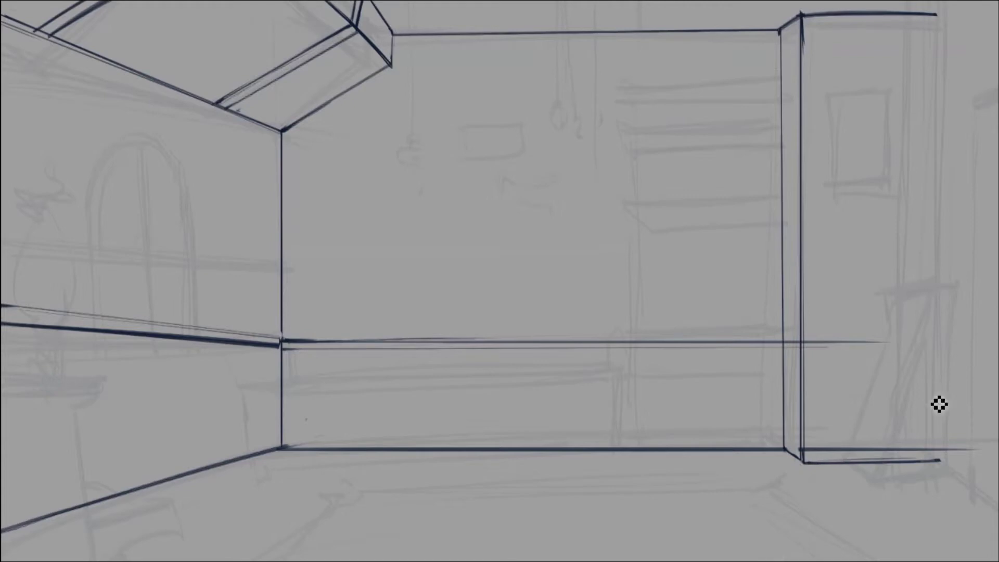
{"action": "left_click", "coordinate": [996, 504], "text": "shift"}
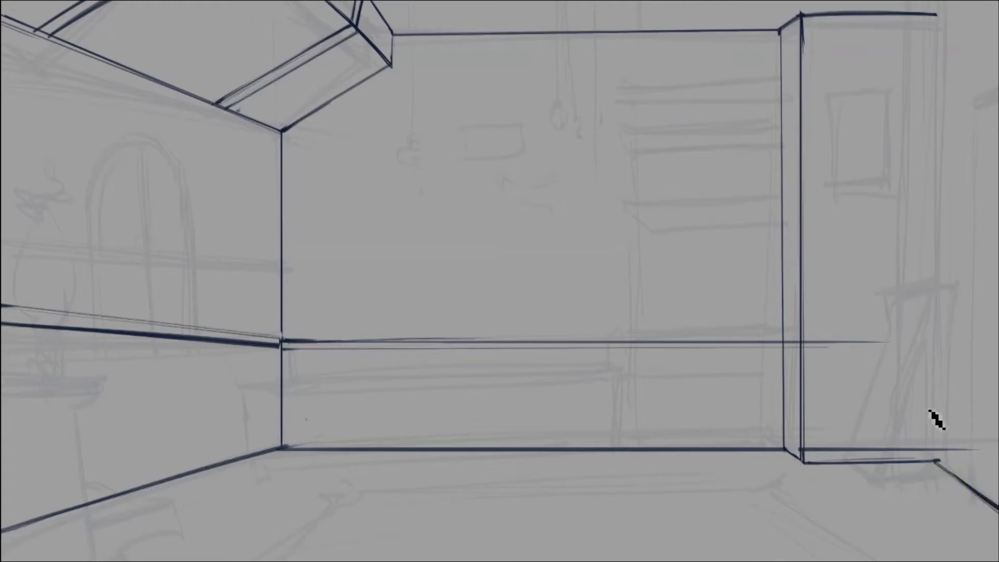
{"action": "left_click", "coordinate": [976, 492], "text": "shift"}
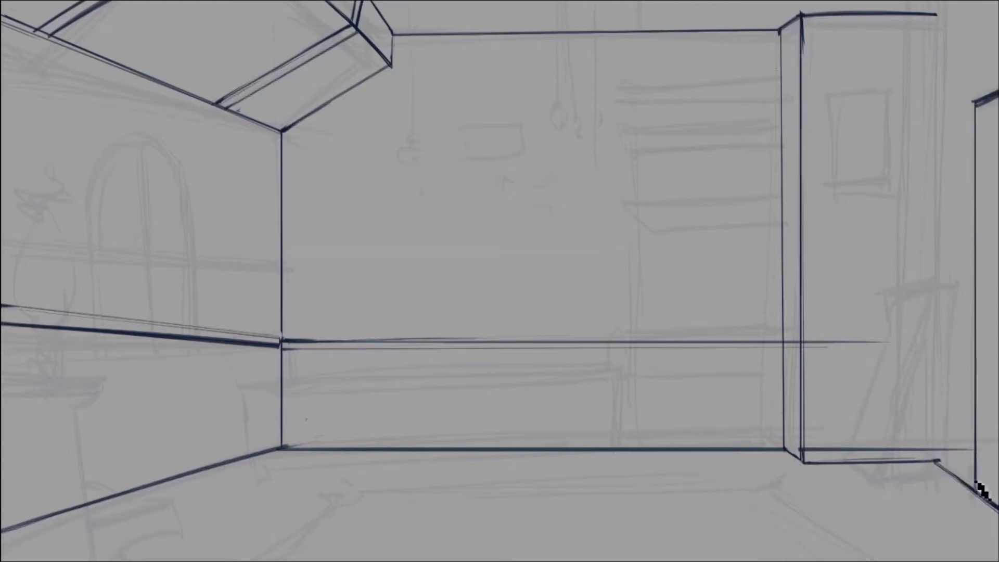
{"action": "left_click", "coordinate": [955, 475], "text": "shift"}
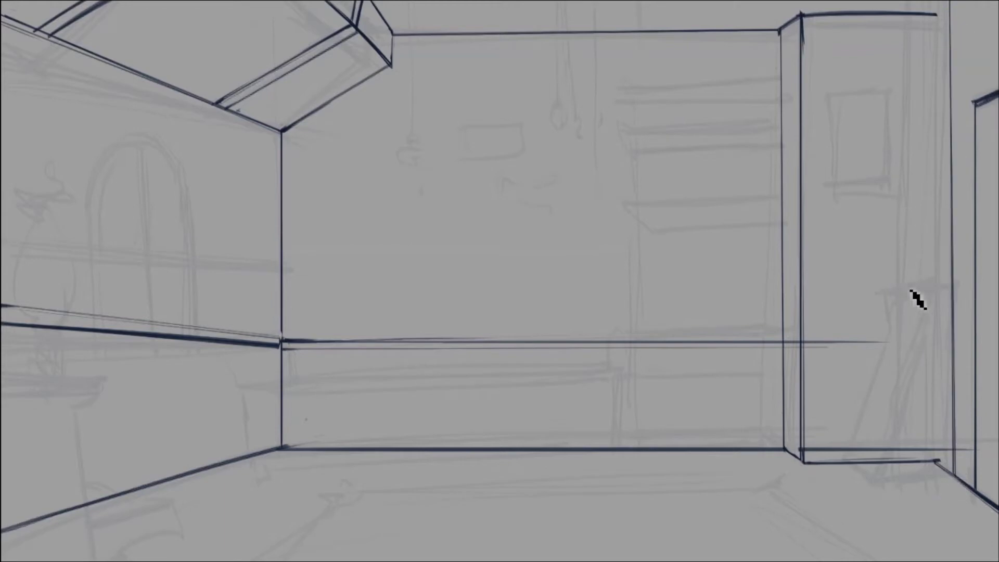
Add a ledge across the right pillar and the slanted panel's edges with a longer floor line
{"action": "left_click_drag", "start_coordinate": [786, 344], "coordinate": [946, 338]}
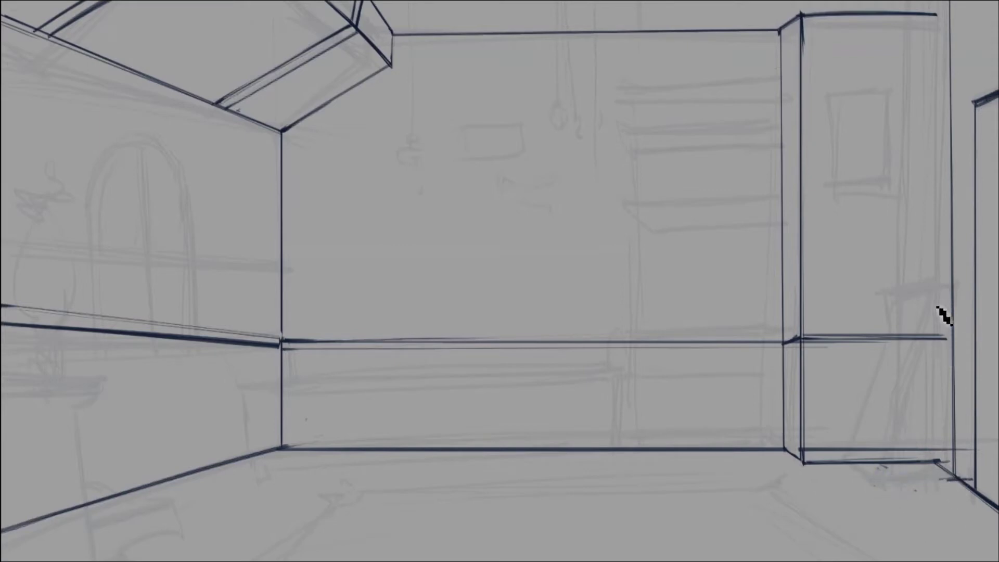
{"action": "mouse_move", "coordinate": [935, 337]}
{"action": "left_mouse_down"}
{"action": "mouse_move", "coordinate": [935, 15]}
{"action": "mouse_move", "coordinate": [896, 336]}
{"action": "left_mouse_up"}
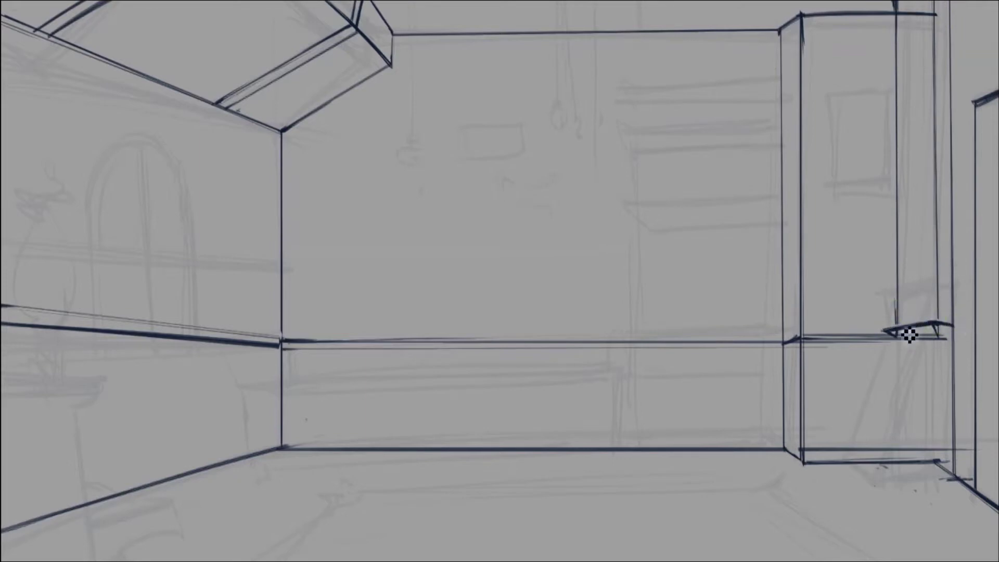
{"action": "key", "text": "ctrl+z"}
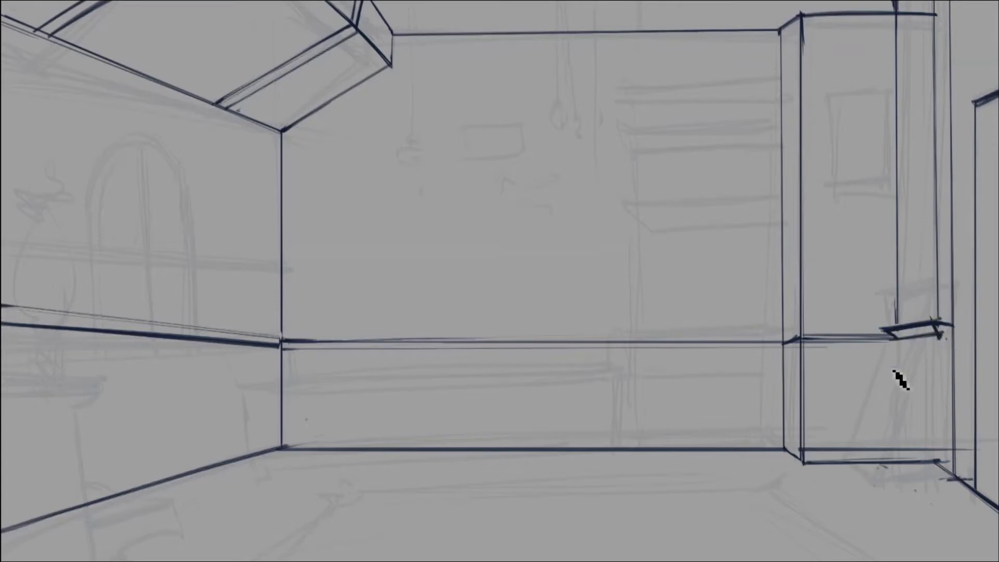
{"action": "left_click", "coordinate": [849, 461], "text": "shift"}
{"action": "left_click", "coordinate": [885, 484], "text": "shift"}
{"action": "key", "text": "ctrl+z"}
{"action": "left_click_drag", "start_coordinate": [988, 479], "coordinate": [891, 488]}
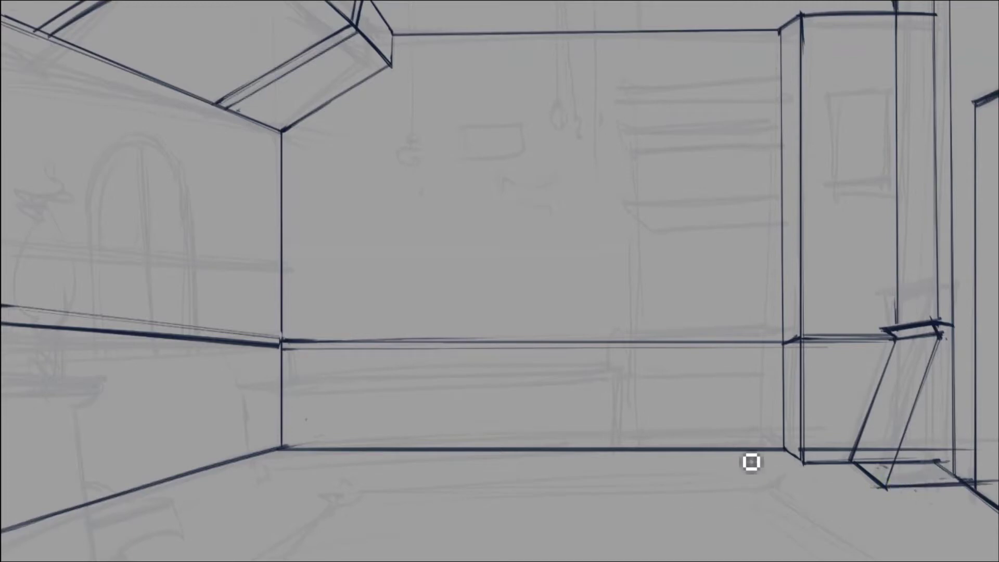
Erase lines behind the slanted panel, strengthen the right wall edge and redraw the panel edge
{"action": "left_click_drag", "start_coordinate": [877, 458], "coordinate": [903, 419]}
{"action": "left_click_drag", "start_coordinate": [912, 456], "coordinate": [935, 463]}
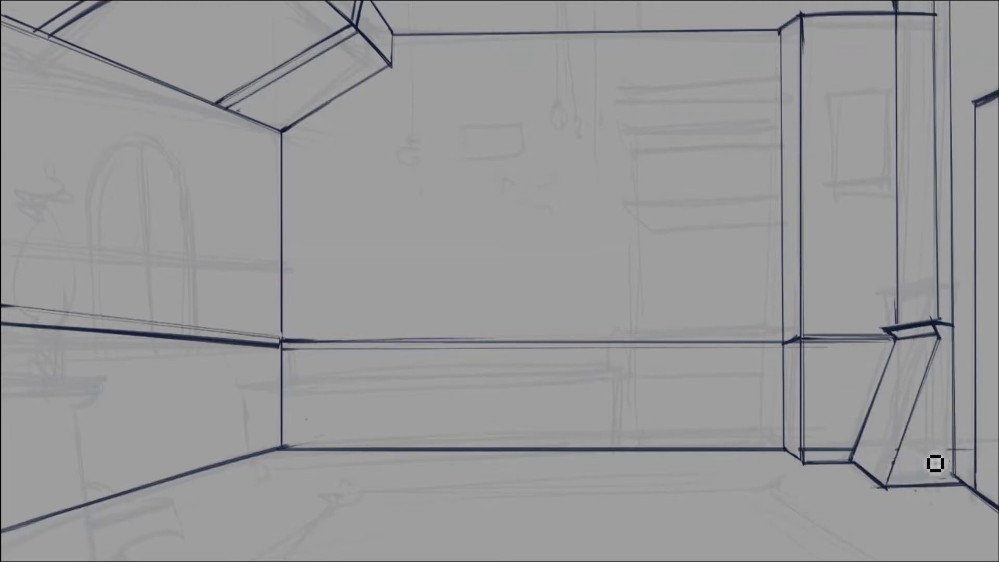
{"action": "left_click", "coordinate": [954, 485], "text": "shift"}
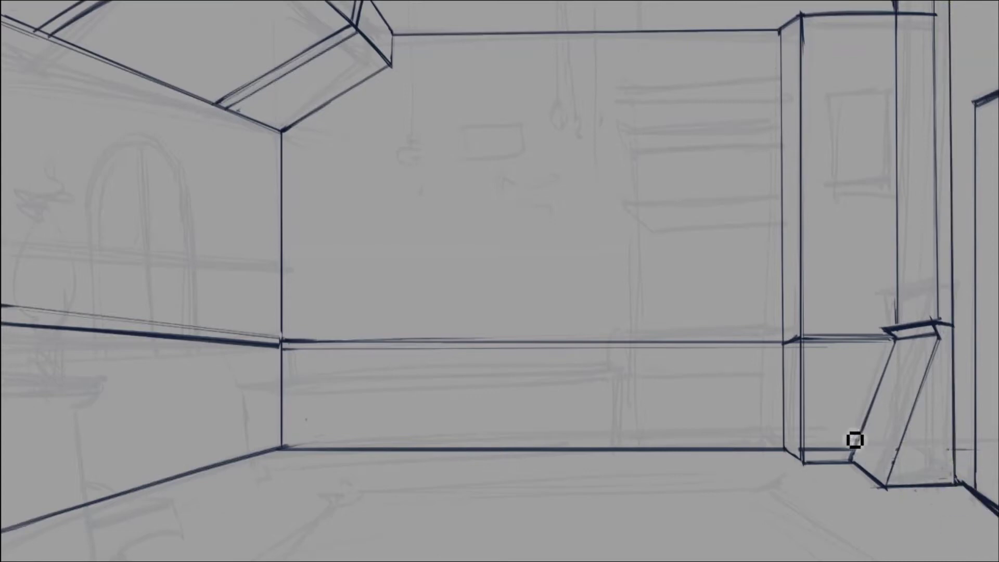
{"action": "left_click_drag", "start_coordinate": [858, 470], "coordinate": [849, 446]}
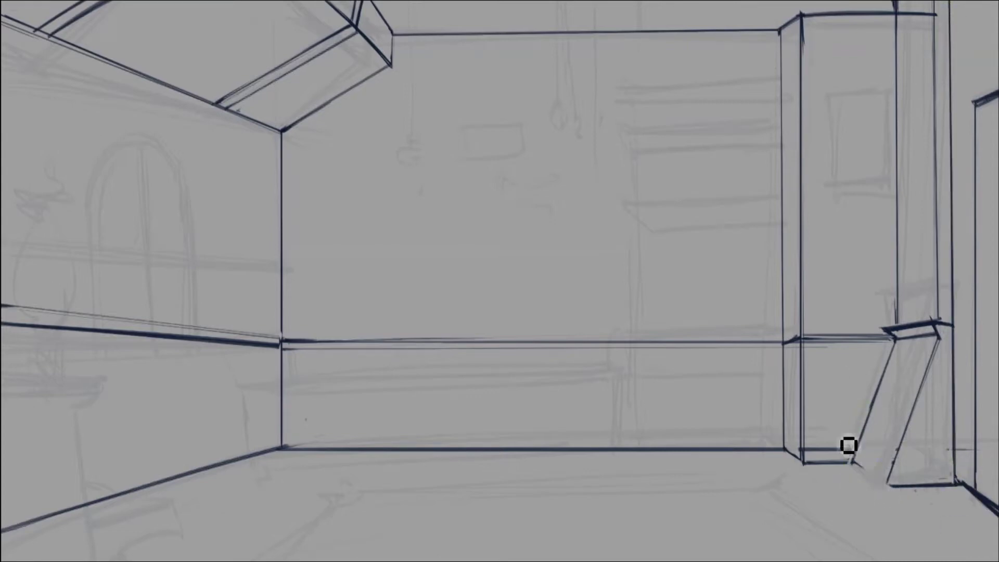
{"action": "left_click_drag", "start_coordinate": [938, 343], "coordinate": [893, 484]}
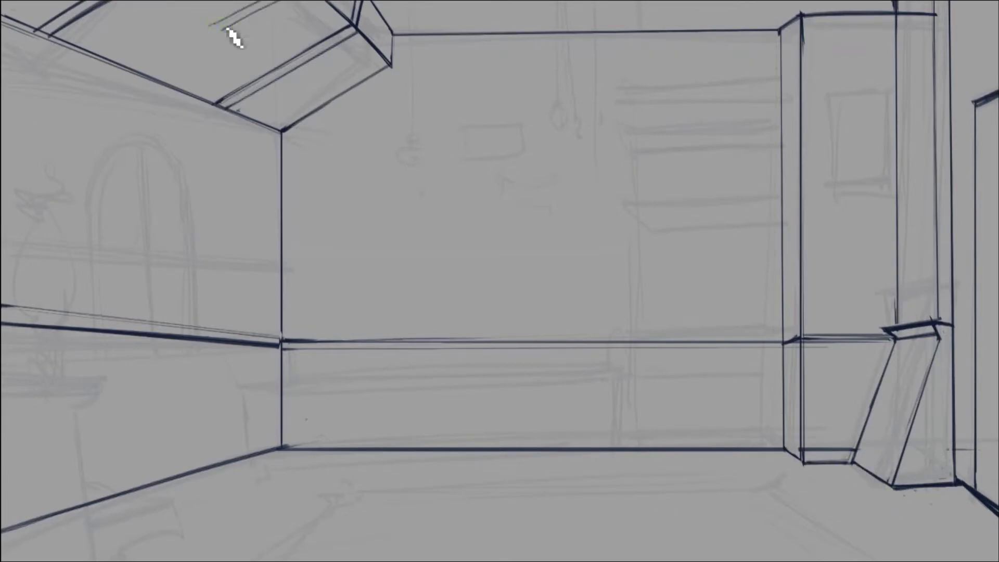
Darken the lower ceiling edge and ink the bottom-left chair's legs, top edge and rails
{"action": "left_click_drag", "start_coordinate": [211, 24], "coordinate": [52, 33]}
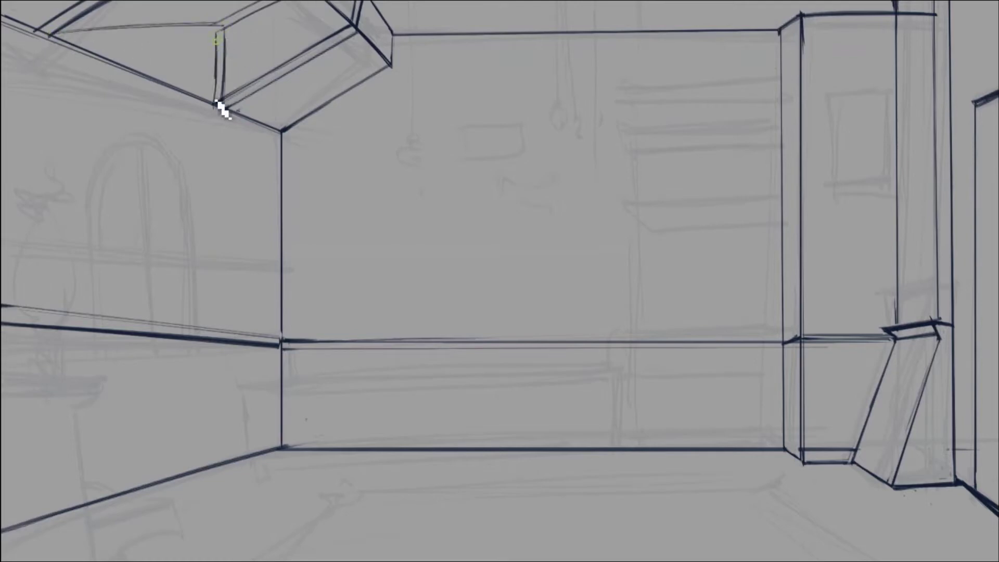
{"action": "left_click_drag", "start_coordinate": [145, 35], "coordinate": [215, 33]}
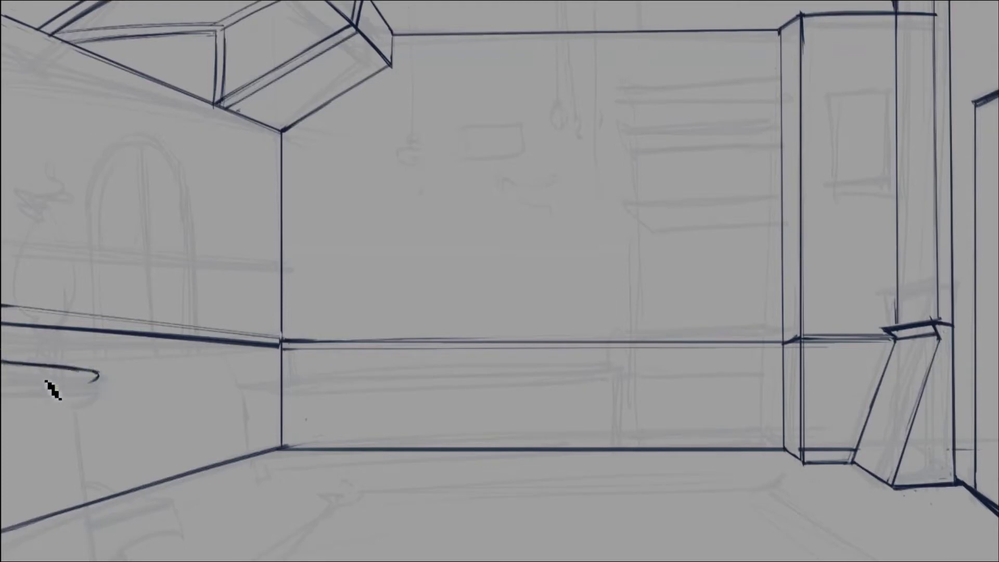
{"action": "left_click_drag", "start_coordinate": [73, 386], "coordinate": [100, 559]}
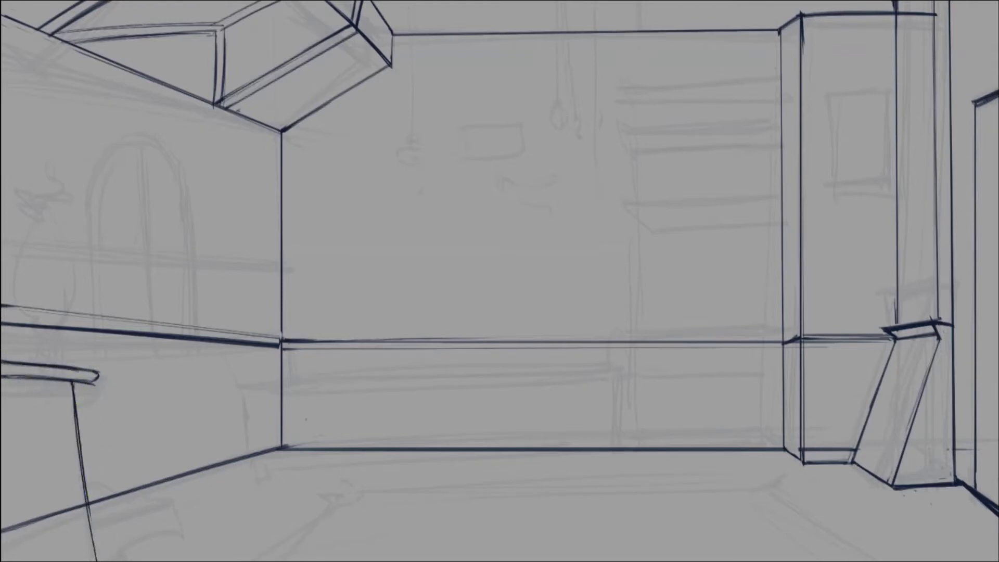
{"action": "mouse_move", "coordinate": [2, 392]}
{"action": "left_mouse_down"}
{"action": "mouse_move", "coordinate": [63, 392]}
{"action": "mouse_move", "coordinate": [84, 560]}
{"action": "left_mouse_up"}
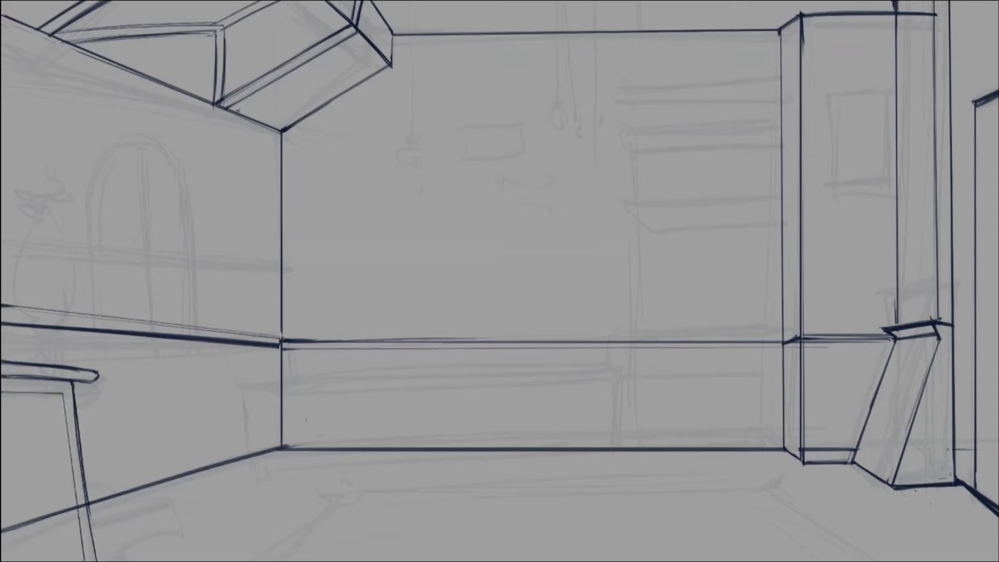
{"action": "left_click_drag", "start_coordinate": [156, 481], "coordinate": [189, 482]}
{"action": "left_click_drag", "start_coordinate": [161, 516], "coordinate": [188, 500]}
Shrink the chair with Free Transform, redraw its lower line, and fill it dark
{"action": "key", "text": "ctrl+t"}
{"action": "left_click_drag", "start_coordinate": [172, 432], "coordinate": [175, 445]}
{"action": "key", "text": "ctrl+z"}
{"action": "left_click_drag", "start_coordinate": [79, 538], "coordinate": [177, 504]}
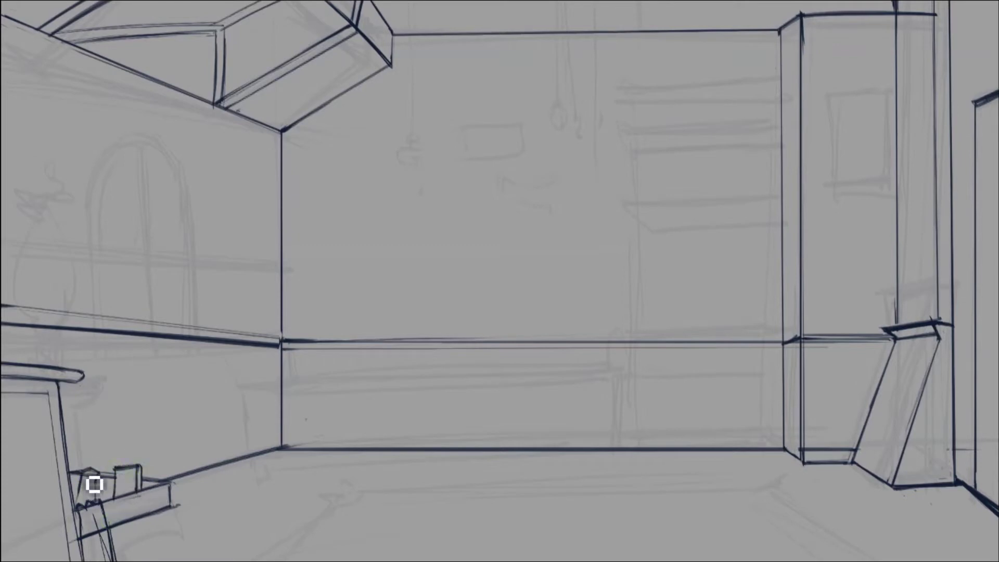
{"action": "left_click_drag", "start_coordinate": [174, 461], "coordinate": [166, 453]}
{"action": "key", "text": "Return"}
{"action": "left_click", "coordinate": [156, 520]}
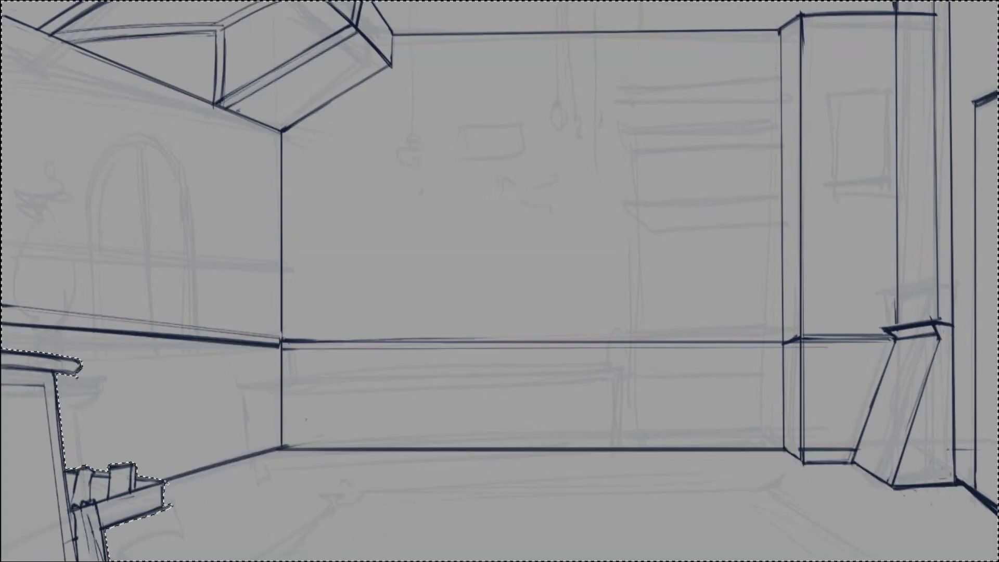
{"action": "type", "text": "9e9e9e"}
{"action": "key", "text": "Return"}
{"action": "key", "text": "alt+BackSpace"}
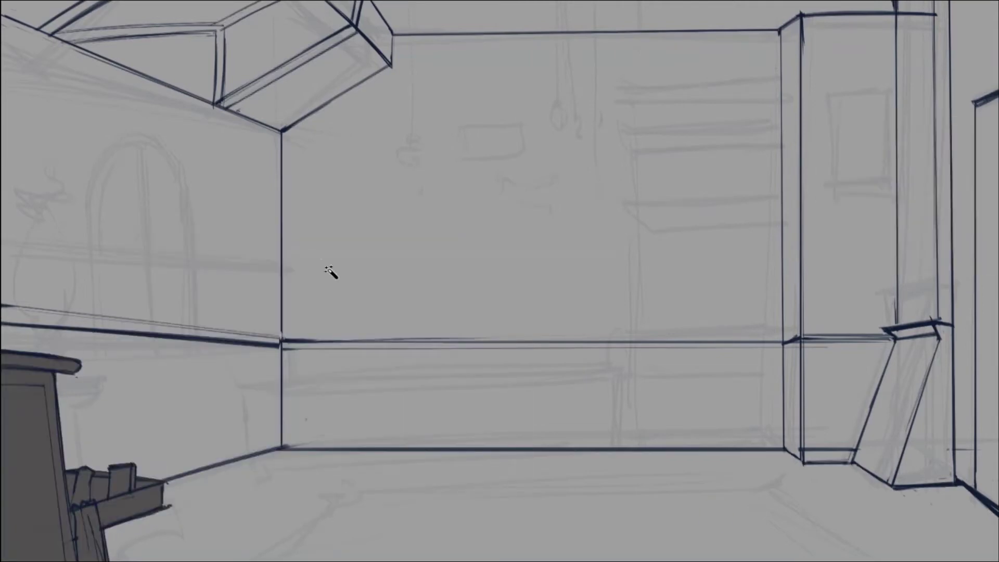
Outline a tall lamp standing on the chair and paint it dark grey
{"action": "mouse_move", "coordinate": [37, 201]}
{"action": "left_mouse_down"}
{"action": "mouse_move", "coordinate": [17, 328]}
{"action": "mouse_move", "coordinate": [46, 324]}
{"action": "left_mouse_up"}
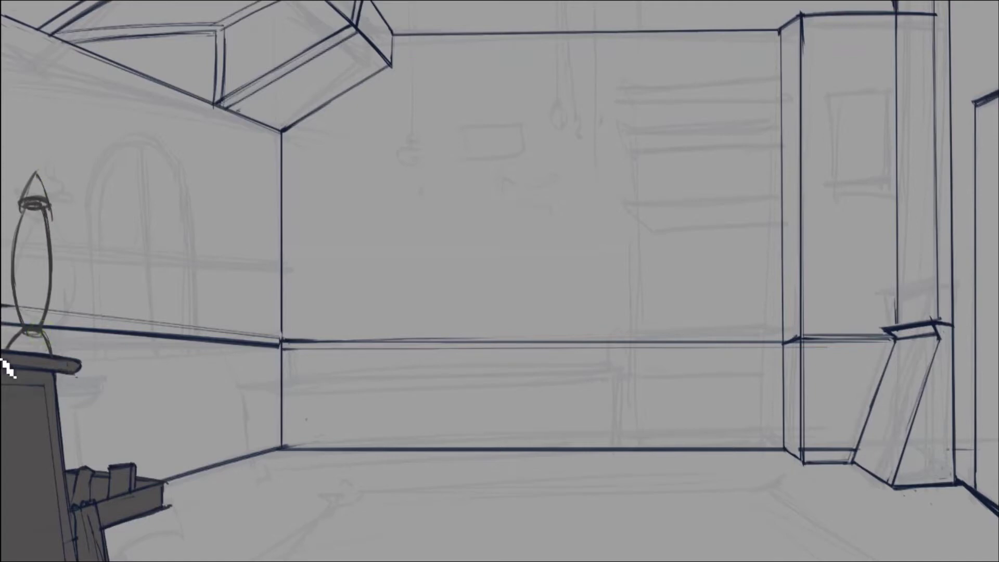
{"action": "left_click", "coordinate": [58, 417]}
{"action": "left_click_drag", "start_coordinate": [36, 180], "coordinate": [49, 359]}
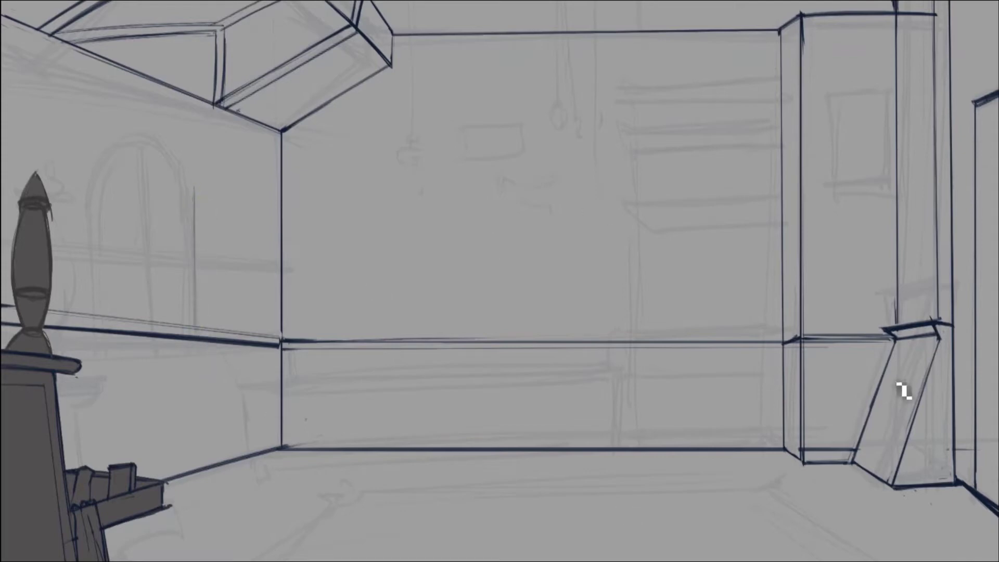
Ink the arched window on the left wall with vertical and horizontal pane bars
{"action": "left_click_drag", "start_coordinate": [91, 183], "coordinate": [92, 316]}
{"action": "left_click_drag", "start_coordinate": [149, 134], "coordinate": [147, 321]}
{"action": "left_click_drag", "start_coordinate": [89, 184], "coordinate": [162, 131]}
{"action": "left_click_drag", "start_coordinate": [191, 189], "coordinate": [194, 326]}
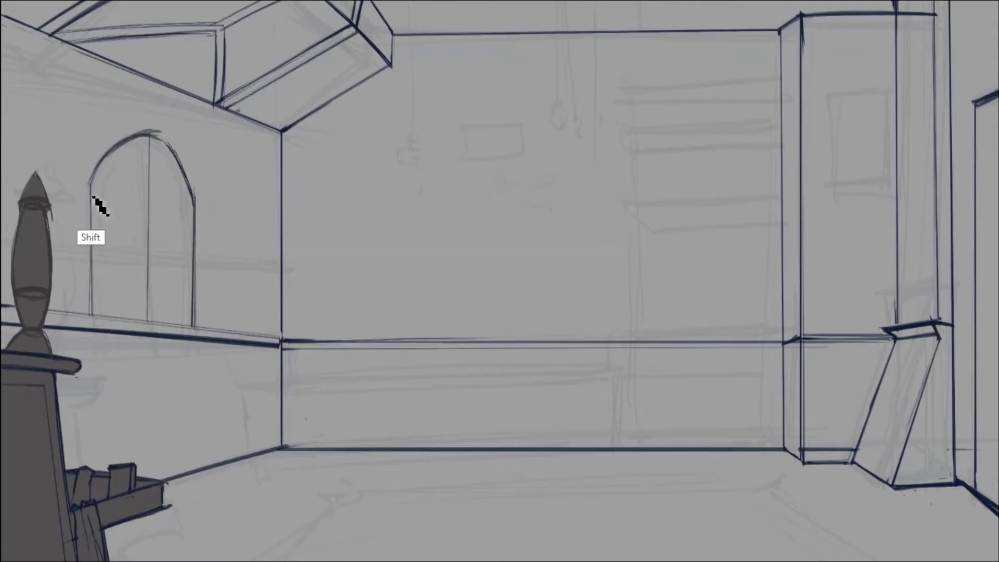
{"action": "left_click_drag", "start_coordinate": [102, 186], "coordinate": [102, 318]}
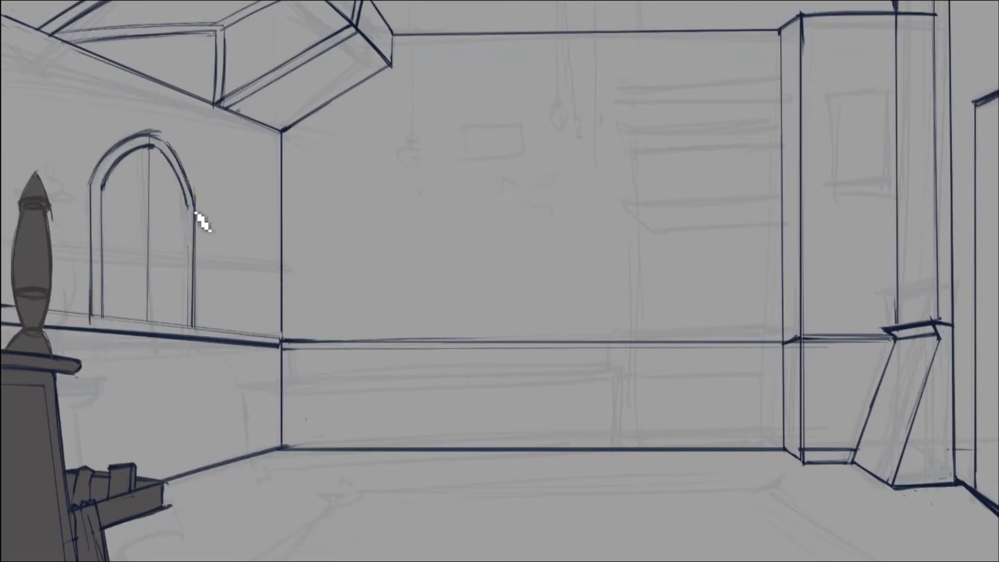
{"action": "left_click_drag", "start_coordinate": [101, 232], "coordinate": [188, 246]}
{"action": "left_click_drag", "start_coordinate": [103, 274], "coordinate": [187, 285]}
{"action": "left_click_drag", "start_coordinate": [155, 146], "coordinate": [155, 322]}
{"action": "mouse_move", "coordinate": [102, 241]}
{"action": "left_mouse_down"}
{"action": "mouse_move", "coordinate": [187, 255]}
{"action": "mouse_move", "coordinate": [187, 286]}
{"action": "left_mouse_up"}
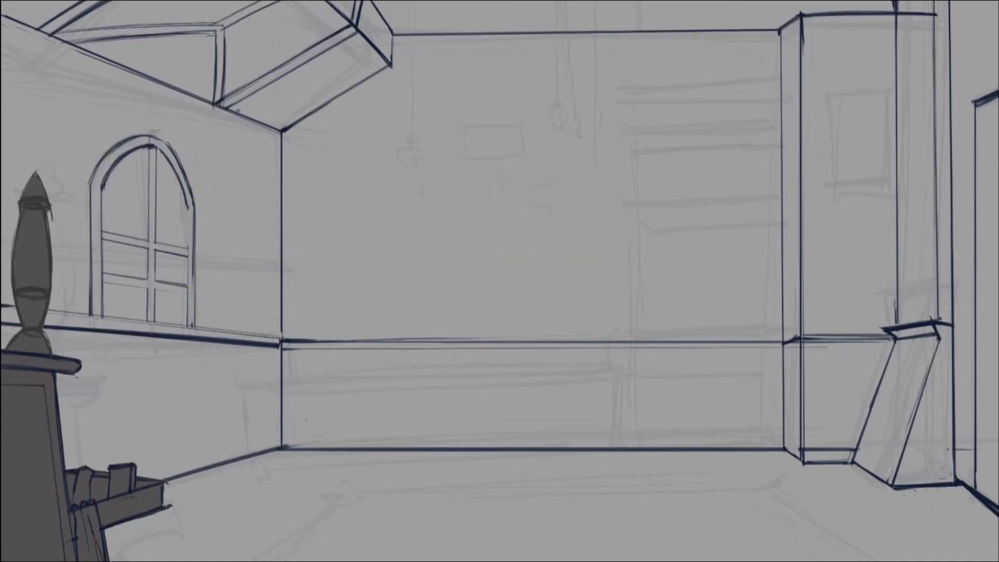
Draw the bed frame: bottom rail, posts, arched headboard, mattress line and footboard
{"action": "left_click", "coordinate": [240, 457]}
{"action": "left_click", "coordinate": [622, 460], "text": "shift"}
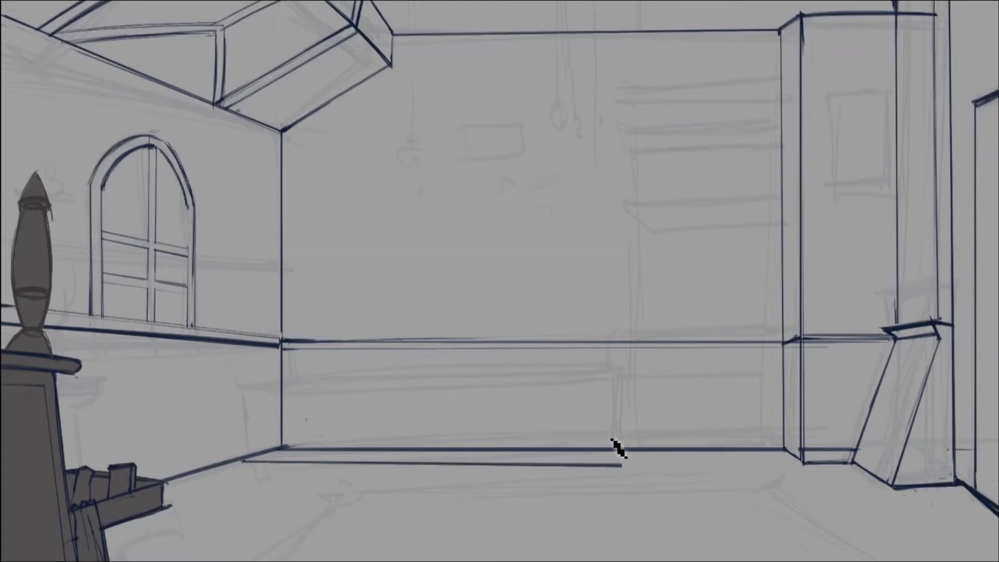
{"action": "left_click", "coordinate": [623, 341], "text": "shift"}
{"action": "left_click_drag", "start_coordinate": [237, 351], "coordinate": [245, 459]}
{"action": "left_click_drag", "start_coordinate": [237, 346], "coordinate": [244, 460]}
{"action": "mouse_move", "coordinate": [262, 322]}
{"action": "left_mouse_down"}
{"action": "mouse_move", "coordinate": [241, 359]}
{"action": "mouse_move", "coordinate": [241, 460]}
{"action": "left_mouse_up"}
{"action": "left_click_drag", "start_coordinate": [284, 387], "coordinate": [610, 386]}
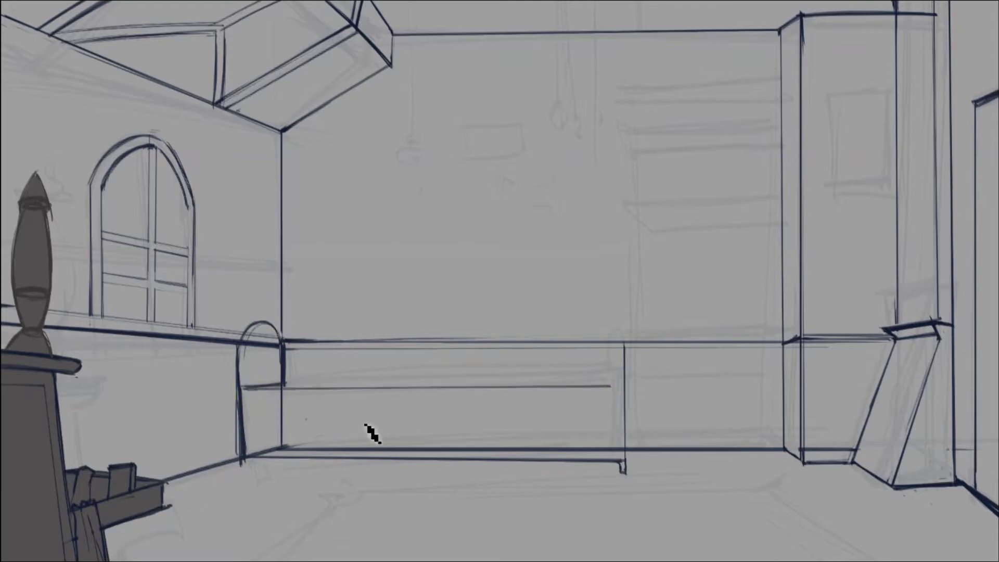
{"action": "left_click_drag", "start_coordinate": [236, 311], "coordinate": [238, 346]}
{"action": "left_click_drag", "start_coordinate": [284, 311], "coordinate": [285, 345]}
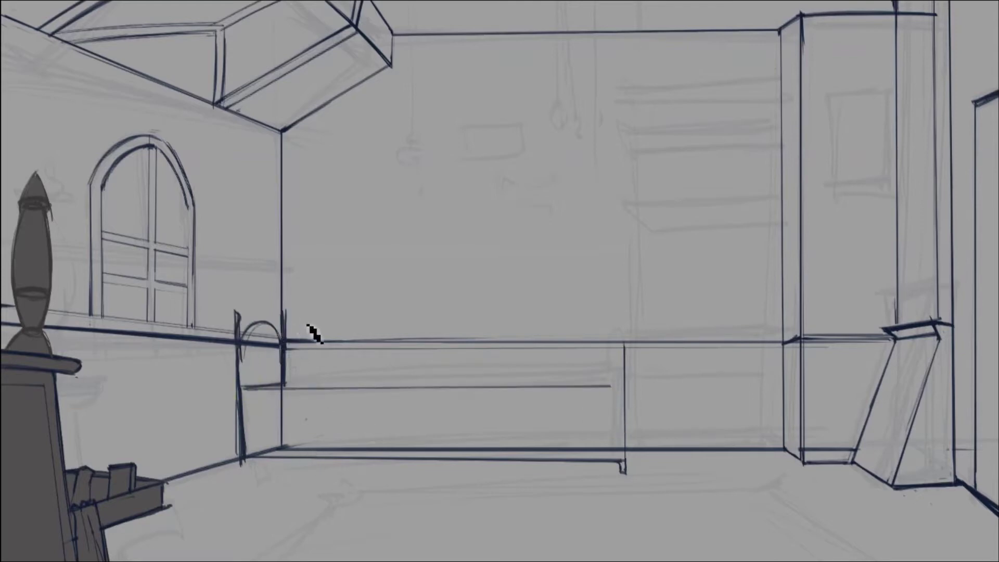
{"action": "left_click_drag", "start_coordinate": [251, 388], "coordinate": [619, 378]}
{"action": "left_click_drag", "start_coordinate": [614, 335], "coordinate": [624, 474]}
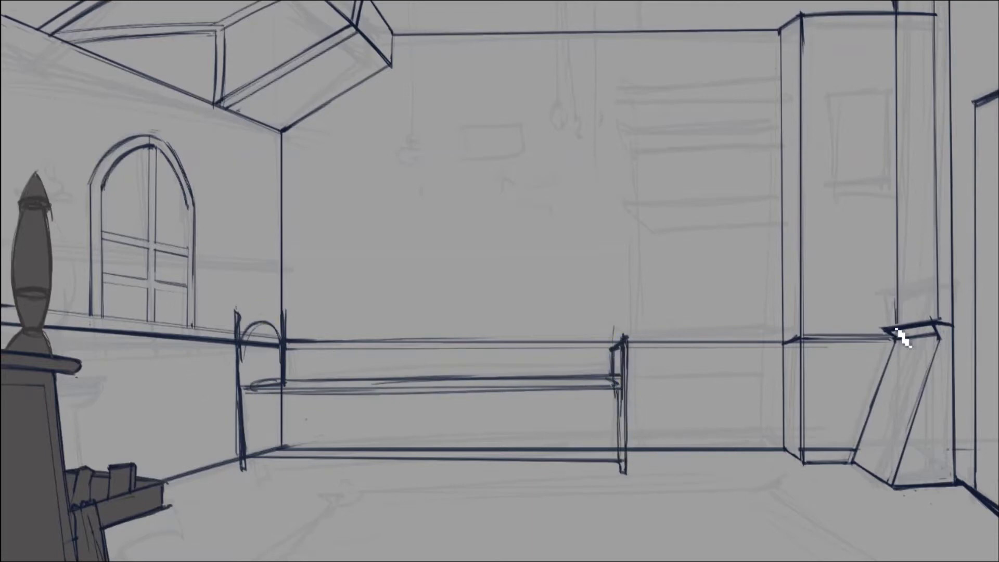
{"action": "key", "text": "ctrl+z"}
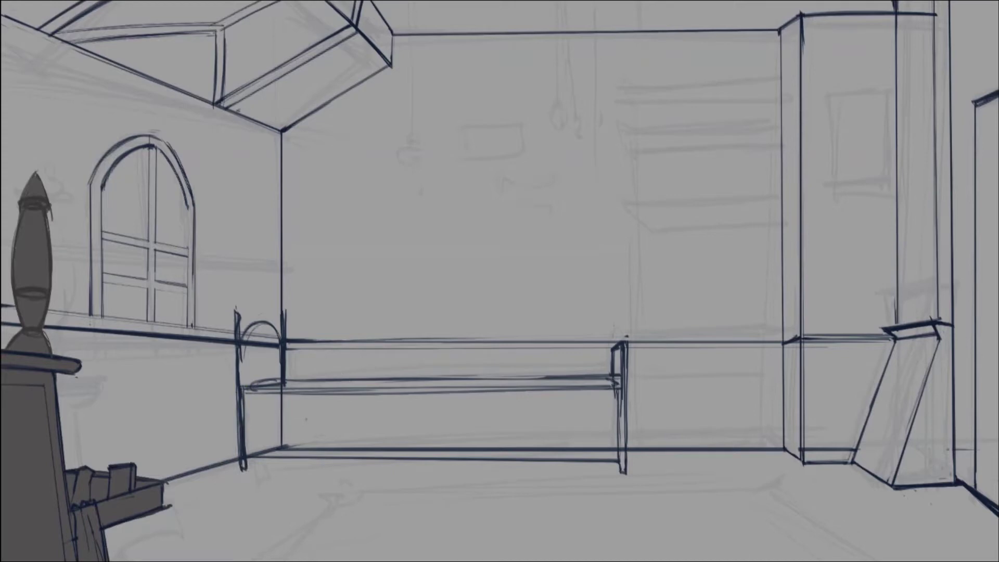
Darken the left roof line and start the hanging chair's curve with another brush preset
{"action": "left_click_drag", "start_coordinate": [3, 23], "coordinate": [280, 137]}
{"action": "right_click", "coordinate": [798, 371]}
{"action": "mouse_move", "coordinate": [772, 354]}
{"action": "left_mouse_down"}
{"action": "mouse_move", "coordinate": [843, 401]}
{"action": "mouse_move", "coordinate": [876, 272]}
{"action": "mouse_move", "coordinate": [853, 209]}
{"action": "mouse_move", "coordinate": [770, 344]}
{"action": "mouse_move", "coordinate": [863, 364]}
{"action": "left_mouse_up"}
Sketch and distort a cone-shaped hanging chair, fill it dark grey, and add two cords
{"action": "left_click_drag", "start_coordinate": [826, 300], "coordinate": [775, 357]}
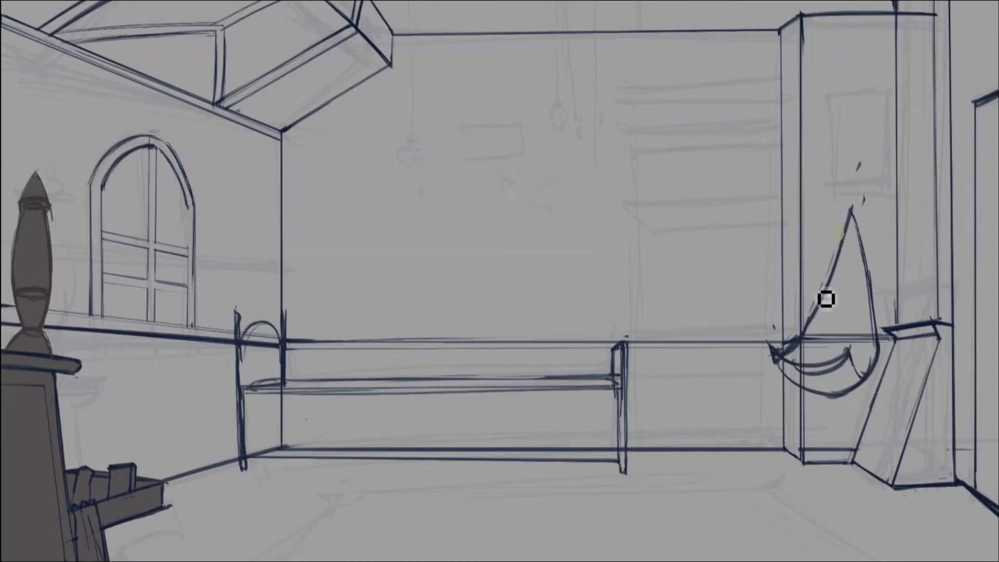
{"action": "key", "text": "ctrl+t"}
{"action": "left_click_drag", "start_coordinate": [865, 264], "coordinate": [873, 297]}
{"action": "key", "text": "Return"}
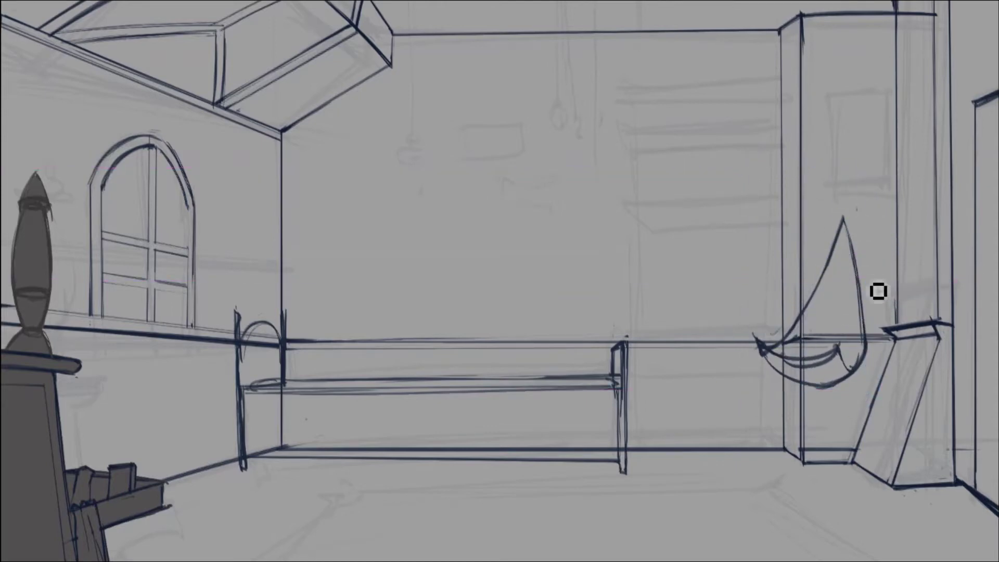
{"action": "left_click", "coordinate": [840, 312]}
{"action": "key", "text": "alt+BackSpace"}
{"action": "key", "text": "Return"}
{"action": "left_click_drag", "start_coordinate": [764, 345], "coordinate": [694, 1]}
{"action": "left_click", "coordinate": [856, 244], "text": "shift"}
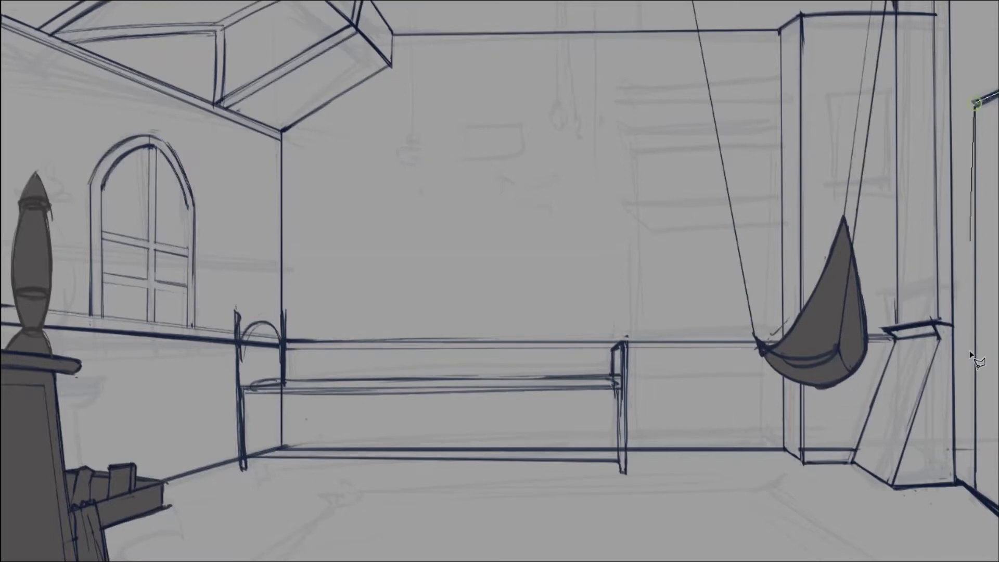
Fill the right doorway strip dark grey, draw six left-wall plank lines, and begin the top shelf
{"action": "left_click", "coordinate": [978, 502]}
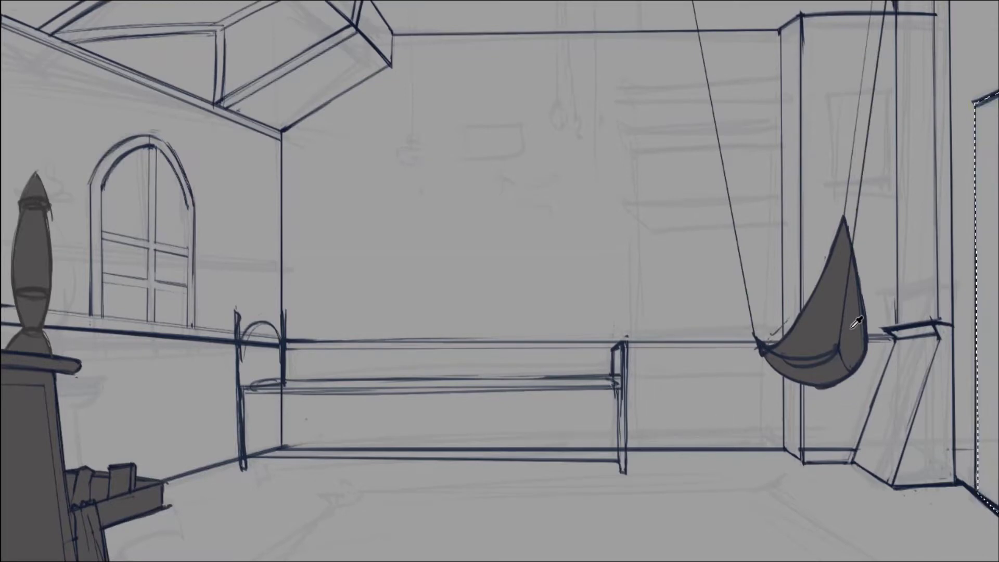
{"action": "key", "text": "alt+BackSpace"}
{"action": "left_click_drag", "start_coordinate": [91, 352], "coordinate": [281, 353]}
{"action": "left_click_drag", "start_coordinate": [83, 366], "coordinate": [281, 370]}
{"action": "left_click_drag", "start_coordinate": [104, 385], "coordinate": [280, 387]}
{"action": "left_click_drag", "start_coordinate": [65, 406], "coordinate": [281, 400]}
{"action": "left_click_drag", "start_coordinate": [78, 430], "coordinate": [281, 419]}
{"action": "left_click_drag", "start_coordinate": [177, 458], "coordinate": [281, 437]}
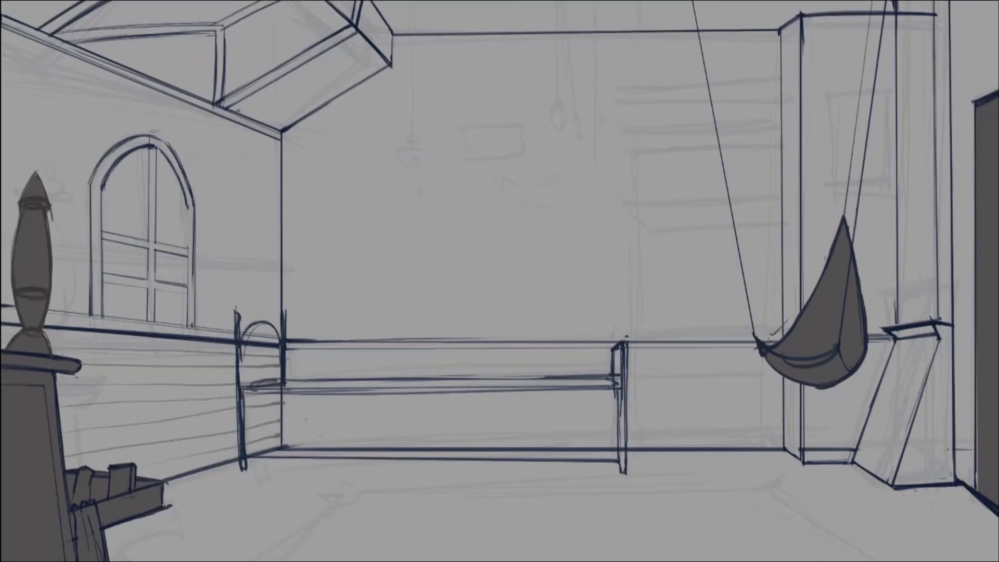
{"action": "left_click_drag", "start_coordinate": [631, 152], "coordinate": [777, 148]}
{"action": "left_click_drag", "start_coordinate": [627, 139], "coordinate": [797, 130]}
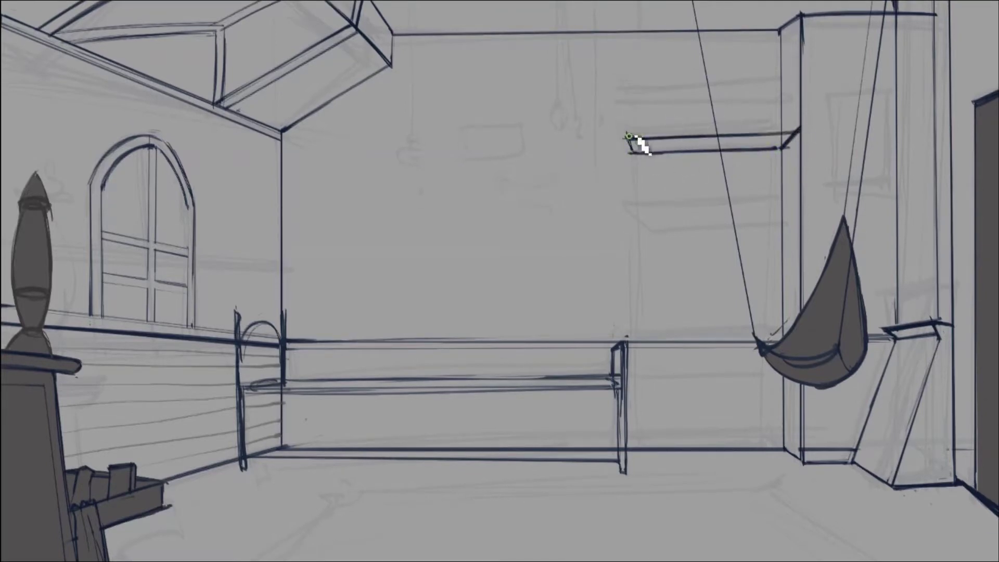
Draw the shelving unit's upright, second and third shelves, and a divided cabinet below
{"action": "left_click_drag", "start_coordinate": [632, 152], "coordinate": [632, 448]}
{"action": "key", "text": "ctrl+z"}
{"action": "left_click_drag", "start_coordinate": [627, 220], "coordinate": [806, 214]}
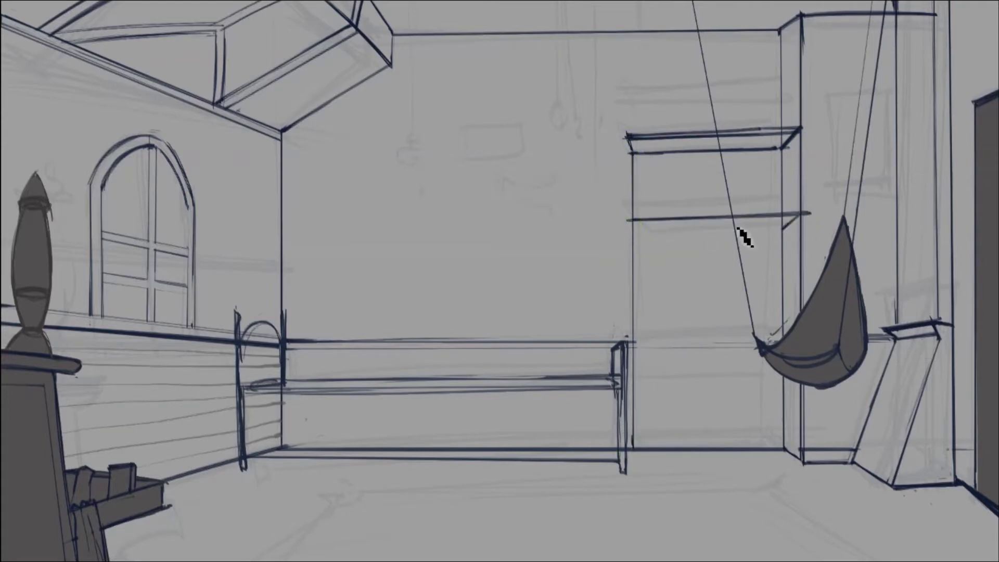
{"action": "mouse_move", "coordinate": [634, 234]}
{"action": "left_mouse_down"}
{"action": "mouse_move", "coordinate": [784, 231]}
{"action": "mouse_move", "coordinate": [800, 210]}
{"action": "left_mouse_up"}
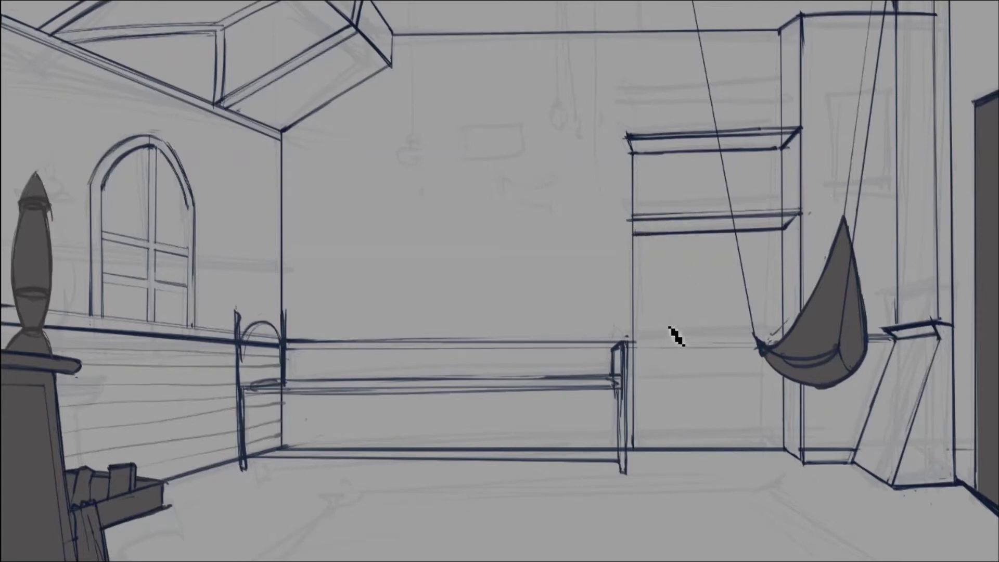
{"action": "left_click_drag", "start_coordinate": [631, 339], "coordinate": [757, 340]}
{"action": "left_click_drag", "start_coordinate": [711, 453], "coordinate": [710, 346]}
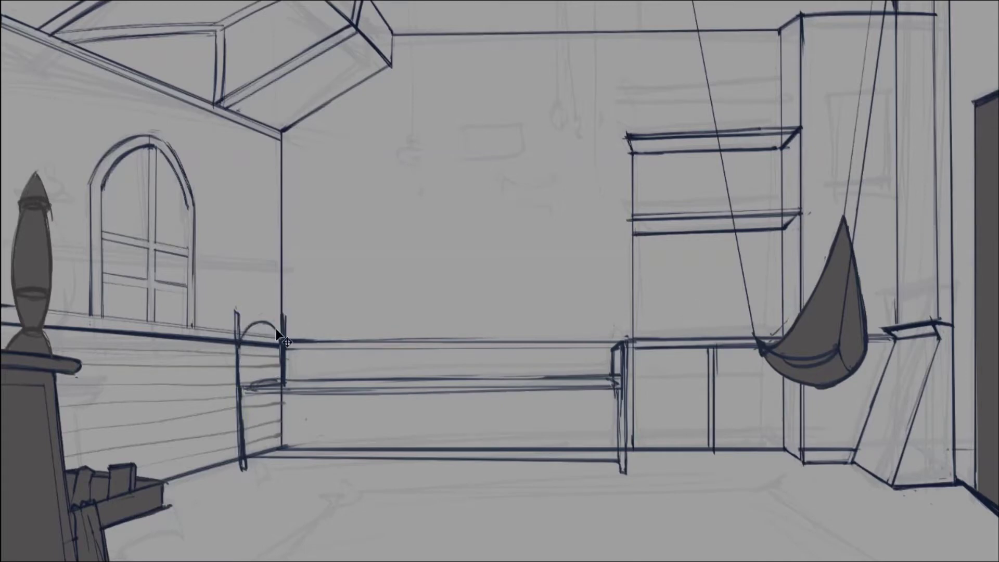
{"action": "left_click_drag", "start_coordinate": [630, 282], "coordinate": [801, 282]}
{"action": "left_click_drag", "start_coordinate": [638, 290], "coordinate": [801, 285]}
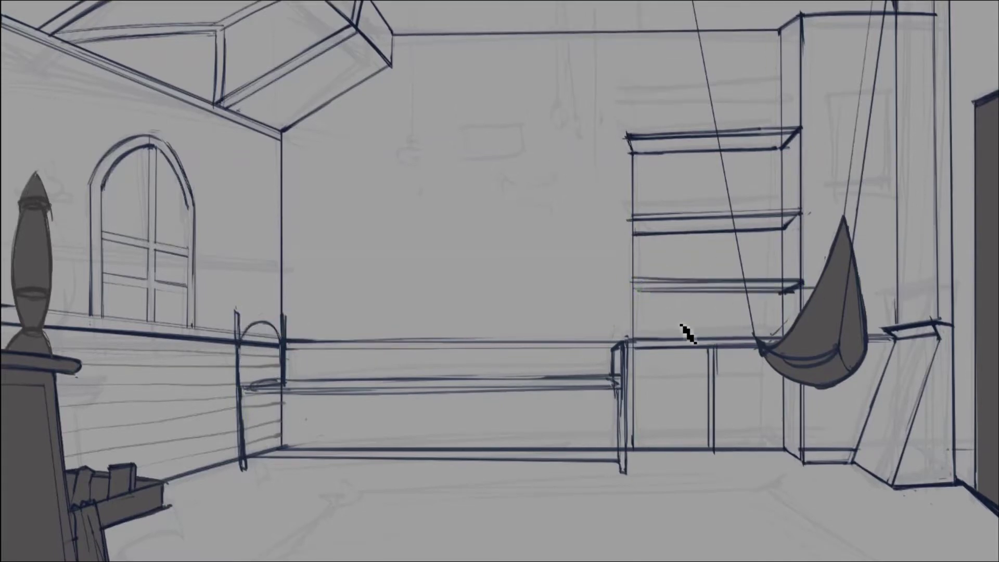
Sketch two mounted animal heads with horns on the back wall
{"action": "left_click_drag", "start_coordinate": [562, 149], "coordinate": [590, 160]}
{"action": "left_click_drag", "start_coordinate": [541, 88], "coordinate": [590, 149]}
{"action": "left_click_drag", "start_coordinate": [489, 180], "coordinate": [503, 216]}
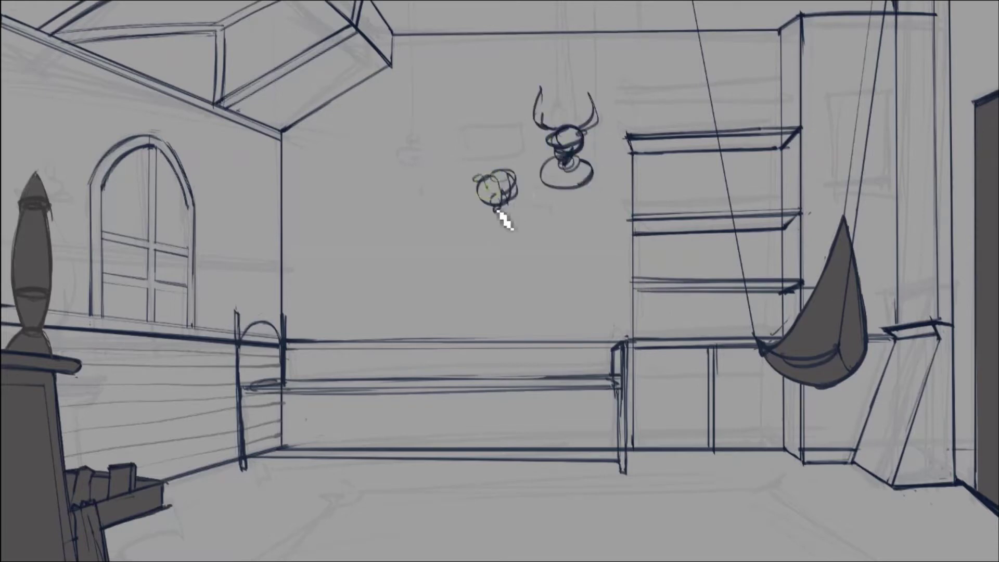
Sketch oval plaques under the heads, two small wall shelves, and a top-left shelf
{"action": "left_click_drag", "start_coordinate": [525, 148], "coordinate": [502, 240]}
{"action": "left_click_drag", "start_coordinate": [375, 219], "coordinate": [442, 244]}
{"action": "left_click_drag", "start_coordinate": [419, 263], "coordinate": [474, 282]}
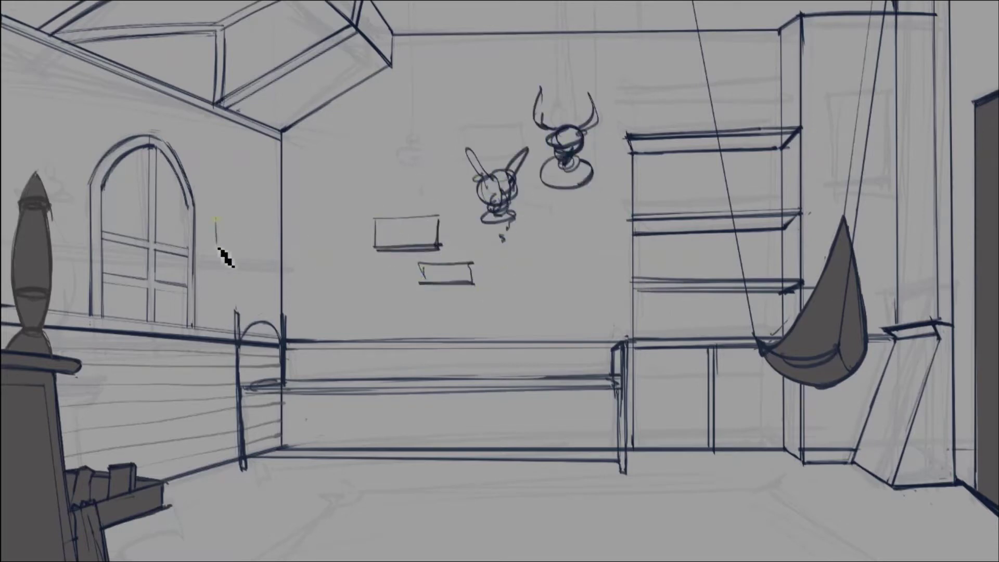
{"action": "left_click_drag", "start_coordinate": [1, 92], "coordinate": [43, 108]}
{"action": "left_click_drag", "start_coordinate": [39, 109], "coordinate": [39, 148]}
{"action": "left_click_drag", "start_coordinate": [57, 180], "coordinate": [72, 200]}
Sketch framed pictures on the upper-right wall
{"action": "mouse_move", "coordinate": [816, 95]}
{"action": "left_mouse_down"}
{"action": "mouse_move", "coordinate": [885, 94]}
{"action": "mouse_move", "coordinate": [823, 187]}
{"action": "left_mouse_up"}
{"action": "left_click_drag", "start_coordinate": [819, 186], "coordinate": [885, 183]}
{"action": "left_click_drag", "start_coordinate": [884, 95], "coordinate": [886, 190]}
{"action": "left_click_drag", "start_coordinate": [845, 73], "coordinate": [882, 86]}
{"action": "left_click_drag", "start_coordinate": [828, 104], "coordinate": [832, 182]}
{"action": "left_click_drag", "start_coordinate": [880, 109], "coordinate": [879, 167]}
Sketch a seated cat toy with ears and curled tail under the hanging chair
{"action": "mouse_move", "coordinate": [761, 355]}
{"action": "left_mouse_down"}
{"action": "mouse_move", "coordinate": [746, 384]}
{"action": "mouse_move", "coordinate": [749, 439]}
{"action": "mouse_move", "coordinate": [764, 415]}
{"action": "left_mouse_up"}
{"action": "left_click_drag", "start_coordinate": [656, 354], "coordinate": [700, 359]}
{"action": "left_click_drag", "start_coordinate": [682, 367], "coordinate": [676, 452]}
{"action": "left_click_drag", "start_coordinate": [699, 366], "coordinate": [713, 447]}
{"action": "left_click_drag", "start_coordinate": [632, 406], "coordinate": [674, 414]}
{"action": "left_click_drag", "start_coordinate": [632, 421], "coordinate": [687, 442]}
{"action": "left_click_drag", "start_coordinate": [691, 447], "coordinate": [662, 449]}
Fill the bookcase shelves with bowls, dishes and boxes, and add a hanging hoop beside them
{"action": "left_click_drag", "start_coordinate": [648, 318], "coordinate": [733, 331]}
{"action": "left_click_drag", "start_coordinate": [644, 262], "coordinate": [752, 271]}
{"action": "left_click_drag", "start_coordinate": [739, 192], "coordinate": [725, 213]}
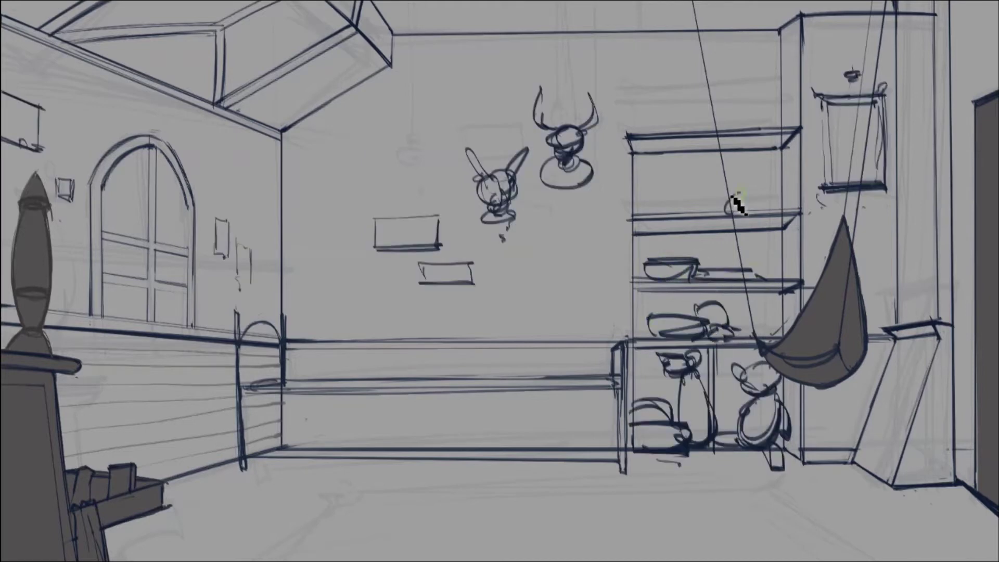
{"action": "left_click_drag", "start_coordinate": [762, 124], "coordinate": [796, 93]}
{"action": "left_click_drag", "start_coordinate": [666, 125], "coordinate": [723, 125]}
{"action": "left_click_drag", "start_coordinate": [639, 213], "coordinate": [681, 182]}
{"action": "left_click_drag", "start_coordinate": [641, 194], "coordinate": [679, 198]}
{"action": "left_click_drag", "start_coordinate": [684, 201], "coordinate": [710, 211]}
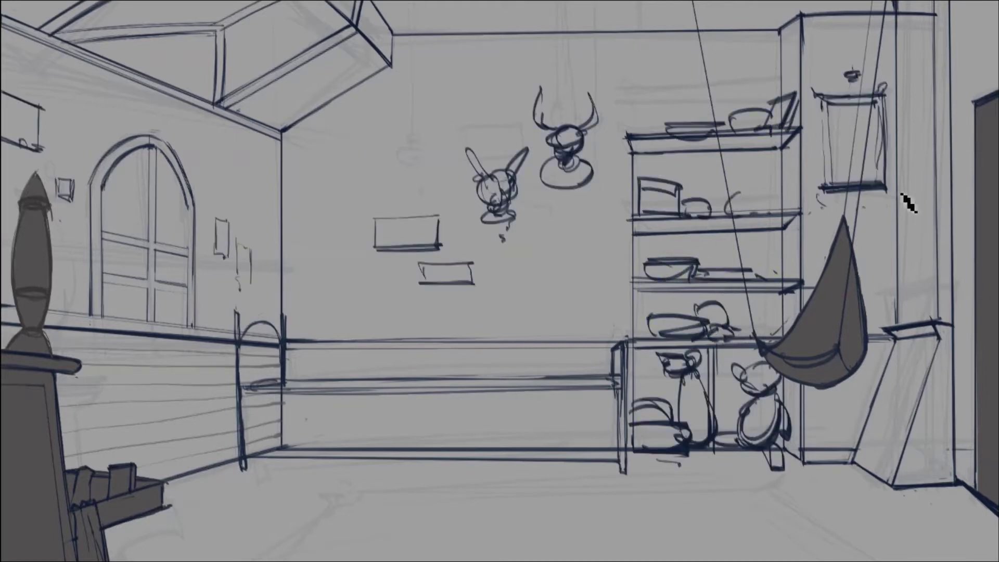
{"action": "left_click_drag", "start_coordinate": [889, 116], "coordinate": [910, 115]}
{"action": "left_click_drag", "start_coordinate": [874, 122], "coordinate": [899, 160]}
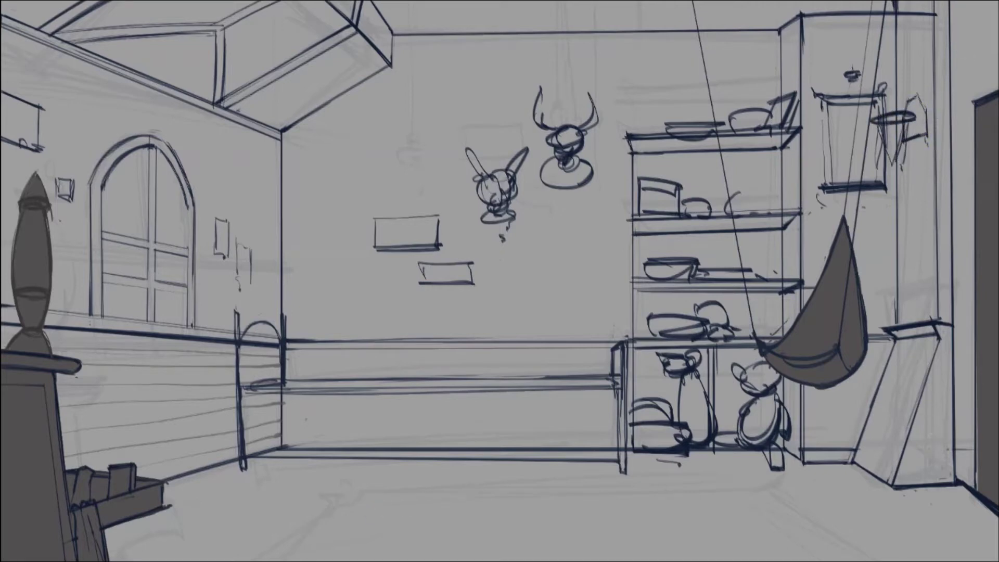
Outline the rectangular rug on the floor with straight side and front edges
{"action": "mouse_move", "coordinate": [335, 495]}
{"action": "left_mouse_down"}
{"action": "mouse_move", "coordinate": [798, 494]}
{"action": "mouse_move", "coordinate": [320, 502]}
{"action": "mouse_move", "coordinate": [757, 506]}
{"action": "left_mouse_up"}
{"action": "left_click_drag", "start_coordinate": [759, 507], "coordinate": [866, 558]}
{"action": "key", "text": "ctrl+z"}
{"action": "key", "text": "ctrl+z"}
{"action": "left_click_drag", "start_coordinate": [796, 503], "coordinate": [840, 561]}
{"action": "left_click_drag", "start_coordinate": [359, 500], "coordinate": [245, 561]}
{"action": "left_click_drag", "start_coordinate": [769, 505], "coordinate": [362, 504]}
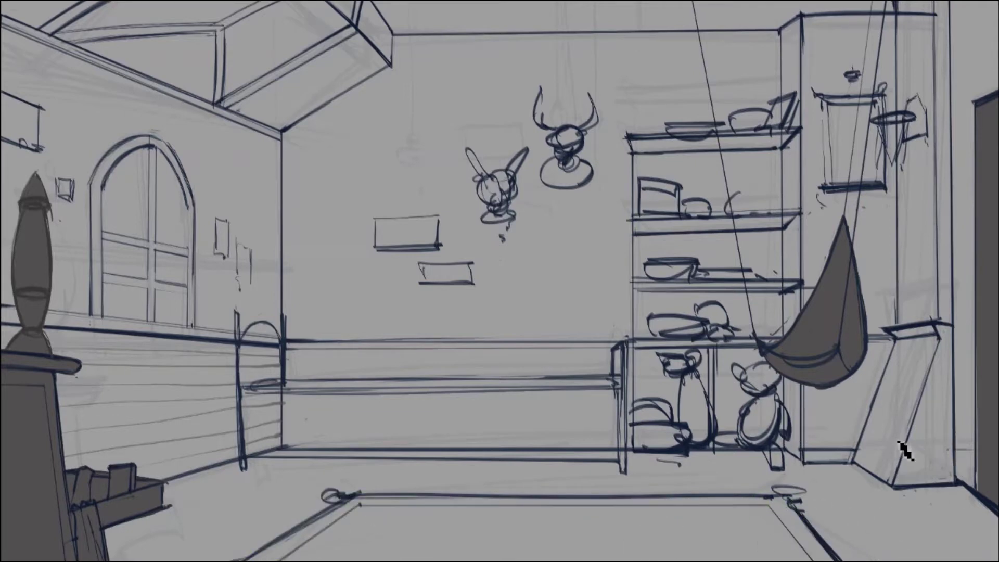
Fill the rug dark grey and darken the lower wall panelling with repeated Levels
{"action": "key", "text": "alt+BackSpace"}
{"action": "key", "text": "ctrl+l"}
{"action": "key", "text": "Return"}
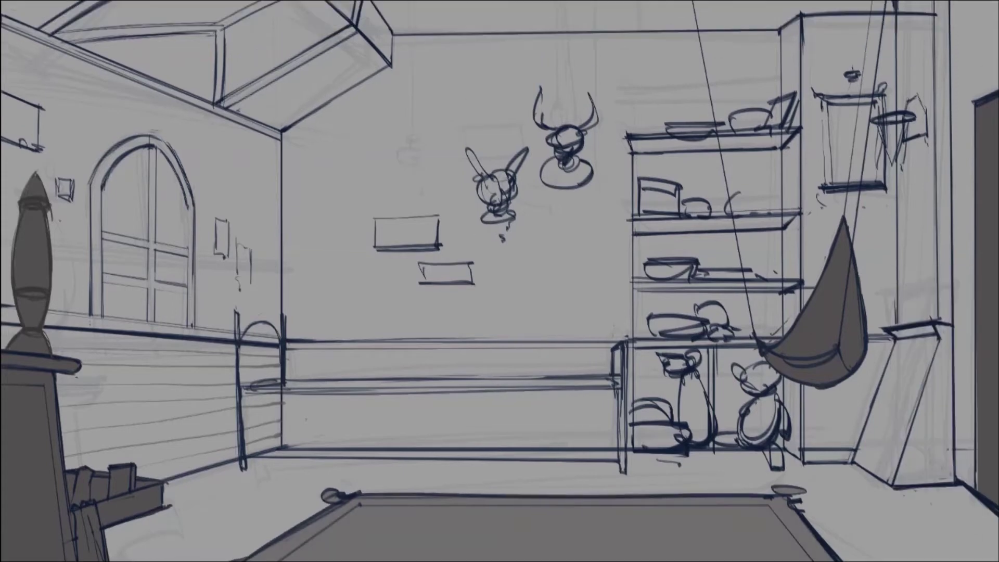
{"action": "key", "text": "ctrl+l"}
{"action": "key", "text": "Return"}
{"action": "key", "text": "ctrl+l"}
{"action": "key", "text": "Return"}
Select the arched window panes, lighten them with Hue/Saturation, and paint tones into them
{"action": "left_click", "coordinate": [171, 234], "text": "shift"}
{"action": "left_click", "coordinate": [127, 234], "text": "shift"}
{"action": "key", "text": "ctrl+u"}
{"action": "key", "text": "Return"}
{"action": "mouse_move", "coordinate": [182, 166]}
{"action": "left_mouse_down"}
{"action": "mouse_move", "coordinate": [200, 278]}
{"action": "mouse_move", "coordinate": [129, 290]}
{"action": "mouse_move", "coordinate": [201, 260]}
{"action": "mouse_move", "coordinate": [160, 311]}
{"action": "left_mouse_up"}
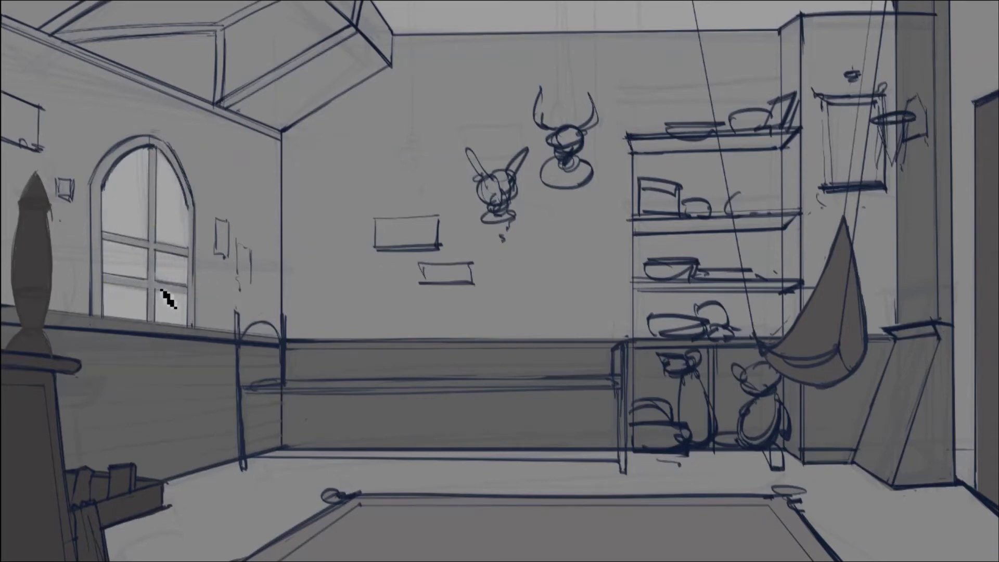
{"action": "left_click", "coordinate": [100, 12], "text": "alt"}
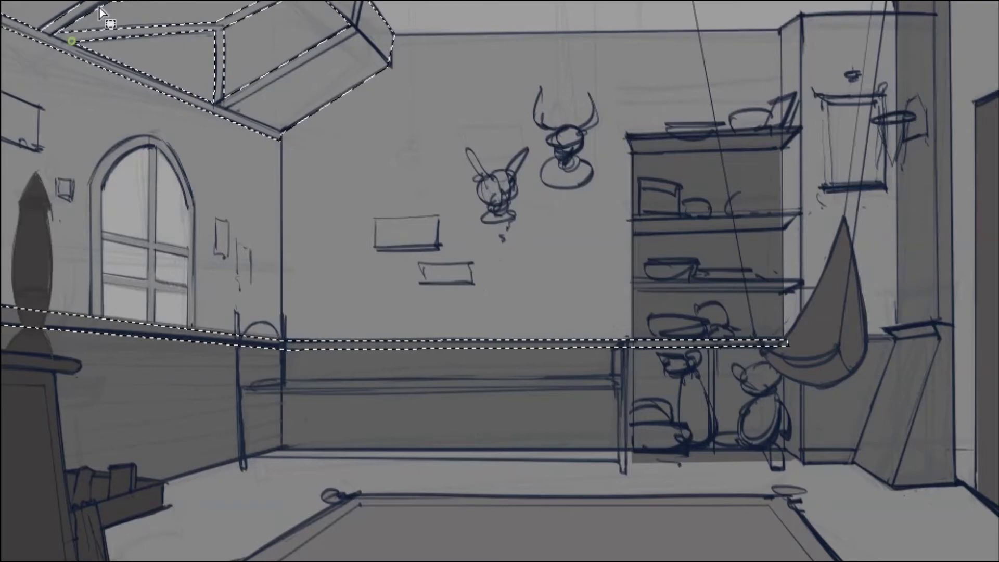
Fill the window frame with darker grey and the two wall plaques with lighter grey
{"action": "key", "text": "ctrl+d"}
{"action": "left_click", "coordinate": [167, 201]}
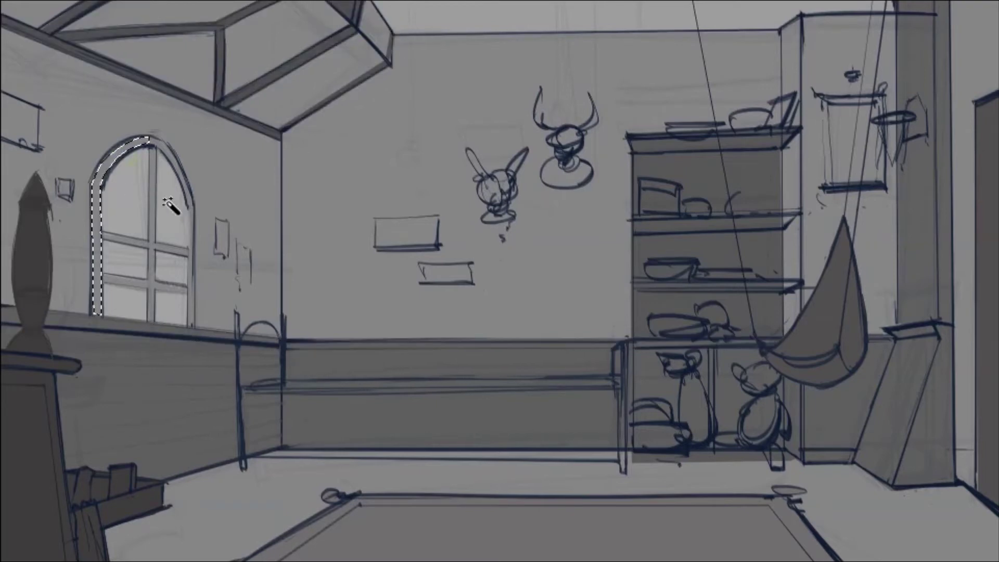
{"action": "key", "text": "alt+BackSpace"}
{"action": "key", "text": "ctrl+d"}
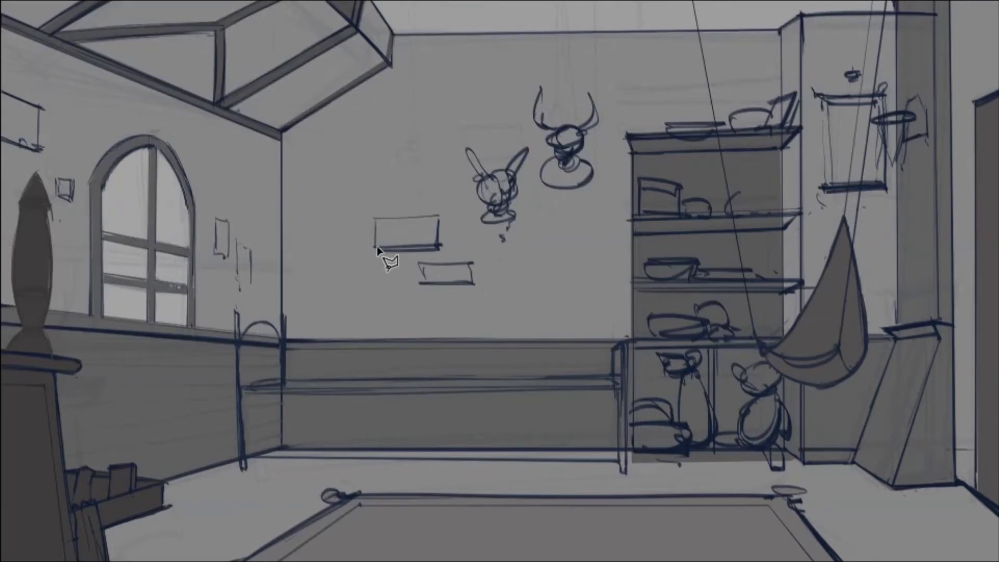
{"action": "left_click", "coordinate": [413, 239]}
{"action": "left_click", "coordinate": [446, 273], "text": "shift"}
{"action": "key", "text": "alt+BackSpace"}
{"action": "key", "text": "ctrl+d"}
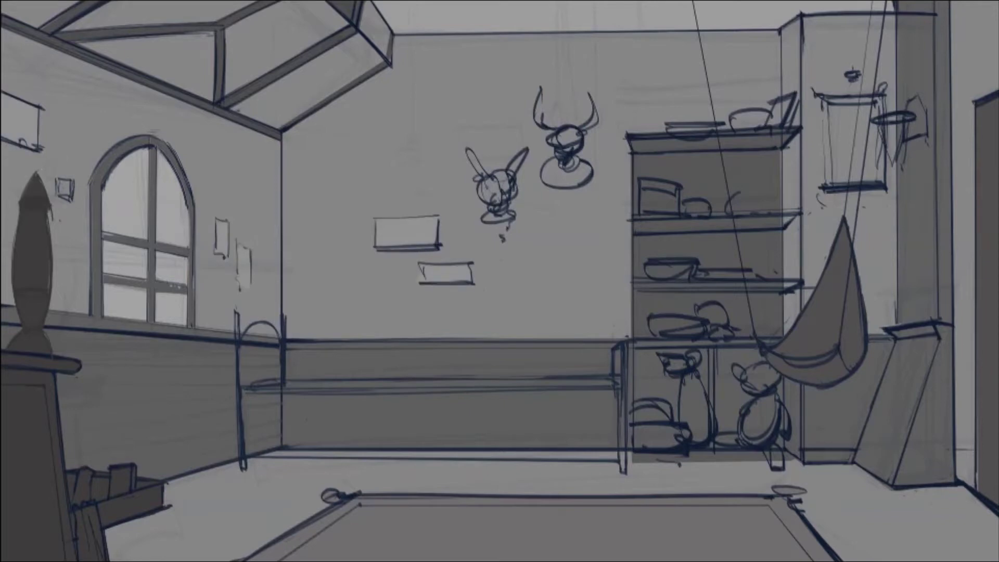
Select all parts of the bed and fill them grey
{"action": "left_click", "coordinate": [260, 364]}
{"action": "left_click", "coordinate": [458, 458], "text": "shift"}
{"action": "left_click", "coordinate": [620, 364], "text": "shift"}
{"action": "key", "text": "alt+BackSpace"}
{"action": "key", "text": "ctrl+d"}
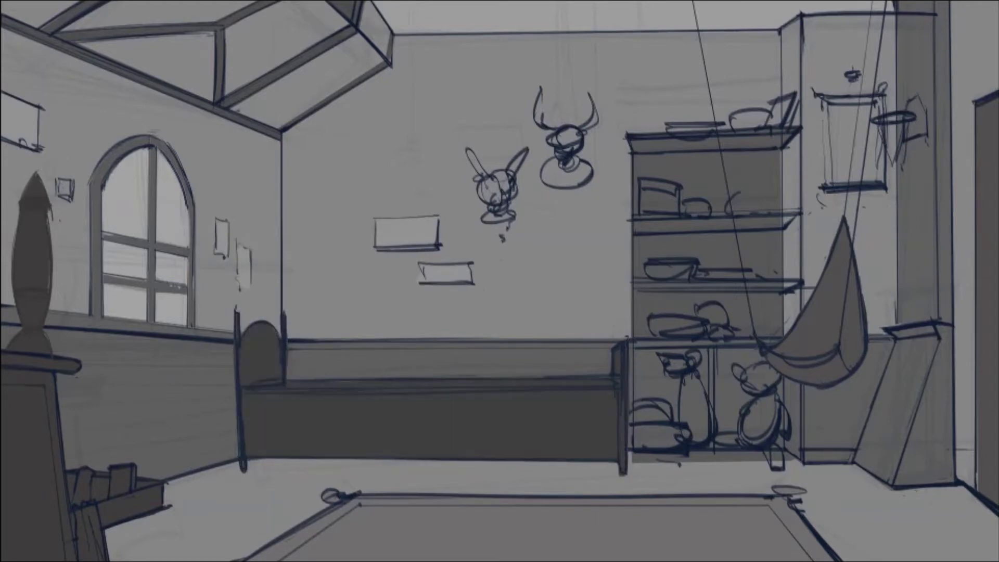
Shrink the mounted heads and shift them left, then sketch a ring chandelier near the ceiling
{"action": "key", "text": "ctrl+t"}
{"action": "left_click_drag", "start_coordinate": [612, 84], "coordinate": [588, 107]}
{"action": "key", "text": "Return"}
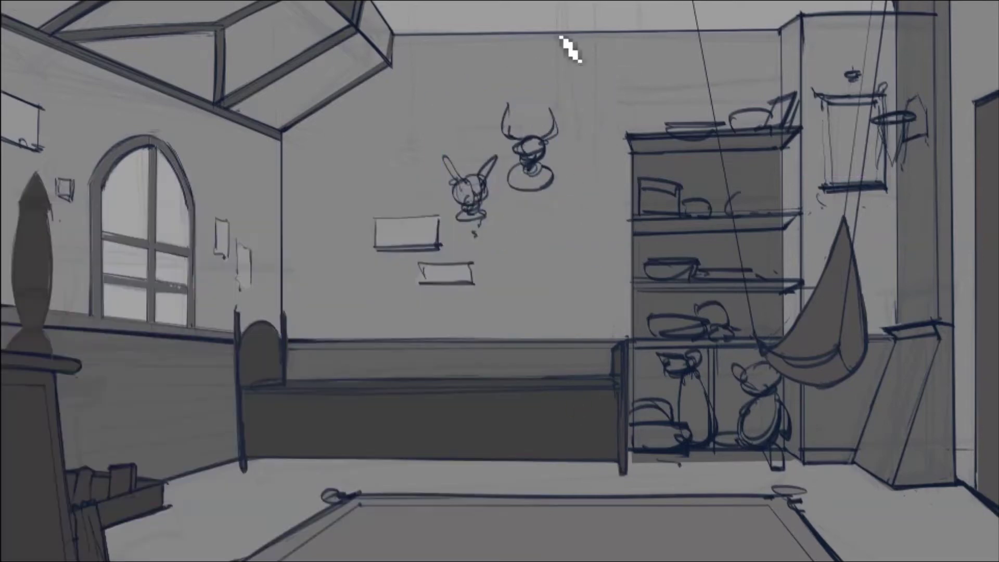
{"action": "mouse_move", "coordinate": [569, 45]}
{"action": "left_mouse_down"}
{"action": "mouse_move", "coordinate": [614, 89]}
{"action": "mouse_move", "coordinate": [687, 36]}
{"action": "left_mouse_up"}
{"action": "left_click_drag", "start_coordinate": [593, 5], "coordinate": [590, 47]}
{"action": "left_click", "coordinate": [133, 295]}
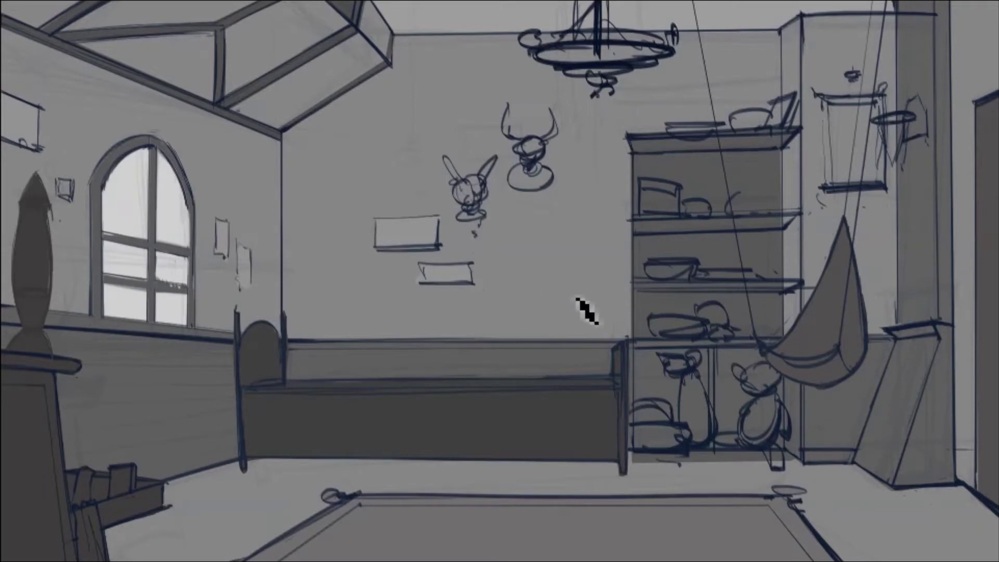
Sketch a sitting toy and a curled toy on the bed, a bucket, a floor board and a stool
{"action": "left_click_drag", "start_coordinate": [593, 292], "coordinate": [606, 384]}
{"action": "left_click_drag", "start_coordinate": [593, 323], "coordinate": [573, 383]}
{"action": "left_click_drag", "start_coordinate": [520, 354], "coordinate": [499, 375]}
{"action": "left_click_drag", "start_coordinate": [843, 406], "coordinate": [832, 475]}
{"action": "mouse_move", "coordinate": [686, 476]}
{"action": "left_mouse_down"}
{"action": "mouse_move", "coordinate": [791, 480]}
{"action": "mouse_move", "coordinate": [817, 492]}
{"action": "left_mouse_up"}
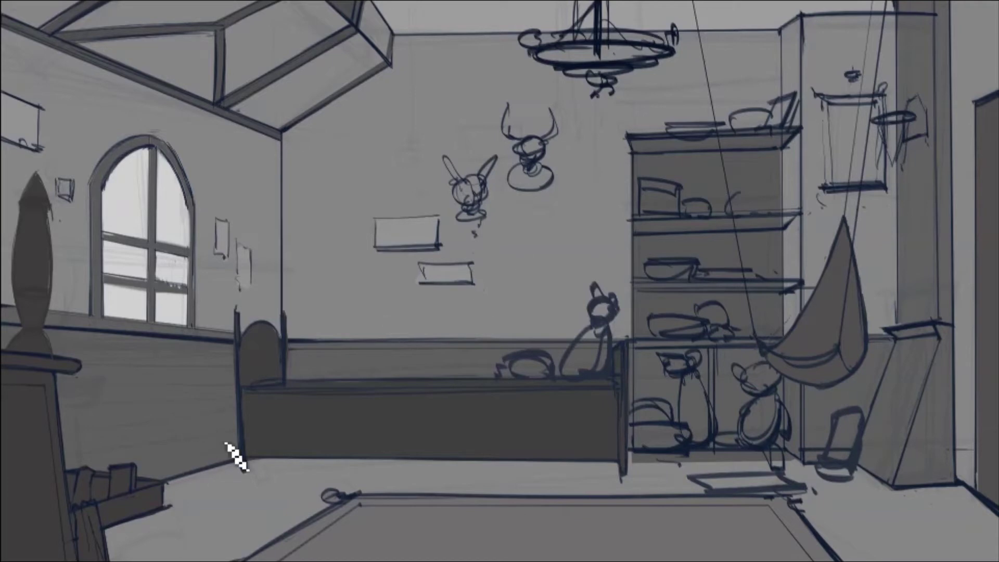
{"action": "mouse_move", "coordinate": [174, 396]}
{"action": "left_mouse_down"}
{"action": "mouse_move", "coordinate": [230, 462]}
{"action": "mouse_move", "coordinate": [225, 408]}
{"action": "left_mouse_up"}
{"action": "left_click_drag", "start_coordinate": [244, 471], "coordinate": [172, 484]}
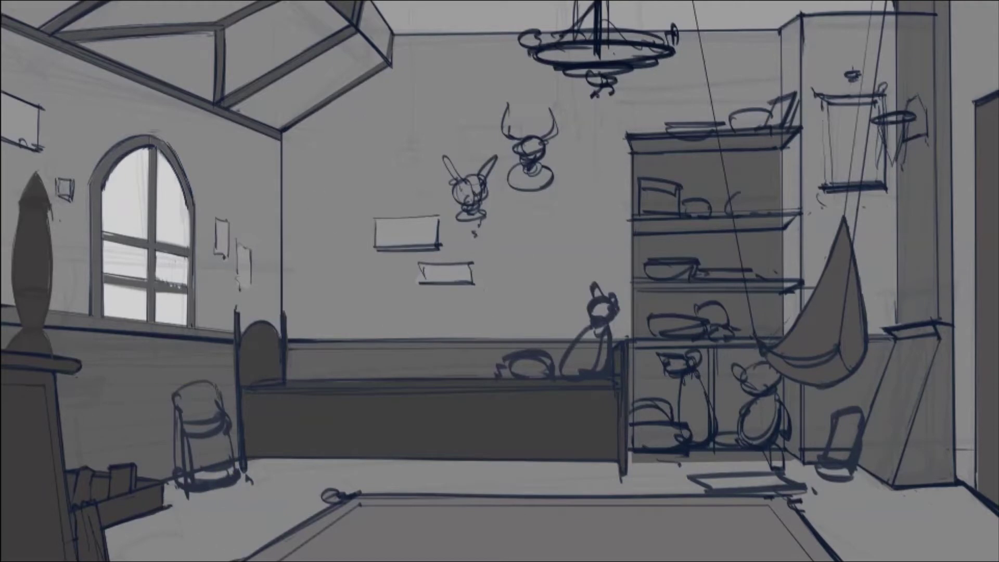
Sketch hanging ornaments below the ceiling, a bottom-right floor board and a small wall pennant
{"action": "mouse_move", "coordinate": [443, 5]}
{"action": "left_mouse_down"}
{"action": "mouse_move", "coordinate": [427, 127]}
{"action": "mouse_move", "coordinate": [444, 104]}
{"action": "left_mouse_up"}
{"action": "left_click_drag", "start_coordinate": [411, 2], "coordinate": [409, 162]}
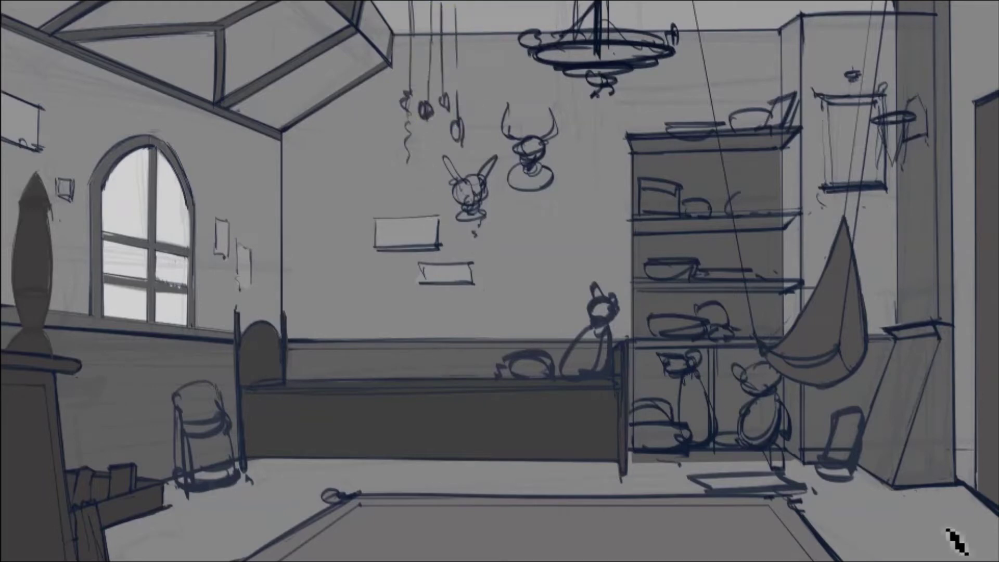
{"action": "left_click_drag", "start_coordinate": [890, 520], "coordinate": [976, 514]}
{"action": "key", "text": "ctrl+d"}
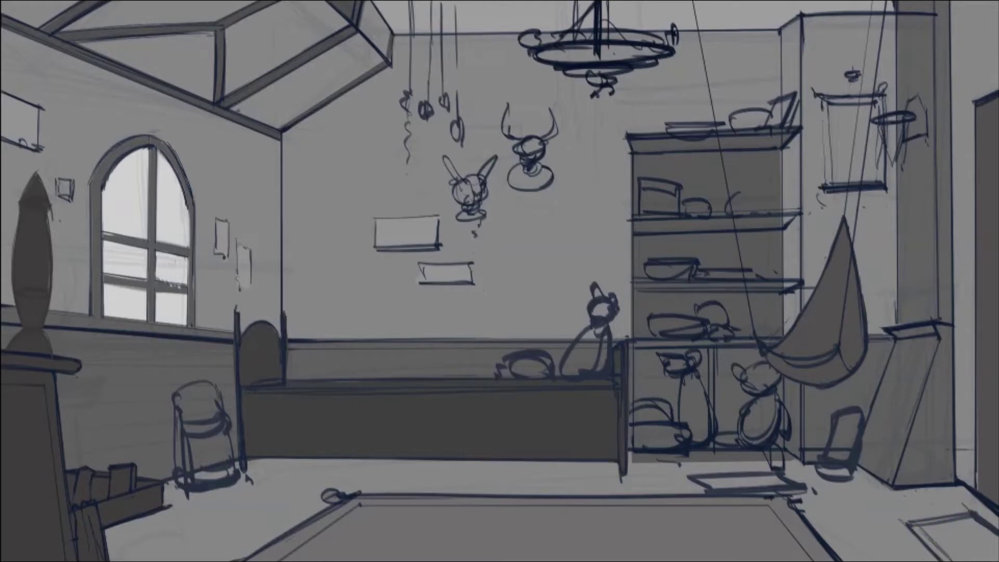
{"action": "left_click_drag", "start_coordinate": [504, 314], "coordinate": [537, 314]}
{"action": "left_click_drag", "start_coordinate": [547, 309], "coordinate": [564, 314]}
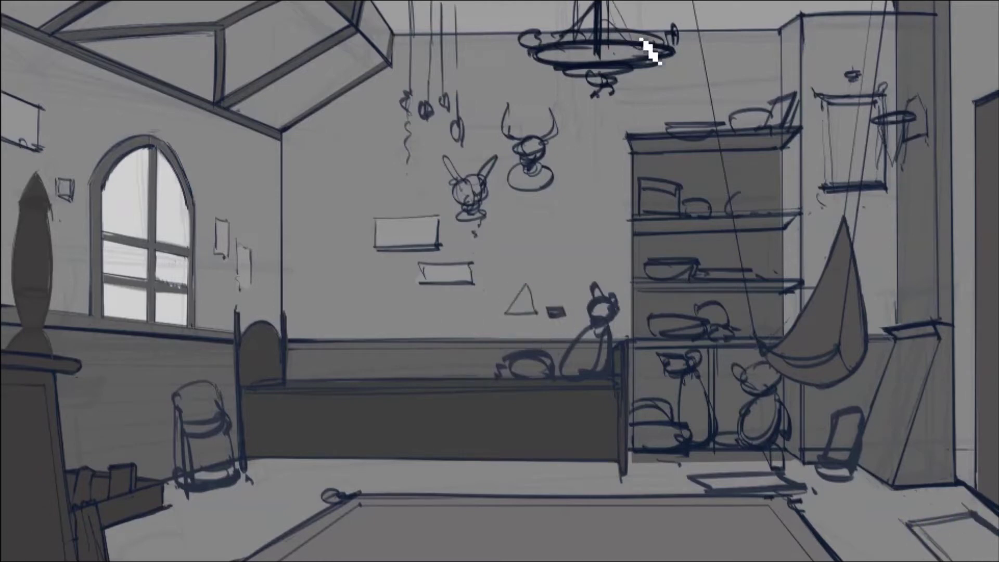
Sketch several hanging objects with strings from the upper-left ceiling near the window
{"action": "left_click_drag", "start_coordinate": [48, 76], "coordinate": [99, 104]}
{"action": "left_click_drag", "start_coordinate": [67, 31], "coordinate": [18, 52]}
{"action": "left_click_drag", "start_coordinate": [52, 136], "coordinate": [101, 172]}
{"action": "left_click_drag", "start_coordinate": [78, 57], "coordinate": [78, 151]}
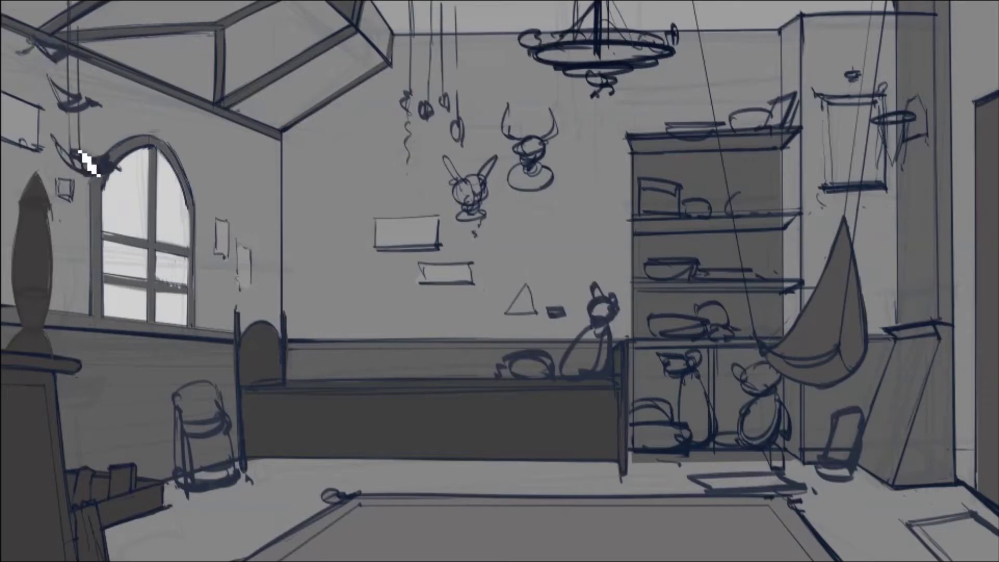
{"action": "left_click_drag", "start_coordinate": [55, 119], "coordinate": [86, 137]}
{"action": "left_click_drag", "start_coordinate": [76, 156], "coordinate": [37, 179]}
Fill the horned head, bunny head and stool with grey, and darken the upper-left hanging object
{"action": "left_click_drag", "start_coordinate": [515, 153], "coordinate": [515, 177]}
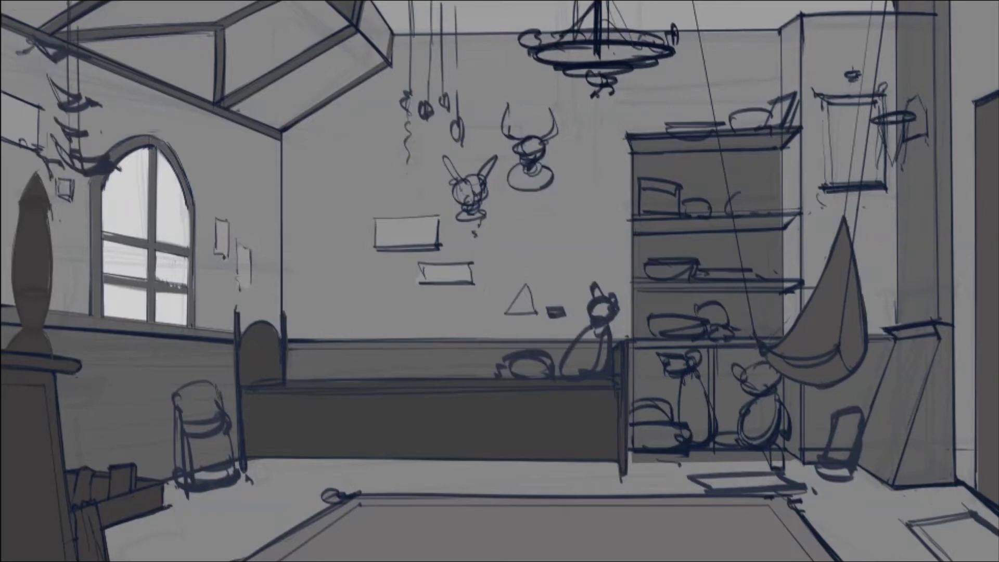
{"action": "left_click_drag", "start_coordinate": [452, 166], "coordinate": [468, 205]}
{"action": "left_click_drag", "start_coordinate": [525, 284], "coordinate": [535, 312]}
{"action": "left_click_drag", "start_coordinate": [177, 384], "coordinate": [224, 468]}
{"action": "mouse_move", "coordinate": [58, 86]}
{"action": "left_mouse_down"}
{"action": "mouse_move", "coordinate": [89, 138]}
{"action": "mouse_move", "coordinate": [84, 223]}
{"action": "left_mouse_up"}
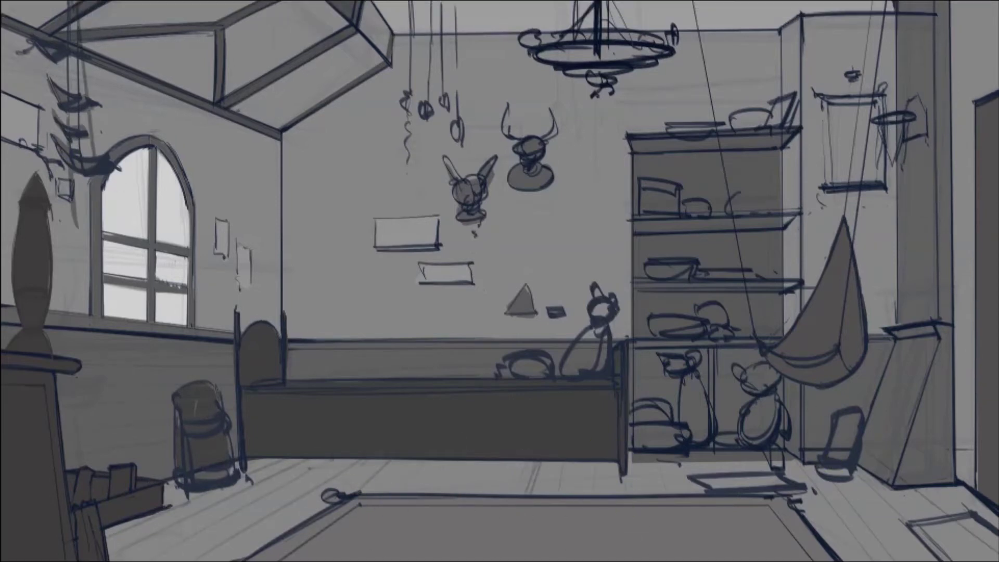
Fill the seated toy, shelves, floor mat, leaning frame, floor board and chandelier with grey
{"action": "left_click_drag", "start_coordinate": [578, 355], "coordinate": [513, 370]}
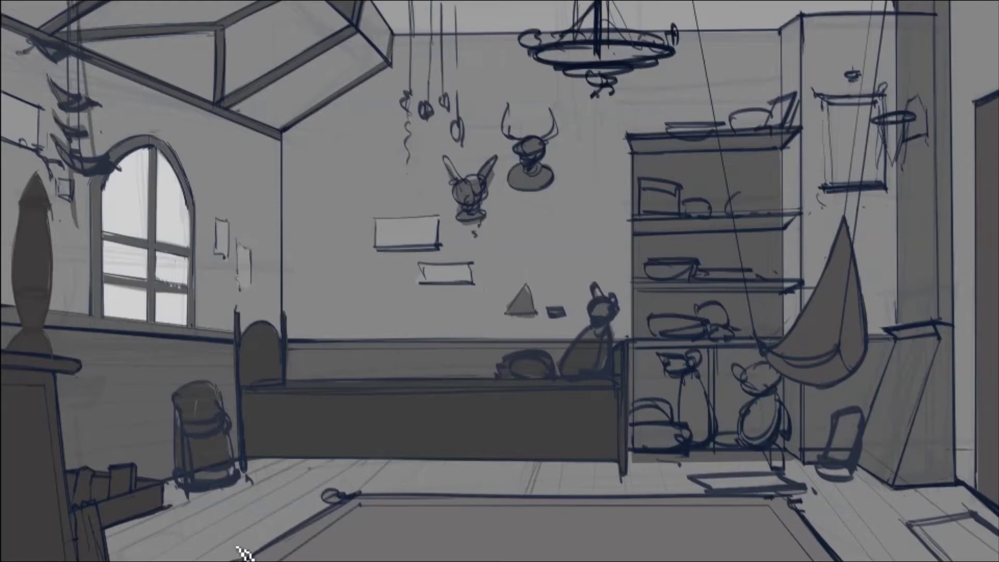
{"action": "mouse_move", "coordinate": [686, 337]}
{"action": "left_mouse_down"}
{"action": "mouse_move", "coordinate": [669, 223]}
{"action": "mouse_move", "coordinate": [781, 208]}
{"action": "mouse_move", "coordinate": [664, 412]}
{"action": "mouse_move", "coordinate": [720, 435]}
{"action": "left_mouse_up"}
{"action": "left_click_drag", "start_coordinate": [697, 476], "coordinate": [787, 489]}
{"action": "left_click_drag", "start_coordinate": [827, 413], "coordinate": [859, 460]}
{"action": "left_click_drag", "start_coordinate": [918, 517], "coordinate": [988, 559]}
{"action": "mouse_move", "coordinate": [536, 52]}
{"action": "left_mouse_down"}
{"action": "mouse_move", "coordinate": [669, 45]}
{"action": "mouse_move", "coordinate": [573, 80]}
{"action": "left_mouse_up"}
Shade the right-wall baskets, wall marks and rug interior, and add an elliptical rug shadow
{"action": "mouse_move", "coordinate": [822, 99]}
{"action": "left_mouse_down"}
{"action": "mouse_move", "coordinate": [828, 134]}
{"action": "mouse_move", "coordinate": [915, 125]}
{"action": "left_mouse_up"}
{"action": "mouse_move", "coordinate": [864, 302]}
{"action": "left_mouse_down"}
{"action": "mouse_move", "coordinate": [863, 245]}
{"action": "mouse_move", "coordinate": [816, 218]}
{"action": "left_mouse_up"}
{"action": "left_click_drag", "start_coordinate": [406, 322], "coordinate": [416, 329]}
{"action": "left_click_drag", "start_coordinate": [551, 309], "coordinate": [562, 312]}
{"action": "left_click_drag", "start_coordinate": [796, 502], "coordinate": [322, 502]}
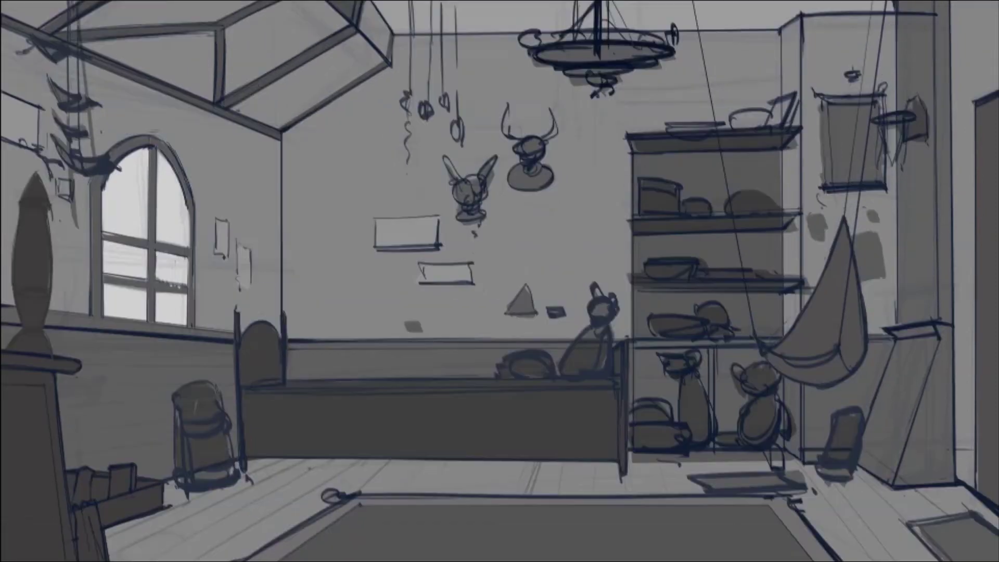
{"action": "left_click_drag", "start_coordinate": [419, 561], "coordinate": [676, 561]}
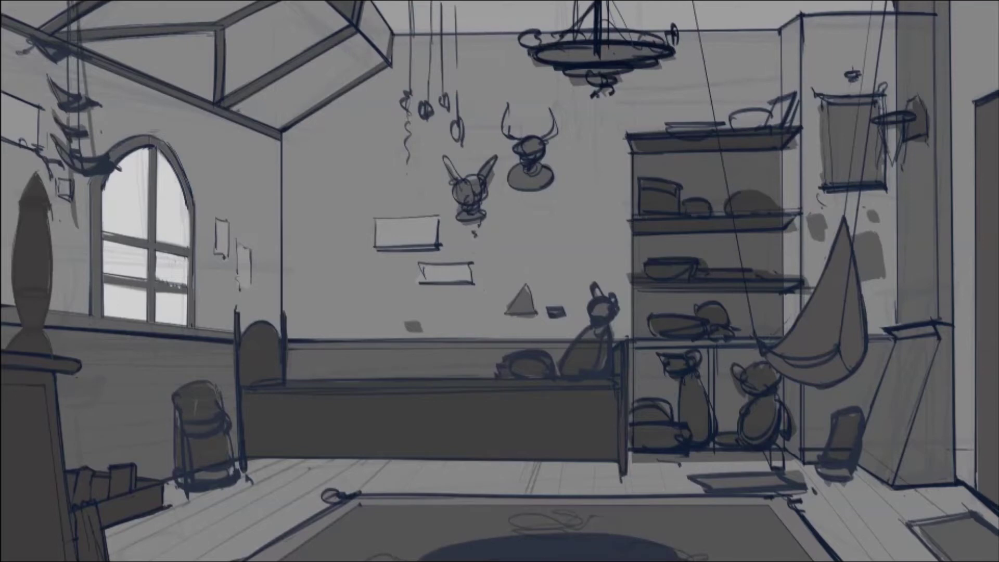
Sketch a door at the right edge and a dark-filled toy car on the floor
{"action": "left_click_drag", "start_coordinate": [982, 112], "coordinate": [981, 276]}
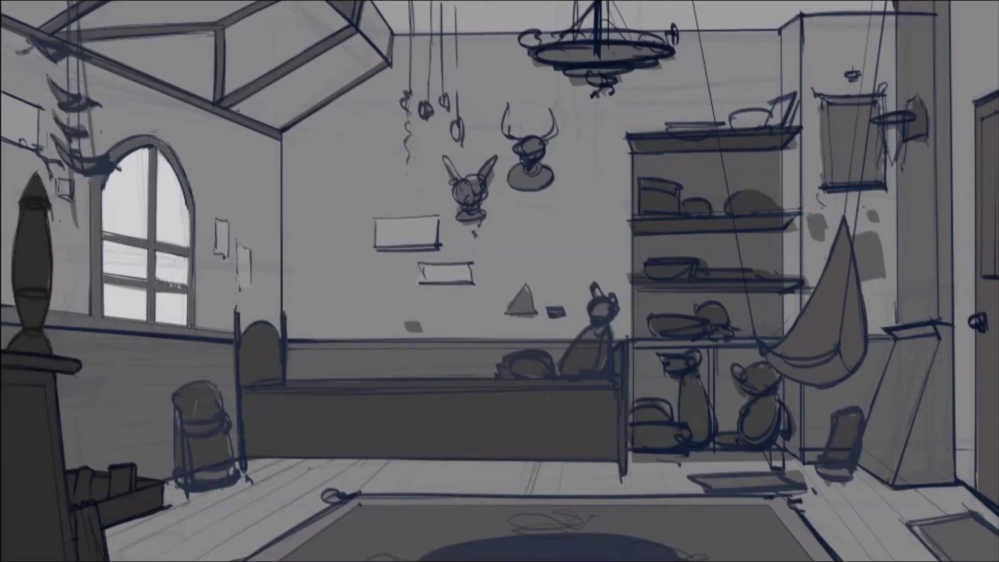
{"action": "left_click_drag", "start_coordinate": [574, 448], "coordinate": [657, 434]}
{"action": "left_click_drag", "start_coordinate": [551, 471], "coordinate": [700, 468]}
{"action": "left_click_drag", "start_coordinate": [588, 468], "coordinate": [671, 471]}
{"action": "left_click_drag", "start_coordinate": [580, 505], "coordinate": [608, 509]}
{"action": "left_click_drag", "start_coordinate": [578, 458], "coordinate": [664, 468]}
{"action": "mouse_move", "coordinate": [552, 470]}
{"action": "left_mouse_down"}
{"action": "mouse_move", "coordinate": [624, 508]}
{"action": "mouse_move", "coordinate": [677, 502]}
{"action": "left_mouse_up"}
Paint the window panes white and skew a copy of the window light onto the floor
{"action": "left_click_drag", "start_coordinate": [156, 271], "coordinate": [110, 208]}
{"action": "left_click_drag", "start_coordinate": [140, 156], "coordinate": [109, 229]}
{"action": "left_click_drag", "start_coordinate": [171, 156], "coordinate": [125, 312]}
{"action": "left_click_drag", "start_coordinate": [448, 239], "coordinate": [494, 522]}
{"action": "left_click_drag", "start_coordinate": [512, 473], "coordinate": [551, 483]}
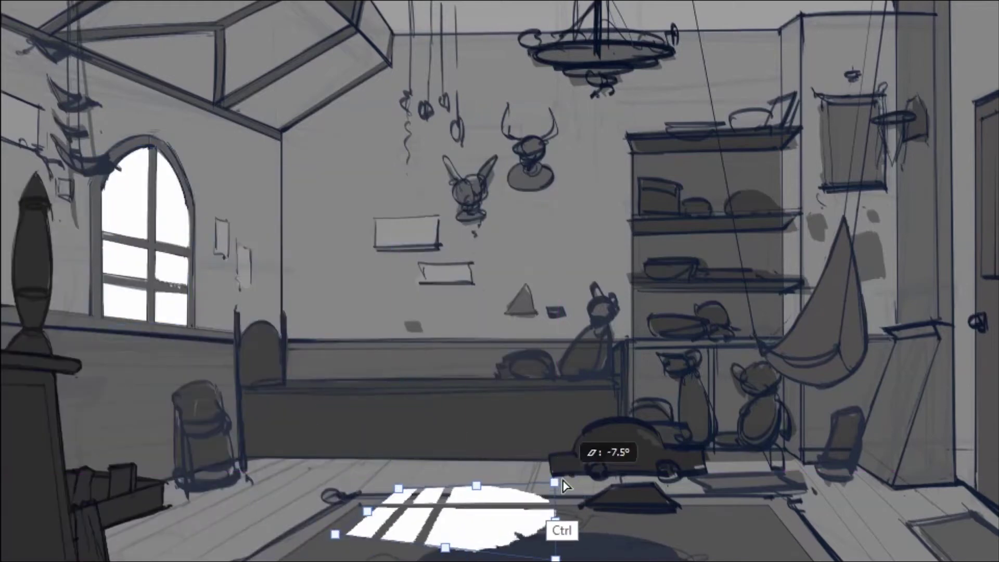
Commit the skewed window-light patch on the floor
{"action": "key", "text": "Return"}
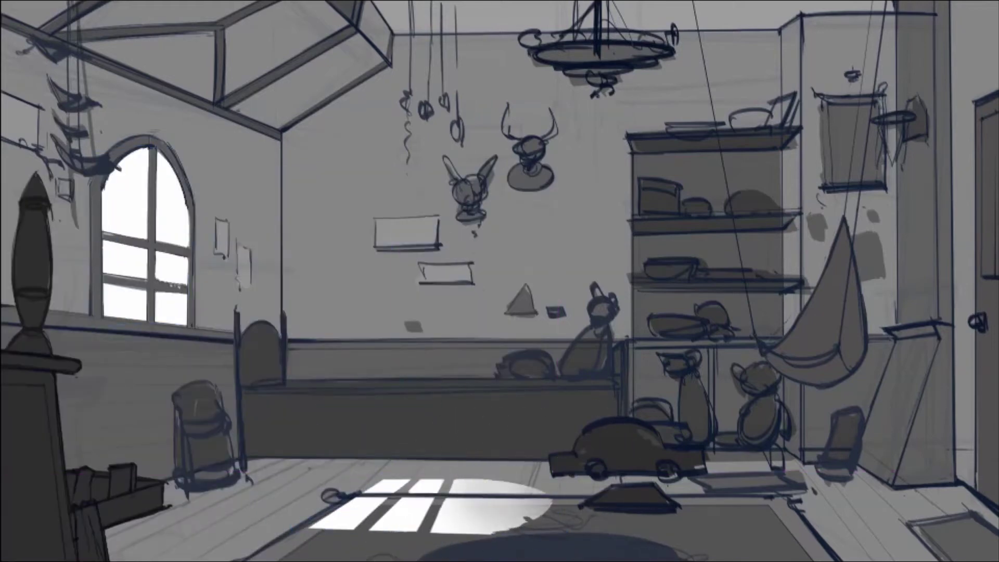
{"action": "key", "text": "Return"}
{"action": "key", "text": "l"}
{"action": "left_click_drag", "start_coordinate": [102, 318], "coordinate": [107, 325]}
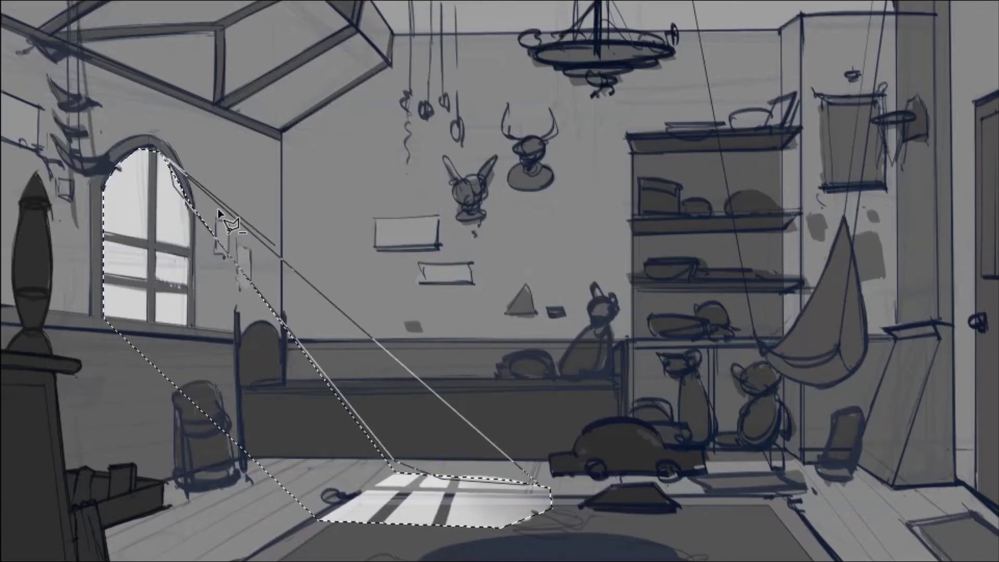
{"action": "key", "text": "ctrl+shift+a"}
Outline a light beam from the window to the floor patch and fill it with light
{"action": "left_click", "coordinate": [151, 150]}
{"action": "left_click", "coordinate": [551, 488]}
{"action": "left_click", "coordinate": [318, 520]}
{"action": "left_click", "coordinate": [104, 319]}
{"action": "left_click", "coordinate": [151, 150]}
{"action": "key", "text": "alt+BackSpace"}
{"action": "key", "text": "ctrl+shift+a"}
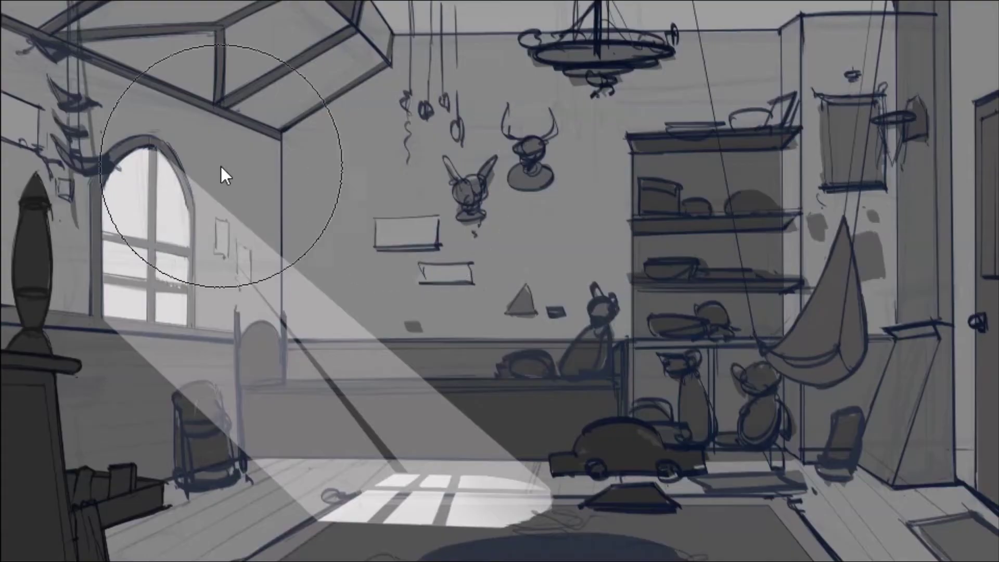
Soften the beam into streaky rays at 70% opacity and highlight the top-right frame and chandelier
{"action": "mouse_move", "coordinate": [317, 290]}
{"action": "left_mouse_down"}
{"action": "mouse_move", "coordinate": [179, 392]}
{"action": "mouse_move", "coordinate": [365, 520]}
{"action": "left_mouse_up"}
{"action": "key", "text": "7"}
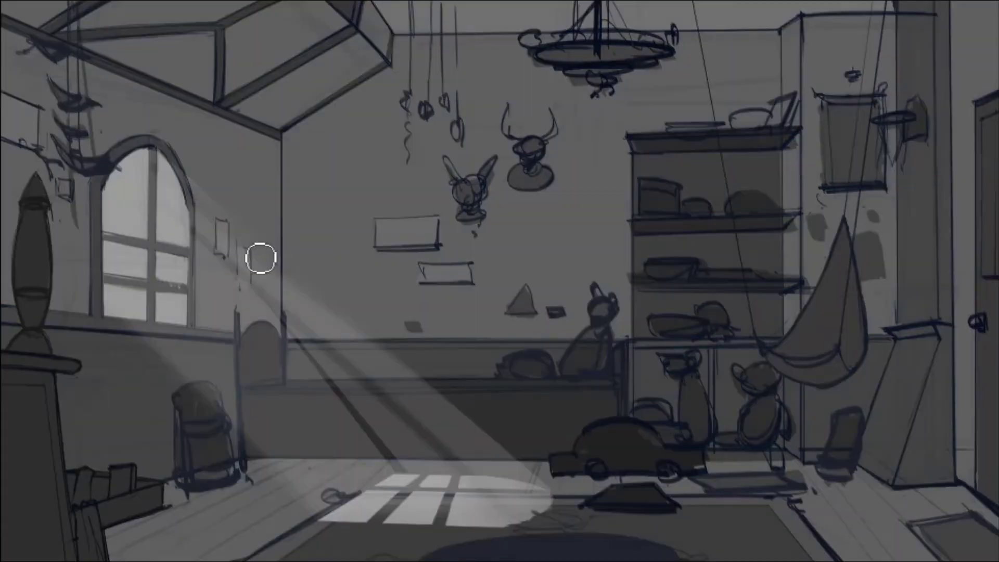
{"action": "left_click_drag", "start_coordinate": [261, 258], "coordinate": [130, 135]}
{"action": "mouse_move", "coordinate": [853, 114]}
{"action": "left_mouse_down"}
{"action": "mouse_move", "coordinate": [610, 84]}
{"action": "mouse_move", "coordinate": [713, 446]}
{"action": "left_mouse_up"}
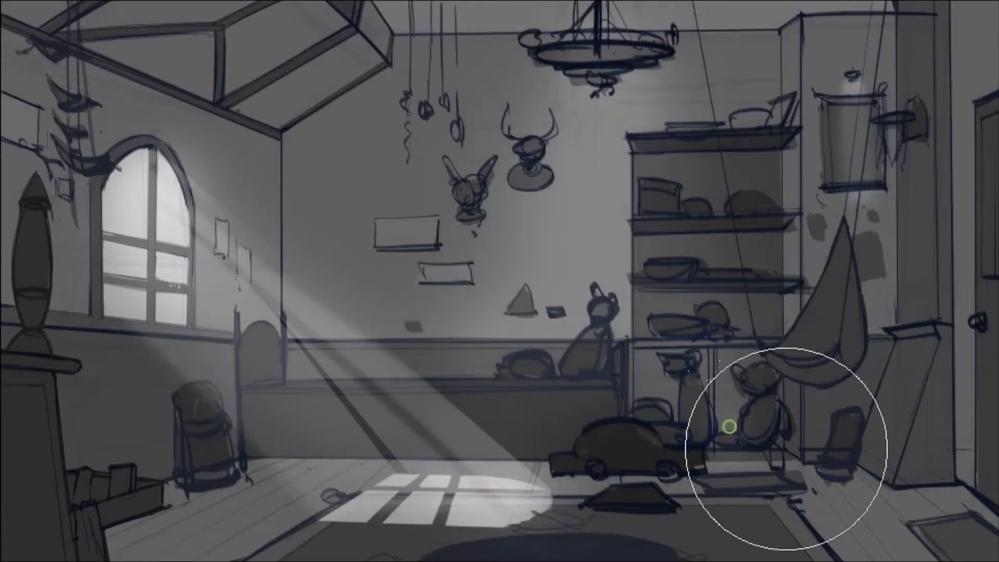
{"action": "key", "text": "t"}
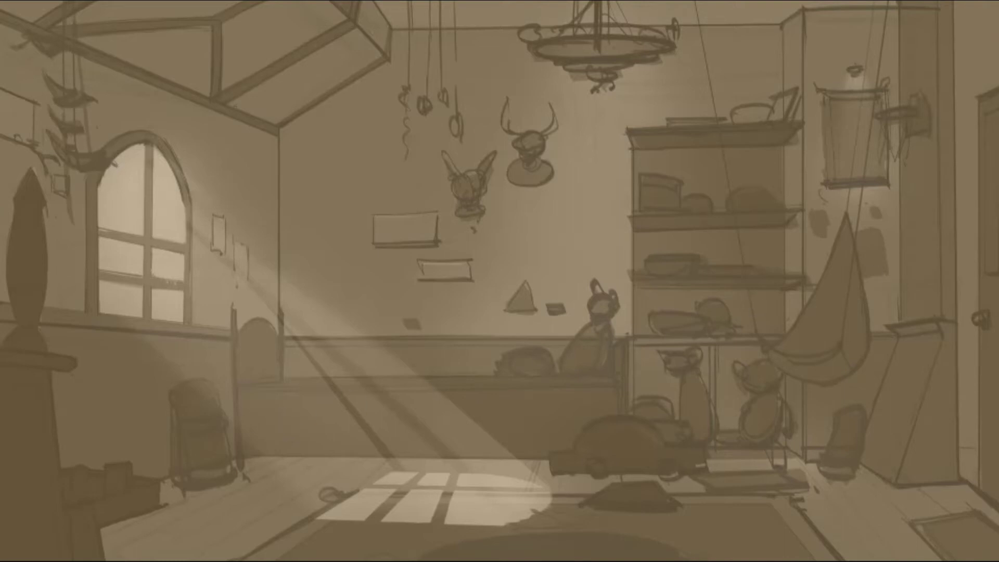
Trace an outline around the lower-left furniture shape
{"action": "left_click_drag", "start_coordinate": [634, 401], "coordinate": [632, 405]}
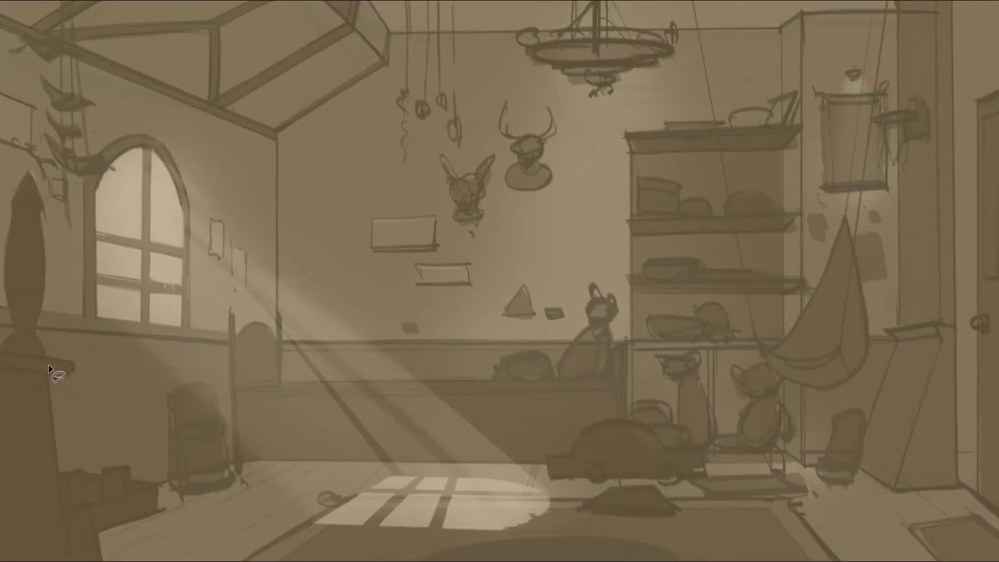
{"action": "left_click_drag", "start_coordinate": [1, 352], "coordinate": [58, 475]}
{"action": "left_click_drag", "start_coordinate": [96, 555], "coordinate": [96, 556]}
{"action": "left_click", "coordinate": [46, 359]}
Trace a pen path around the lower-left cabinet and turn it into a selection
{"action": "key", "text": "Escape"}
{"action": "left_click", "coordinate": [69, 375], "text": "alt"}
{"action": "left_click", "coordinate": [49, 373]}
{"action": "left_click", "coordinate": [59, 472]}
{"action": "left_click", "coordinate": [79, 471]}
{"action": "left_click", "coordinate": [158, 483]}
{"action": "left_click", "coordinate": [157, 510]}
{"action": "right_click", "coordinate": [98, 532]}
{"action": "left_click", "coordinate": [94, 529]}
{"action": "left_click", "coordinate": [103, 560]}
{"action": "key", "text": "ctrl+Return"}
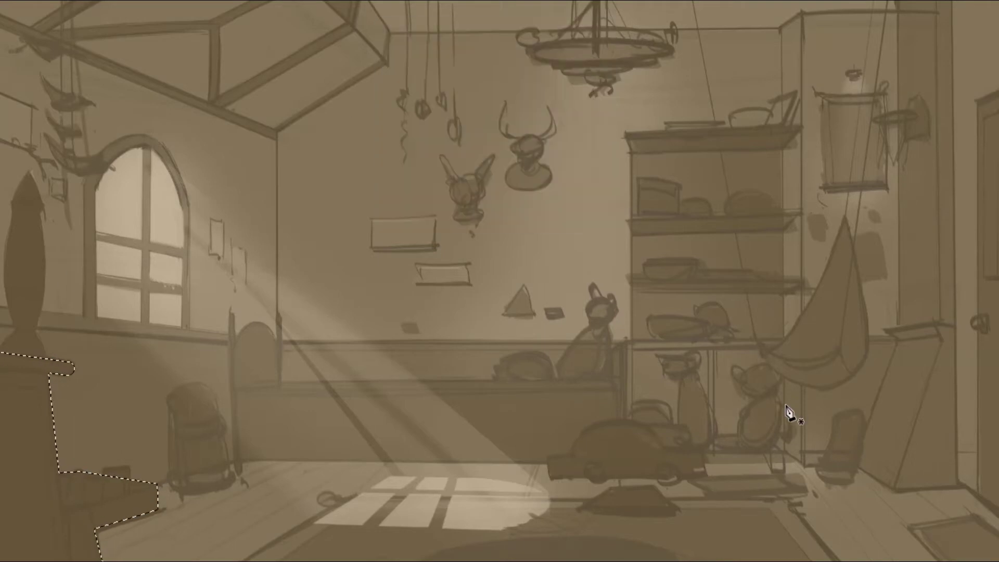
Fill the cabinet selection with dark reddish brown #613824
{"action": "left_click", "coordinate": [335, 439]}
{"action": "left_click", "coordinate": [274, 344]}
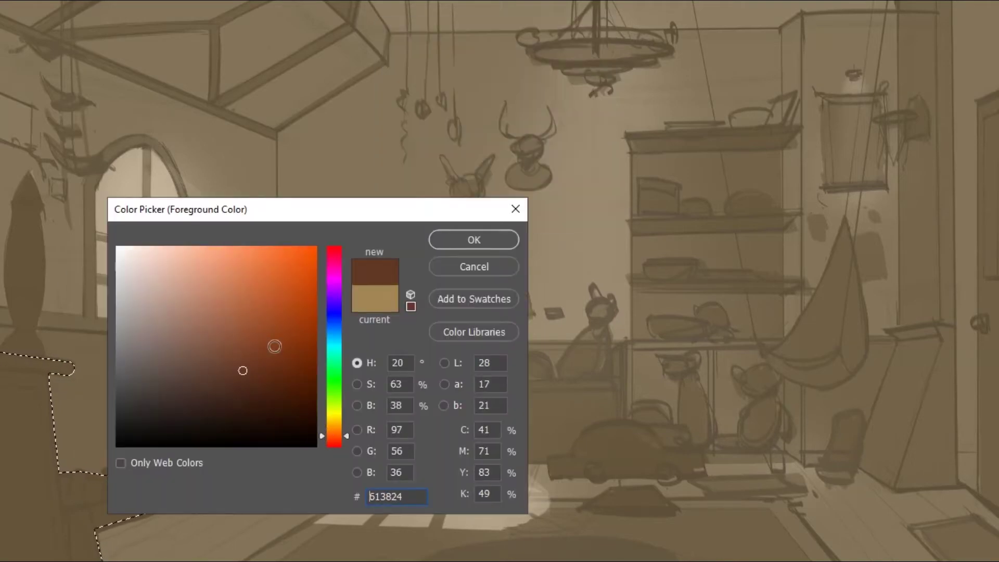
{"action": "key", "text": "Return"}
{"action": "key", "text": "alt+BackSpace"}
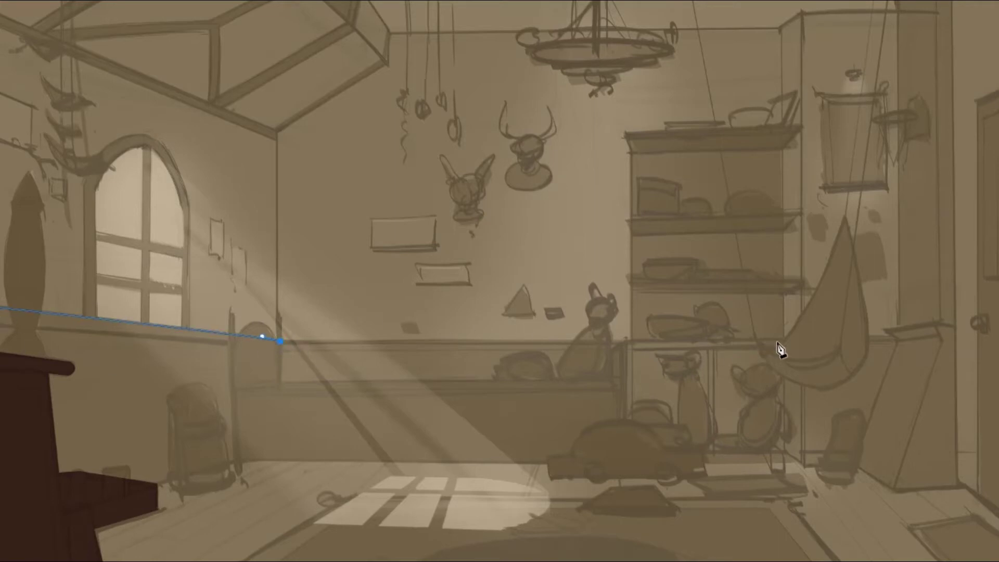
Pen-trace the lower wall band beneath the wainscot line and make it a selection
{"action": "left_click", "coordinate": [783, 340]}
{"action": "left_click", "coordinate": [895, 337]}
{"action": "left_click", "coordinate": [936, 335]}
{"action": "left_click", "coordinate": [940, 466]}
{"action": "left_click", "coordinate": [805, 467]}
{"action": "left_click", "coordinate": [784, 450]}
{"action": "left_click", "coordinate": [282, 450]}
{"action": "mouse_move", "coordinate": [3, 541]}
{"action": "left_mouse_down"}
{"action": "mouse_move", "coordinate": [0, 559]}
{"action": "mouse_move", "coordinate": [2, 541]}
{"action": "left_mouse_up"}
{"action": "left_click", "coordinate": [472, 271]}
{"action": "left_click", "coordinate": [593, 67]}
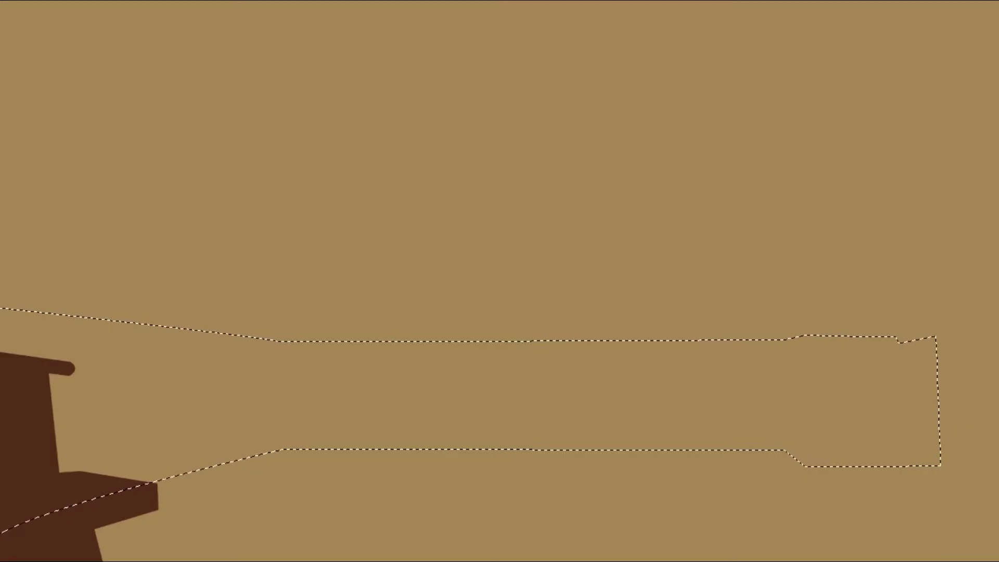
Fill the band with olive #4f3d1c and adjust it with Levels
{"action": "type", "text": "4f3d1c"}
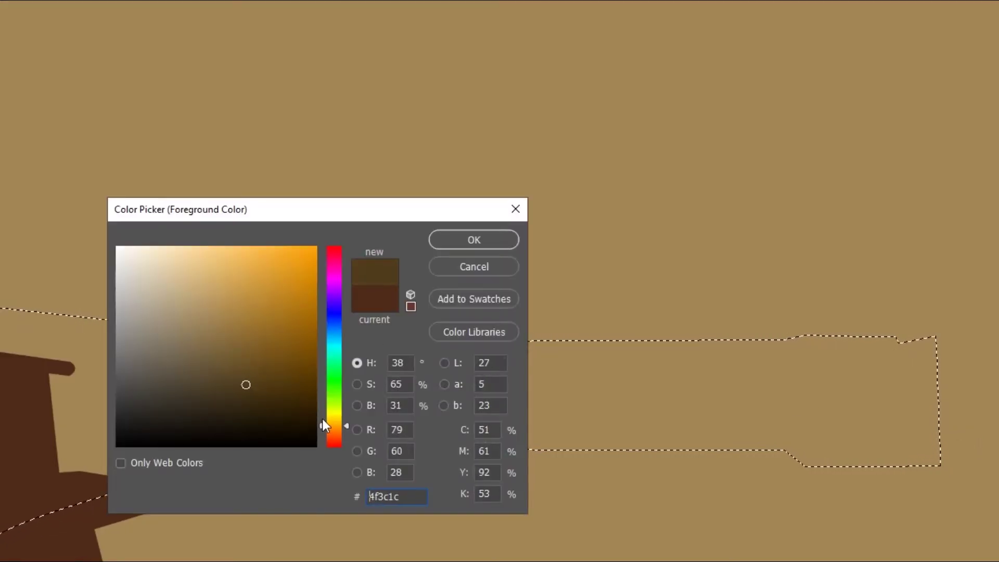
{"action": "left_click", "coordinate": [323, 420]}
{"action": "left_click", "coordinate": [468, 239]}
{"action": "key", "text": "ctrl+l"}
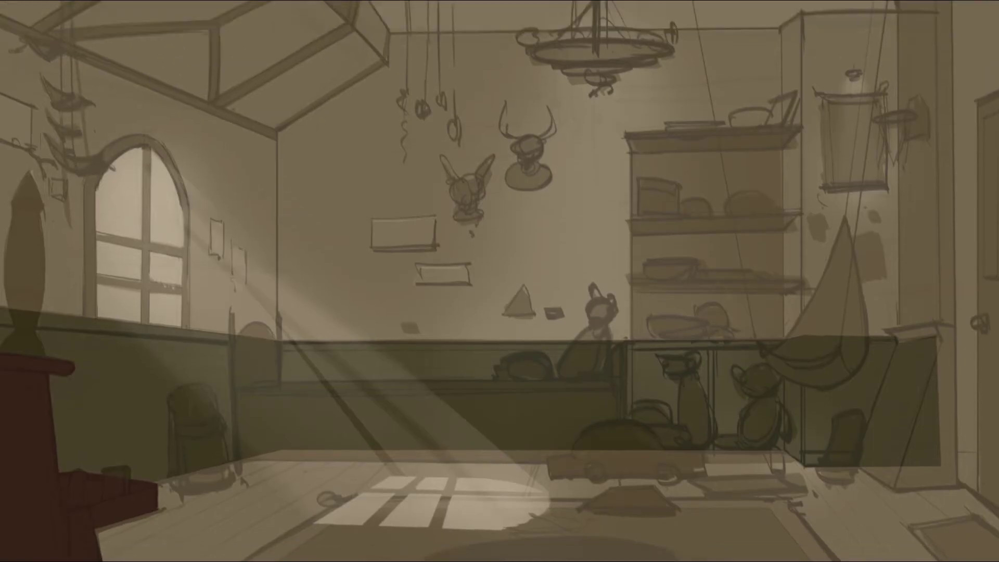
Pen-trace the ceiling strip above the back wall and make it a selection
{"action": "left_click", "coordinate": [389, 33]}
{"action": "left_click_drag", "start_coordinate": [779, 29], "coordinate": [806, 33]}
{"action": "left_click", "coordinate": [779, 30], "text": "alt"}
{"action": "left_click", "coordinate": [802, 16]}
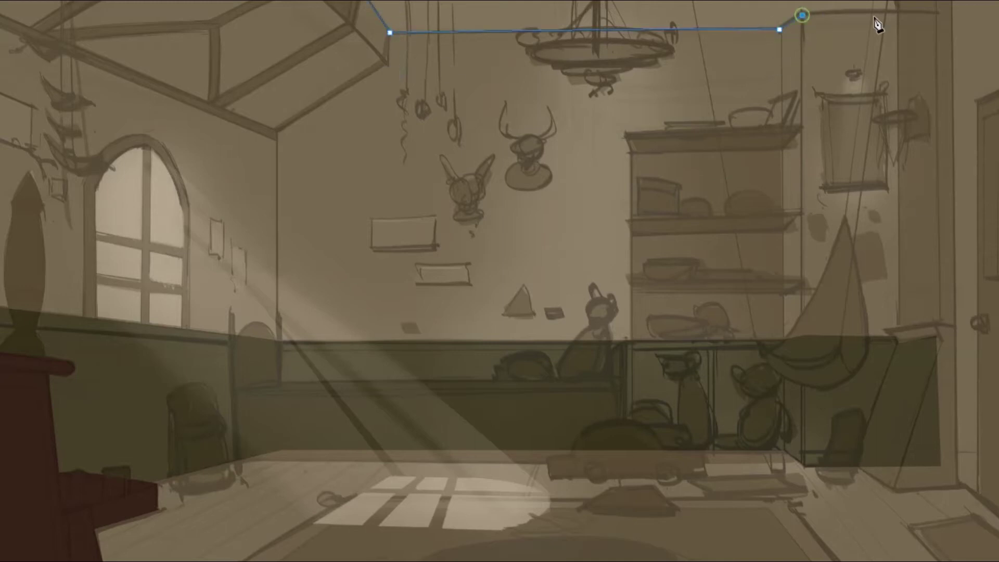
{"action": "left_click", "coordinate": [935, 11]}
{"action": "right_click", "coordinate": [297, 54]}
{"action": "left_click", "coordinate": [317, 86]}
{"action": "key", "text": "Return"}
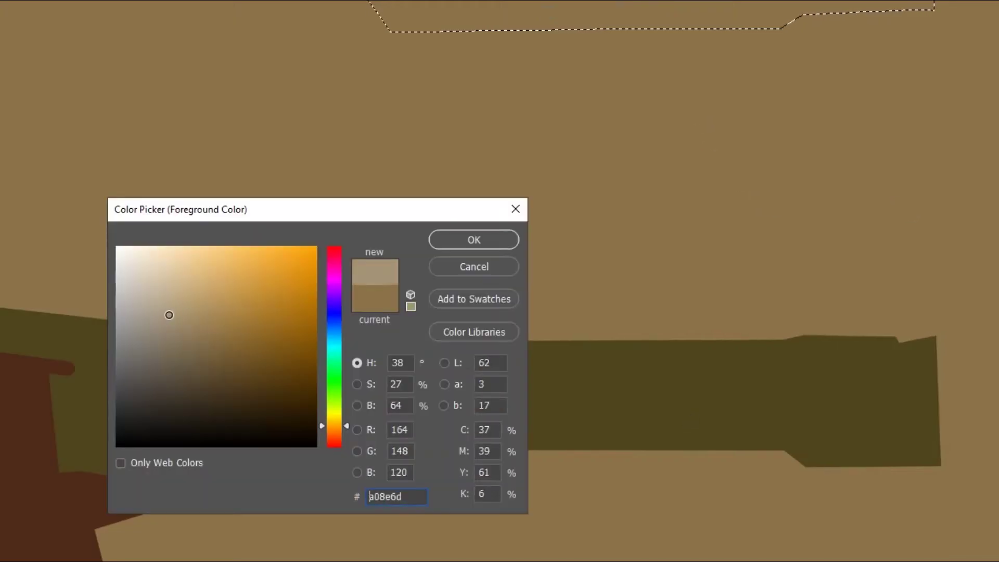
Fill the strip with light grey, deselect, and start an outline at the skylight corner
{"action": "left_click", "coordinate": [484, 240]}
{"action": "key", "text": "alt+BackSpace"}
{"action": "key", "text": "ctrl+d"}
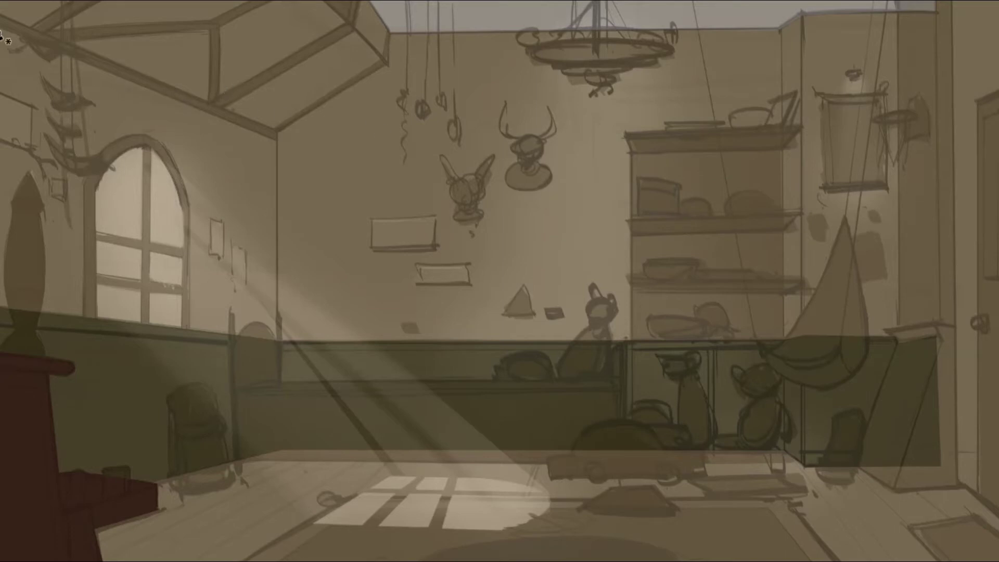
{"action": "left_click", "coordinate": [385, 64]}
{"action": "left_click", "coordinate": [391, 32]}
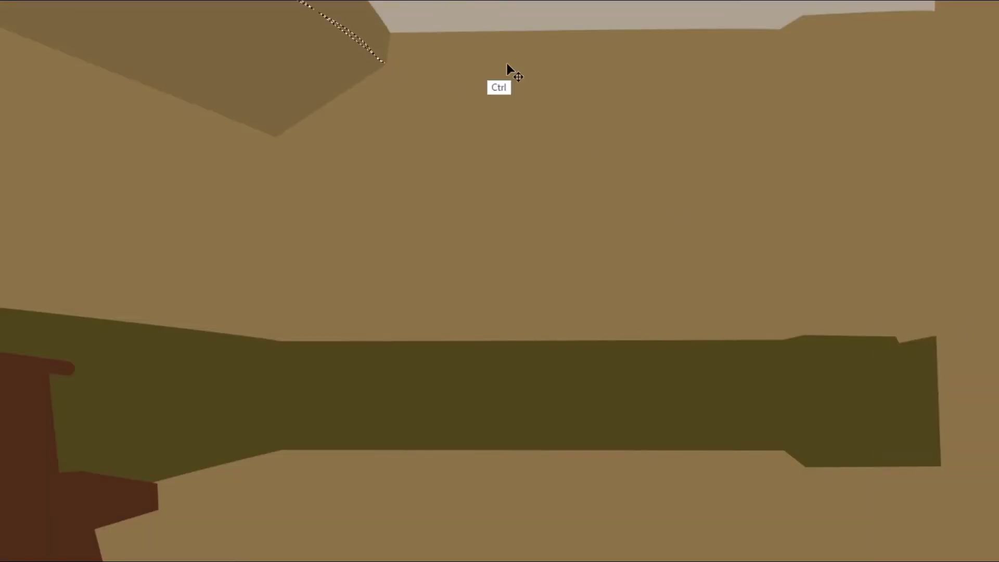
{"action": "key", "text": "p"}
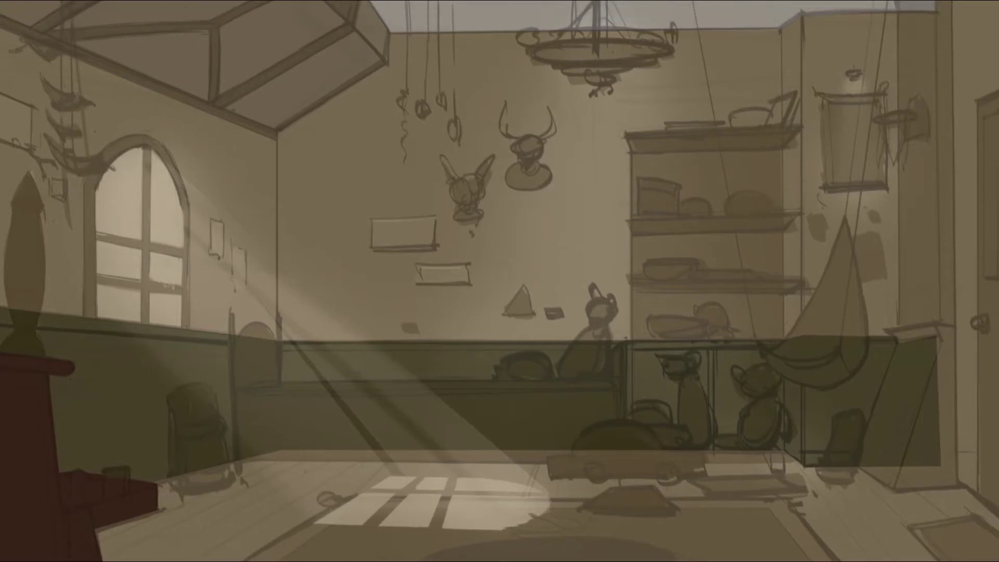
Pen-trace the skylight frame's left and top edges
{"action": "left_click", "coordinate": [65, 31]}
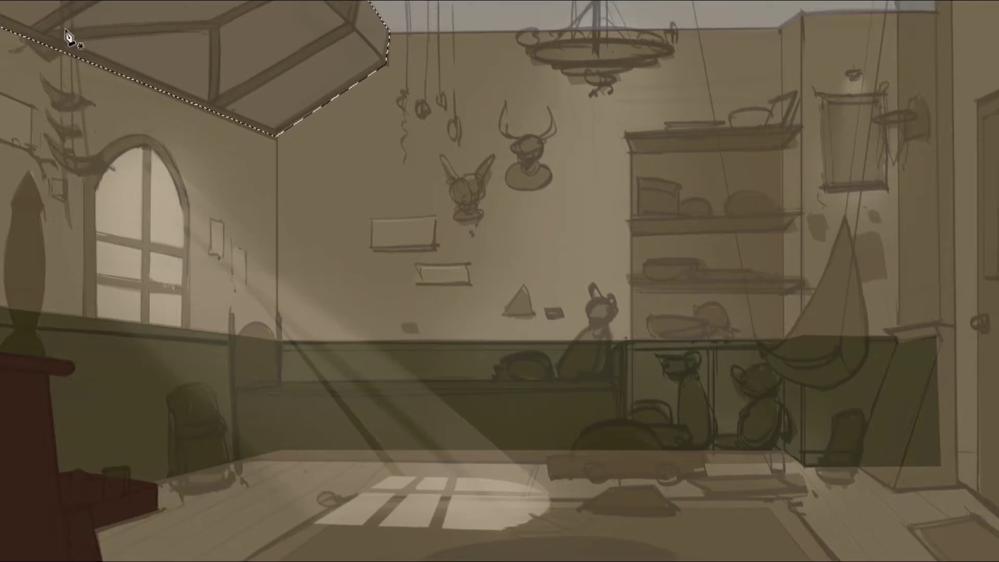
{"action": "left_click", "coordinate": [31, 28]}
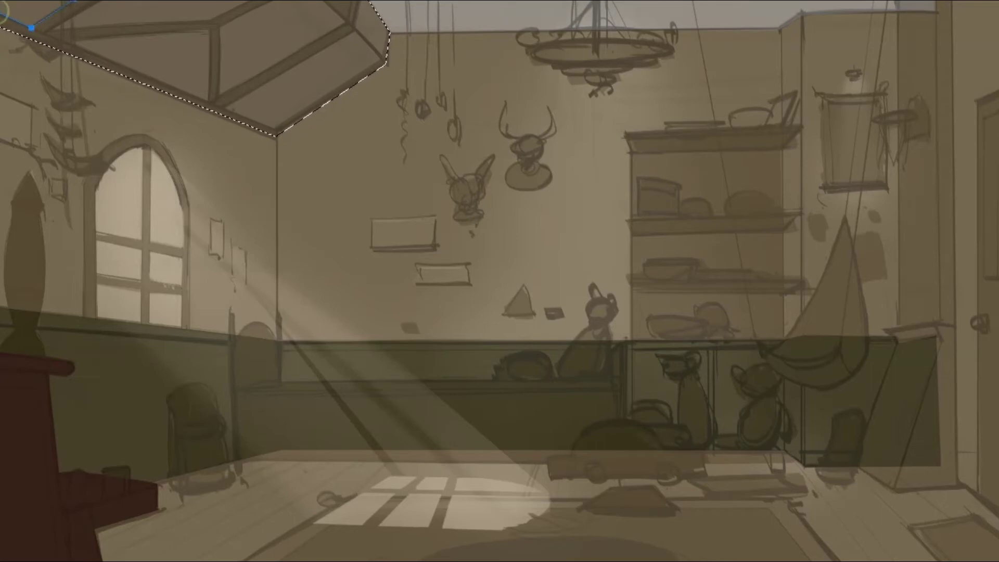
{"action": "left_click", "coordinate": [584, 70]}
{"action": "left_click", "coordinate": [30, 26]}
{"action": "left_click", "coordinate": [53, 27]}
{"action": "left_click", "coordinate": [209, 21]}
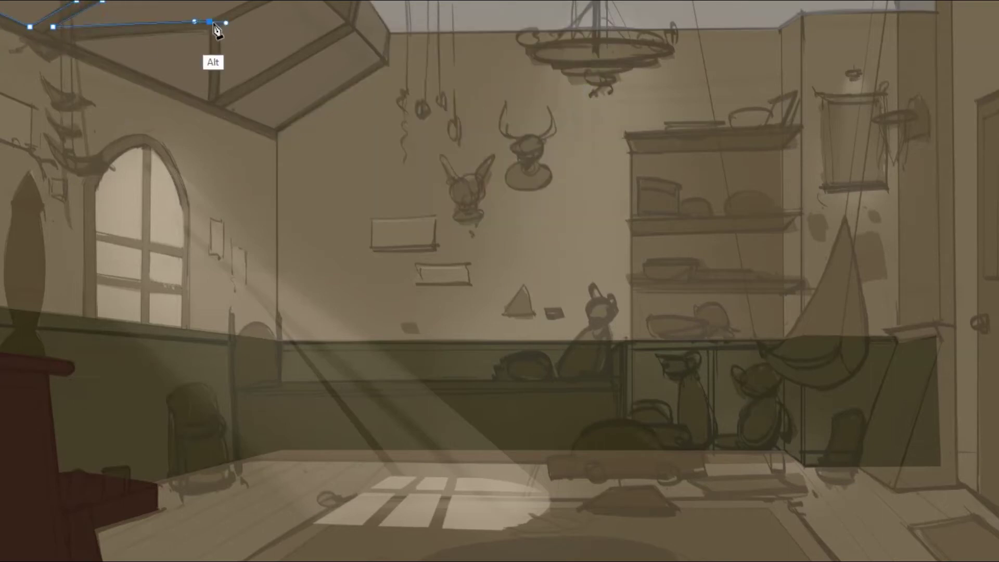
{"action": "left_click", "coordinate": [220, 26]}
{"action": "left_click", "coordinate": [220, 92]}
{"action": "left_click", "coordinate": [346, 21]}
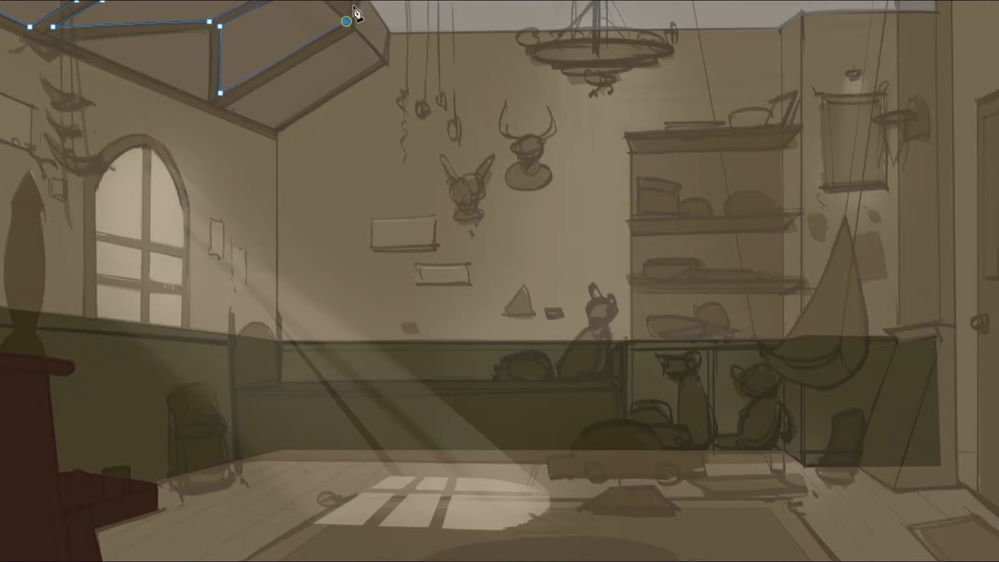
{"action": "left_click", "coordinate": [354, 27]}
Finish the skylight frame outline, make it a selection, and recolour it dark brown with Hue/Saturation
{"action": "left_click", "coordinate": [223, 108]}
{"action": "left_click", "coordinate": [274, 127]}
{"action": "left_click", "coordinate": [386, 26]}
{"action": "left_click", "coordinate": [391, 32]}
{"action": "left_click", "coordinate": [388, 63]}
{"action": "left_click", "coordinate": [381, 59]}
{"action": "left_click", "coordinate": [279, 134]}
{"action": "left_click", "coordinate": [9, 21]}
{"action": "right_click", "coordinate": [520, 135]}
{"action": "left_click", "coordinate": [531, 147]}
{"action": "left_click", "coordinate": [584, 66]}
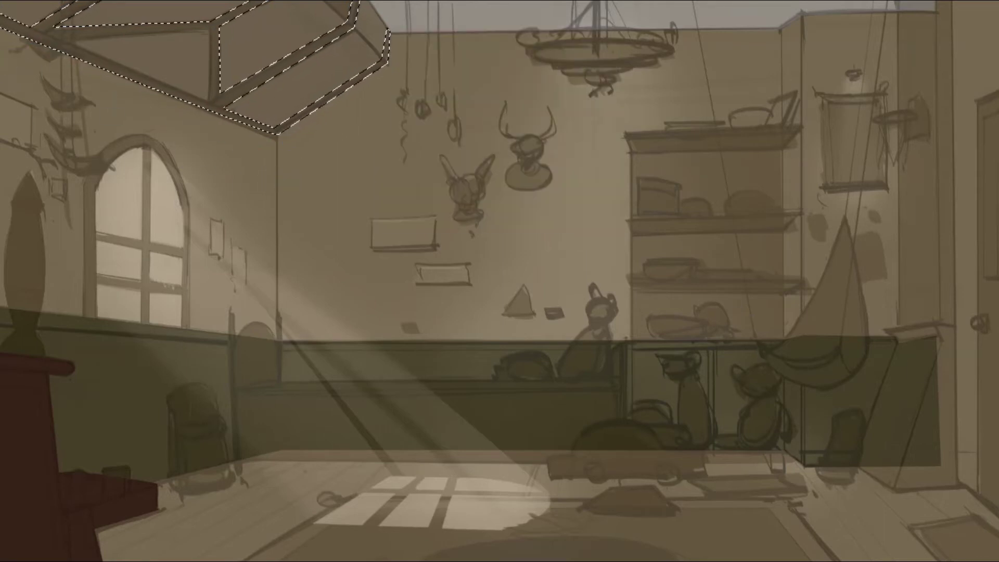
{"action": "key", "text": "ctrl+u"}
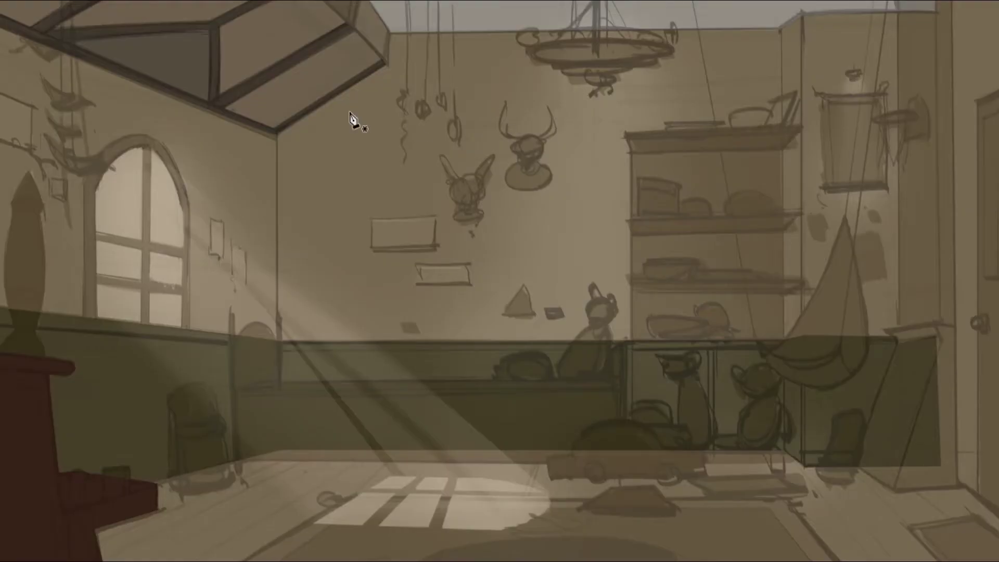
Select the triangular skylight panes and tone them tan with Levels
{"action": "left_click", "coordinate": [209, 29]}
{"action": "left_click", "coordinate": [64, 41]}
{"action": "left_click", "coordinate": [209, 102]}
{"action": "key", "text": "ctrl+Return"}
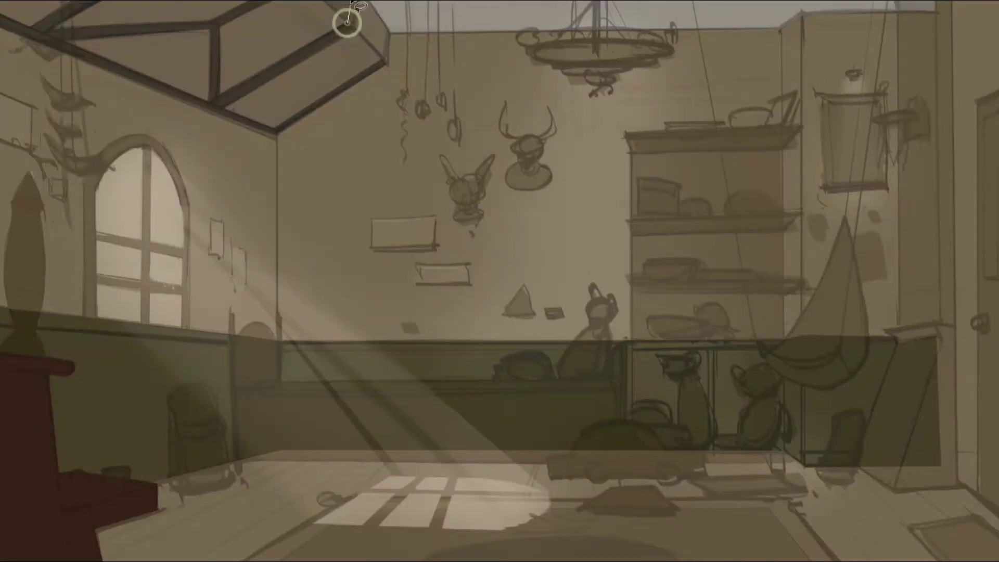
{"action": "mouse_move", "coordinate": [348, 1]}
{"action": "left_mouse_down"}
{"action": "mouse_move", "coordinate": [354, 32]}
{"action": "mouse_move", "coordinate": [384, 64]}
{"action": "left_mouse_up"}
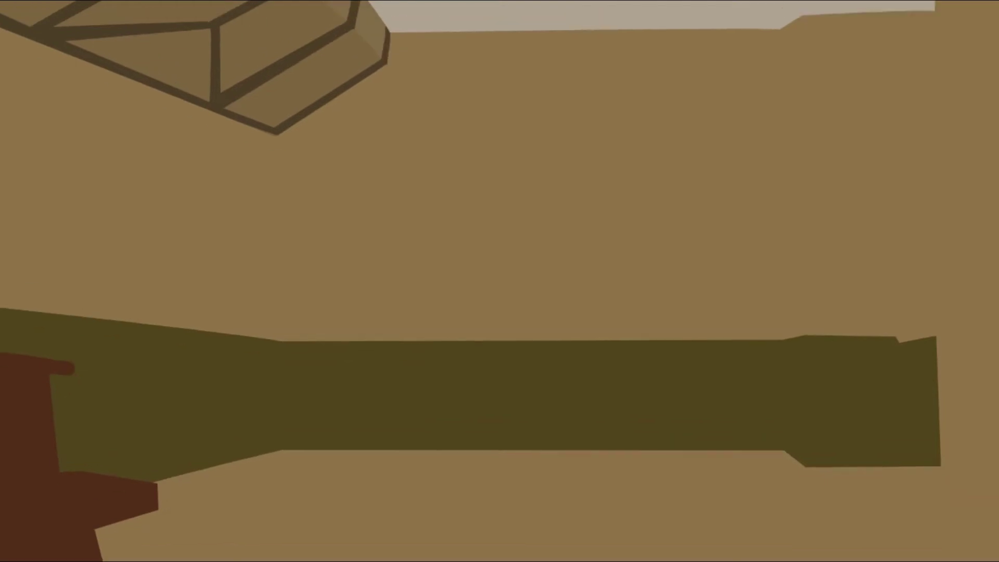
{"action": "key", "text": "ctrl+l"}
{"action": "key", "text": "Return"}
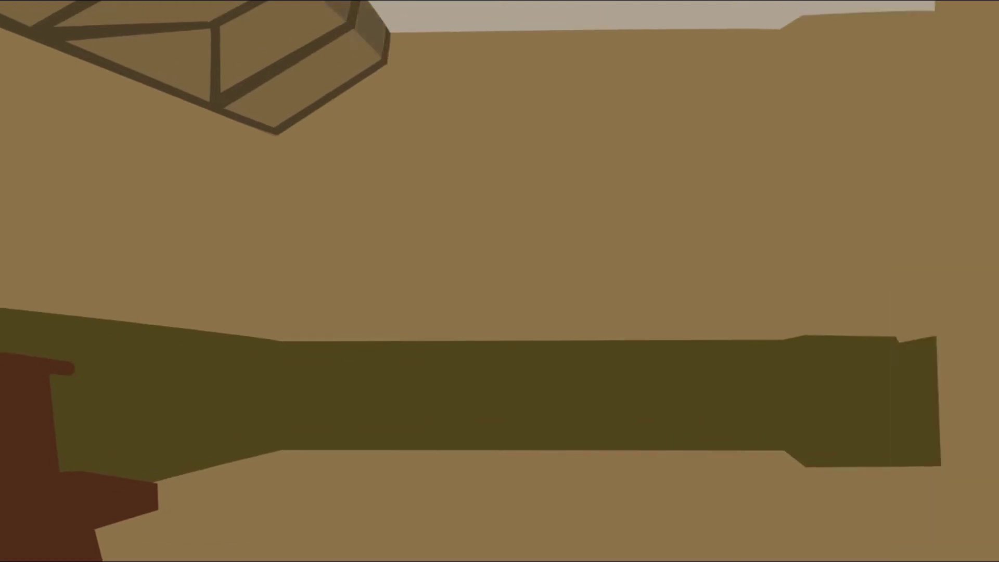
{"action": "key", "text": "ctrl+l"}
{"action": "key", "text": "Return"}
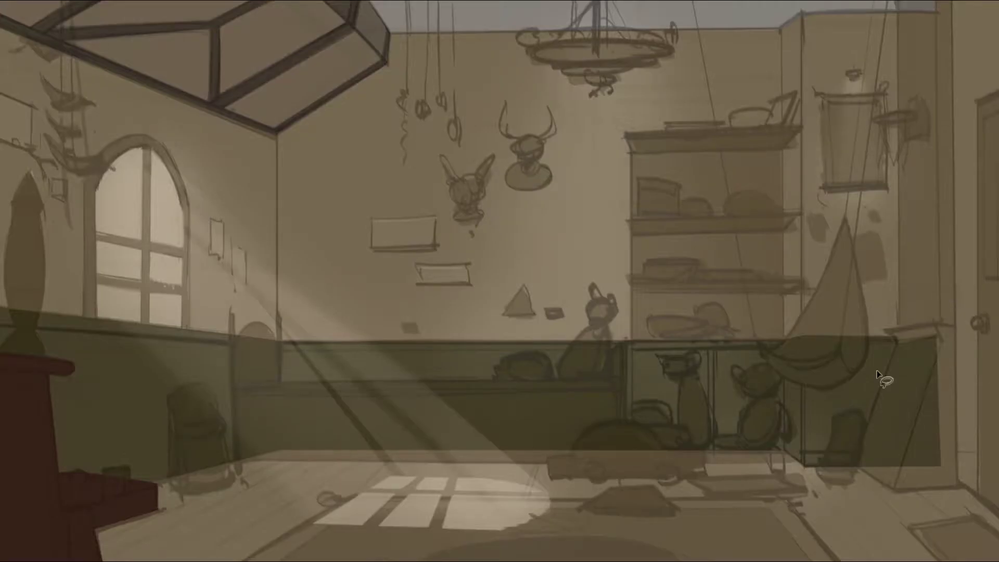
Lasso the floor and fill it with medium brown #6c543a
{"action": "left_click_drag", "start_coordinate": [280, 440], "coordinate": [957, 483]}
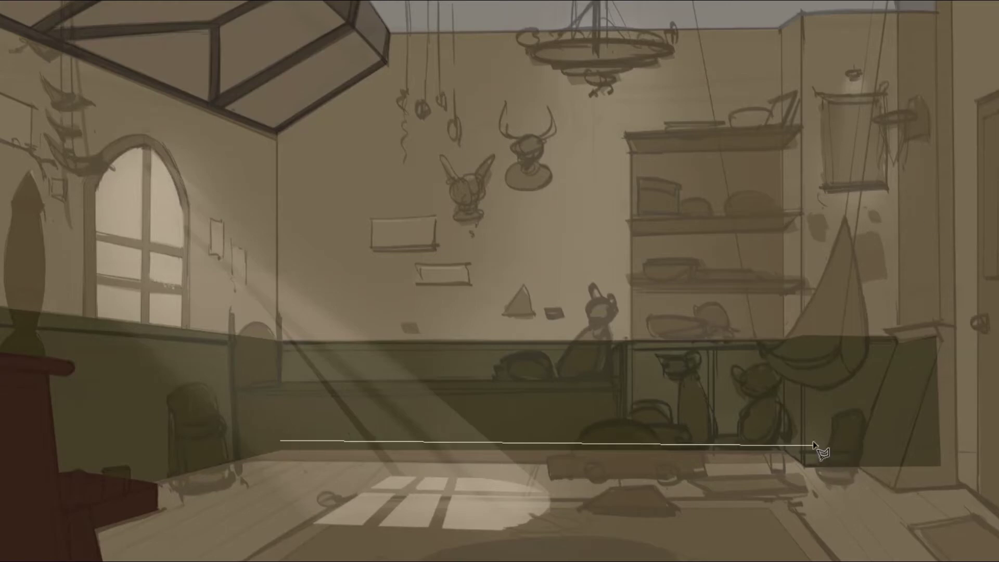
{"action": "left_click_drag", "start_coordinate": [982, 557], "coordinate": [280, 442]}
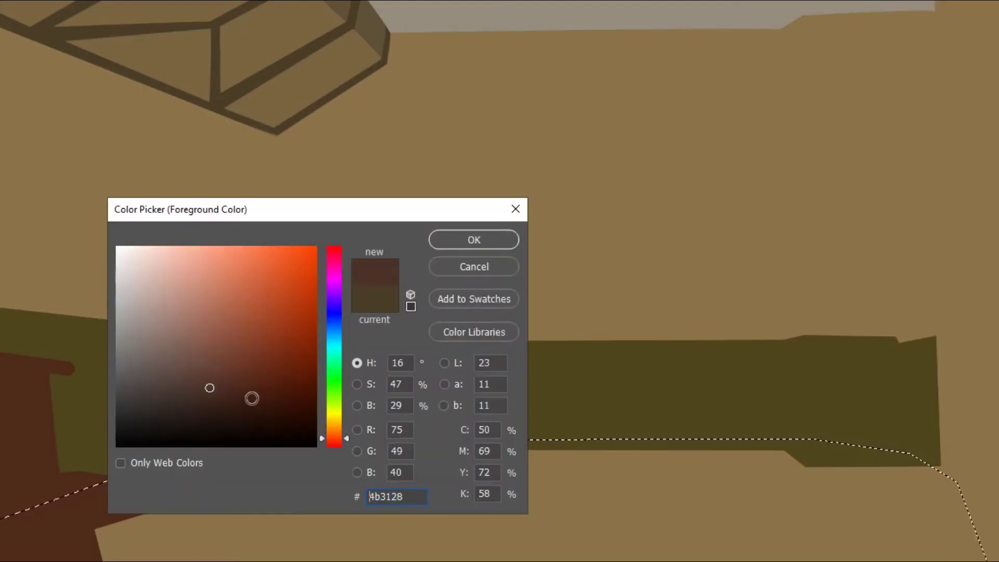
{"action": "left_click_drag", "start_coordinate": [210, 387], "coordinate": [210, 361]}
{"action": "key", "text": "Return"}
{"action": "key", "text": "alt+BackSpace"}
{"action": "key", "text": "ctrl+d"}
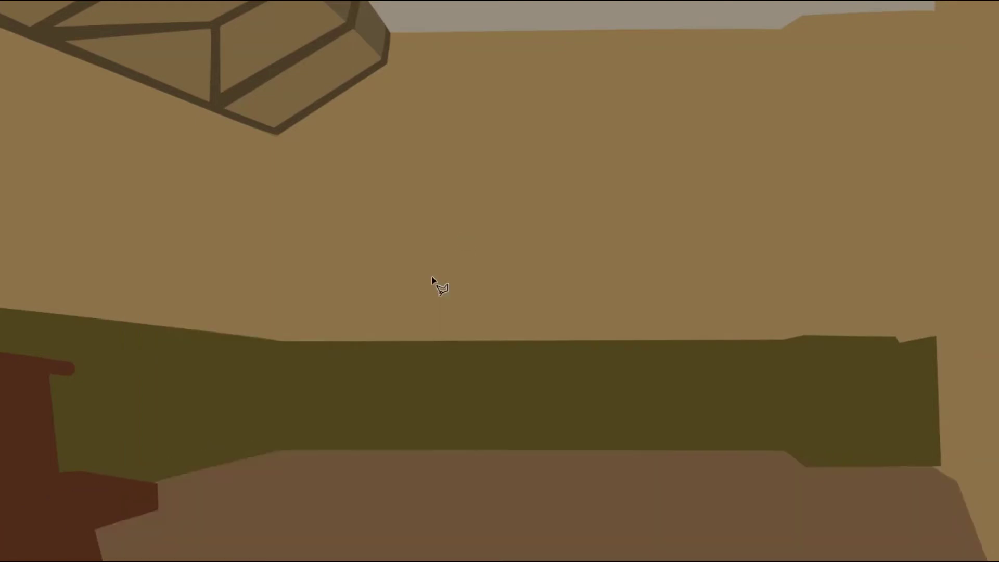
Lighten the lower wall band to pale olive using Levels and Hue/Saturation
{"action": "key", "text": "ctrl+l"}
{"action": "mouse_move", "coordinate": [980, 457]}
{"action": "left_mouse_down"}
{"action": "mouse_move", "coordinate": [943, 452]}
{"action": "mouse_move", "coordinate": [990, 446]}
{"action": "mouse_move", "coordinate": [971, 447]}
{"action": "left_mouse_up"}
{"action": "key", "text": "Return"}
{"action": "key", "text": "ctrl+u"}
{"action": "key", "text": "Return"}
{"action": "key", "text": "ctrl+d"}
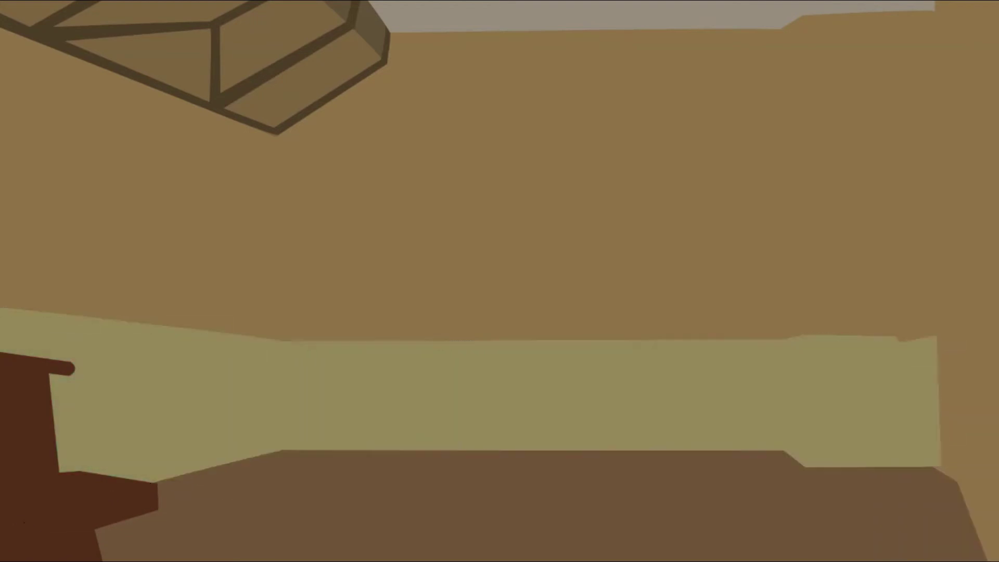
{"action": "key", "text": "ctrl+l"}
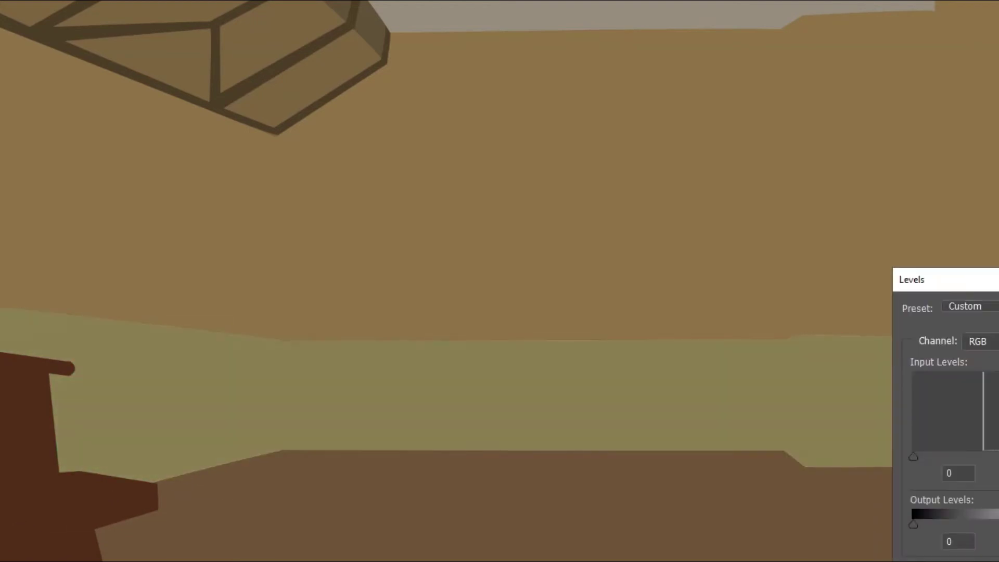
{"action": "key", "text": "Return"}
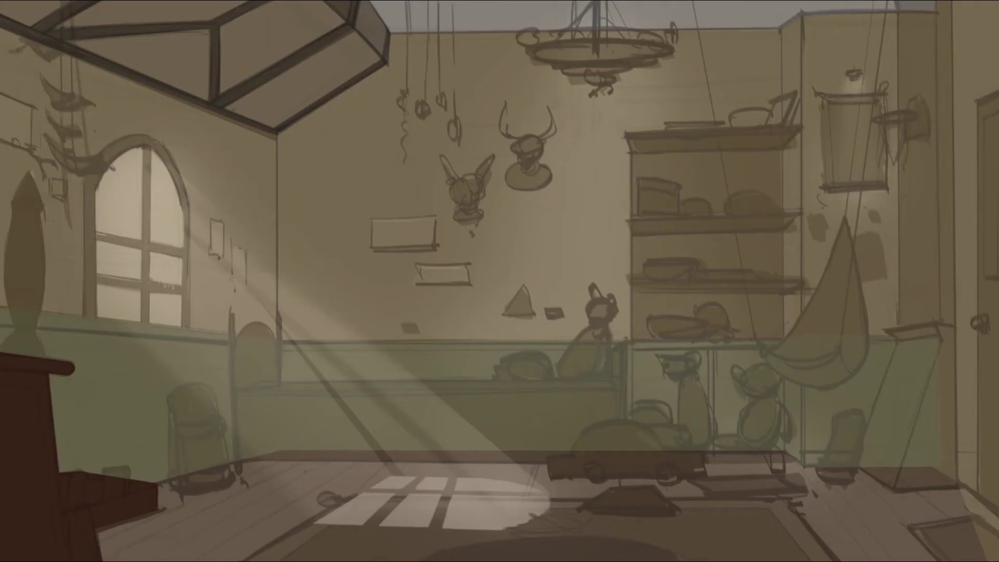
Select the strip along the right edge and fill it dark brown
{"action": "left_click", "coordinate": [975, 101]}
{"action": "left_click", "coordinate": [977, 491]}
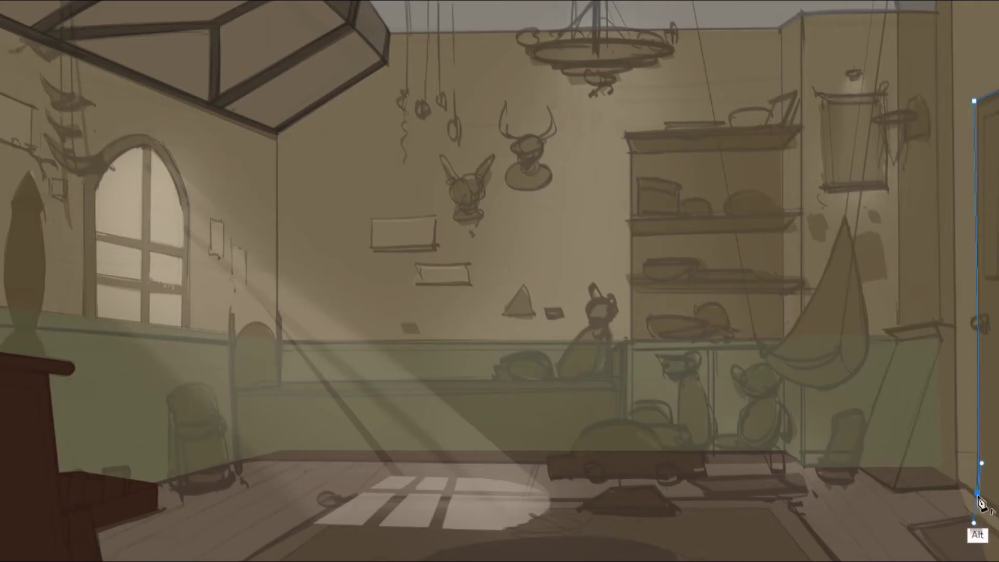
{"action": "right_click", "coordinate": [186, 59]}
{"action": "left_click", "coordinate": [600, 66]}
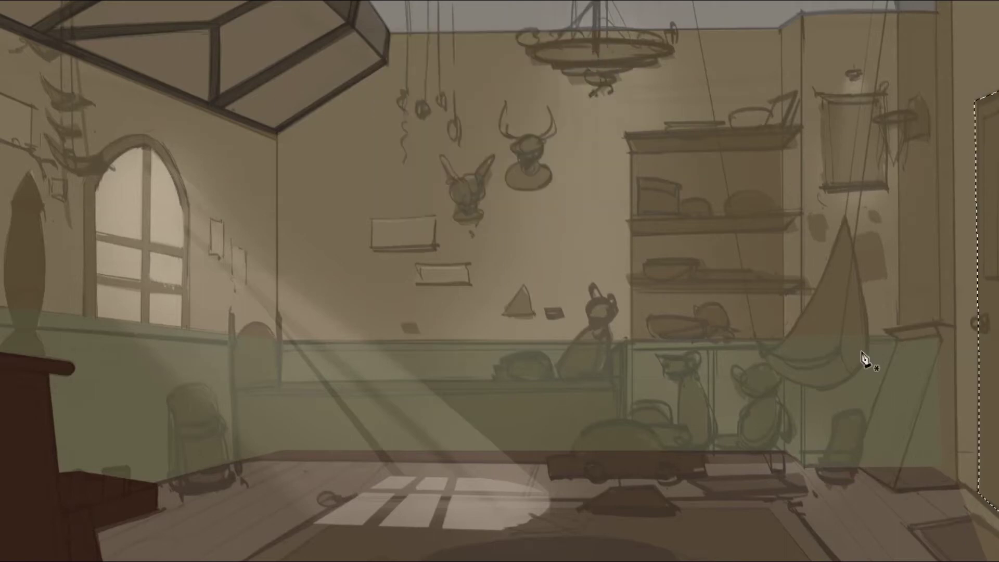
{"action": "key", "text": "Return"}
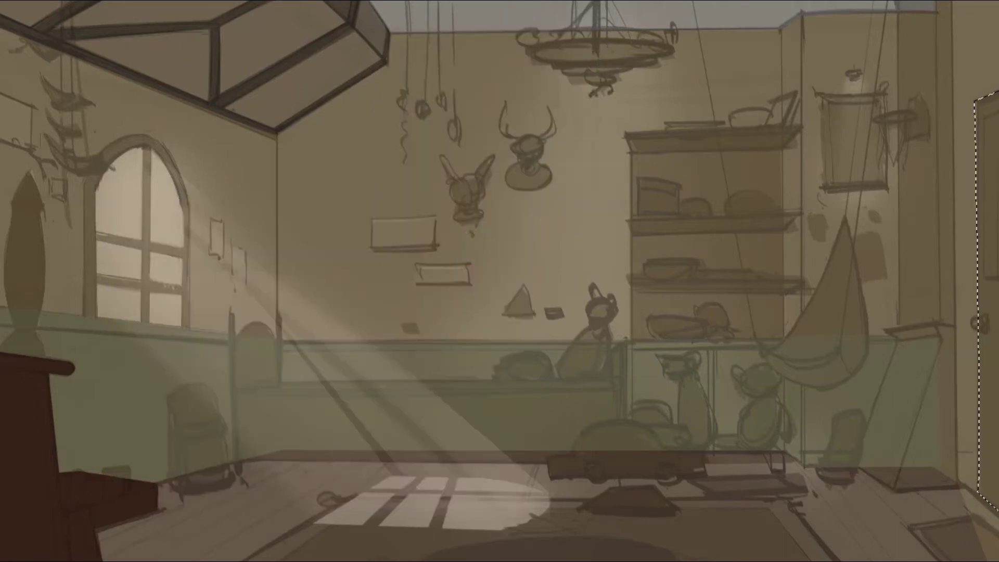
{"action": "key", "text": "alt+BackSpace"}
{"action": "key", "text": "ctrl+d"}
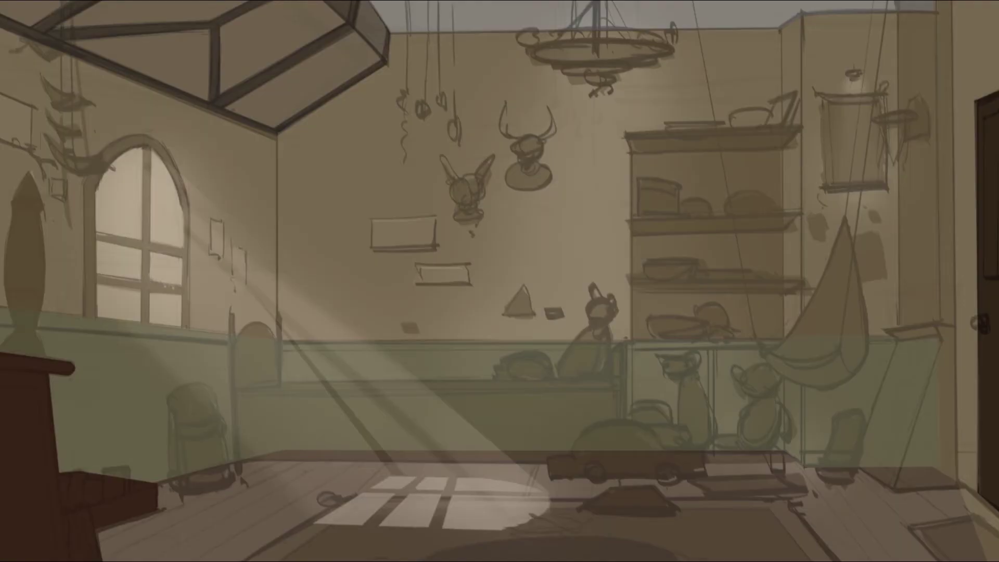
Fill the right pillar with muted reddish mauve #7b534a and the floor corner with floor brown
{"action": "left_click", "coordinate": [895, 1]}
{"action": "mouse_move", "coordinate": [903, 326]}
{"action": "left_mouse_down"}
{"action": "mouse_move", "coordinate": [907, 256]}
{"action": "mouse_move", "coordinate": [888, 401]}
{"action": "mouse_move", "coordinate": [894, 500]}
{"action": "mouse_move", "coordinate": [961, 497]}
{"action": "mouse_move", "coordinate": [952, 2]}
{"action": "left_mouse_up"}
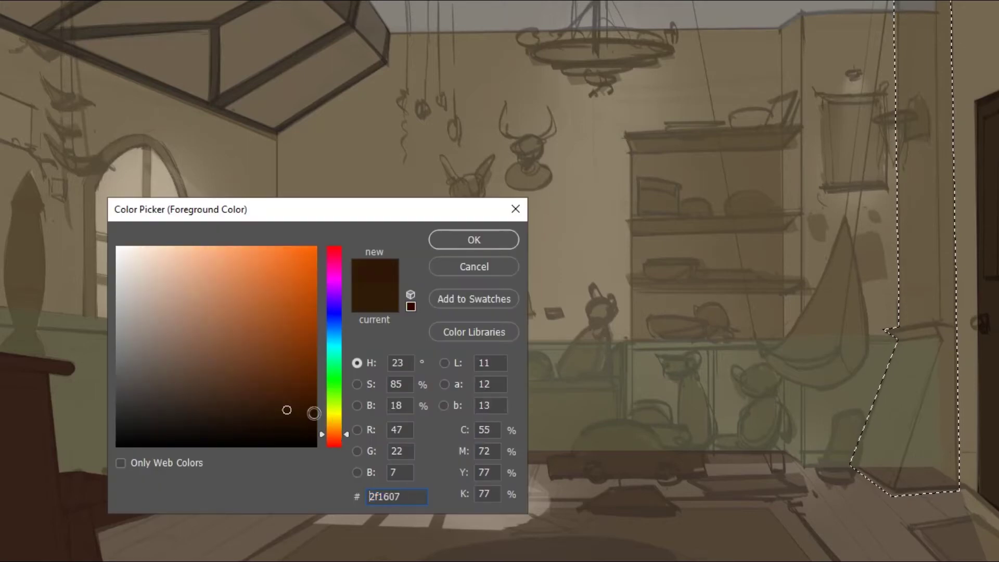
{"action": "left_click_drag", "start_coordinate": [335, 419], "coordinate": [334, 432]}
{"action": "left_click", "coordinate": [219, 370]}
{"action": "mouse_move", "coordinate": [349, 323]}
{"action": "left_mouse_down"}
{"action": "mouse_move", "coordinate": [334, 264]}
{"action": "mouse_move", "coordinate": [329, 286]}
{"action": "left_mouse_up"}
{"action": "left_click", "coordinate": [179, 375]}
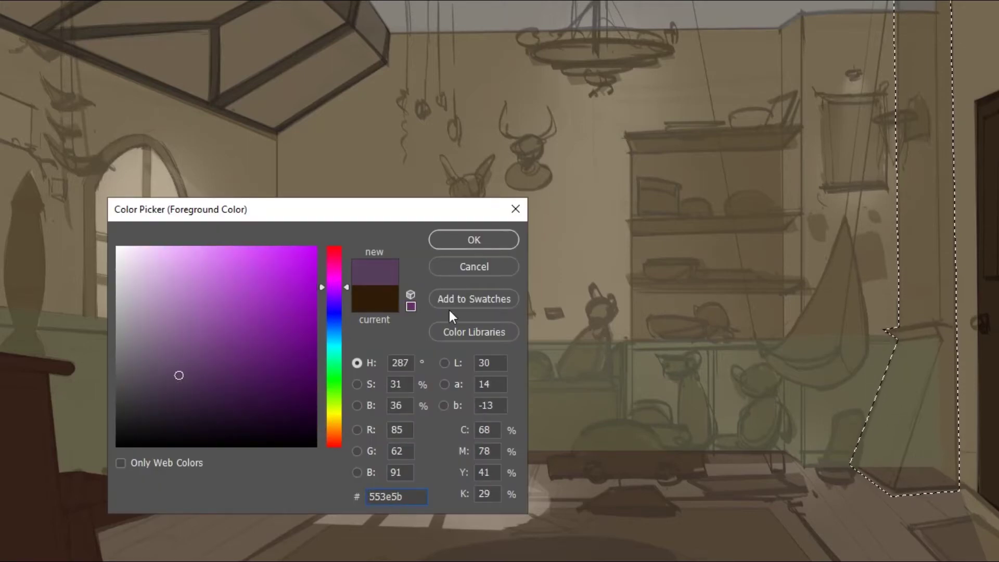
{"action": "left_click_drag", "start_coordinate": [337, 435], "coordinate": [336, 441]}
{"action": "left_click", "coordinate": [194, 348]}
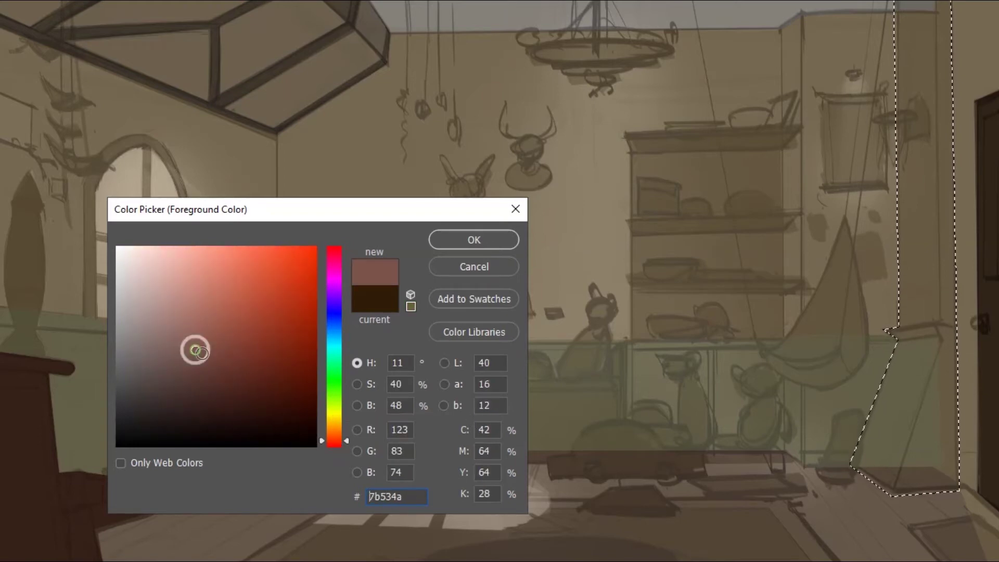
{"action": "key", "text": "Return"}
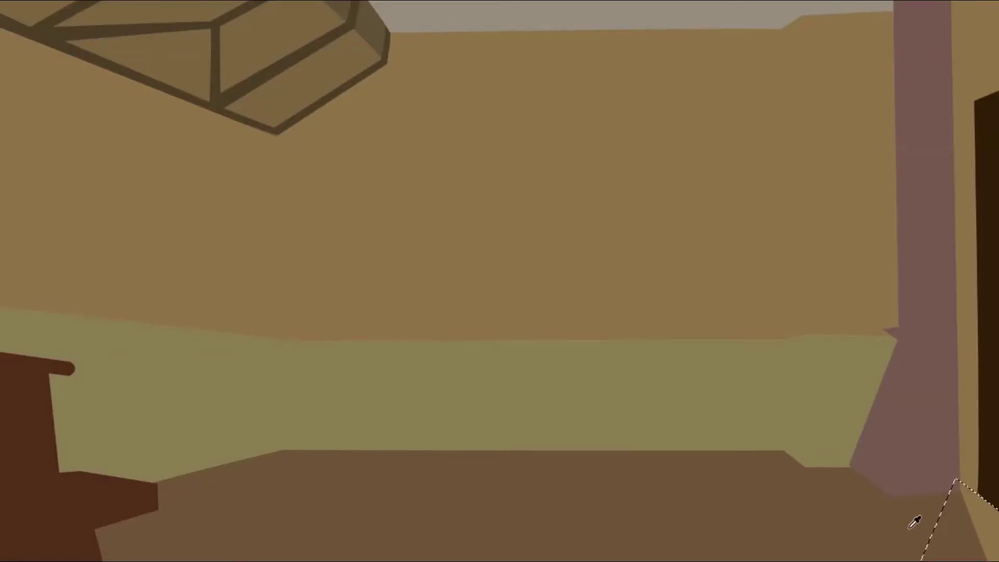
{"action": "key", "text": "alt+BackSpace"}
{"action": "key", "text": "ctrl+d"}
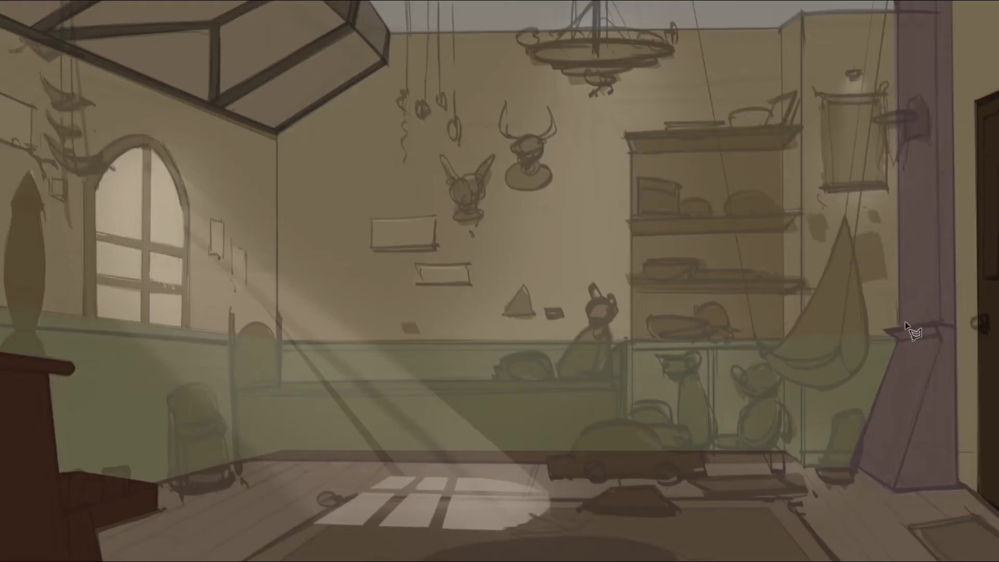
Pen-trace the pillar's right-side strip and darken it with Hue/Saturation
{"action": "left_click", "coordinate": [937, 3]}
{"action": "left_click_drag", "start_coordinate": [942, 325], "coordinate": [947, 296]}
{"action": "left_click", "coordinate": [955, 326]}
{"action": "left_click", "coordinate": [955, 2]}
{"action": "key", "text": "Return"}
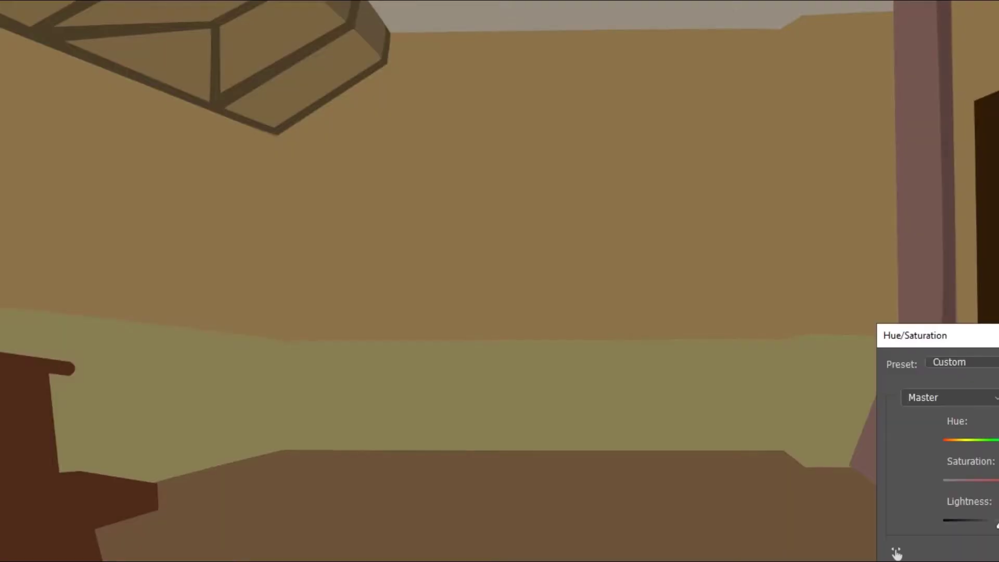
{"action": "key", "text": "Return"}
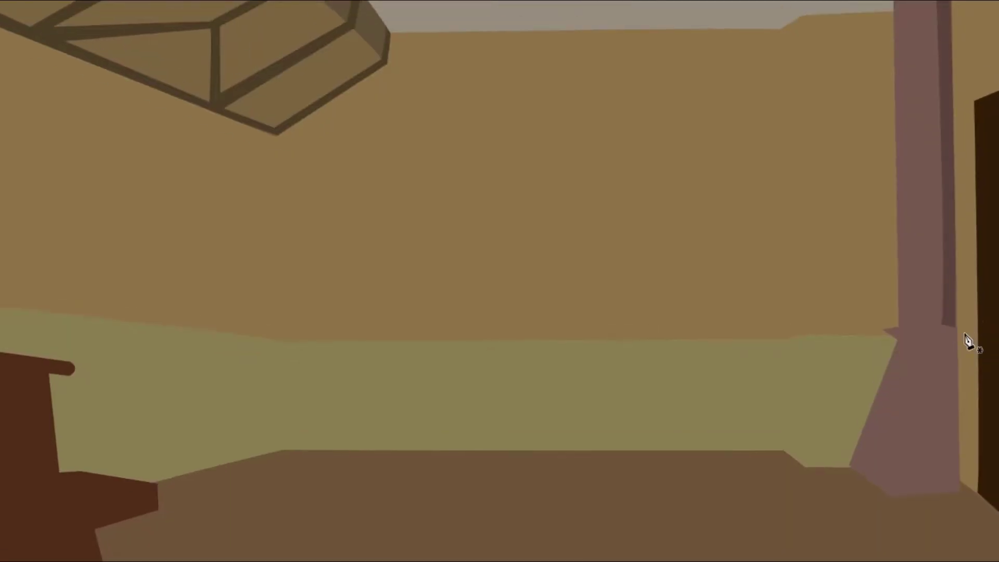
Outline the matching strip on the pillar base and lower its lightness with Hue/Saturation
{"action": "left_click", "coordinate": [955, 330]}
{"action": "left_click", "coordinate": [933, 323]}
{"action": "left_click_drag", "start_coordinate": [892, 497], "coordinate": [874, 516]}
{"action": "left_click", "coordinate": [960, 490]}
{"action": "left_click", "coordinate": [955, 330]}
{"action": "right_click", "coordinate": [414, 166]}
{"action": "left_click", "coordinate": [437, 203]}
{"action": "left_click", "coordinate": [606, 71]}
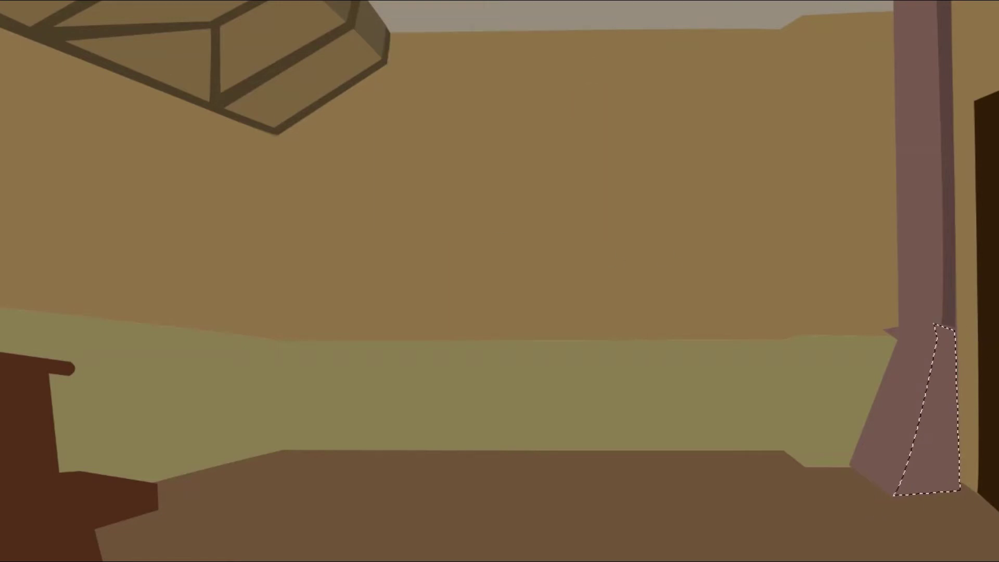
{"action": "key", "text": "ctrl+u"}
{"action": "key", "text": "Return"}
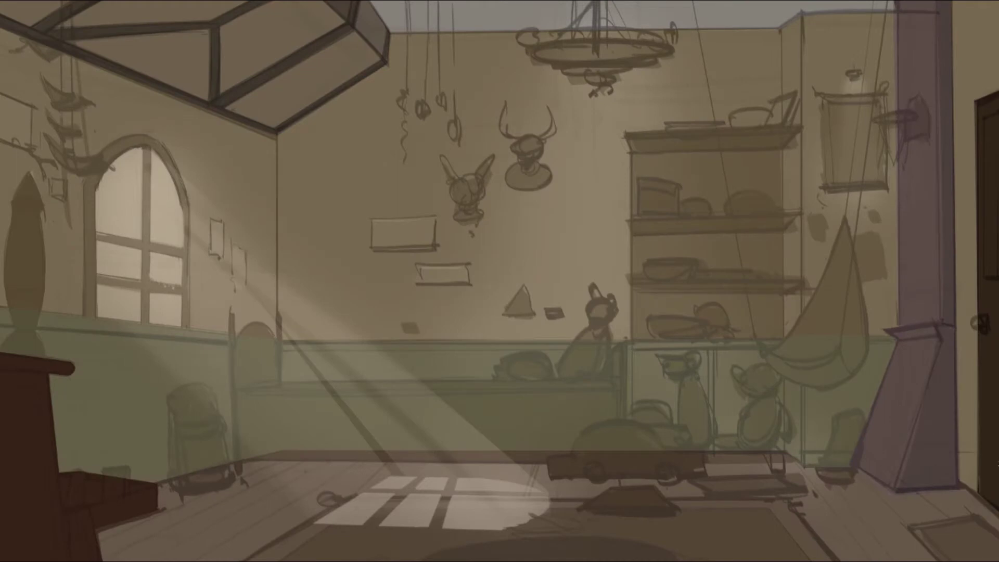
Pen-trace the bed silhouette from headboard along the mattress to the footboard
{"action": "left_click", "coordinate": [226, 314]}
{"action": "left_click", "coordinate": [236, 468]}
{"action": "left_click", "coordinate": [604, 462]}
{"action": "left_click", "coordinate": [610, 476]}
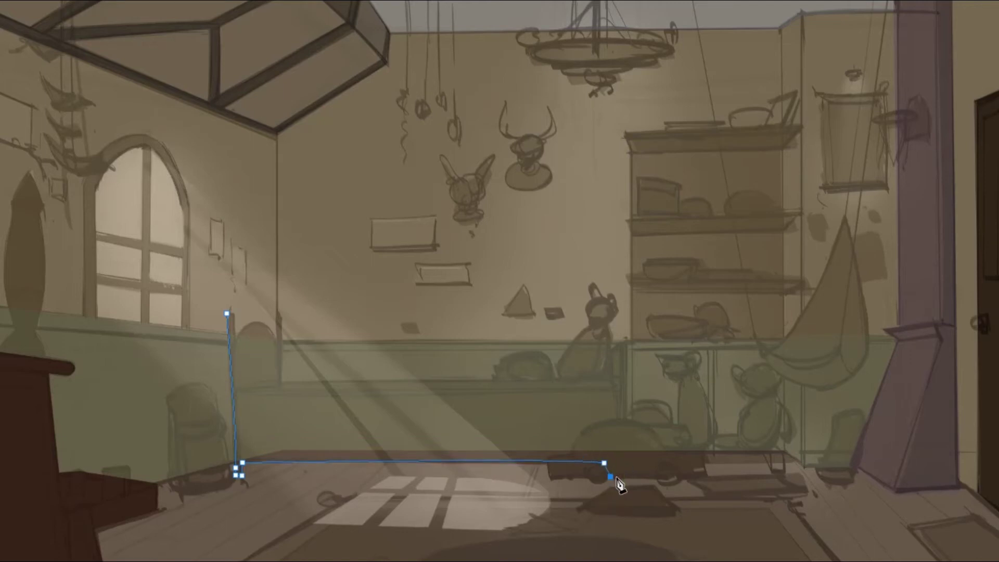
{"action": "left_click", "coordinate": [625, 343]}
{"action": "left_click", "coordinate": [610, 375]}
{"action": "left_click", "coordinate": [281, 379]}
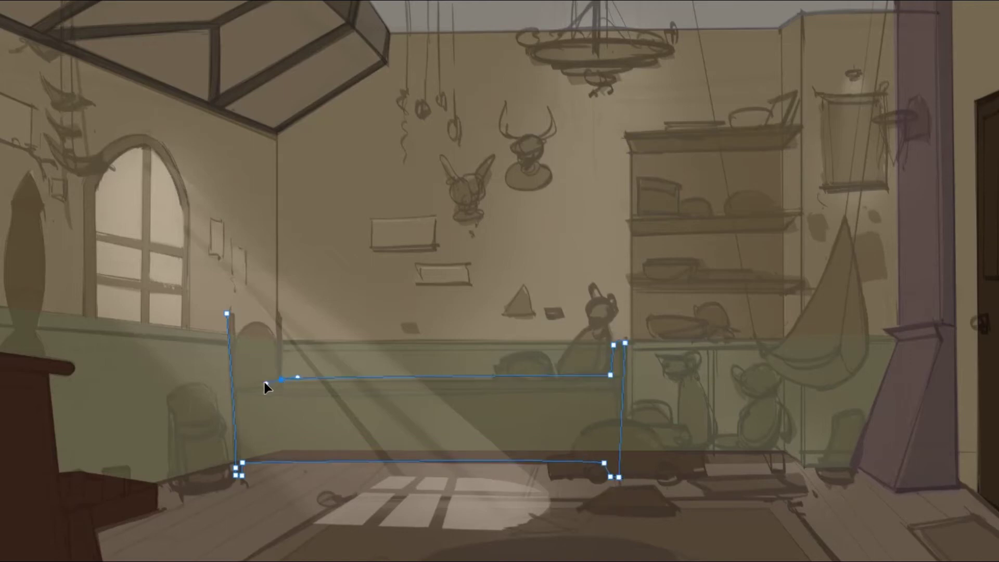
{"action": "left_click", "coordinate": [282, 316]}
{"action": "left_click", "coordinate": [280, 306]}
{"action": "left_click", "coordinate": [239, 341], "text": "alt"}
Convert the bed outline to a selection and fill it with dark olive
{"action": "left_click", "coordinate": [227, 313]}
{"action": "key", "text": "ctrl+Return"}
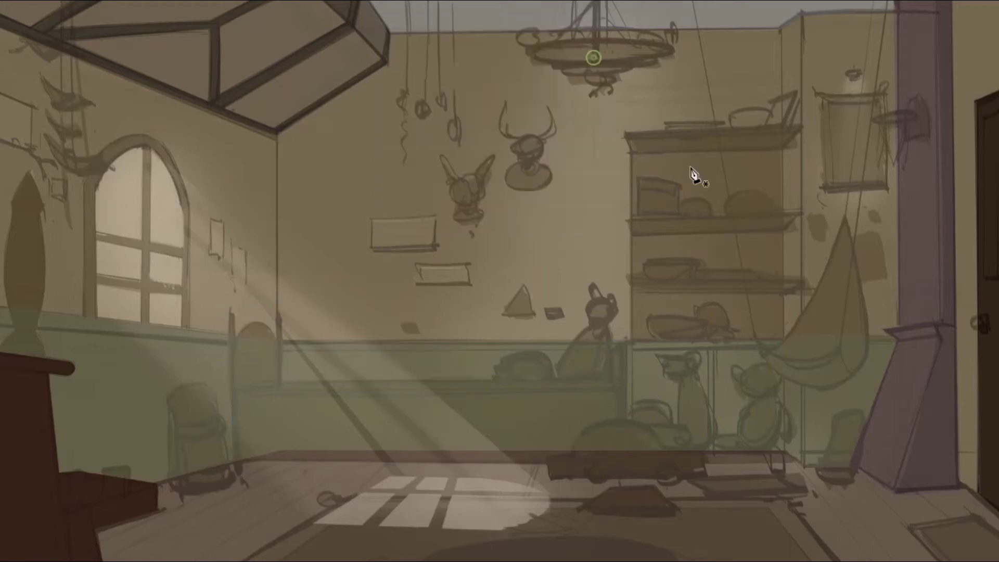
{"action": "left_click_drag", "start_coordinate": [329, 379], "coordinate": [334, 419]}
{"action": "left_click", "coordinate": [276, 394]}
{"action": "key", "text": "Return"}
{"action": "key", "text": "alt+BackSpace"}
{"action": "key", "text": "ctrl+d"}
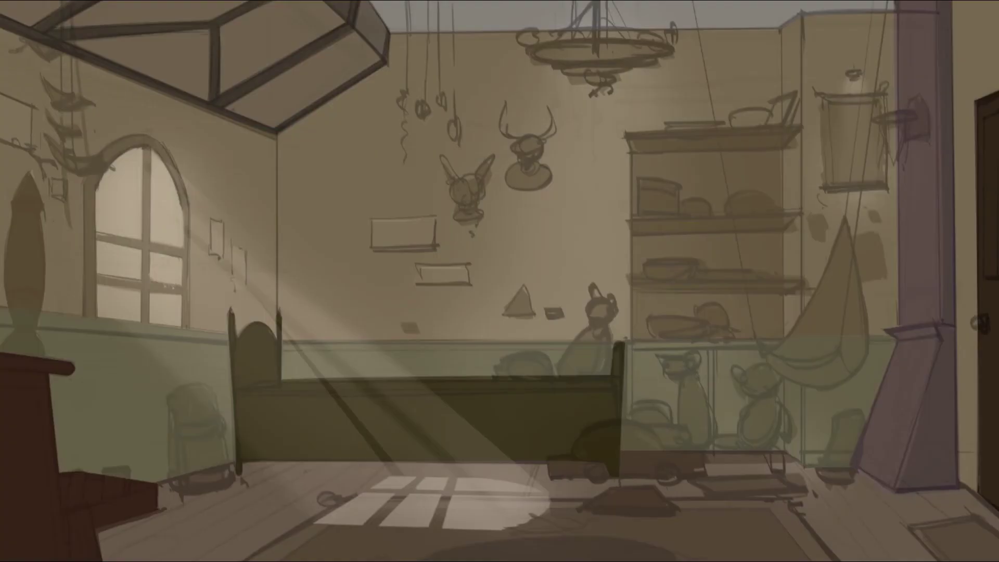
Trace the bookcase's top cornice, left side and bottom edge
{"action": "left_click", "coordinate": [799, 129]}
{"action": "left_click", "coordinate": [625, 131]}
{"action": "left_click", "coordinate": [630, 151]}
{"action": "left_click", "coordinate": [632, 212]}
{"action": "left_click", "coordinate": [631, 340]}
{"action": "left_click", "coordinate": [627, 463]}
{"action": "left_click", "coordinate": [634, 451]}
{"action": "left_click_drag", "start_coordinate": [775, 451], "coordinate": [784, 461]}
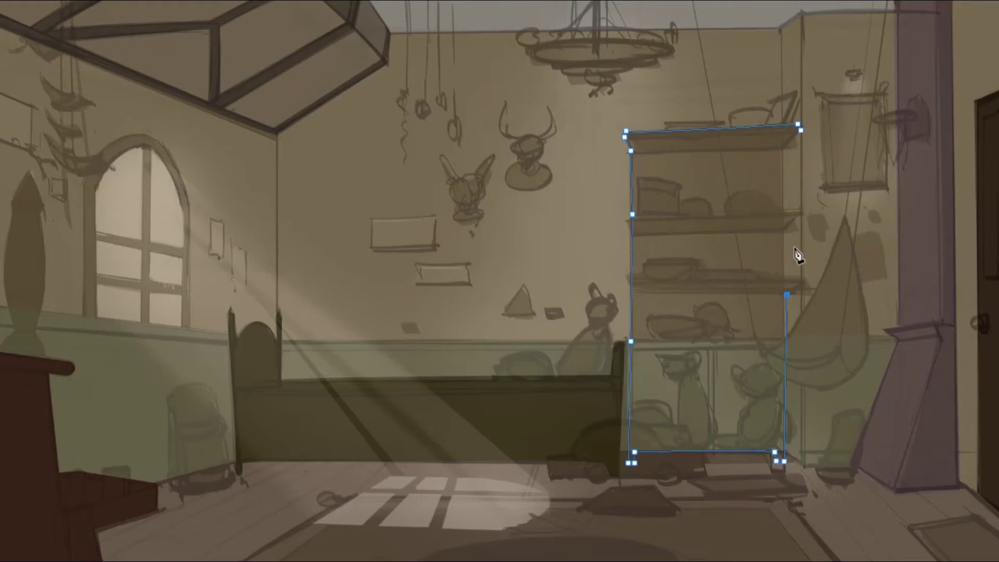
Trace the bookcase's right side and shelf edges, then make the outline a selection
{"action": "left_click", "coordinate": [782, 297]}
{"action": "left_click_drag", "start_coordinate": [783, 281], "coordinate": [801, 280]}
{"action": "left_click", "coordinate": [783, 230]}
{"action": "left_click", "coordinate": [801, 211]}
{"action": "left_click", "coordinate": [784, 150]}
{"action": "left_click", "coordinate": [800, 130]}
{"action": "key", "text": "ctrl+Return"}
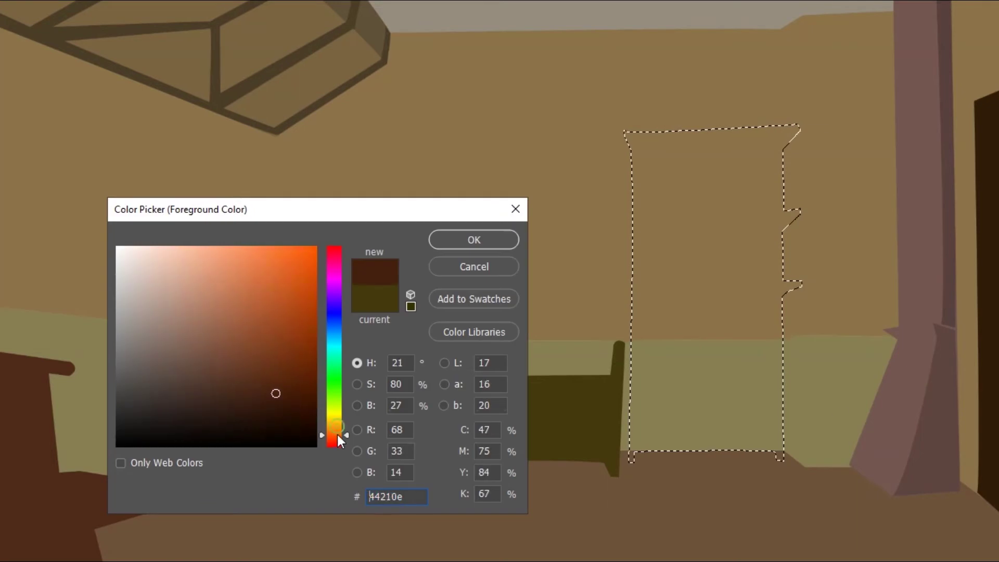
Fill the bookcase with muted plum, then darken it with Levels and Hue/Saturation
{"action": "left_click_drag", "start_coordinate": [338, 435], "coordinate": [333, 265]}
{"action": "left_click", "coordinate": [188, 367]}
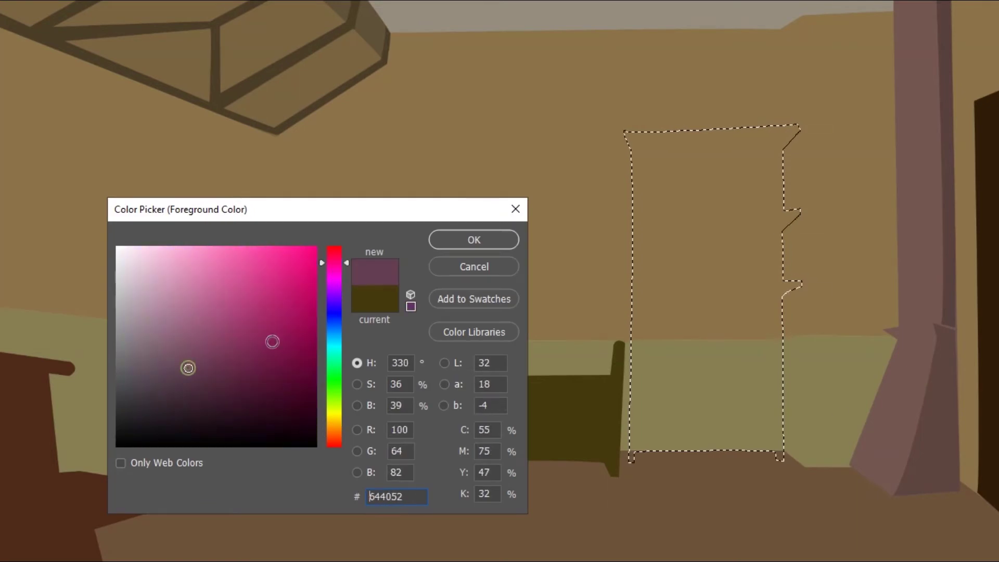
{"action": "key", "text": "Return"}
{"action": "key", "text": "alt+BackSpace"}
{"action": "key", "text": "ctrl+d"}
{"action": "key", "text": "ctrl+l"}
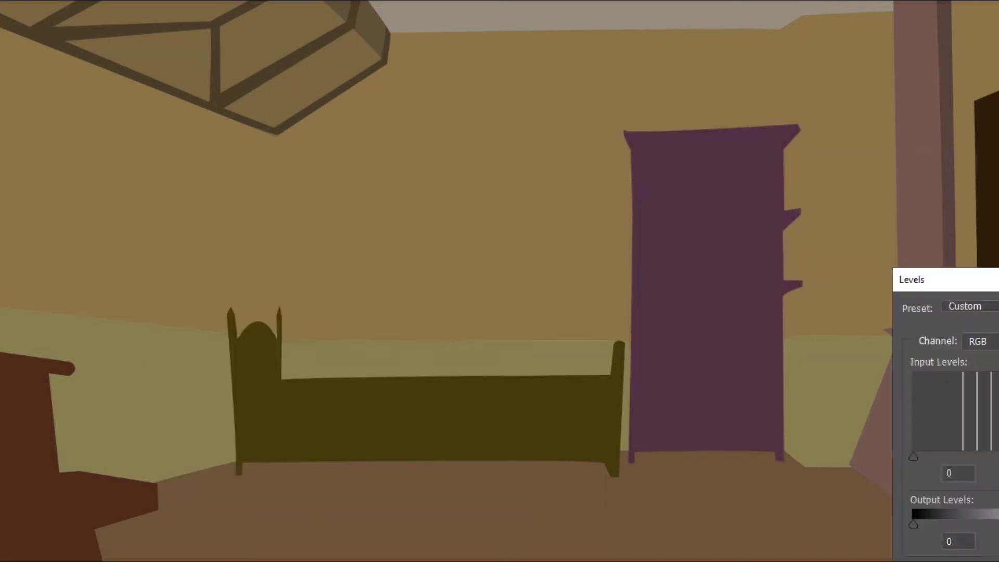
{"action": "key", "text": "Return"}
{"action": "key", "text": "ctrl+u"}
{"action": "key", "text": "Return"}
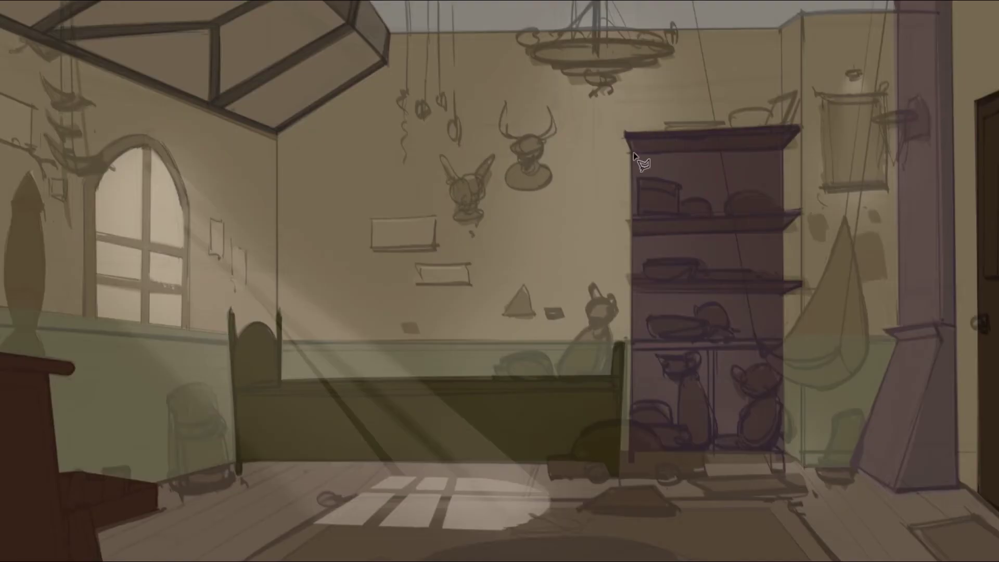
Outline the top three shelf openings as one combined selection
{"action": "left_click", "coordinate": [636, 154]}
{"action": "left_click", "coordinate": [782, 149]}
{"action": "left_click", "coordinate": [782, 209]}
{"action": "double_click", "coordinate": [638, 215]}
{"action": "left_click", "coordinate": [639, 235], "text": "shift"}
{"action": "left_click", "coordinate": [783, 235]}
{"action": "double_click", "coordinate": [783, 289]}
{"action": "left_click", "coordinate": [640, 293], "text": "shift"}
{"action": "left_click", "coordinate": [781, 295]}
{"action": "left_click", "coordinate": [782, 340]}
{"action": "double_click", "coordinate": [637, 342]}
Add the two lower compartments, excluding the centre divider, and lighten the openings with Hue/Saturation
{"action": "left_click", "coordinate": [638, 350], "text": "shift"}
{"action": "left_click", "coordinate": [781, 349]}
{"action": "left_click", "coordinate": [781, 442]}
{"action": "double_click", "coordinate": [638, 442]}
{"action": "left_click", "coordinate": [708, 344], "text": "alt"}
{"action": "left_click", "coordinate": [709, 448]}
{"action": "left_click", "coordinate": [717, 448]}
{"action": "double_click", "coordinate": [716, 344]}
{"action": "key", "text": "ctrl+u"}
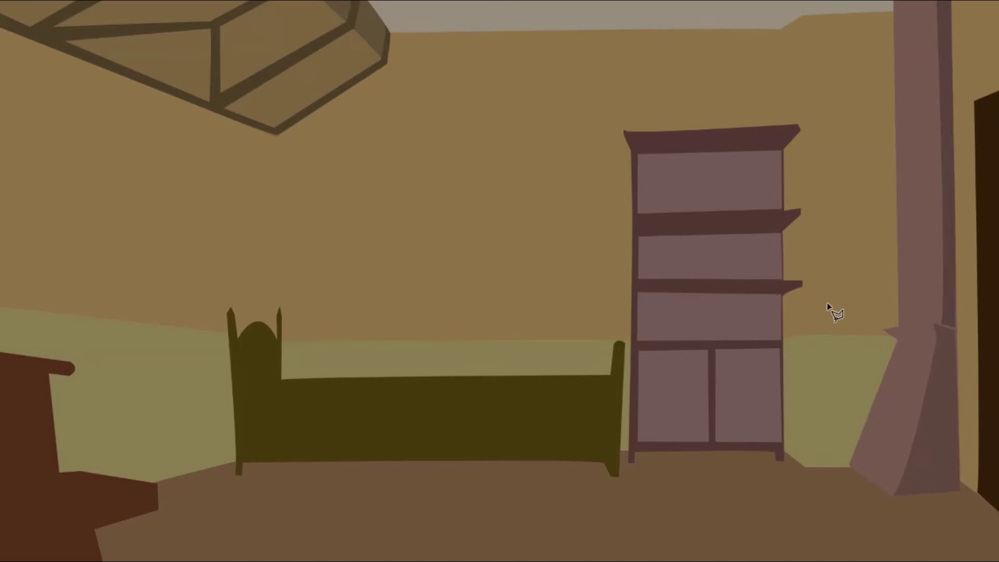
Darken the lower and upper wall strips beside the bookcase by lowering Hue/Saturation lightness
{"action": "mouse_move", "coordinate": [785, 432]}
{"action": "left_mouse_down"}
{"action": "mouse_move", "coordinate": [792, 314]}
{"action": "mouse_move", "coordinate": [794, 423]}
{"action": "left_mouse_up"}
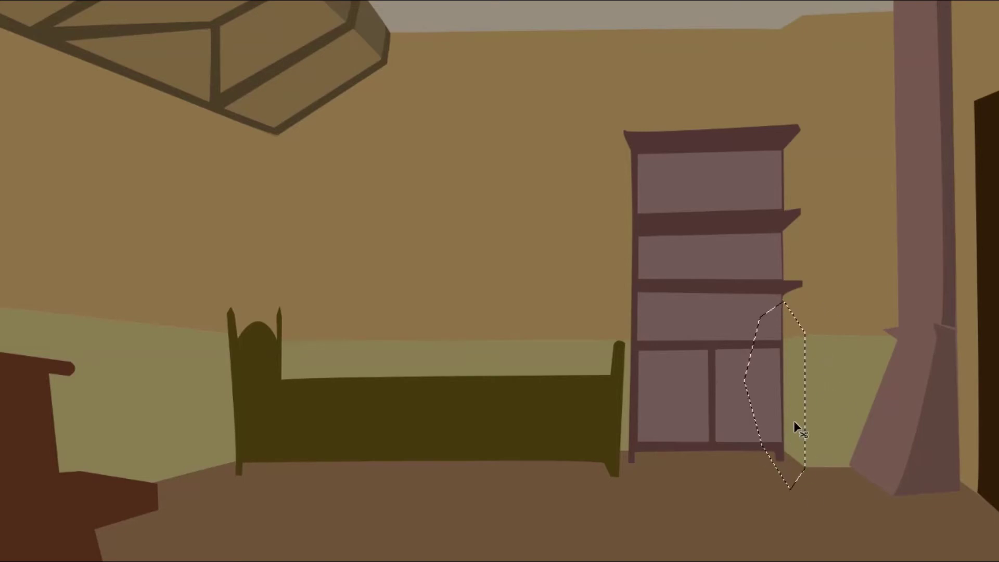
{"action": "key", "text": "ctrl+u"}
{"action": "key", "text": "Return"}
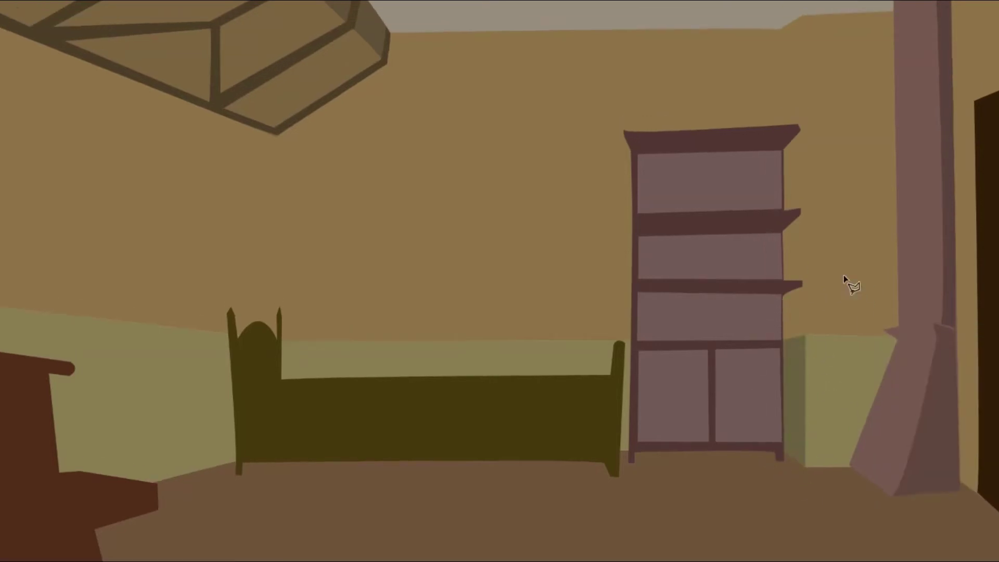
{"action": "mouse_move", "coordinate": [783, 351]}
{"action": "left_mouse_down"}
{"action": "mouse_move", "coordinate": [806, 11]}
{"action": "mouse_move", "coordinate": [776, 345]}
{"action": "left_mouse_up"}
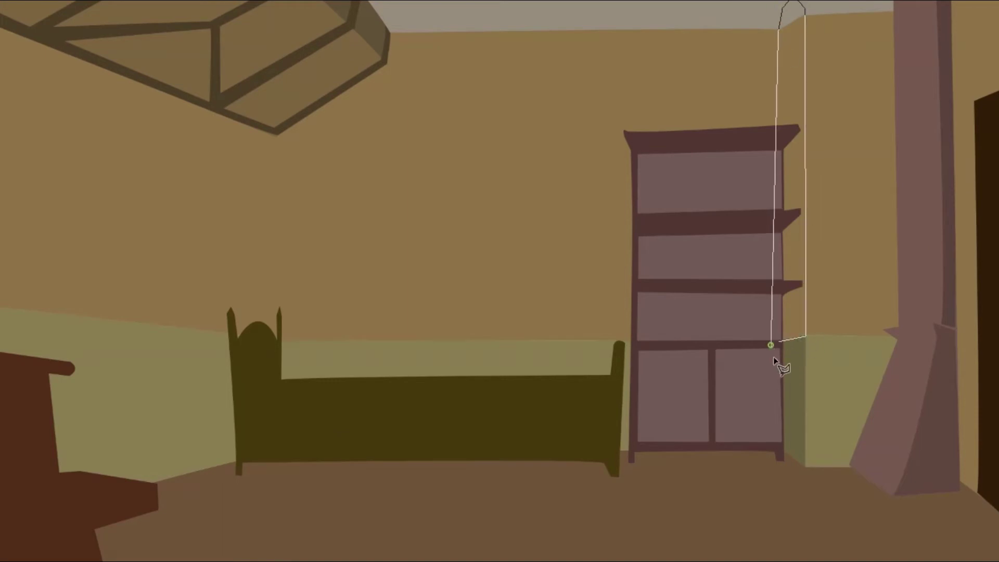
{"action": "mouse_move", "coordinate": [810, 24]}
{"action": "left_mouse_down"}
{"action": "mouse_move", "coordinate": [780, 353]}
{"action": "mouse_move", "coordinate": [807, 22]}
{"action": "left_mouse_up"}
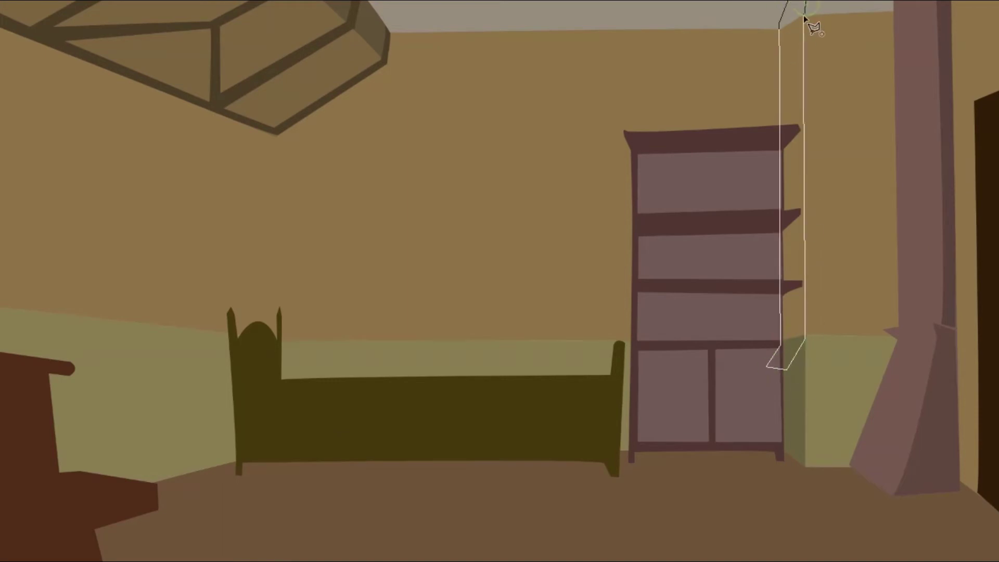
{"action": "key", "text": "ctrl+u"}
{"action": "key", "text": "Return"}
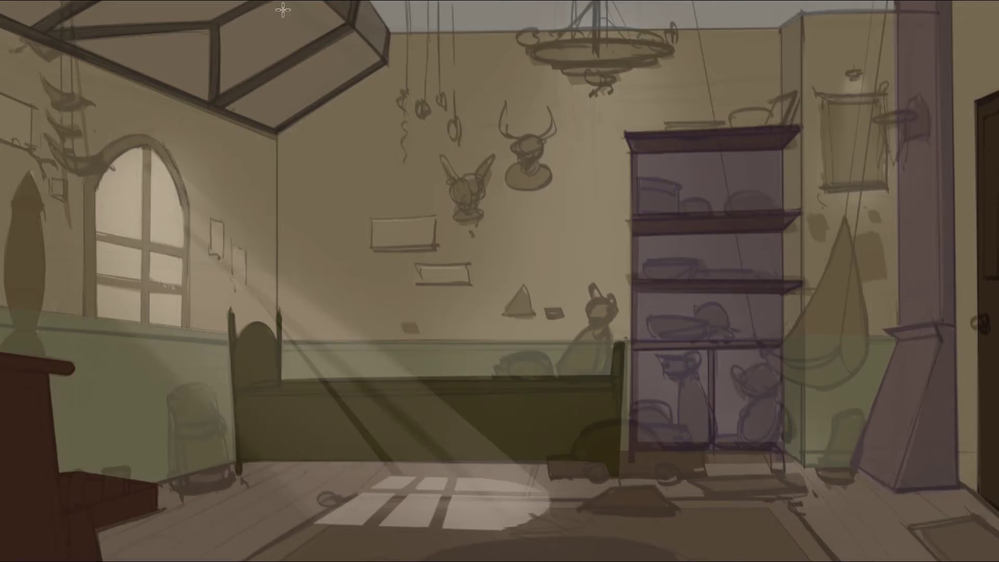
Trace the back wall outline with the Pen and turn it into a selection
{"action": "left_click", "coordinate": [280, 27]}
{"action": "left_click", "coordinate": [280, 351]}
{"action": "left_click", "coordinate": [511, 423]}
{"action": "left_click", "coordinate": [712, 422]}
{"action": "left_click", "coordinate": [747, 402]}
{"action": "left_click", "coordinate": [782, 346]}
{"action": "left_click", "coordinate": [780, 25]}
{"action": "left_click", "coordinate": [303, 19]}
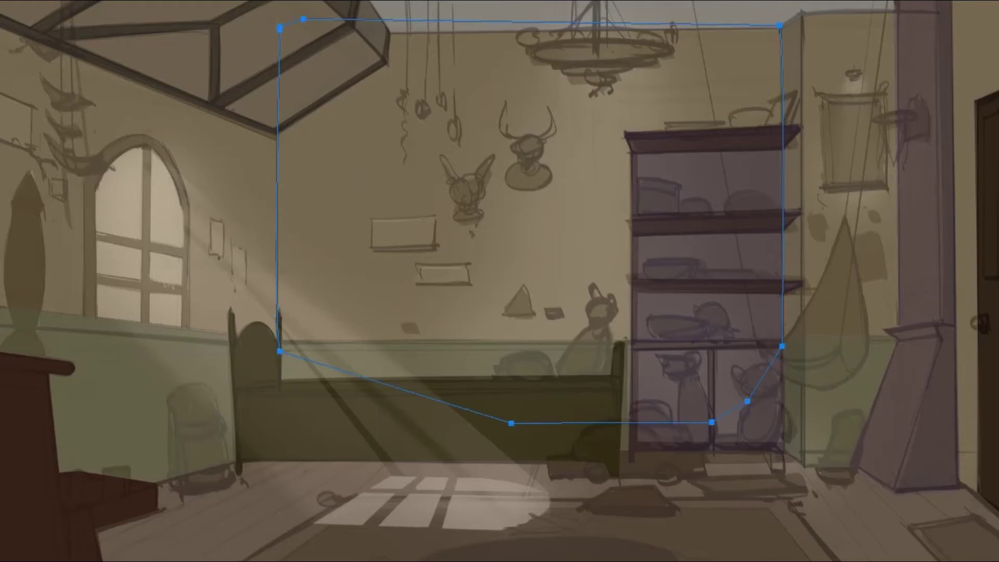
{"action": "left_click", "coordinate": [593, 65]}
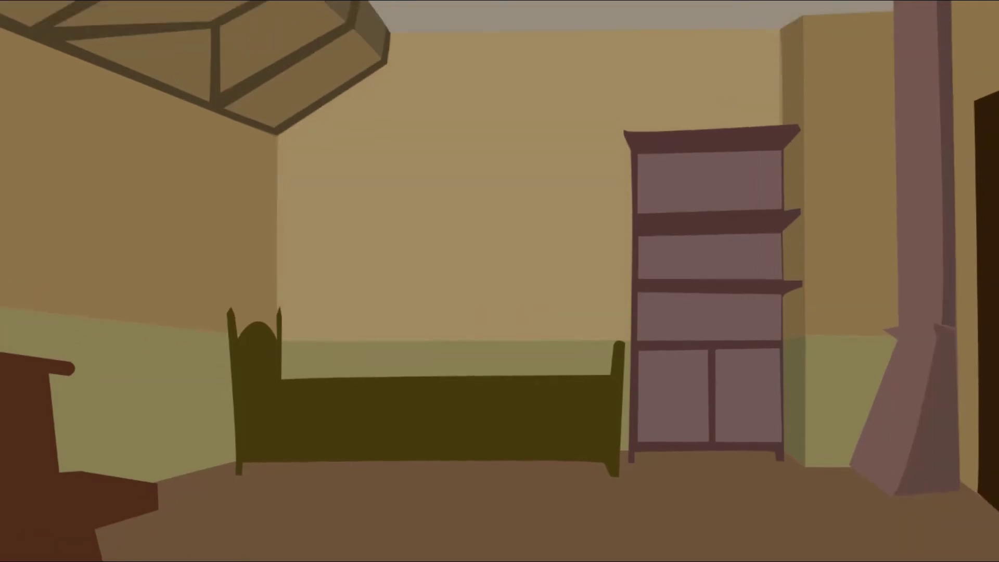
Select the pillar's base and lighten it to greyish brown with Hue/Saturation
{"action": "left_click", "coordinate": [956, 330]}
{"action": "left_click", "coordinate": [884, 330]}
{"action": "left_click", "coordinate": [848, 470]}
{"action": "left_click", "coordinate": [895, 498]}
{"action": "left_click", "coordinate": [958, 487]}
{"action": "left_click", "coordinate": [957, 330]}
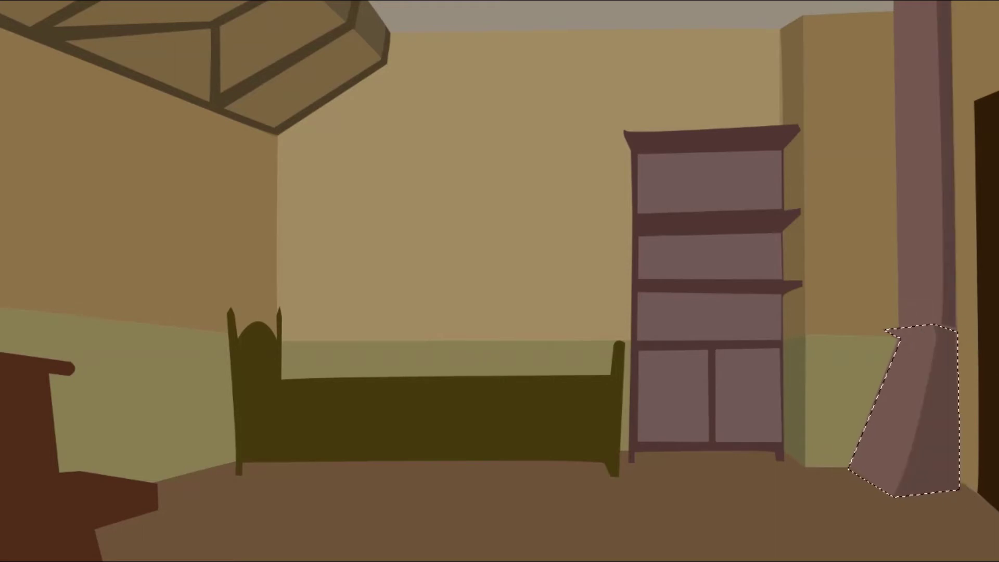
{"action": "key", "text": "ctrl+u"}
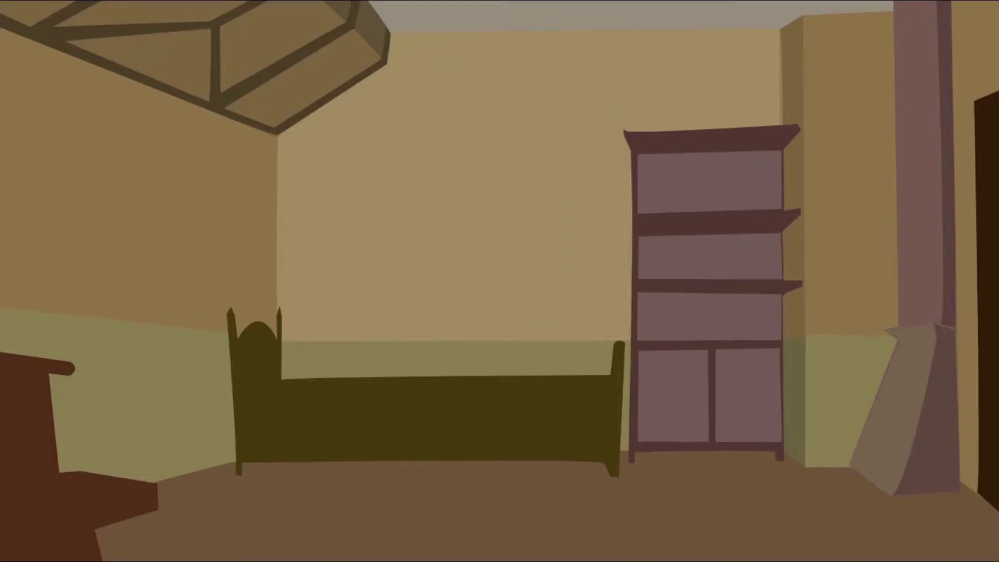
{"action": "key", "text": "shift"}
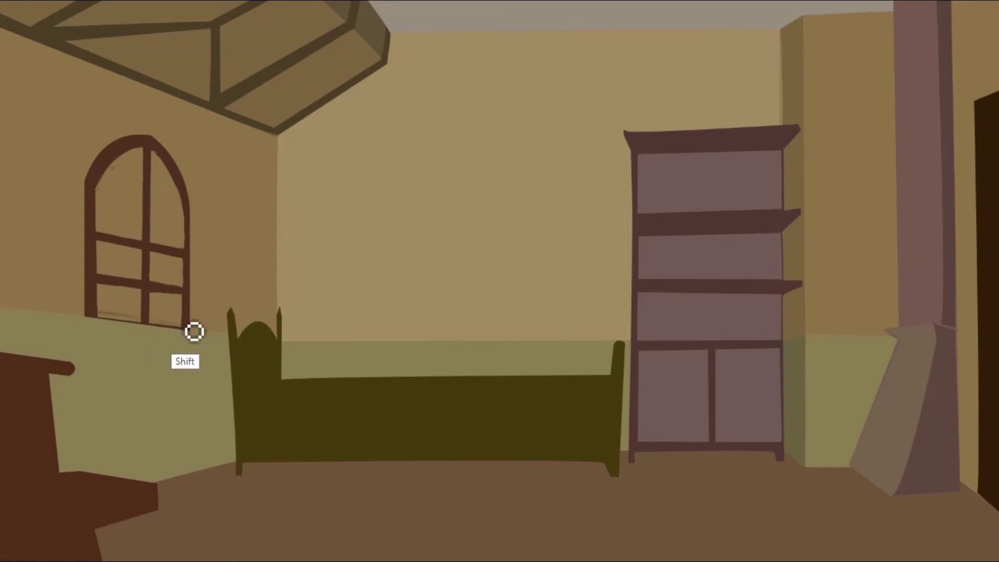
Outline the window sill area and fill it with dark olive
{"action": "left_click_drag", "start_coordinate": [98, 313], "coordinate": [188, 327]}
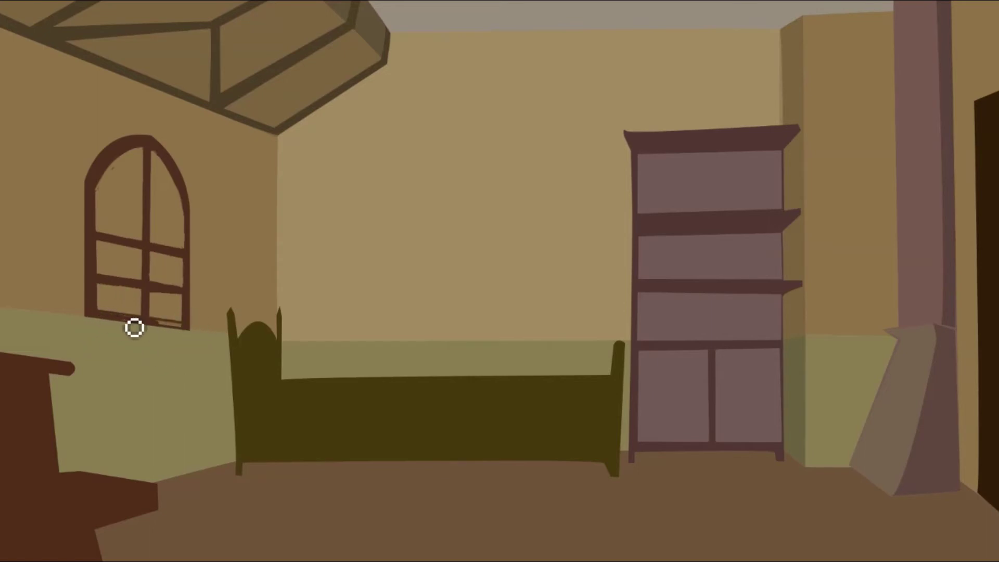
{"action": "key", "text": "shift"}
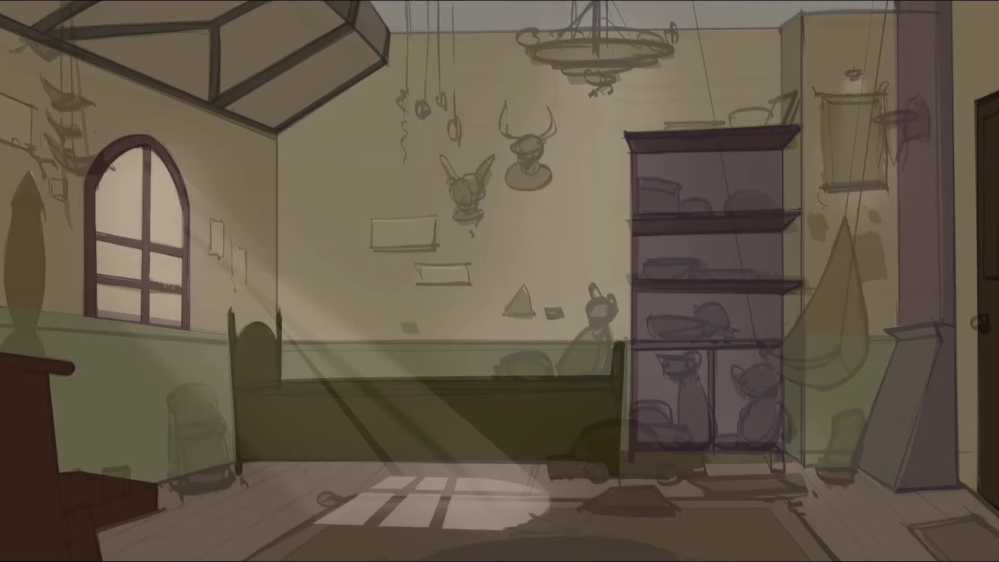
{"action": "left_click", "coordinate": [822, 176]}
{"action": "left_click_drag", "start_coordinate": [334, 437], "coordinate": [330, 417]}
{"action": "left_click", "coordinate": [473, 239]}
{"action": "key", "text": "alt+BackSpace"}
{"action": "key", "text": "ctrl+d"}
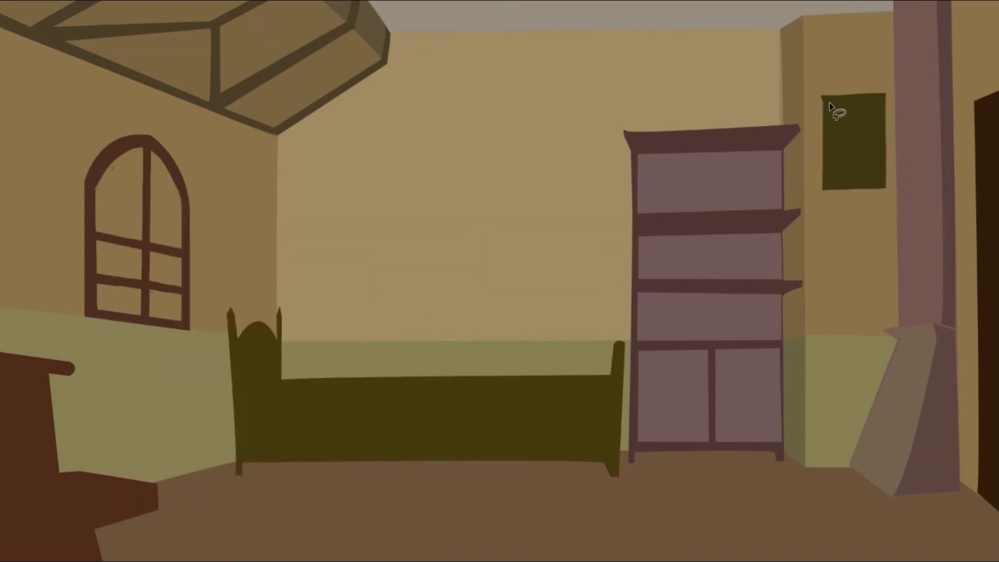
Brighten the framed picture on the right wall to olive with Levels
{"action": "left_click_drag", "start_coordinate": [836, 183], "coordinate": [830, 104]}
{"action": "key", "text": "ctrl+l"}
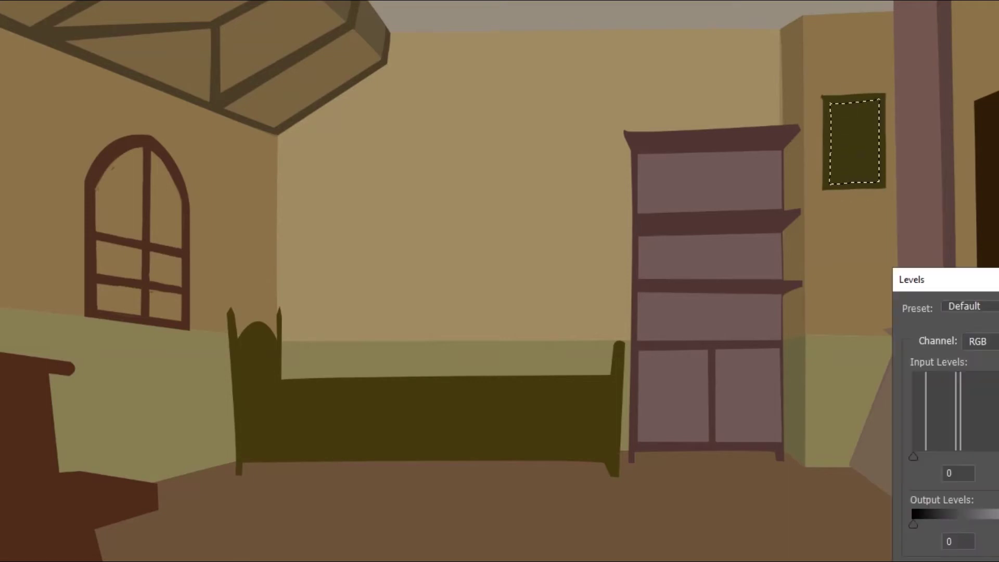
{"action": "left_click_drag", "start_coordinate": [977, 468], "coordinate": [967, 469]}
{"action": "key", "text": "Return"}
{"action": "key", "text": "ctrl+d"}
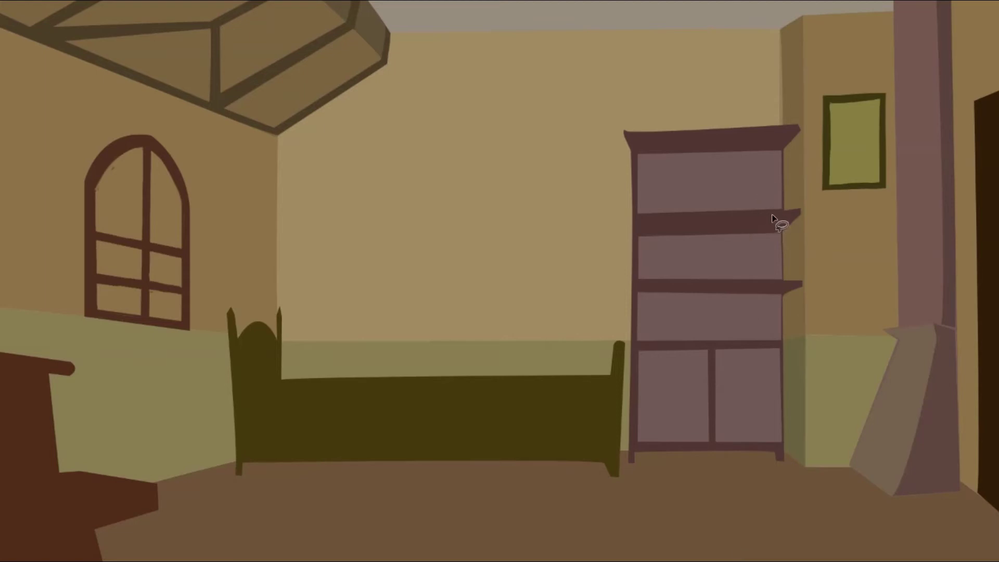
Fill the bookcase's right-side strip with a picked colour and brush darker shading along it
{"action": "left_click", "coordinate": [782, 451]}
{"action": "left_click", "coordinate": [793, 140]}
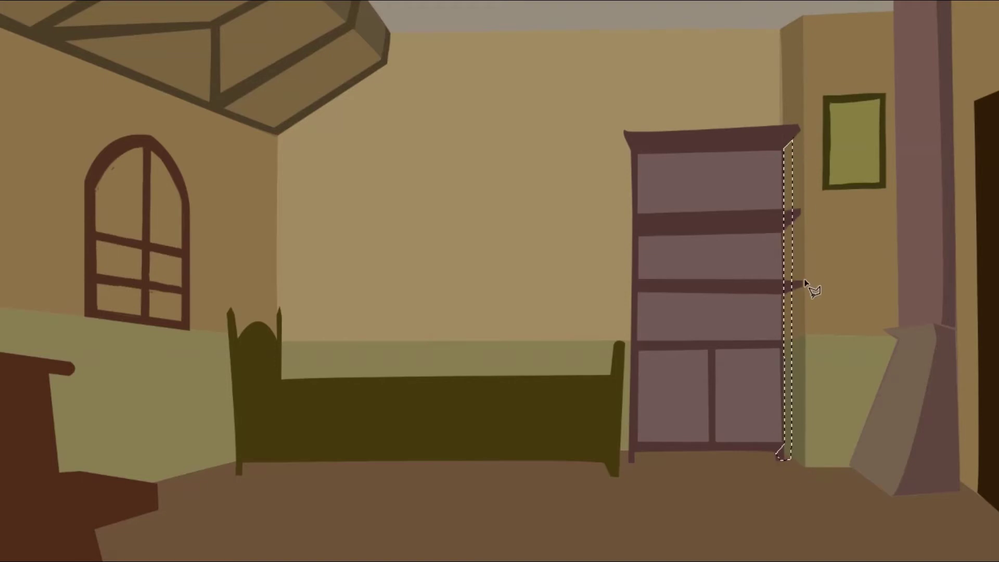
{"action": "left_click", "coordinate": [8, 312]}
{"action": "left_click", "coordinate": [503, 238]}
{"action": "key", "text": "alt+BackSpace"}
{"action": "key", "text": "ctrl+d"}
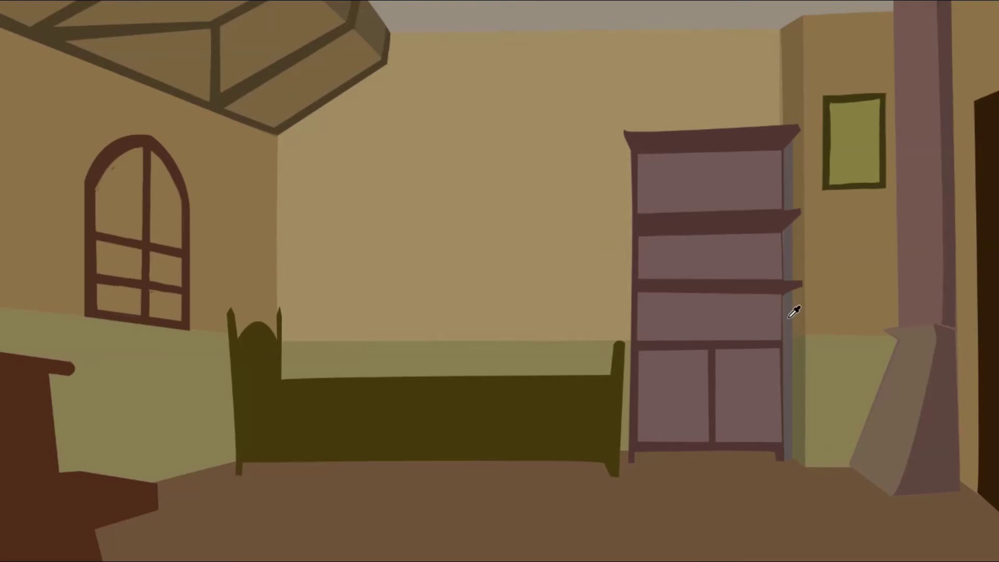
{"action": "key", "text": "b"}
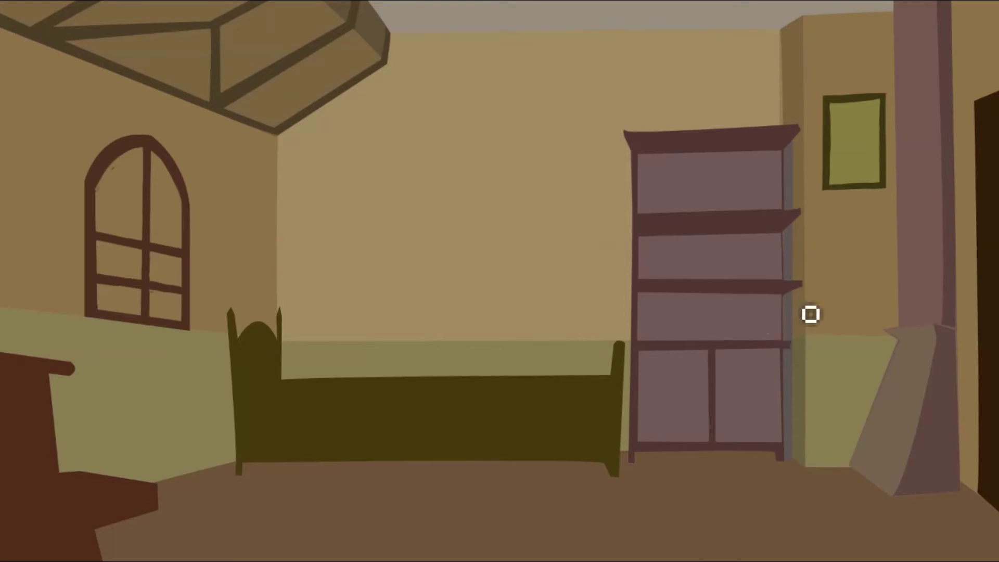
{"action": "left_click_drag", "start_coordinate": [797, 351], "coordinate": [797, 467]}
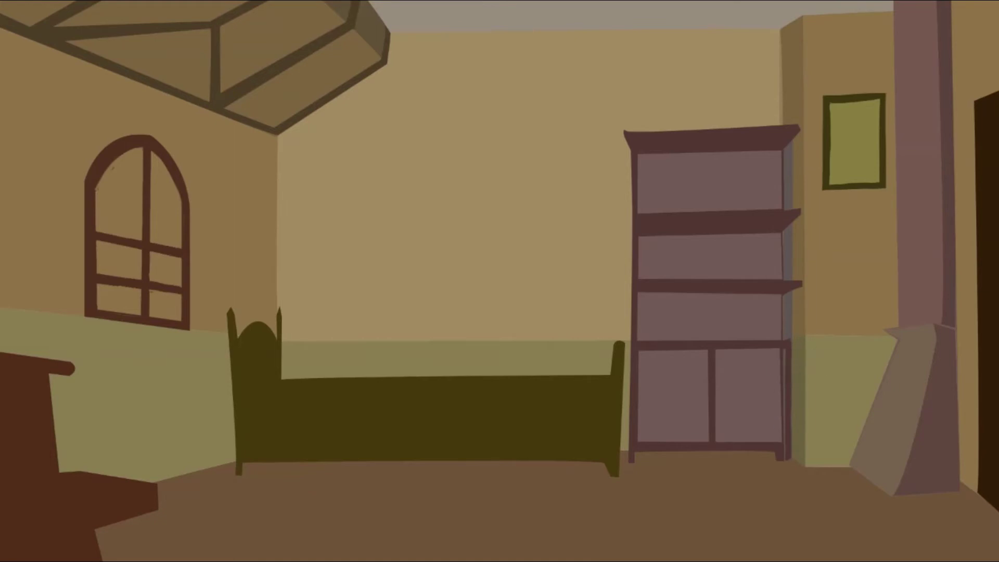
{"action": "left_click", "coordinate": [780, 358], "text": "alt"}
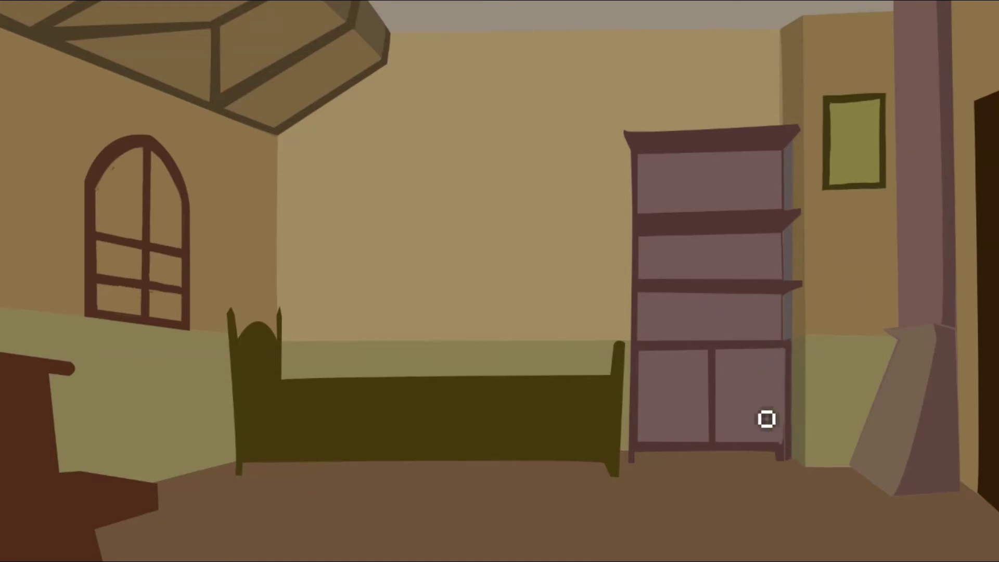
{"action": "left_click_drag", "start_coordinate": [790, 150], "coordinate": [802, 219]}
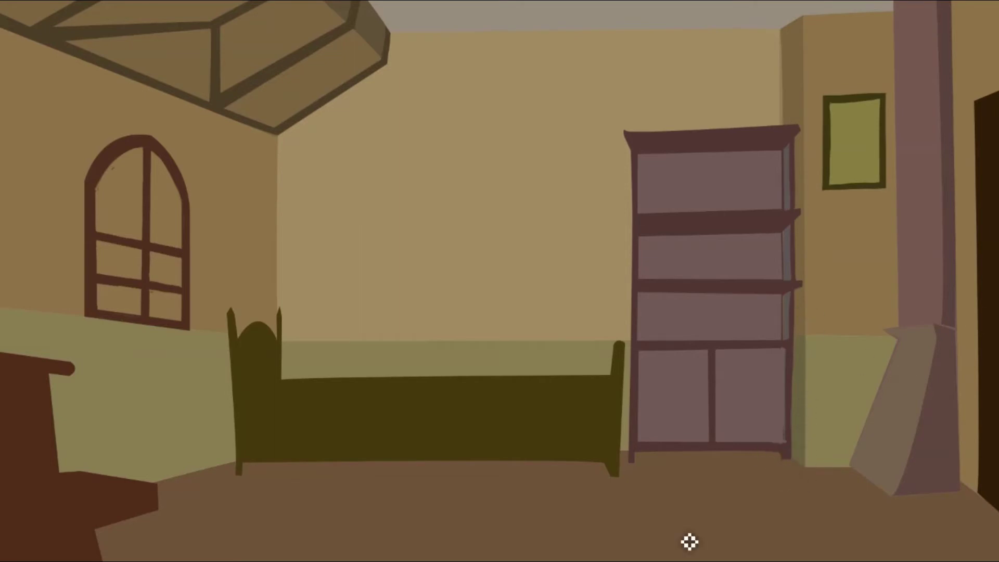
Lighten the mattress to grey with Hue/Saturation and add a dark lower-edge line
{"action": "left_click_drag", "start_coordinate": [281, 381], "coordinate": [438, 391]}
{"action": "left_click_drag", "start_coordinate": [520, 348], "coordinate": [526, 359]}
{"action": "key", "text": "ctrl+u"}
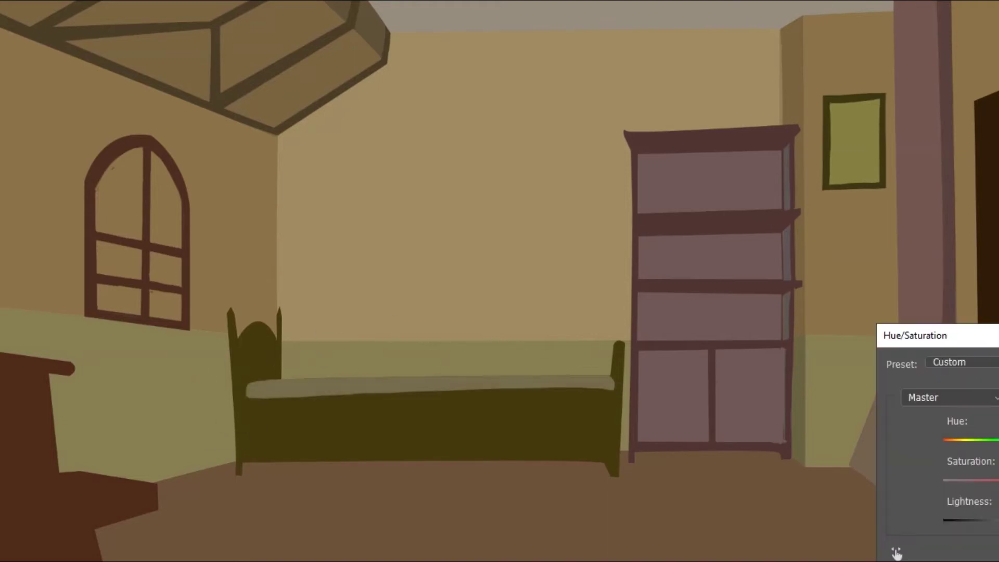
{"action": "key", "text": "Return"}
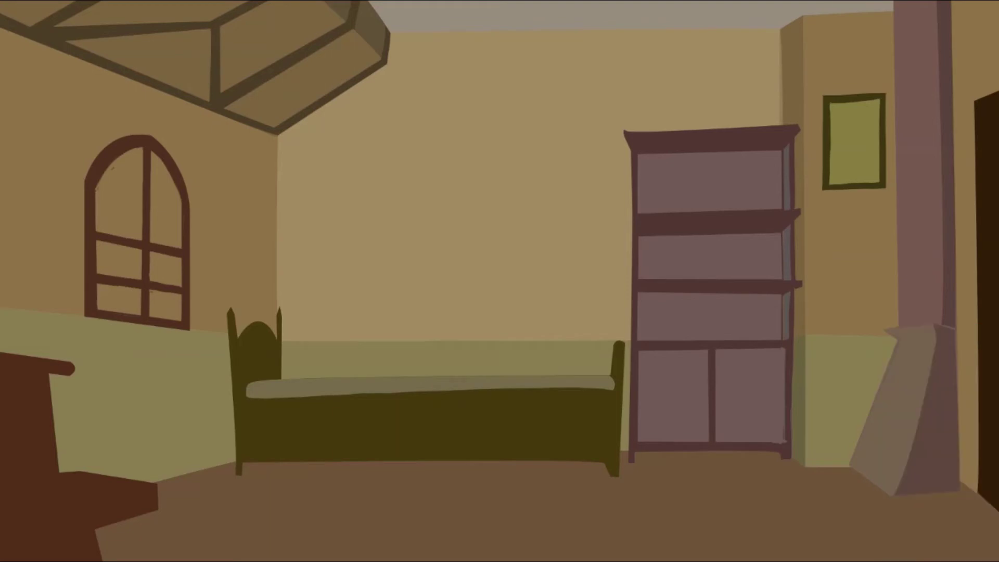
{"action": "left_click", "coordinate": [603, 390], "text": "shift"}
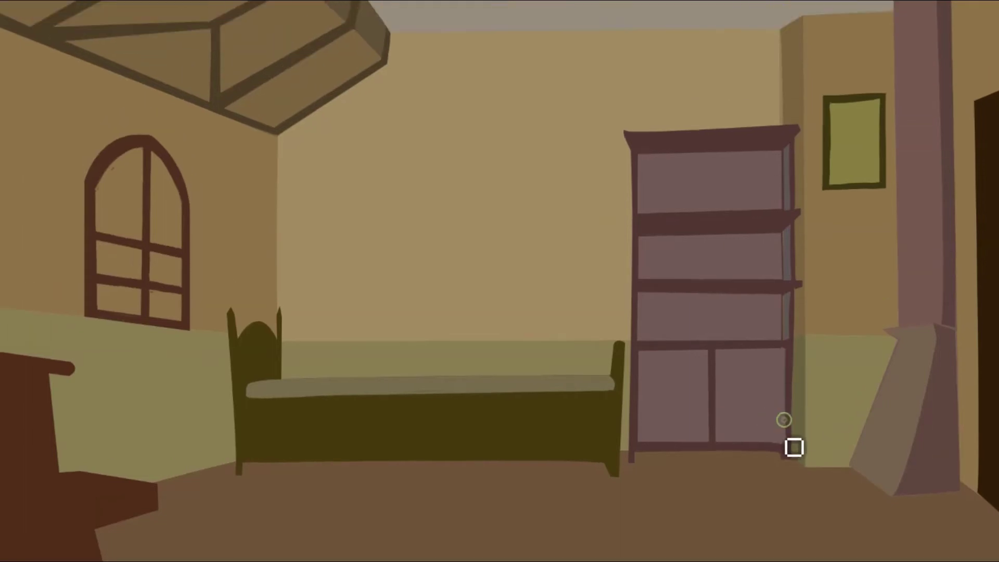
{"action": "key", "text": "shift"}
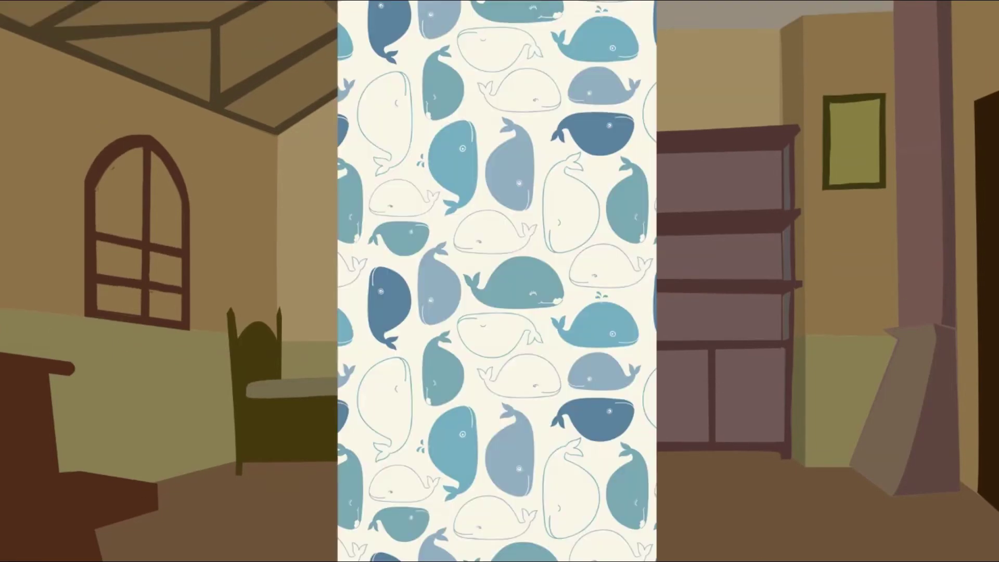
Enlarge the whale pattern, duplicate and mirror copies, and tile them over the back wall
{"action": "key", "text": "ctrl+t"}
{"action": "mouse_move", "coordinate": [656, 32]}
{"action": "left_mouse_down"}
{"action": "mouse_move", "coordinate": [706, 2]}
{"action": "mouse_move", "coordinate": [575, 98]}
{"action": "left_mouse_up"}
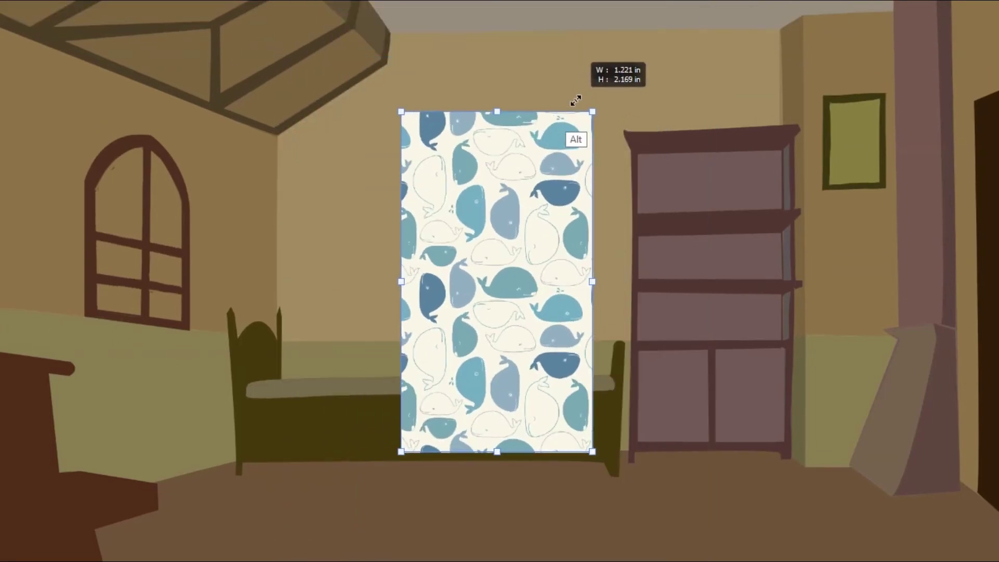
{"action": "mouse_move", "coordinate": [549, 340]}
{"action": "left_mouse_down"}
{"action": "mouse_move", "coordinate": [759, 340]}
{"action": "mouse_move", "coordinate": [780, 306]}
{"action": "left_mouse_up"}
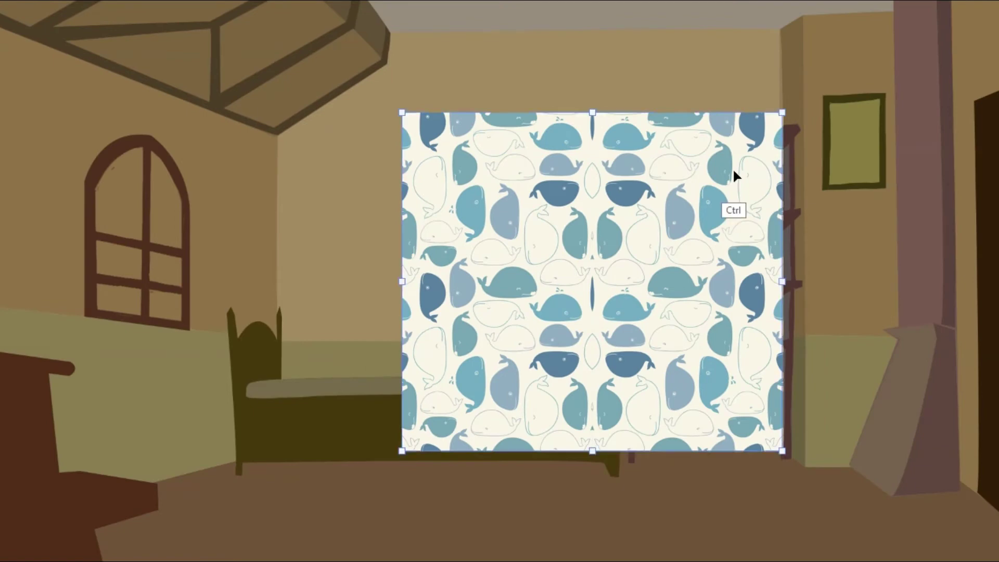
{"action": "left_click_drag", "start_coordinate": [734, 174], "coordinate": [922, 213]}
{"action": "key", "text": "ctrl+shift+h"}
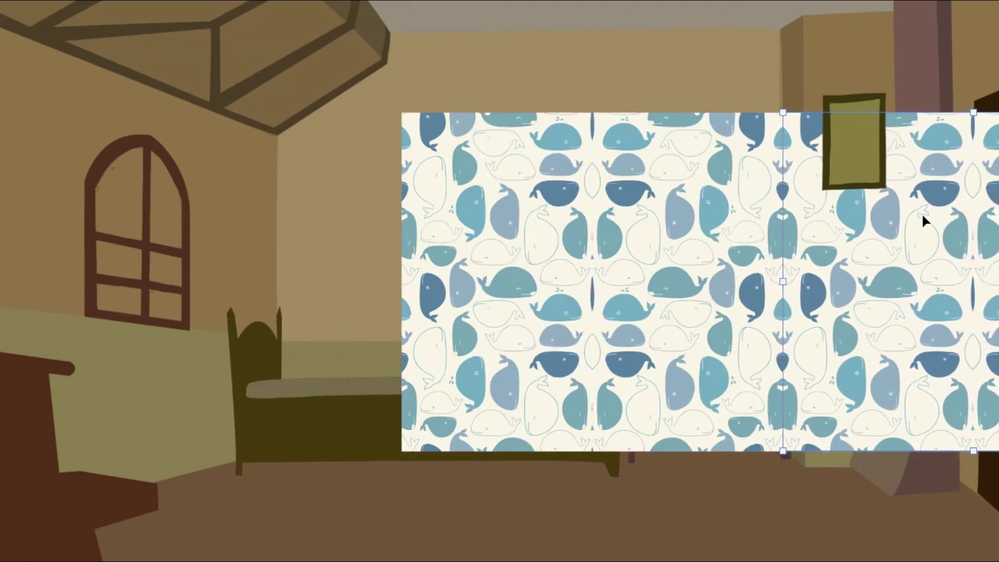
{"action": "left_click_drag", "start_coordinate": [949, 198], "coordinate": [683, 131]}
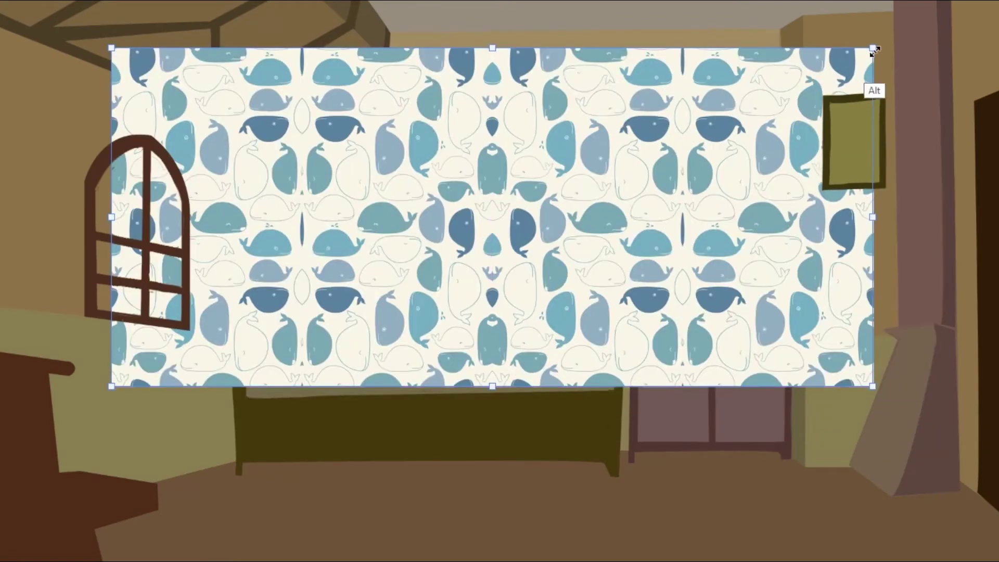
{"action": "left_click_drag", "start_coordinate": [642, 161], "coordinate": [947, 152]}
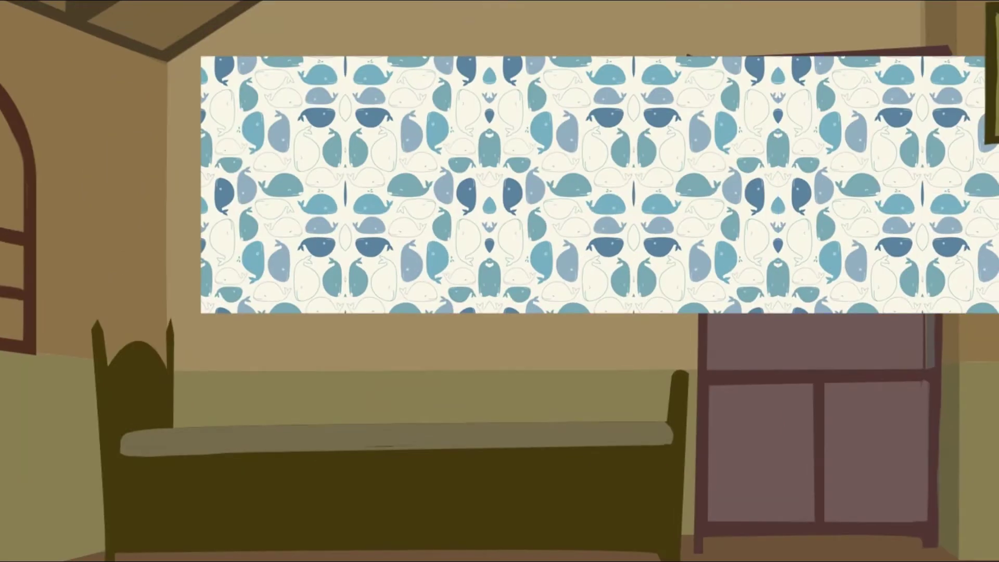
{"action": "left_click_drag", "start_coordinate": [865, 91], "coordinate": [865, 350]}
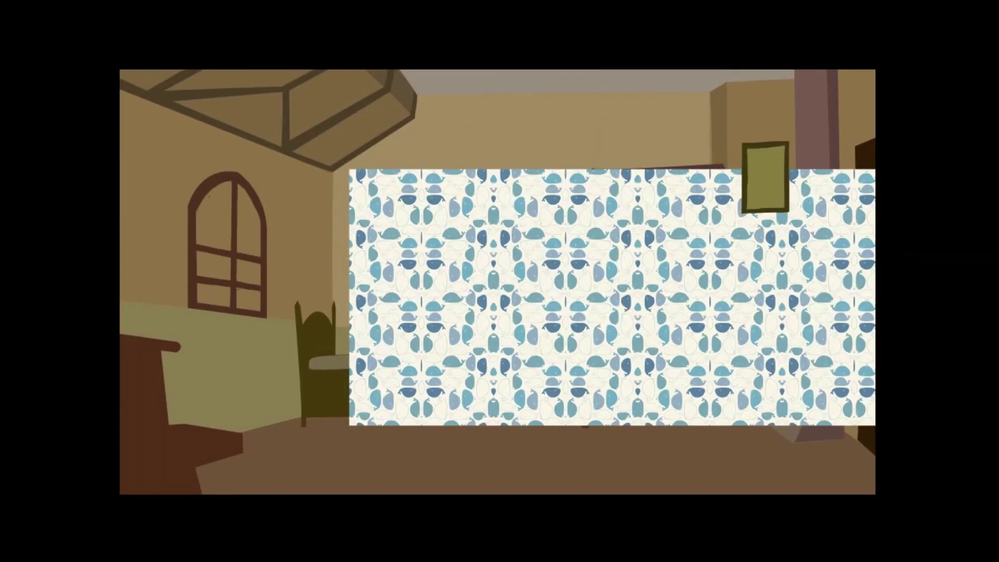
{"action": "mouse_move", "coordinate": [952, 163]}
{"action": "left_mouse_down"}
{"action": "mouse_move", "coordinate": [888, 196]}
{"action": "mouse_move", "coordinate": [794, 89]}
{"action": "mouse_move", "coordinate": [763, 329]}
{"action": "left_mouse_up"}
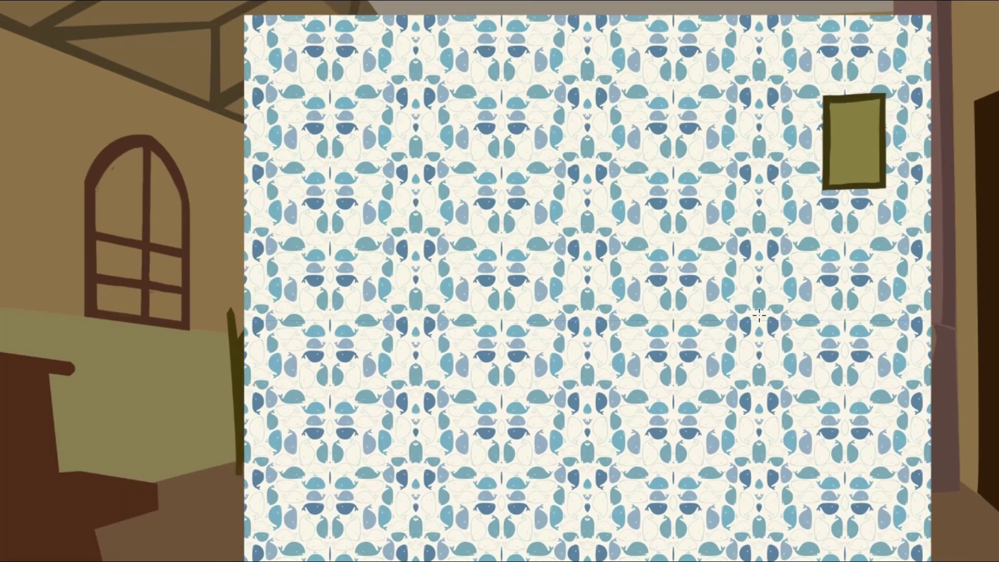
Stretch the wallpaper to the top-right corner and distort a copy onto the left wall
{"action": "key", "text": "ctrl+equal"}
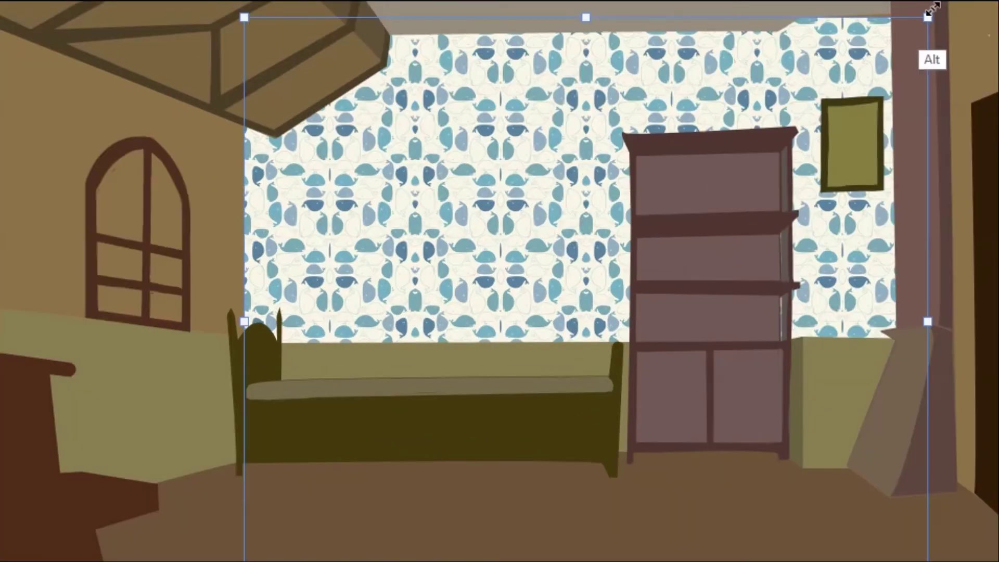
{"action": "left_click_drag", "start_coordinate": [891, 51], "coordinate": [891, 11]}
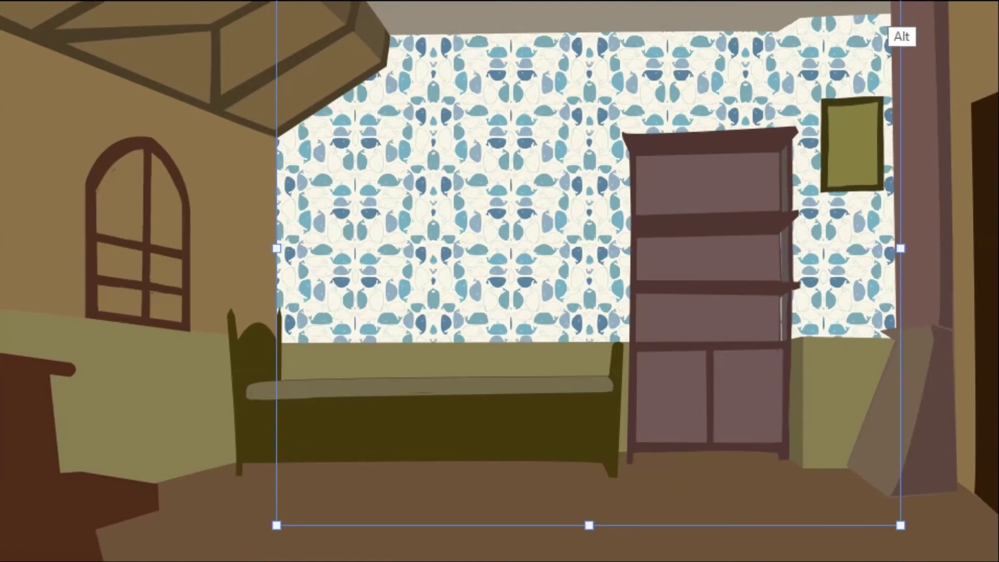
{"action": "key", "text": "Return"}
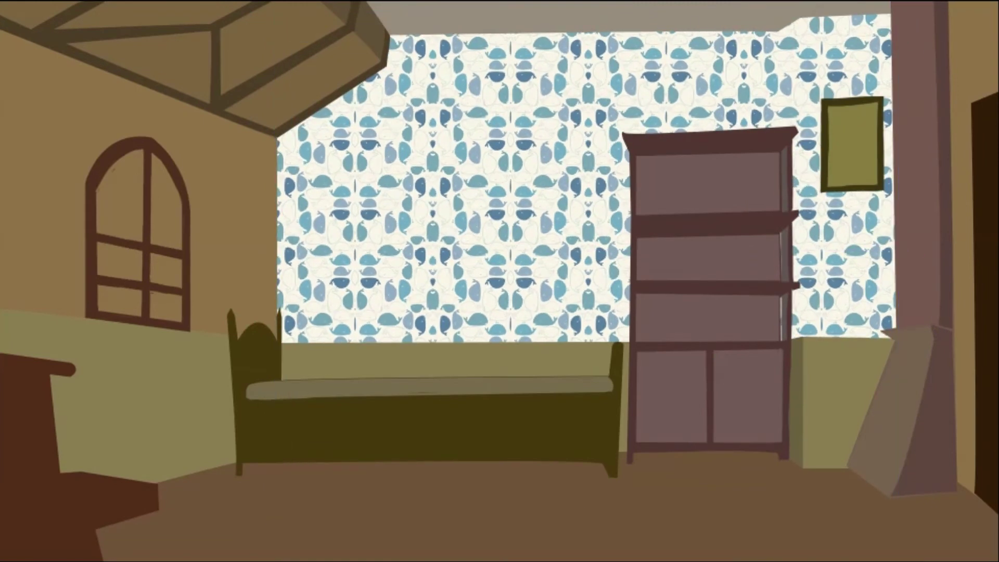
{"action": "key", "text": "ctrl+t"}
{"action": "mouse_move", "coordinate": [925, 21]}
{"action": "left_mouse_down"}
{"action": "mouse_move", "coordinate": [364, 27]}
{"action": "mouse_move", "coordinate": [276, 139]}
{"action": "left_mouse_up"}
{"action": "mouse_move", "coordinate": [350, 462]}
{"action": "left_mouse_down"}
{"action": "mouse_move", "coordinate": [272, 472]}
{"action": "mouse_move", "coordinate": [277, 483]}
{"action": "left_mouse_up"}
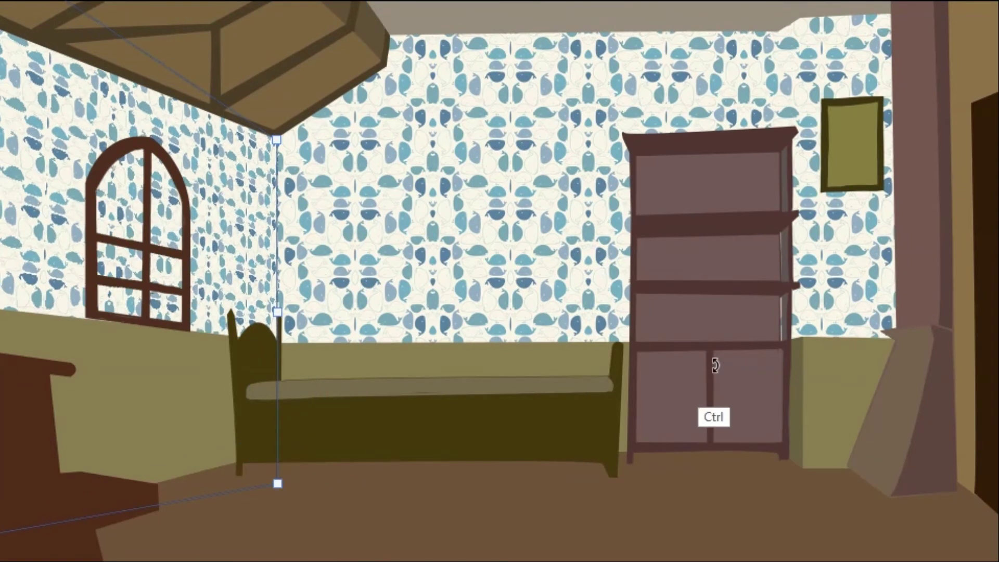
{"action": "key", "text": "Return"}
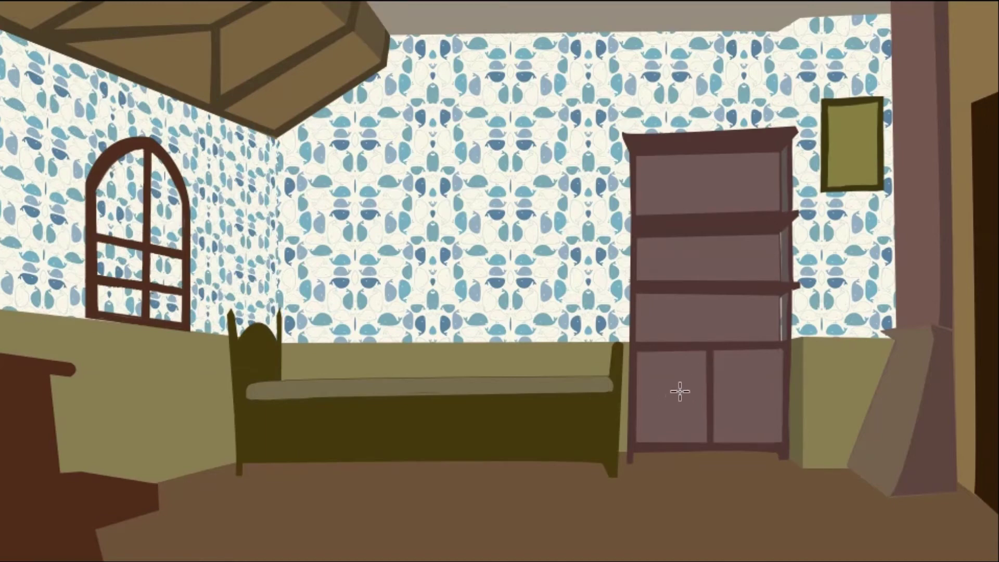
Skew the back-wall wallpaper's corners and edges to match the wall plane
{"action": "key", "text": "ctrl+t"}
{"action": "left_click_drag", "start_coordinate": [893, 22], "coordinate": [771, 57]}
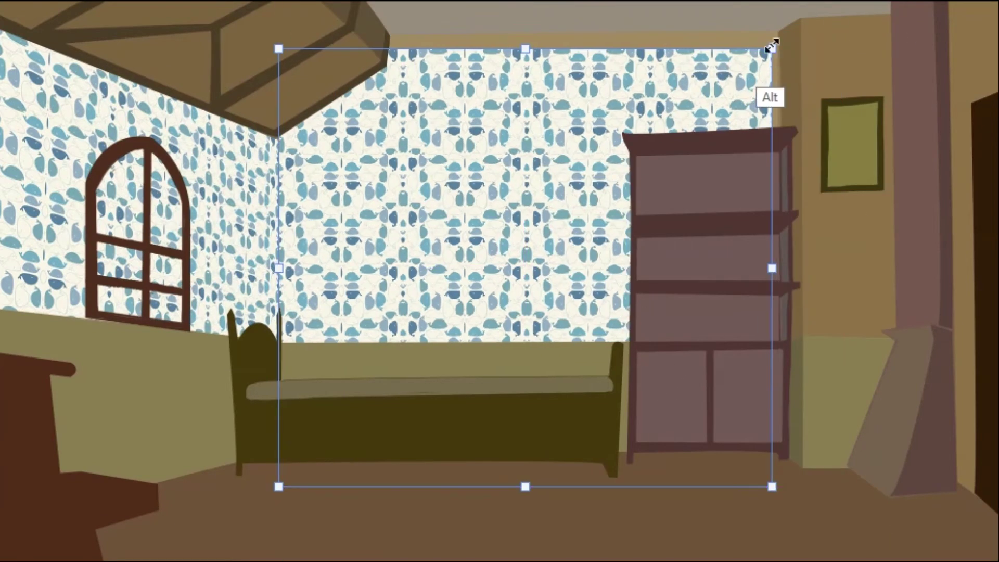
{"action": "left_click_drag", "start_coordinate": [790, 251], "coordinate": [785, 268]}
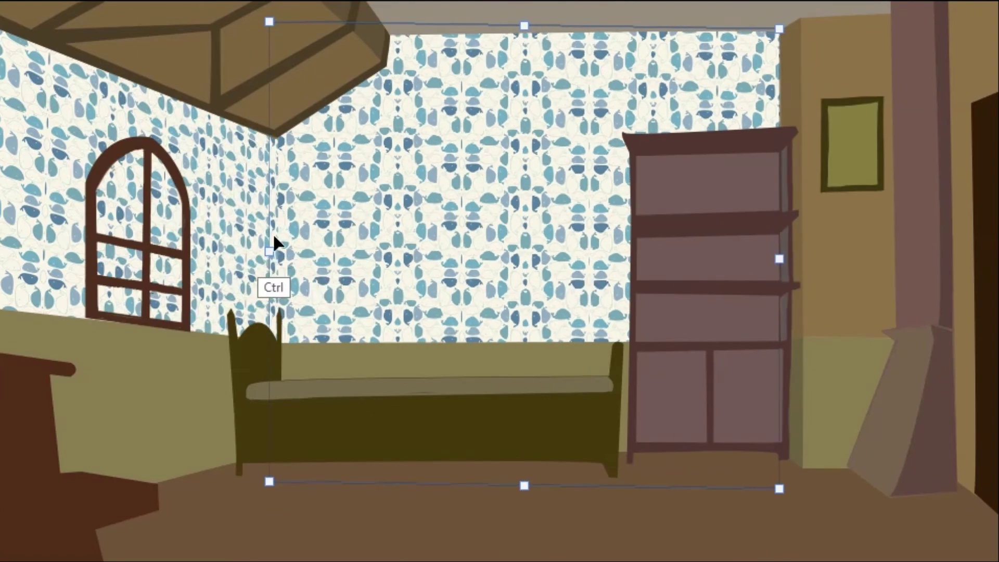
{"action": "left_click_drag", "start_coordinate": [272, 252], "coordinate": [284, 261]}
{"action": "key", "text": "Return"}
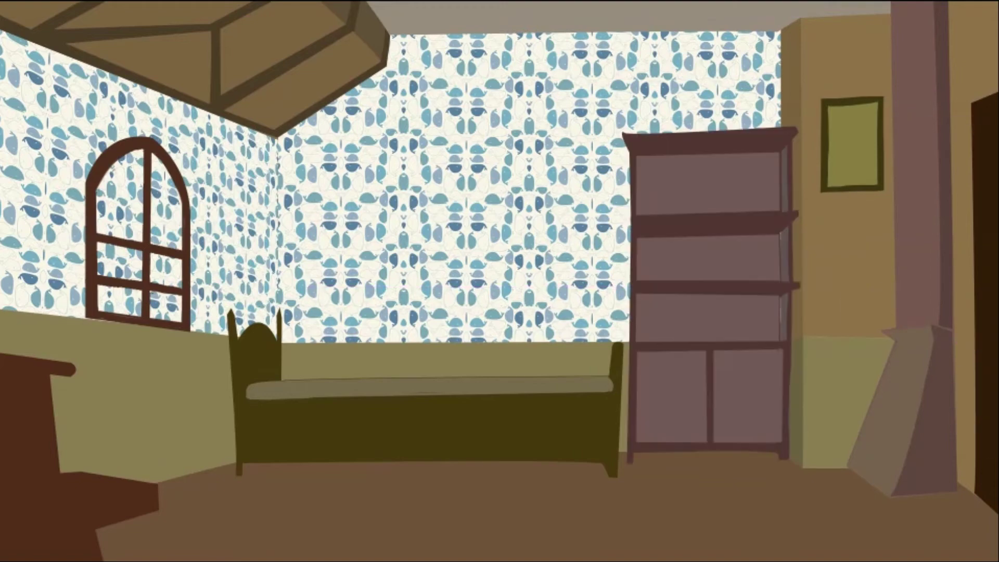
Fit a wallpaper copy to the far-right wall in perspective and extend it over the back-right wall
{"action": "left_click", "coordinate": [915, 270]}
{"action": "scroll", "coordinate": [770, 60], "scroll_direction": "down", "scroll_amount": 3}
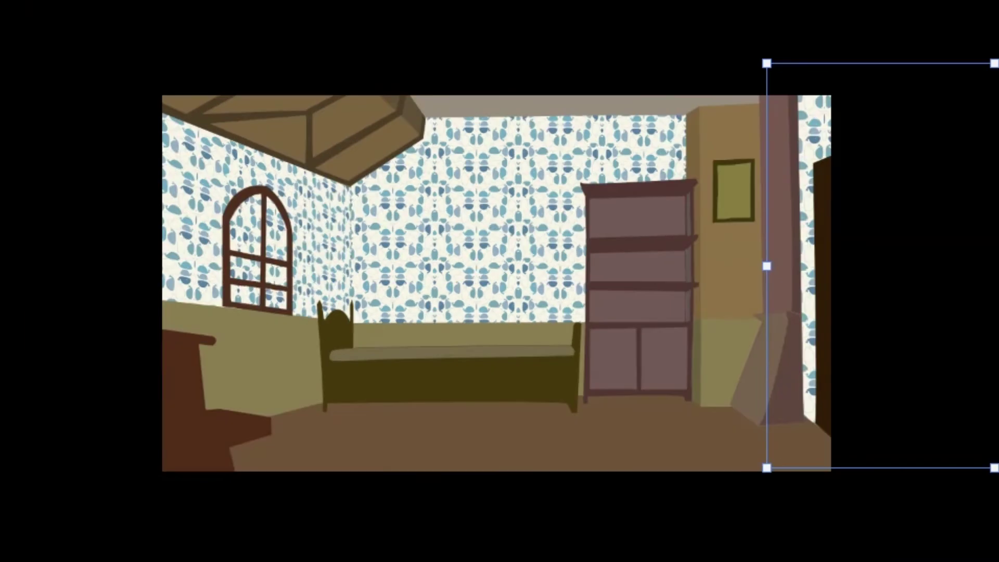
{"action": "left_click_drag", "start_coordinate": [772, 63], "coordinate": [793, 96]}
{"action": "left_click_drag", "start_coordinate": [743, 446], "coordinate": [805, 414]}
{"action": "left_click_drag", "start_coordinate": [958, 433], "coordinate": [932, 481]}
{"action": "left_click_drag", "start_coordinate": [955, 94], "coordinate": [930, 58]}
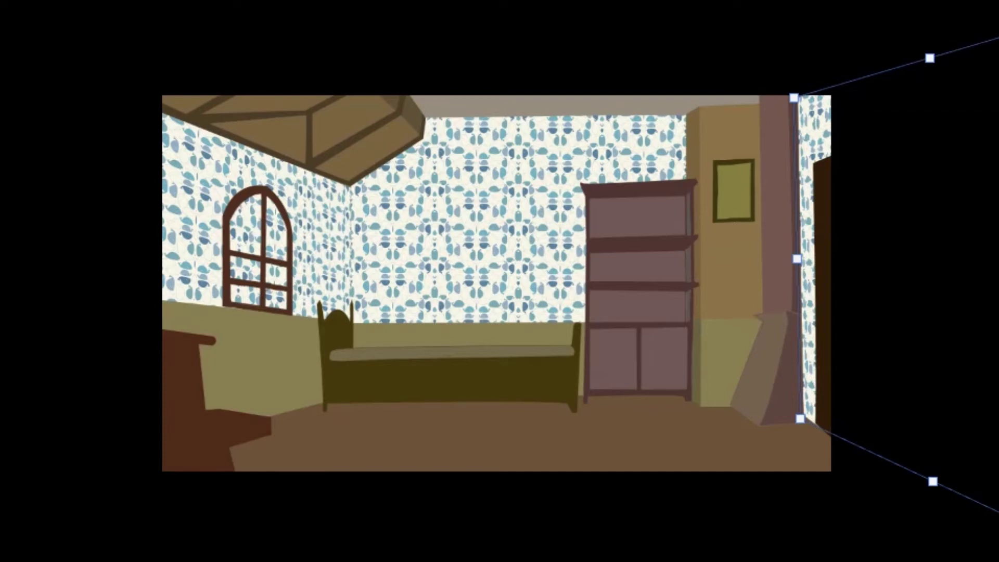
{"action": "key", "text": "Return"}
{"action": "left_click_drag", "start_coordinate": [614, 162], "coordinate": [975, 129]}
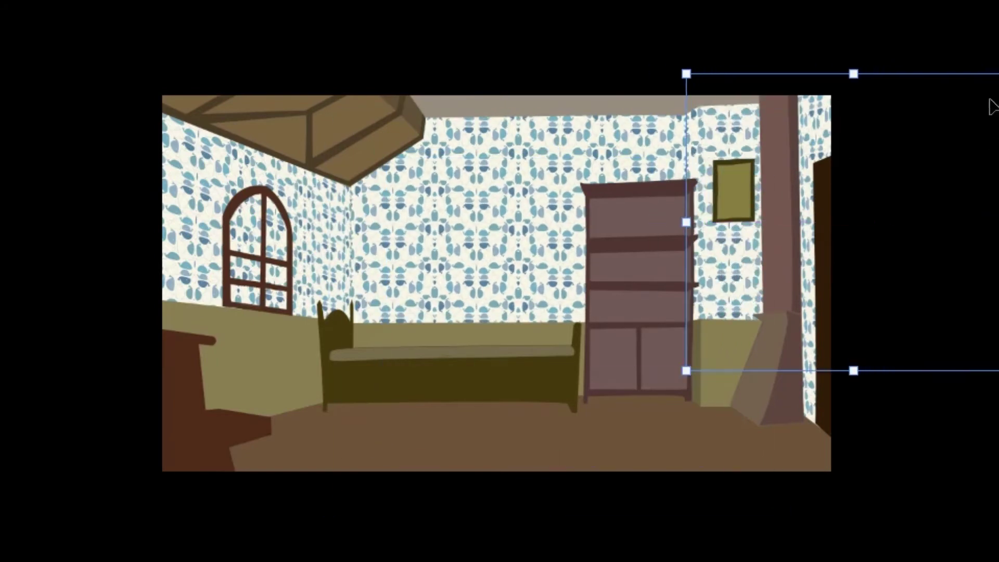
{"action": "key", "text": "Return"}
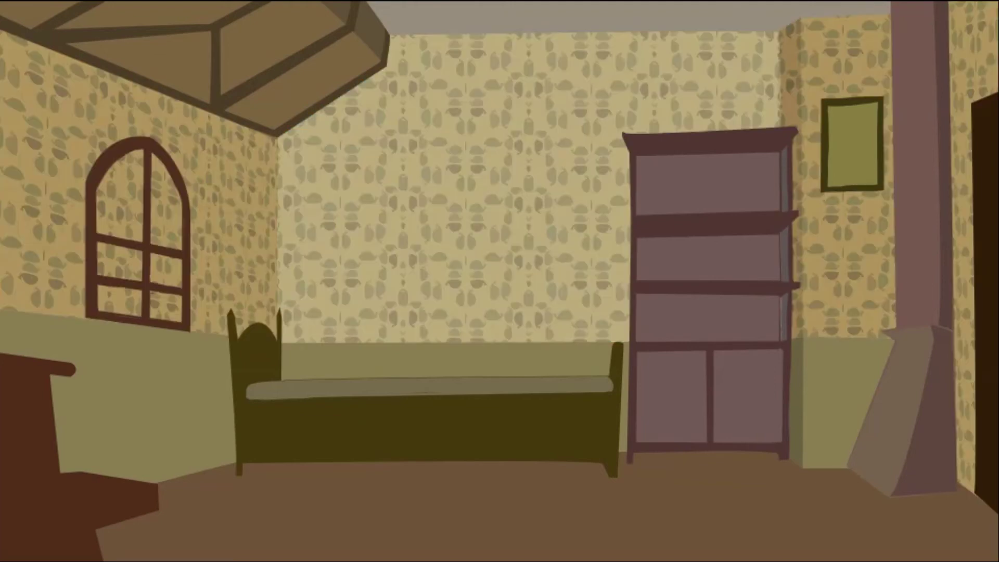
Distort the blue pattern's corner to follow the left wall's slant
{"action": "mouse_move", "coordinate": [430, 435]}
{"action": "left_mouse_down"}
{"action": "mouse_move", "coordinate": [369, 347]}
{"action": "mouse_move", "coordinate": [385, 270]}
{"action": "left_mouse_up"}
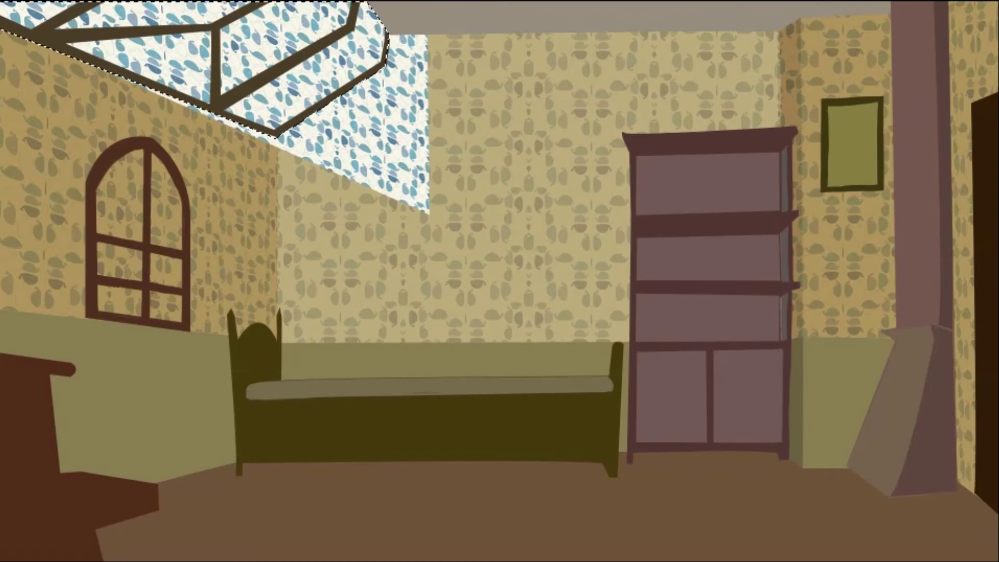
Delete the blue pattern spilling outside the skylight and deselect
{"action": "key", "text": "Delete"}
{"action": "key", "text": "ctrl+d"}
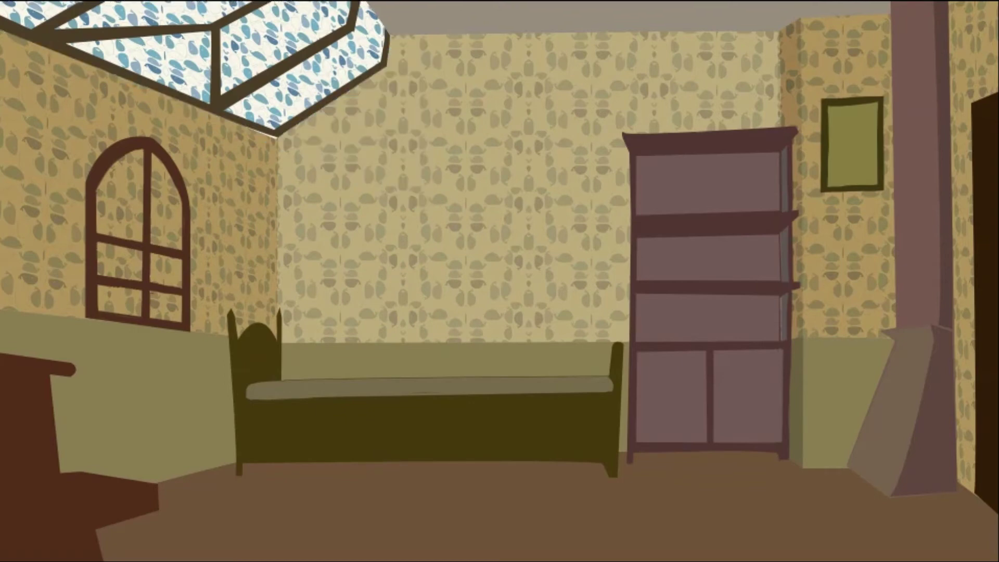
{"action": "key", "text": "b"}
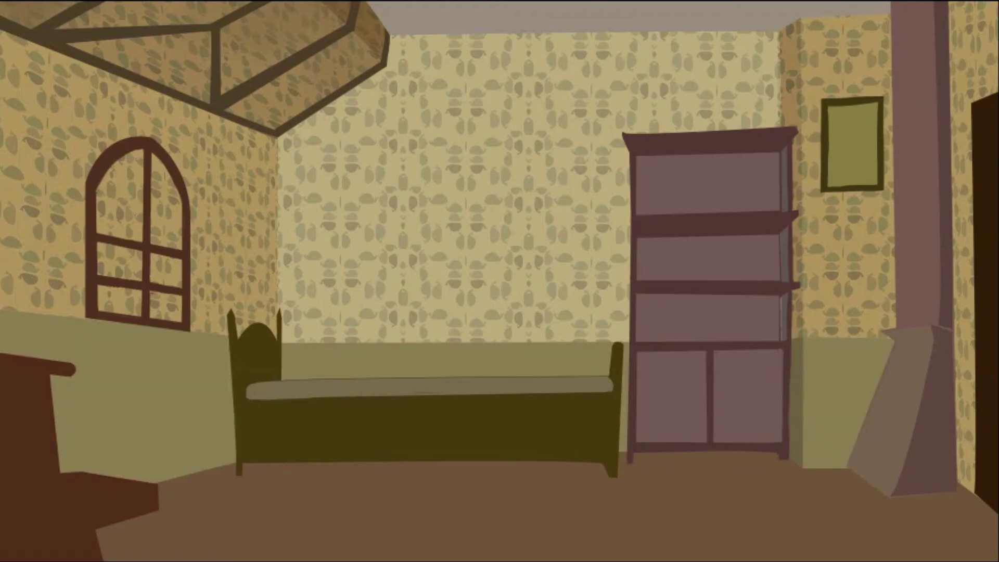
Outline the lower wall band along its base from left wall to right corner
{"action": "left_click", "coordinate": [281, 350]}
{"action": "left_click", "coordinate": [790, 349]}
{"action": "left_click", "coordinate": [925, 350]}
{"action": "left_click", "coordinate": [964, 301]}
{"action": "double_click", "coordinate": [4, 218]}
Add the bottom-left floor edge, cabinet base and pillar-side floor strip to the selection
{"action": "left_click", "coordinate": [110, 477], "text": "shift"}
{"action": "left_click", "coordinate": [270, 446]}
{"action": "left_click", "coordinate": [284, 468]}
{"action": "left_click", "coordinate": [268, 489]}
{"action": "double_click", "coordinate": [143, 504]}
{"action": "left_click", "coordinate": [611, 442], "text": "shift"}
{"action": "left_click", "coordinate": [686, 441]}
{"action": "double_click", "coordinate": [629, 460]}
{"action": "left_click", "coordinate": [783, 445], "text": "shift"}
{"action": "left_click", "coordinate": [923, 499]}
{"action": "double_click", "coordinate": [944, 455]}
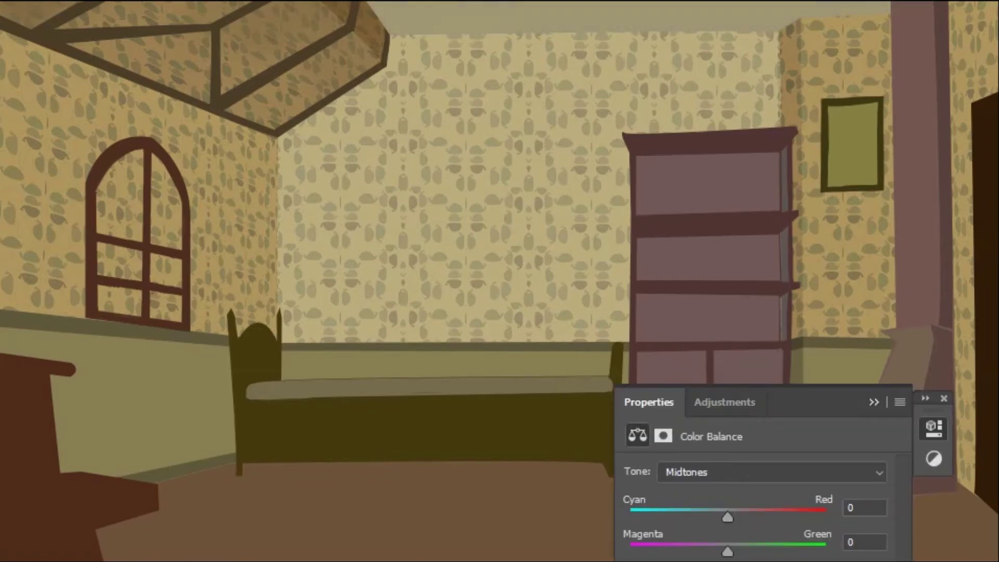
Warm the lower trim with Color Balance (Cyan-Red +28) and select the four window panes
{"action": "left_click", "coordinate": [868, 405]}
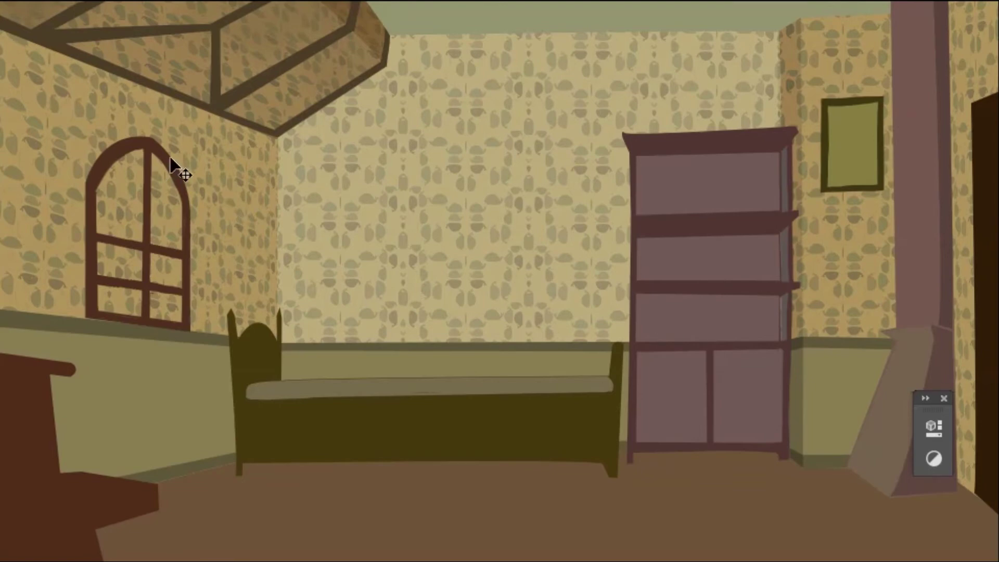
{"action": "left_click", "coordinate": [147, 193], "text": "shift"}
{"action": "left_click", "coordinate": [167, 300], "text": "shift"}
{"action": "left_click", "coordinate": [120, 260], "text": "shift"}
{"action": "left_click", "coordinate": [100, 187], "text": "shift"}
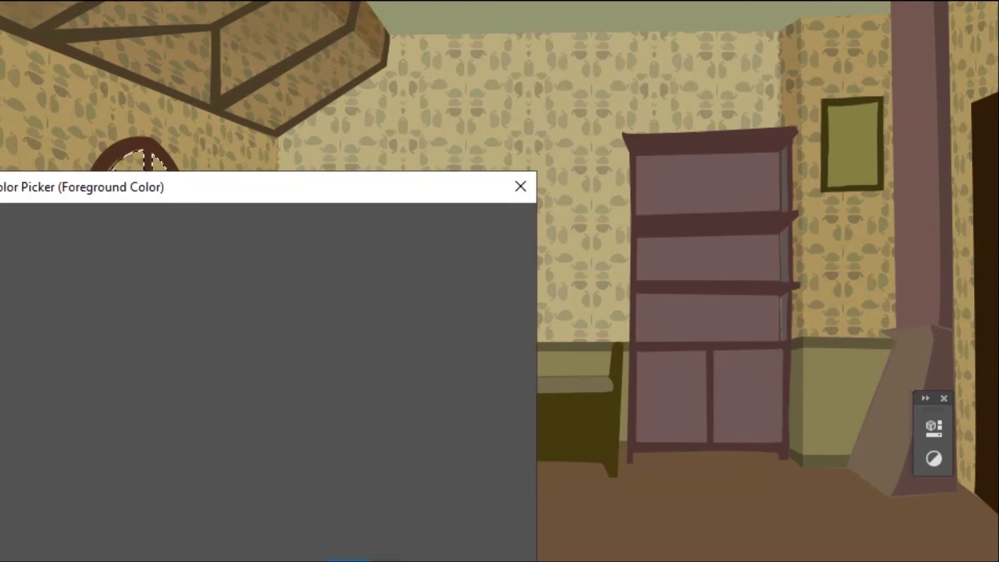
Fill the selected window panes with a chosen light blue
{"action": "mouse_move", "coordinate": [282, 361]}
{"action": "left_mouse_down"}
{"action": "mouse_move", "coordinate": [284, 385]}
{"action": "mouse_move", "coordinate": [284, 343]}
{"action": "left_mouse_up"}
{"action": "left_click_drag", "start_coordinate": [151, 288], "coordinate": [107, 260]}
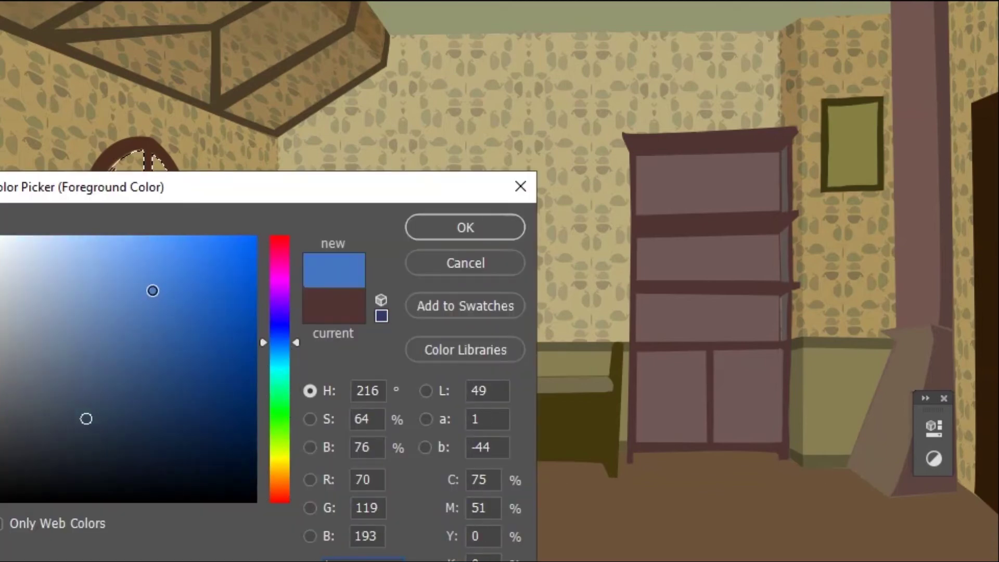
{"action": "left_click", "coordinate": [281, 357]}
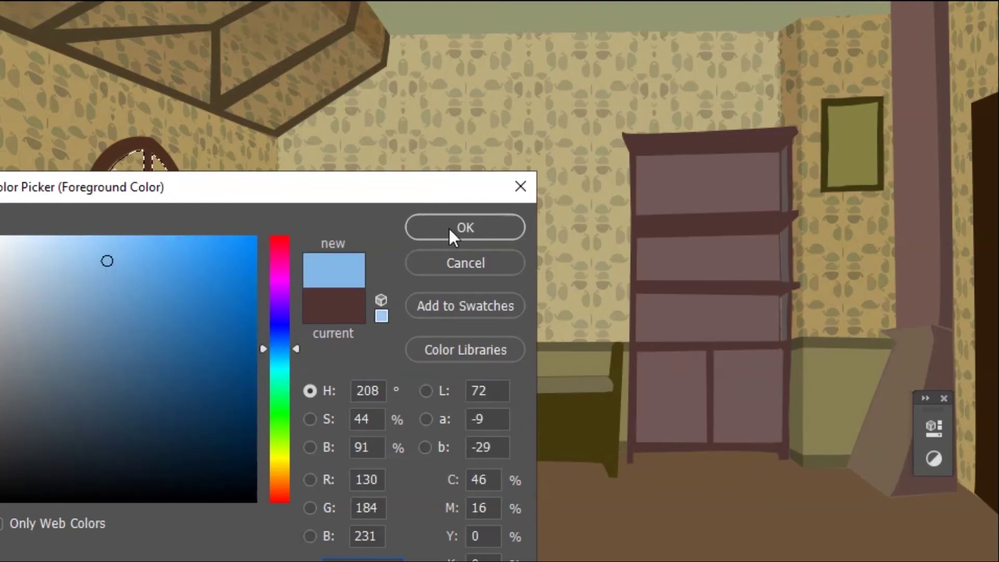
{"action": "left_click", "coordinate": [448, 232]}
{"action": "key", "text": "alt+BackSpace"}
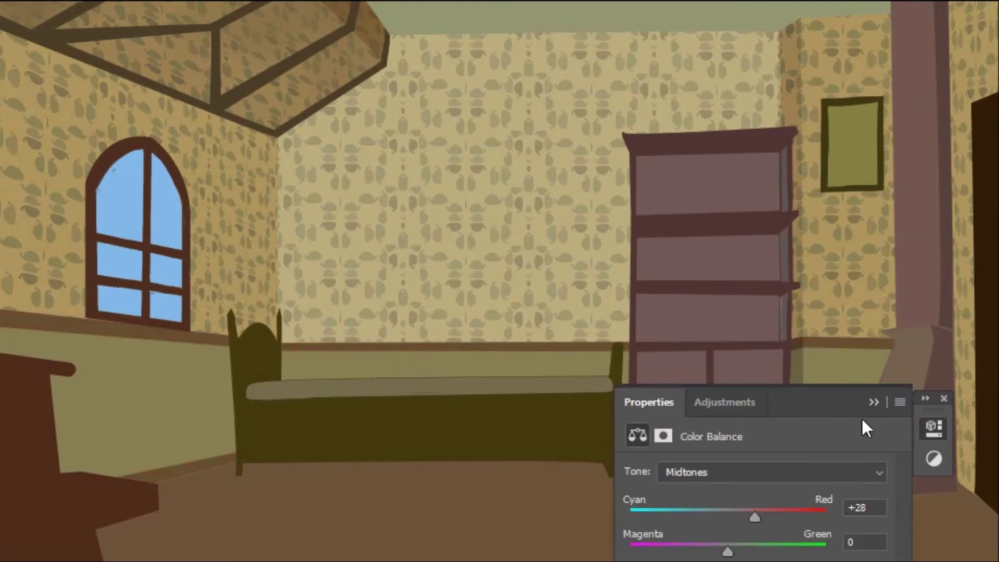
{"action": "left_click", "coordinate": [874, 401]}
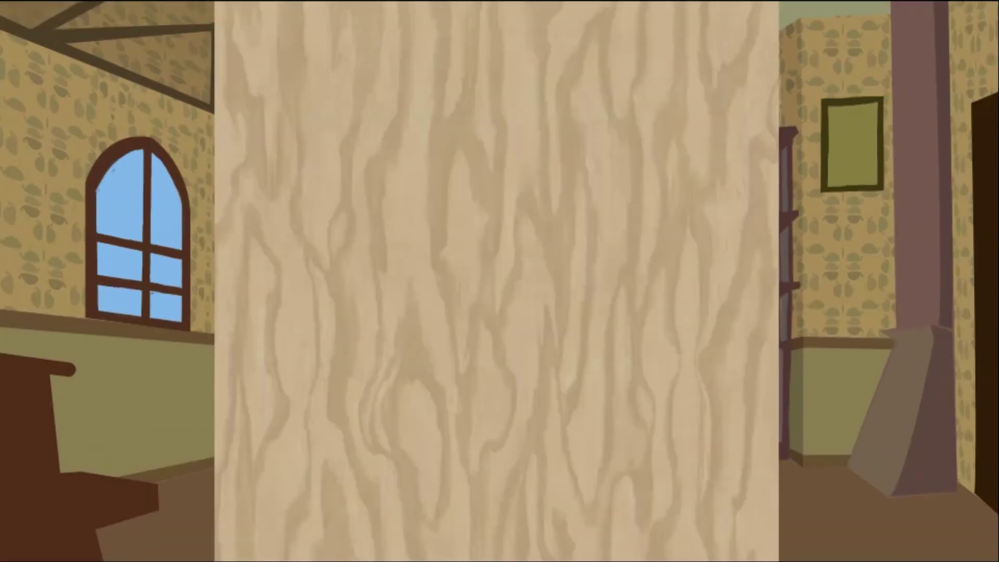
Shrink the wood texture to a square and tile mirrored copies into a larger panel
{"action": "key", "text": "ctrl+t"}
{"action": "left_click_drag", "start_coordinate": [775, 7], "coordinate": [572, 149]}
{"action": "right_click", "coordinate": [572, 227]}
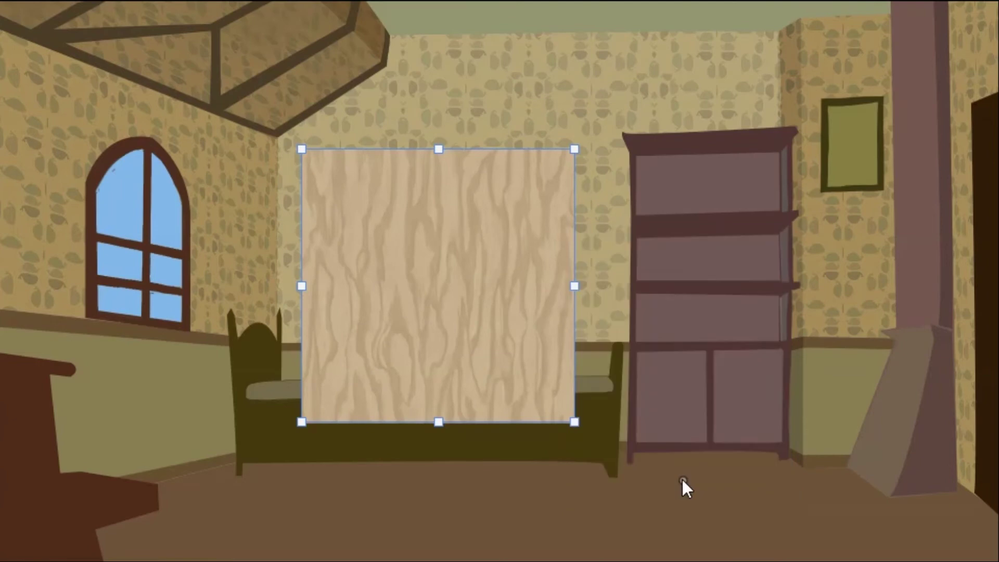
{"action": "left_click", "coordinate": [687, 486]}
{"action": "left_click_drag", "start_coordinate": [512, 281], "coordinate": [785, 271]}
{"action": "key", "text": "Return"}
{"action": "key", "text": "ctrl+alt+t"}
{"action": "left_click_drag", "start_coordinate": [786, 195], "coordinate": [783, 453]}
{"action": "right_click", "coordinate": [786, 460]}
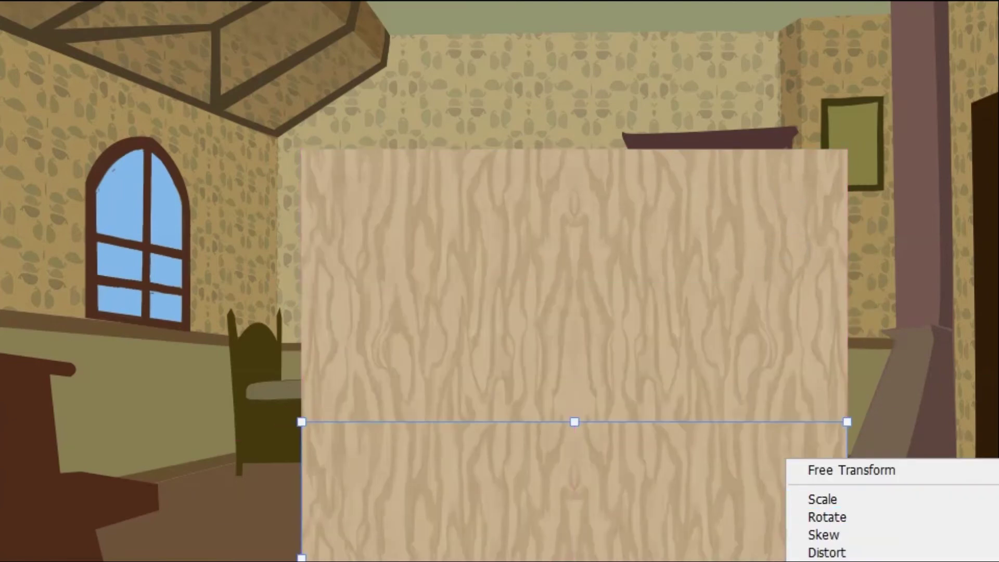
{"action": "key", "text": "Return"}
{"action": "mouse_move", "coordinate": [678, 263]}
{"action": "left_mouse_down"}
{"action": "mouse_move", "coordinate": [563, 122]}
{"action": "mouse_move", "coordinate": [795, 190]}
{"action": "left_mouse_up"}
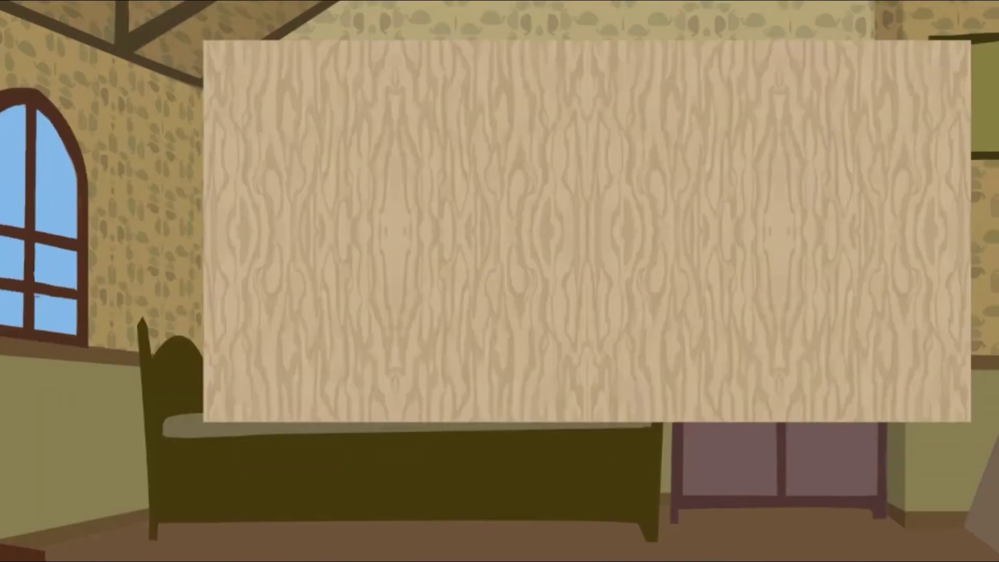
{"action": "left_click_drag", "start_coordinate": [901, 82], "coordinate": [906, 431]}
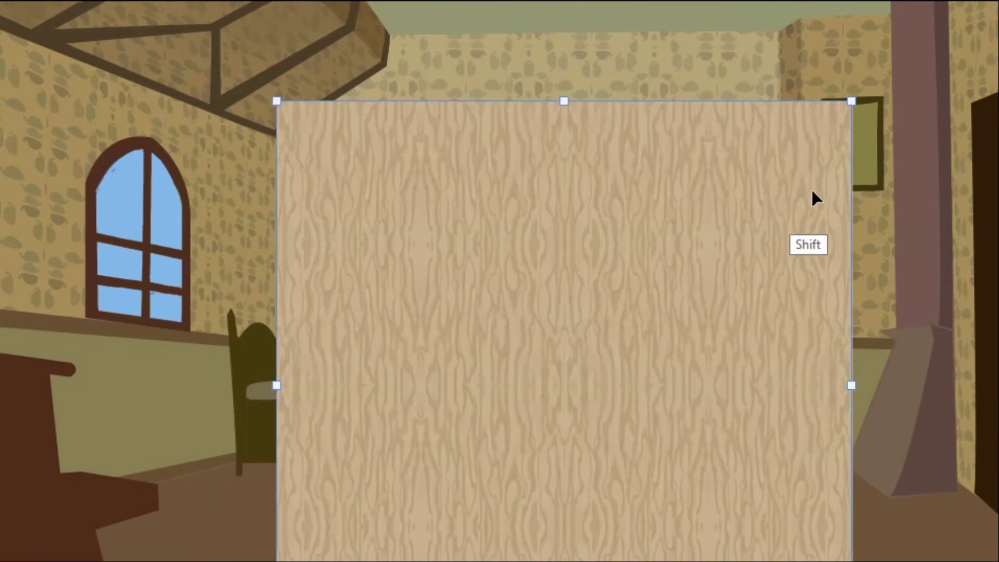
{"action": "left_click_drag", "start_coordinate": [811, 196], "coordinate": [593, 216]}
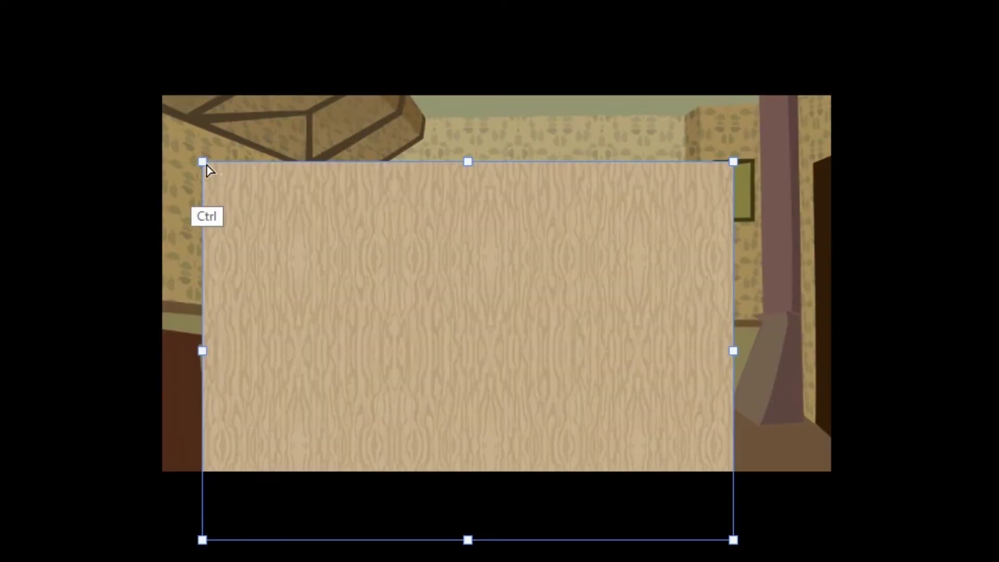
Distort the wood panel's corners into the floor plane and apply the perspective
{"action": "left_click_drag", "start_coordinate": [203, 163], "coordinate": [349, 382]}
{"action": "left_click_drag", "start_coordinate": [733, 162], "coordinate": [747, 389]}
{"action": "left_click_drag", "start_coordinate": [733, 540], "coordinate": [996, 544]}
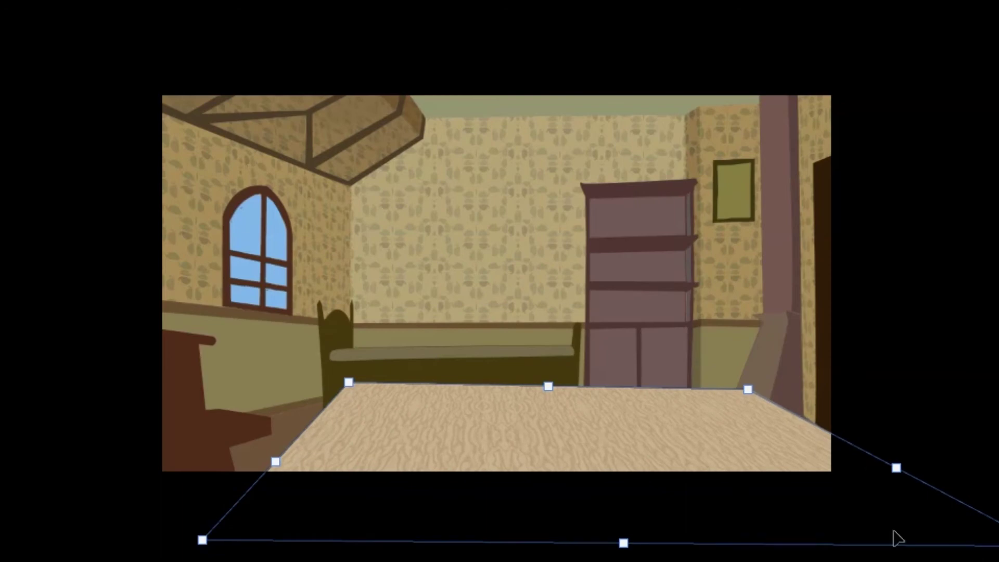
{"action": "left_click_drag", "start_coordinate": [202, 539], "coordinate": [5, 478]}
{"action": "left_click_drag", "start_coordinate": [996, 544], "coordinate": [998, 561]}
{"action": "left_click_drag", "start_coordinate": [748, 389], "coordinate": [758, 385]}
{"action": "left_click_drag", "start_coordinate": [3, 482], "coordinate": [0, 559]}
{"action": "left_click_drag", "start_coordinate": [758, 385], "coordinate": [742, 379]}
{"action": "left_click_drag", "start_coordinate": [967, 498], "coordinate": [988, 488]}
{"action": "key", "text": "ctrl+minus"}
{"action": "left_click_drag", "start_coordinate": [865, 433], "coordinate": [917, 430]}
{"action": "key", "text": "Return"}
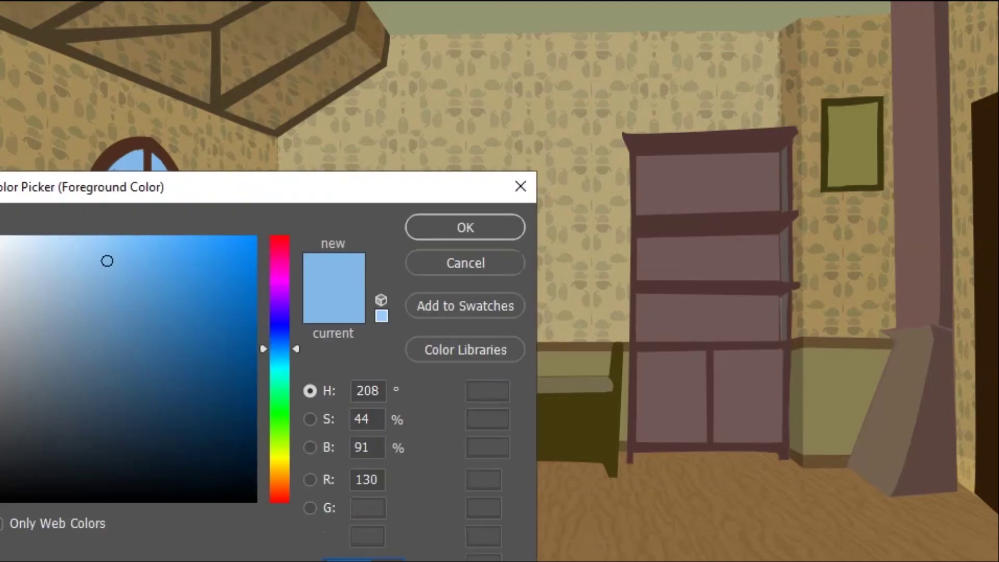
Draw dark blue plank lines across the left lower wall and its moulding
{"action": "left_click", "coordinate": [220, 423]}
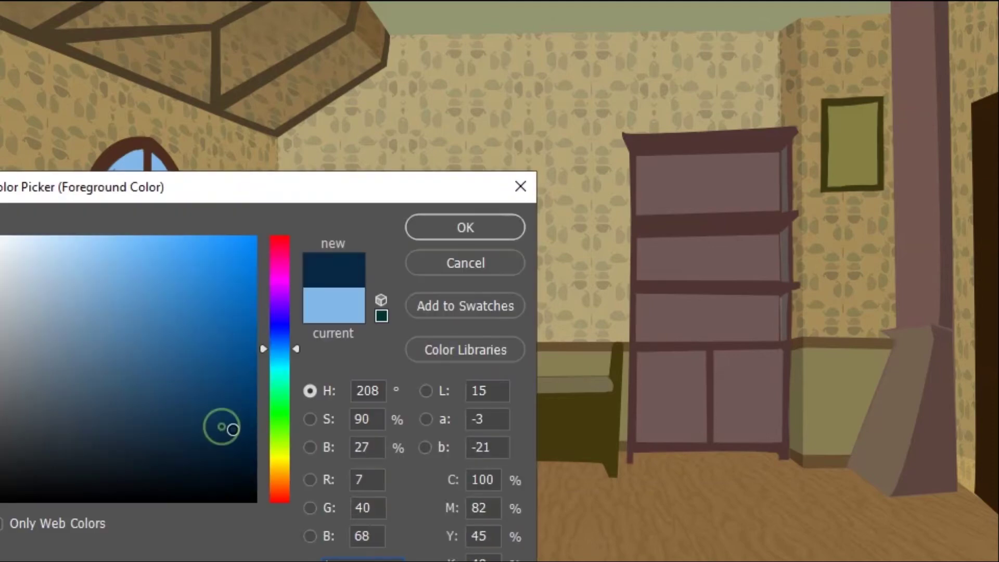
{"action": "key", "text": "Return"}
{"action": "left_click_drag", "start_coordinate": [1, 349], "coordinate": [283, 364]}
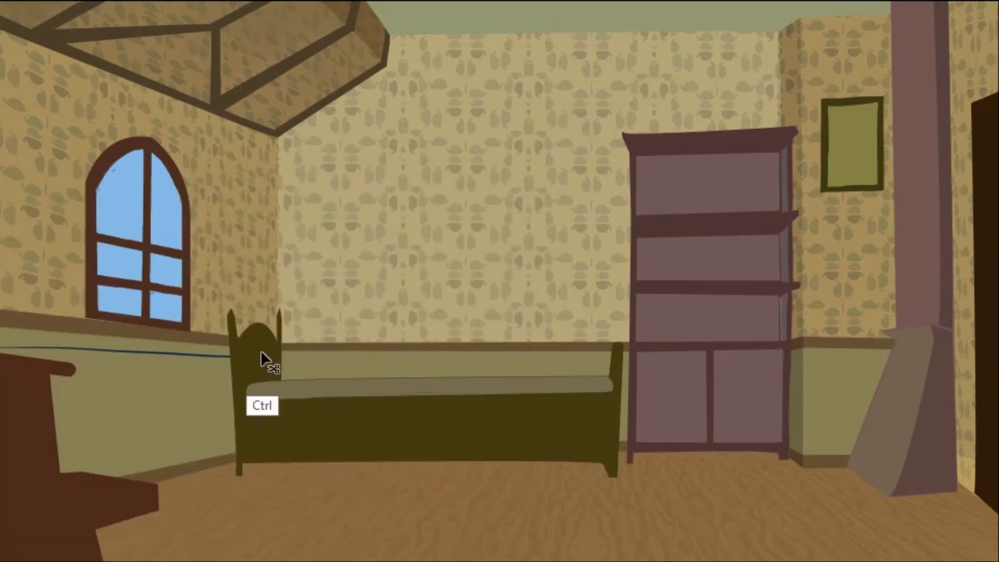
{"action": "left_click_drag", "start_coordinate": [49, 388], "coordinate": [231, 390]}
{"action": "left_click_drag", "start_coordinate": [76, 367], "coordinate": [231, 366]}
{"action": "mouse_move", "coordinate": [61, 403]}
{"action": "left_mouse_down"}
{"action": "mouse_move", "coordinate": [232, 402]}
{"action": "mouse_move", "coordinate": [57, 425]}
{"action": "left_mouse_up"}
{"action": "left_click_drag", "start_coordinate": [234, 434], "coordinate": [60, 447]}
{"action": "left_click_drag", "start_coordinate": [234, 451], "coordinate": [60, 467]}
{"action": "left_click", "coordinate": [52, 488]}
{"action": "key", "text": "Escape"}
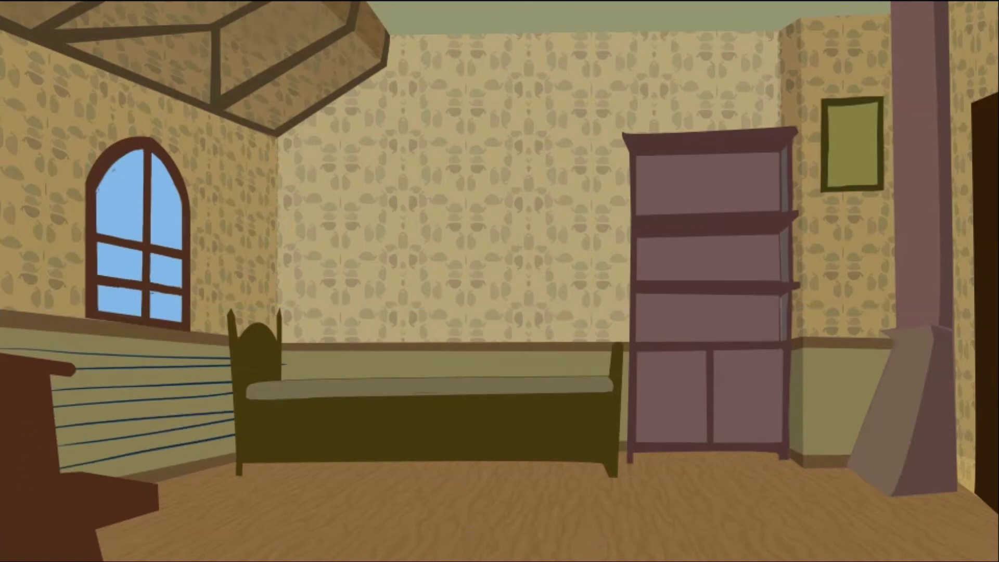
Skew the left wall's plank lines to follow the room's perspective
{"action": "left_click", "coordinate": [141, 396]}
{"action": "left_click_drag", "start_coordinate": [290, 347], "coordinate": [297, 353]}
{"action": "left_click_drag", "start_coordinate": [288, 471], "coordinate": [298, 469]}
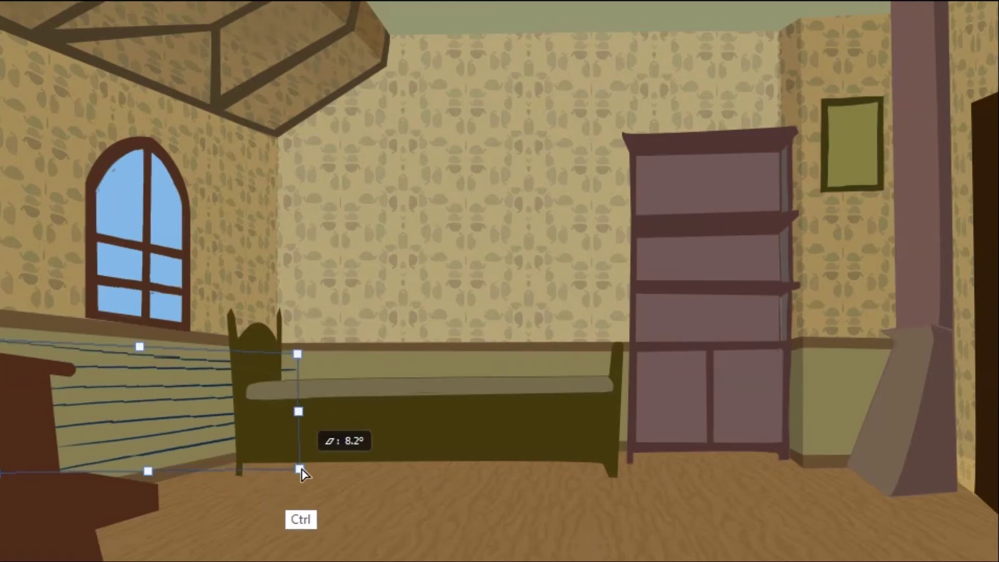
{"action": "key", "text": "Escape"}
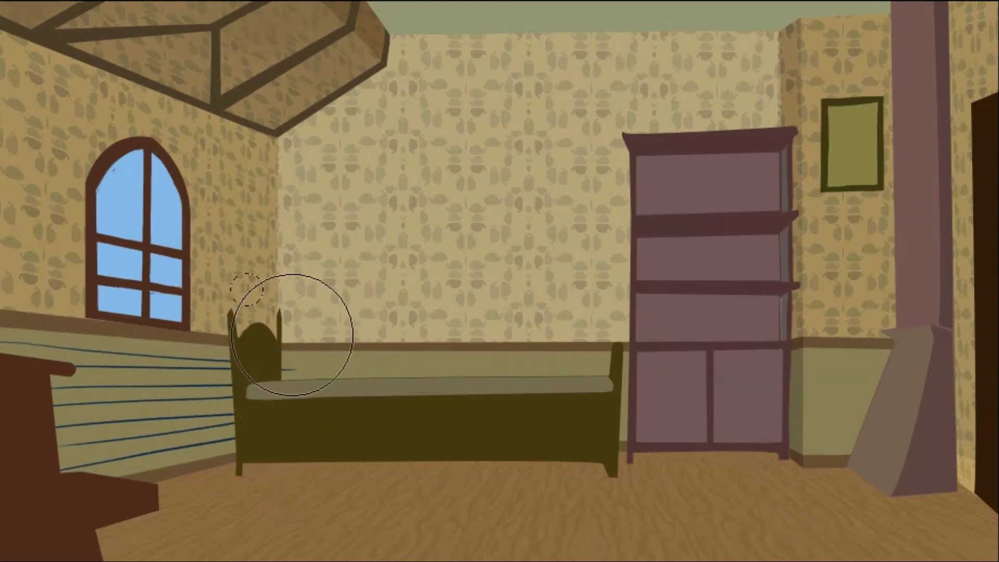
Add straight plank lines on the wall behind the bed
{"action": "left_click", "coordinate": [280, 359]}
{"action": "left_click", "coordinate": [643, 360], "text": "shift"}
{"action": "left_click", "coordinate": [284, 367]}
{"action": "left_click", "coordinate": [633, 369], "text": "shift"}
{"action": "left_click", "coordinate": [286, 374]}
{"action": "left_click", "coordinate": [645, 403], "text": "shift"}
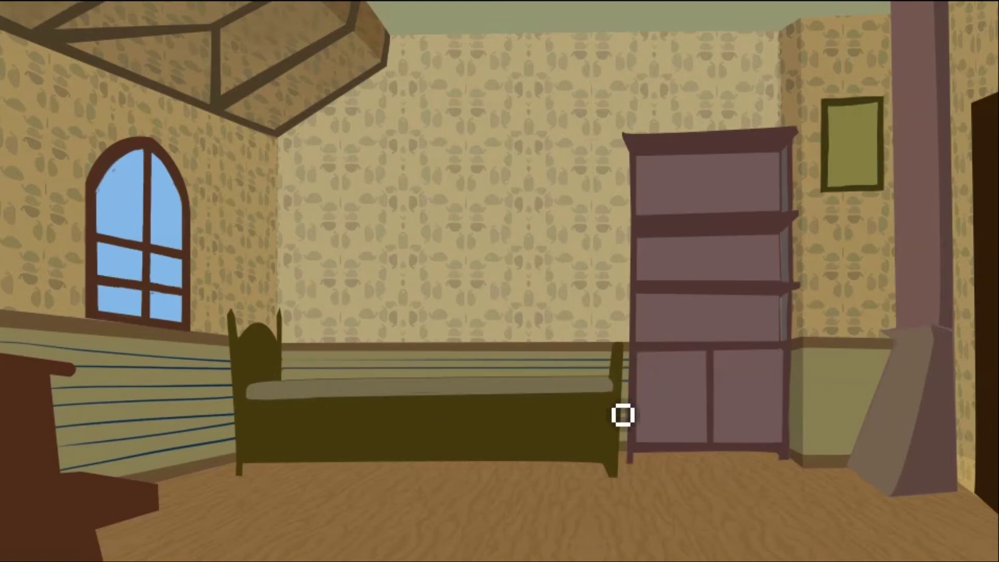
Add plank lines on the right wall, including low ones near the broom
{"action": "left_click", "coordinate": [815, 371]}
{"action": "left_click", "coordinate": [915, 372], "text": "shift"}
{"action": "left_click", "coordinate": [815, 388]}
{"action": "left_click", "coordinate": [908, 387], "text": "shift"}
{"action": "left_click", "coordinate": [816, 404]}
{"action": "left_click", "coordinate": [900, 432], "text": "shift"}
{"action": "left_click", "coordinate": [798, 430]}
{"action": "left_click", "coordinate": [854, 437], "text": "shift"}
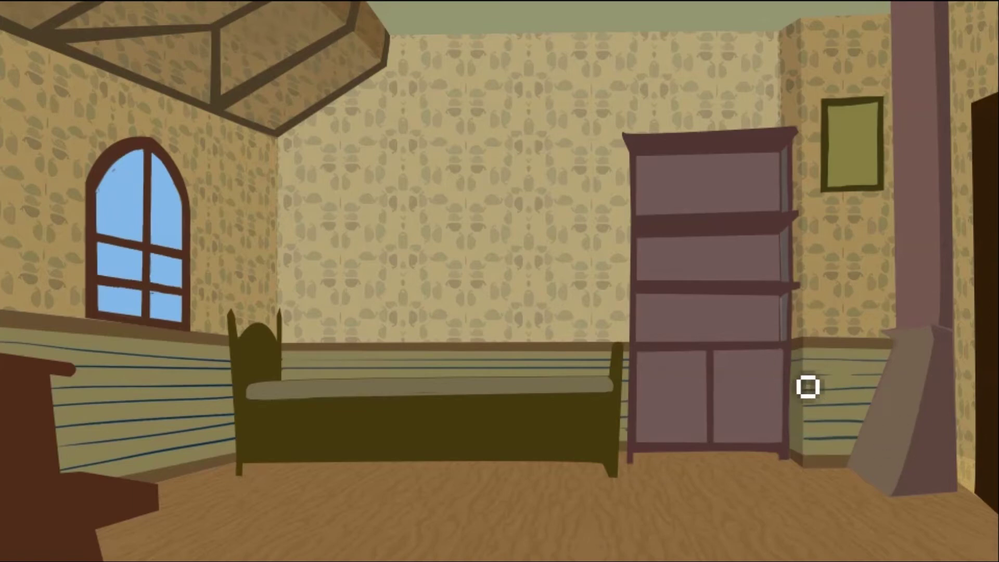
{"action": "left_click", "coordinate": [788, 404]}
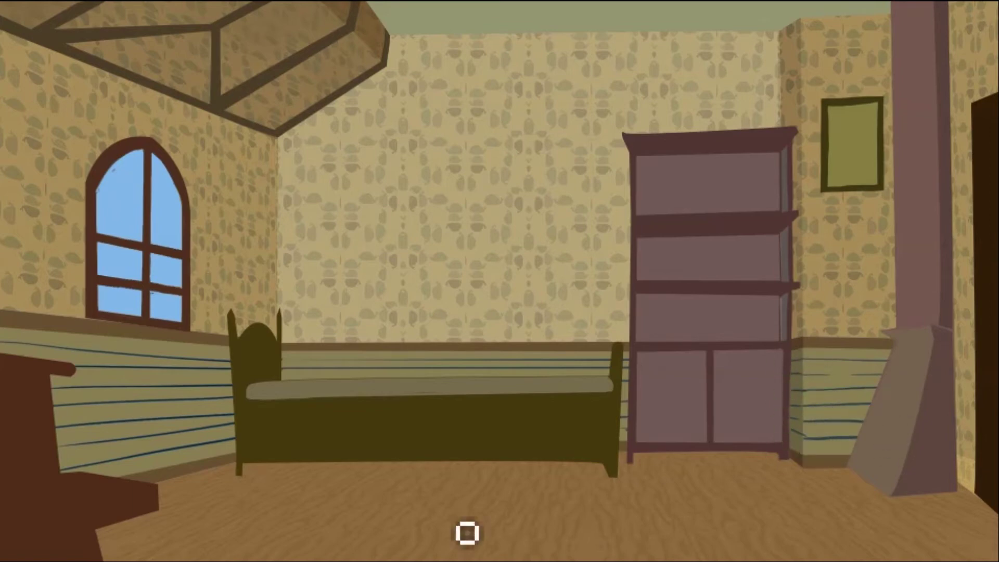
Fill the strip between the broom and door with the lower wall colour
{"action": "left_click_drag", "start_coordinate": [957, 481], "coordinate": [972, 492]}
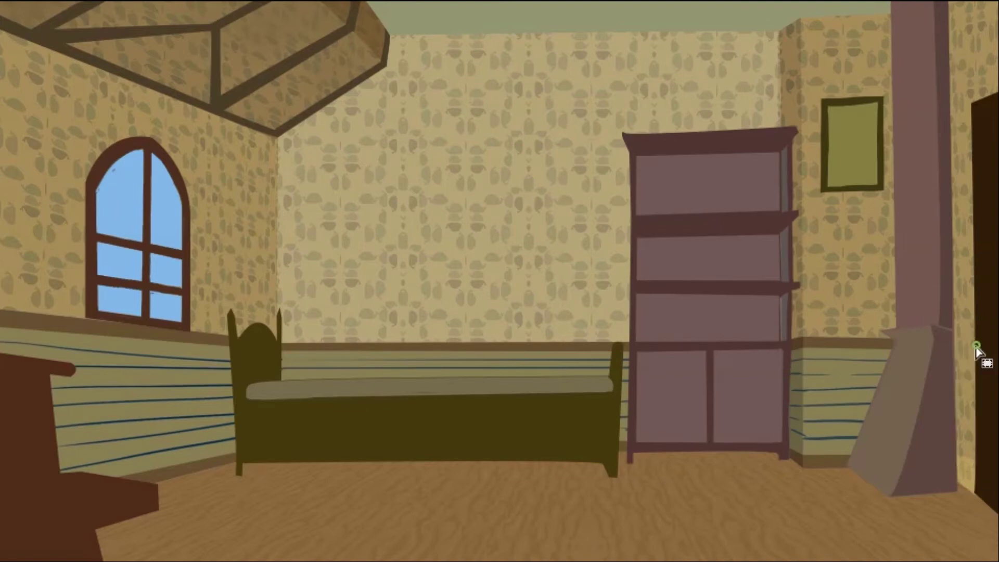
{"action": "left_click", "coordinate": [832, 346], "text": "ctrl"}
{"action": "key", "text": "shift+BackSpace"}
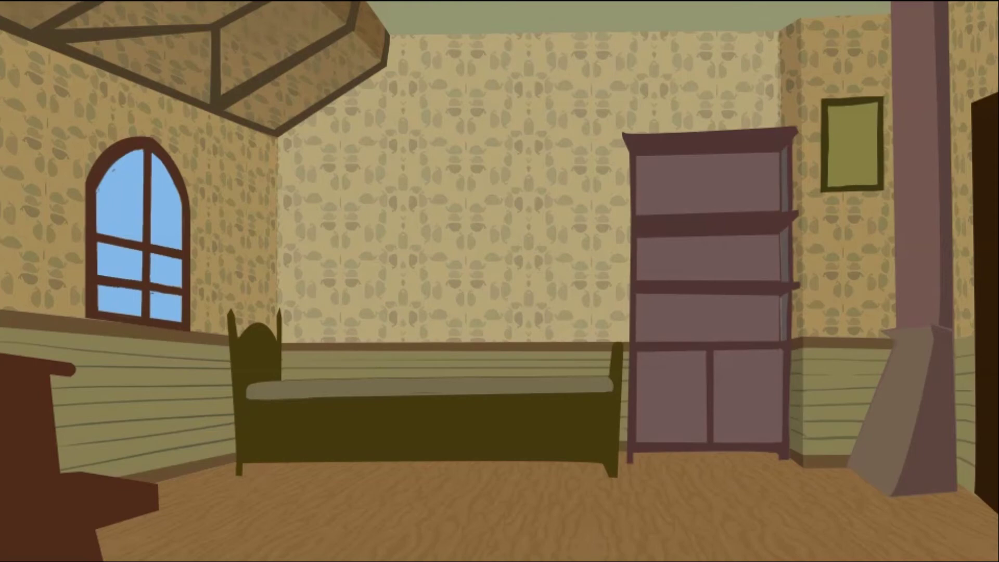
Outline a small patch by the right wall, then adjust the right-side wall piece
{"action": "left_click_drag", "start_coordinate": [953, 339], "coordinate": [976, 344]}
{"action": "left_click", "coordinate": [956, 467], "text": "shift"}
{"action": "key", "text": "Escape"}
{"action": "key", "text": "i"}
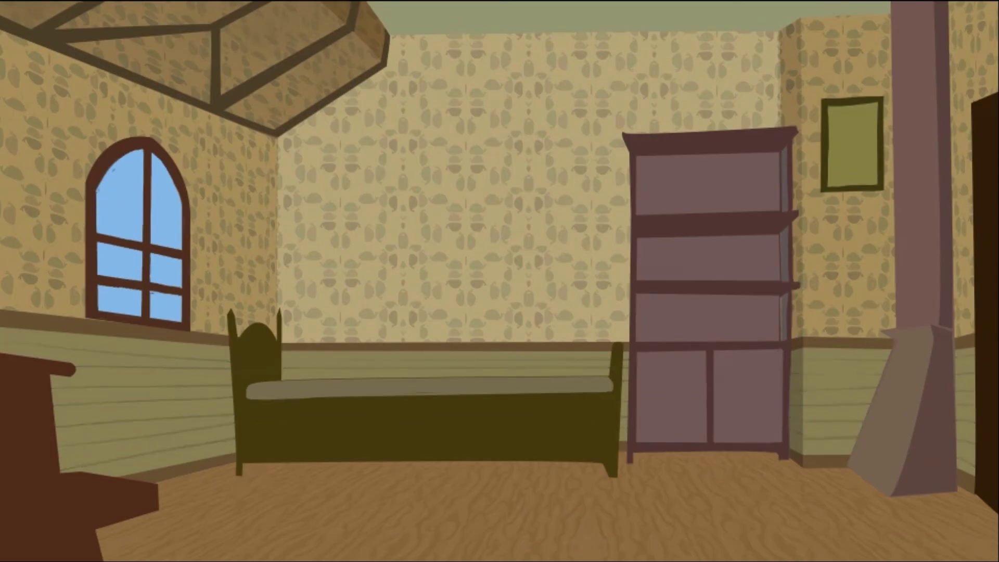
{"action": "key", "text": "ctrl+t"}
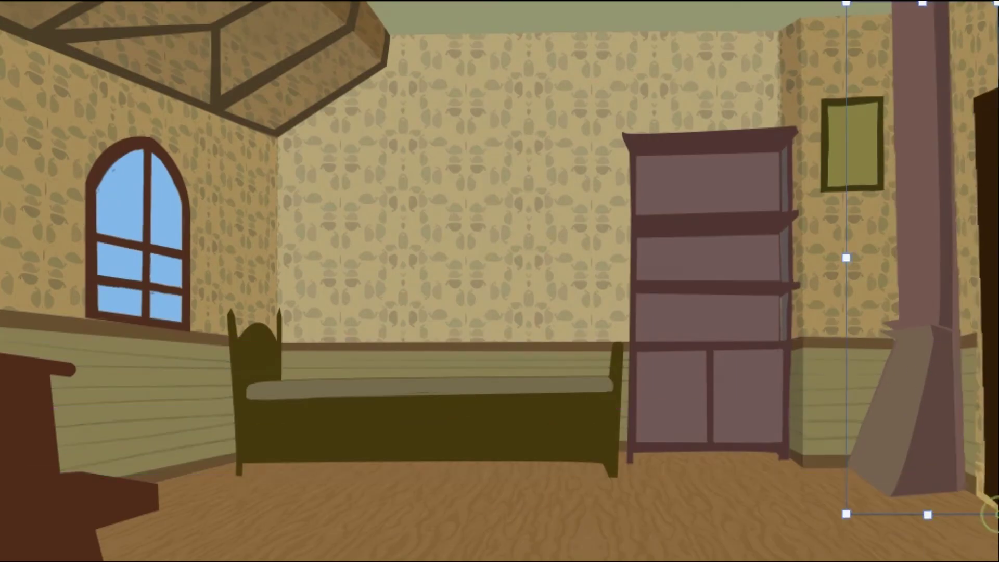
{"action": "key", "text": "Return"}
{"action": "key", "text": "b"}
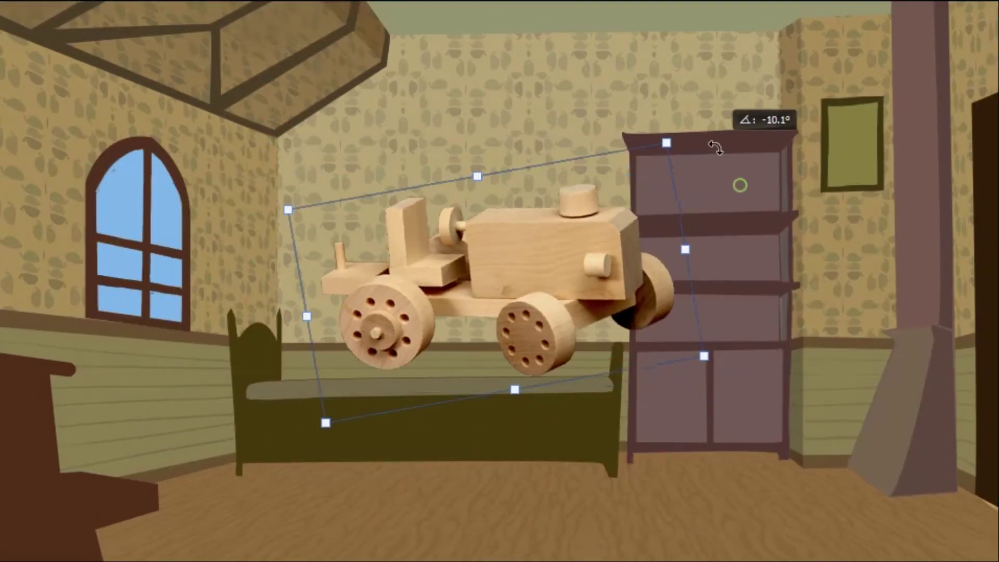
Shrink the wooden toy and set it level on the floor near the bed
{"action": "left_click_drag", "start_coordinate": [664, 143], "coordinate": [663, 175]}
{"action": "mouse_move", "coordinate": [494, 281]}
{"action": "left_mouse_down"}
{"action": "mouse_move", "coordinate": [671, 397]}
{"action": "mouse_move", "coordinate": [687, 458]}
{"action": "mouse_move", "coordinate": [683, 442]}
{"action": "left_mouse_up"}
{"action": "key", "text": "Return"}
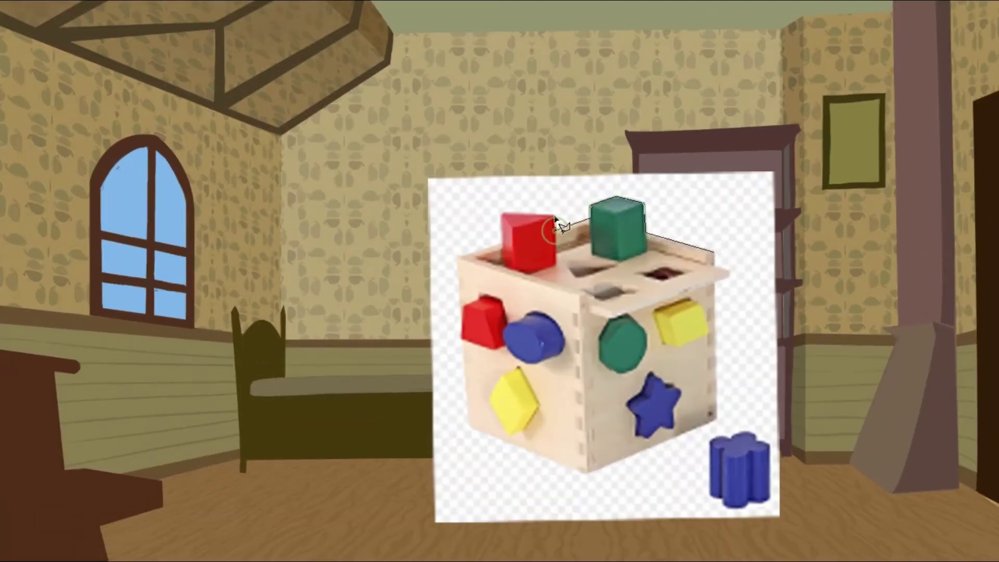
Cut out the shape-sorter cube, shrink it and move it to the bottom-left corner
{"action": "left_click", "coordinate": [472, 426]}
{"action": "left_click", "coordinate": [589, 470]}
{"action": "left_click", "coordinate": [714, 419]}
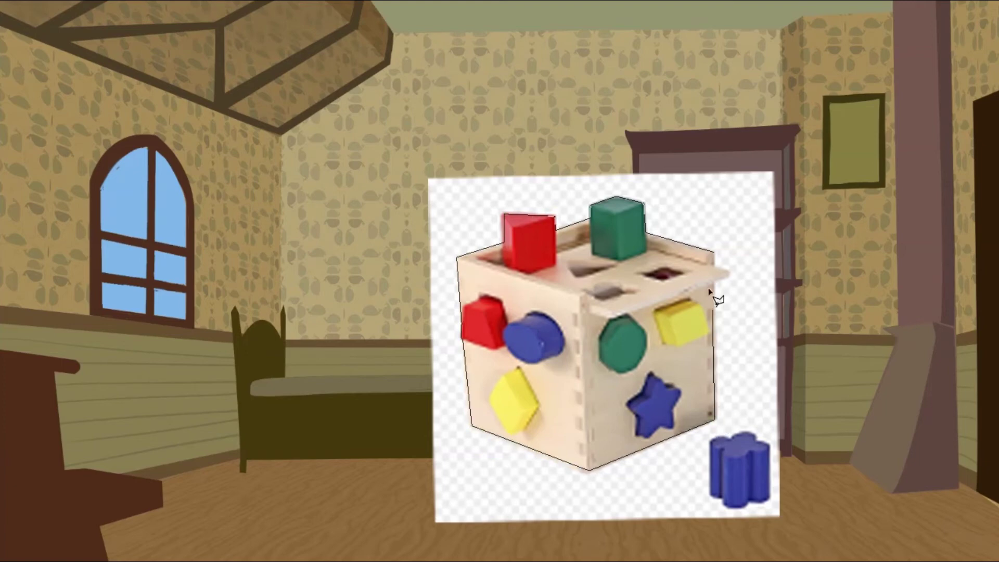
{"action": "double_click", "coordinate": [726, 271]}
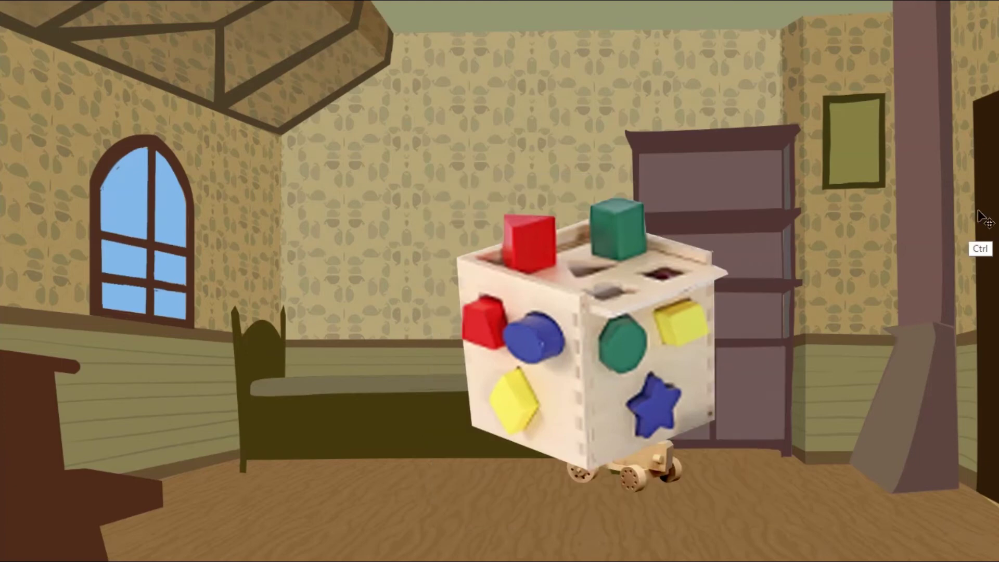
{"action": "left_click_drag", "start_coordinate": [751, 223], "coordinate": [658, 279]}
{"action": "left_click_drag", "start_coordinate": [629, 327], "coordinate": [177, 485]}
{"action": "mouse_move", "coordinate": [124, 429]}
{"action": "left_mouse_down"}
{"action": "mouse_move", "coordinate": [123, 460]}
{"action": "mouse_move", "coordinate": [118, 430]}
{"action": "left_mouse_up"}
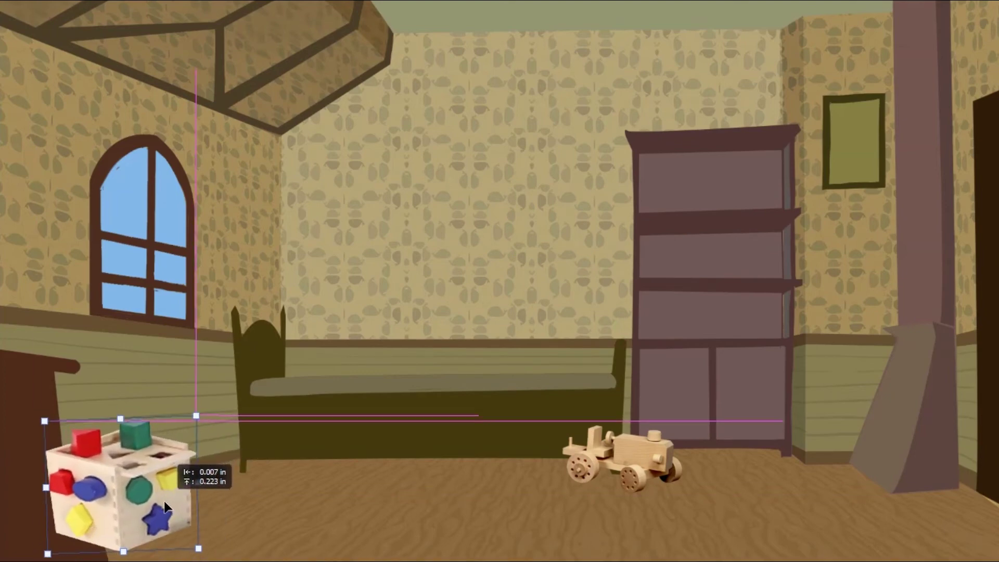
Skew the cube to the room's perspective and fit it beside the bed
{"action": "left_click_drag", "start_coordinate": [203, 509], "coordinate": [67, 441]}
{"action": "mouse_move", "coordinate": [190, 435]}
{"action": "left_mouse_down"}
{"action": "mouse_move", "coordinate": [186, 443]}
{"action": "mouse_move", "coordinate": [195, 435]}
{"action": "left_mouse_up"}
{"action": "left_click_drag", "start_coordinate": [196, 545], "coordinate": [198, 536]}
{"action": "left_click_drag", "start_coordinate": [190, 442], "coordinate": [188, 445]}
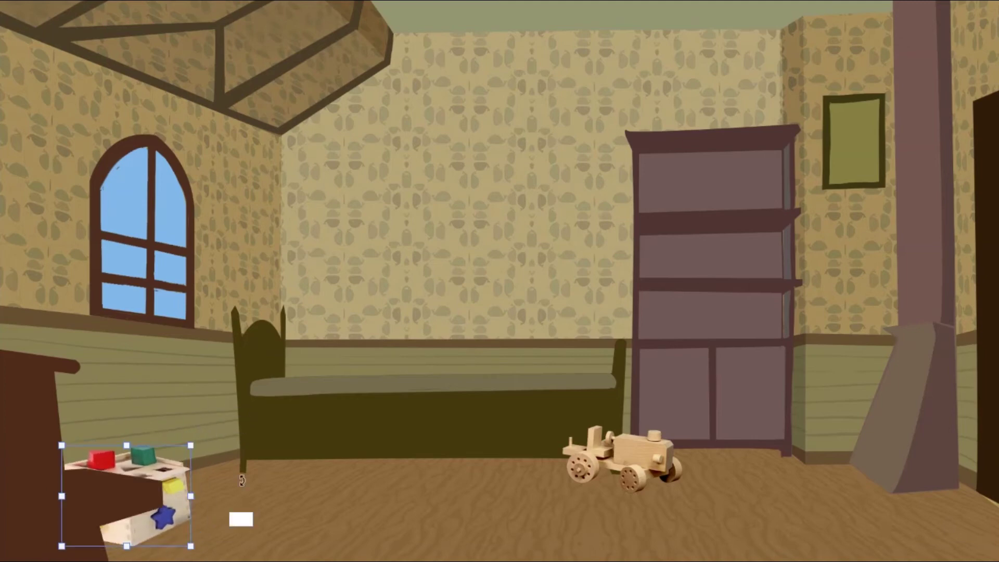
{"action": "left_click_drag", "start_coordinate": [175, 504], "coordinate": [221, 476]}
{"action": "left_click_drag", "start_coordinate": [236, 416], "coordinate": [220, 439]}
{"action": "key", "text": "Return"}
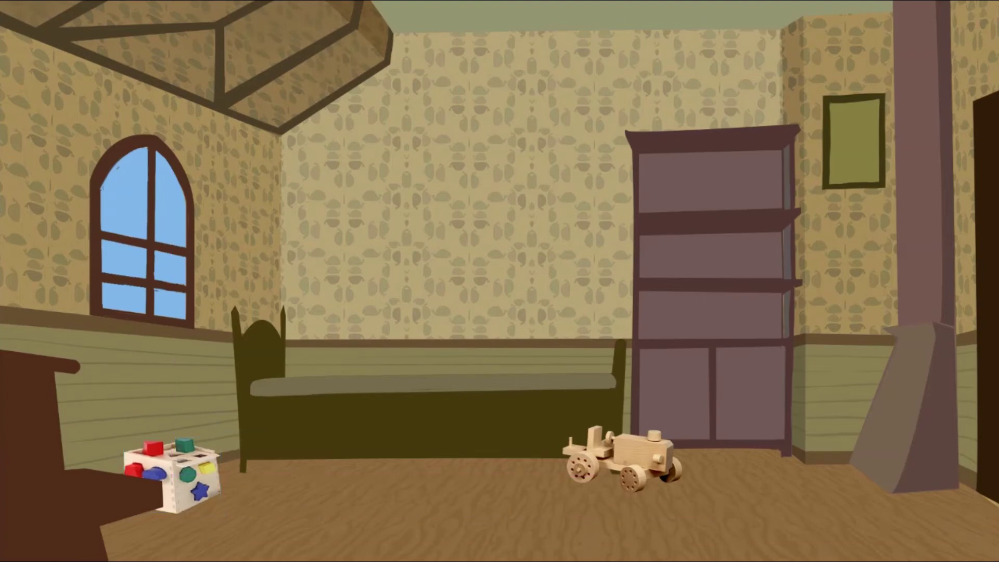
Place the rocking horse in the right corner and a shrunken, flipped blue truck beside it
{"action": "key", "text": "ctrl+v"}
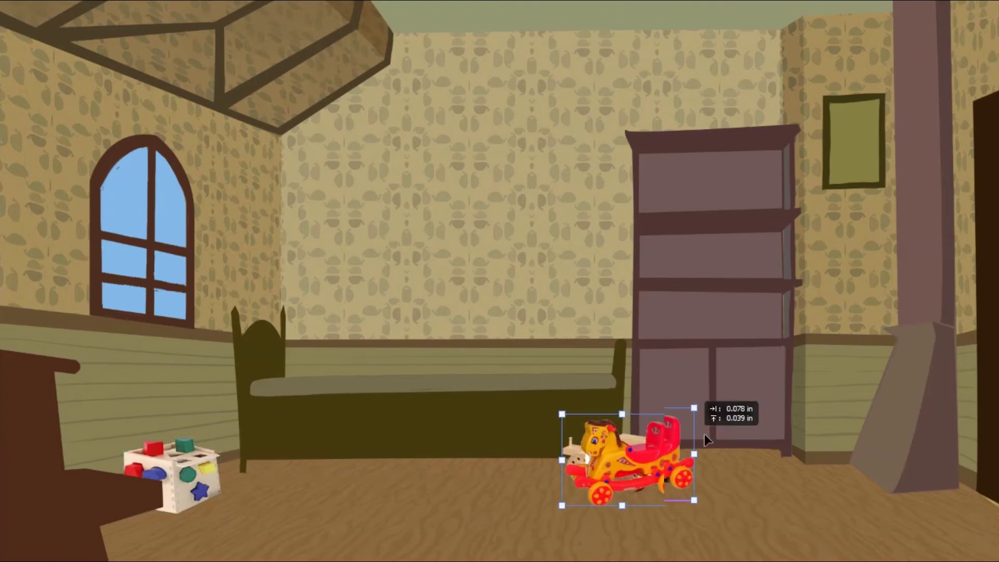
{"action": "left_click_drag", "start_coordinate": [622, 450], "coordinate": [812, 442]}
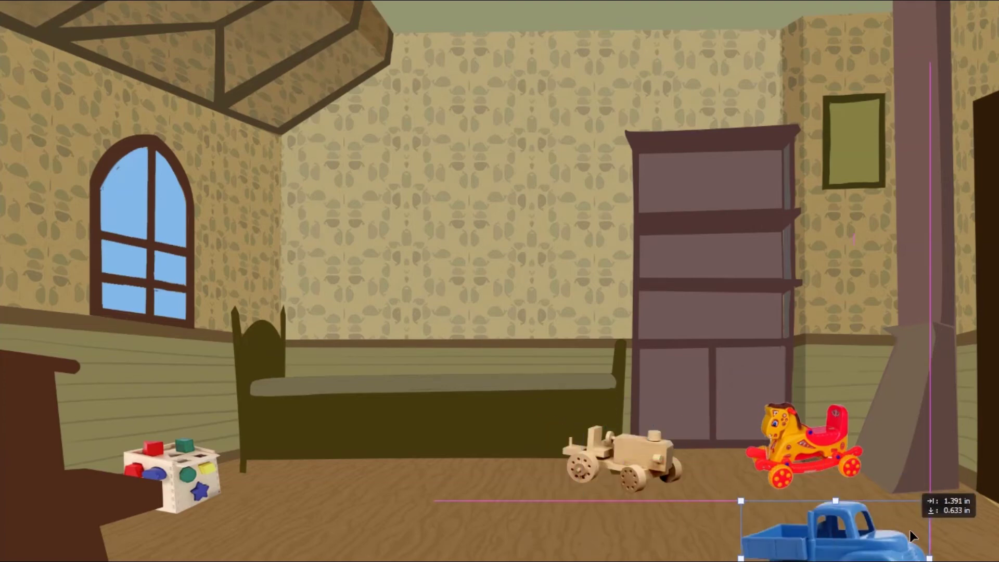
{"action": "left_click_drag", "start_coordinate": [570, 418], "coordinate": [536, 419]}
{"action": "left_click_drag", "start_coordinate": [484, 448], "coordinate": [671, 431]}
{"action": "right_click", "coordinate": [702, 431]}
{"action": "left_click", "coordinate": [749, 546]}
{"action": "mouse_move", "coordinate": [723, 403]}
{"action": "left_mouse_down"}
{"action": "mouse_move", "coordinate": [732, 469]}
{"action": "mouse_move", "coordinate": [814, 482]}
{"action": "mouse_move", "coordinate": [510, 449]}
{"action": "left_mouse_up"}
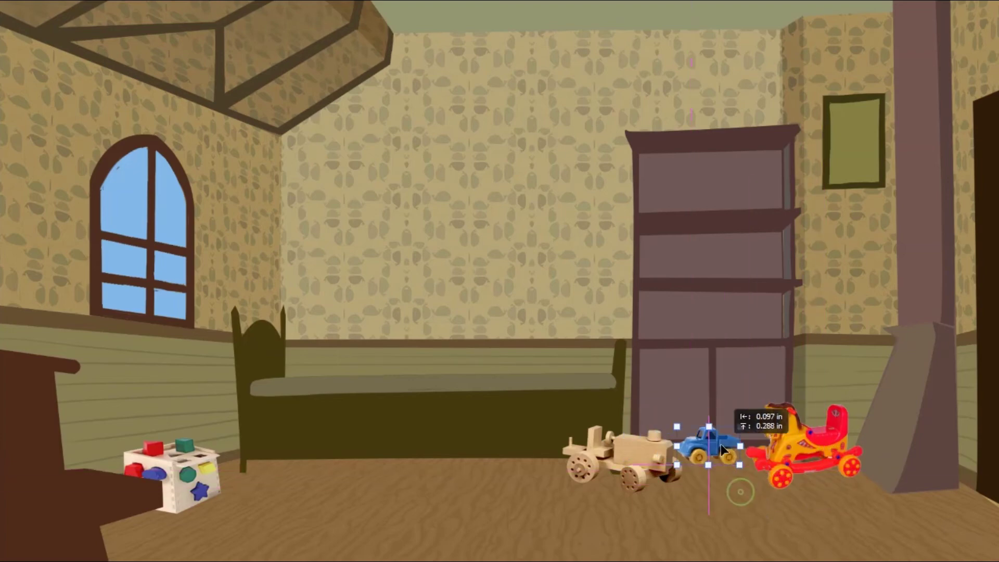
{"action": "left_click", "coordinate": [828, 355]}
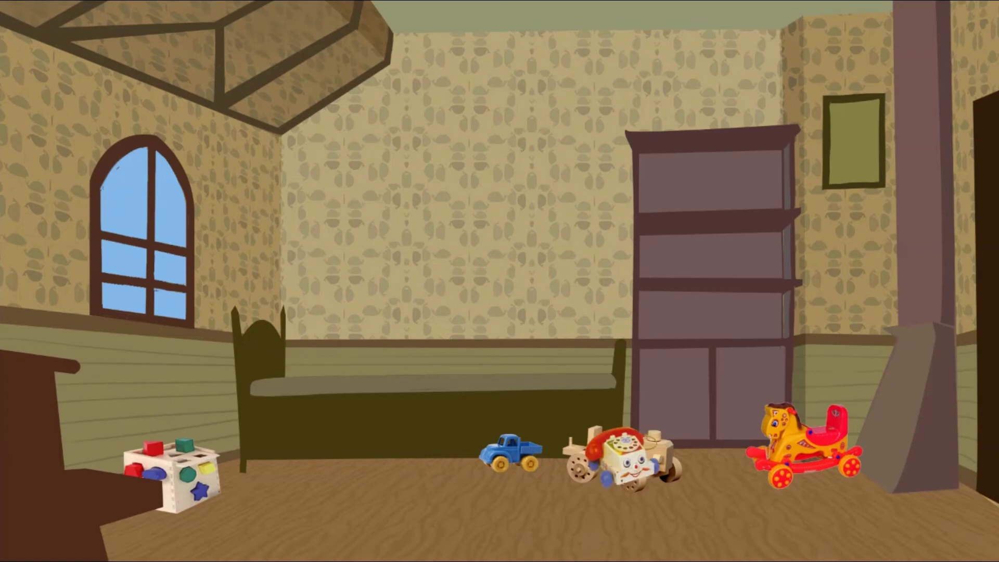
Move the toy telephone beside the shape sorter, leaving it unrotated
{"action": "left_click_drag", "start_coordinate": [650, 452], "coordinate": [264, 458]}
{"action": "left_click", "coordinate": [298, 433]}
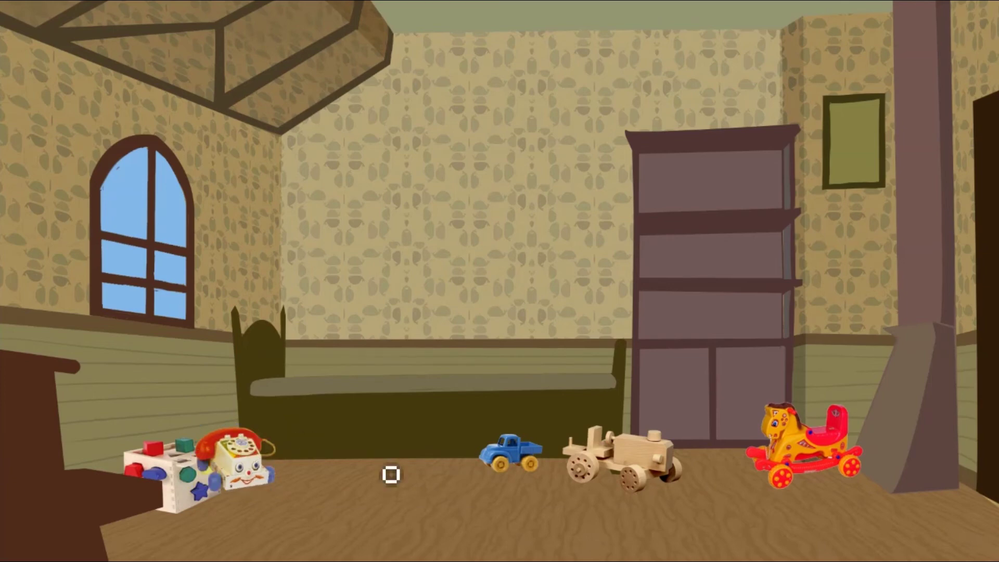
{"action": "left_click_drag", "start_coordinate": [245, 472], "coordinate": [276, 463]}
{"action": "left_click", "coordinate": [265, 457]}
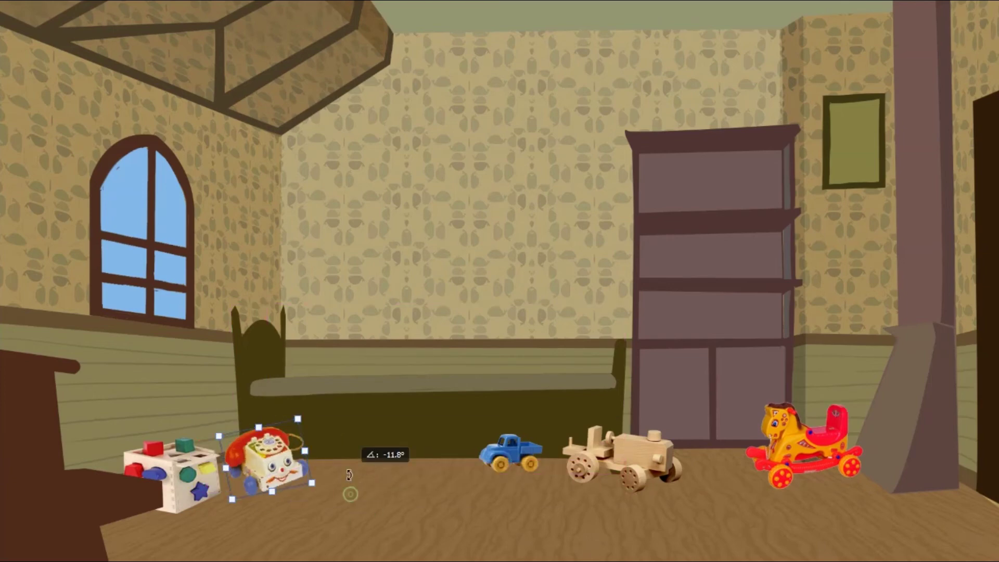
{"action": "left_click_drag", "start_coordinate": [298, 427], "coordinate": [301, 479]}
{"action": "key", "text": "ctrl+z"}
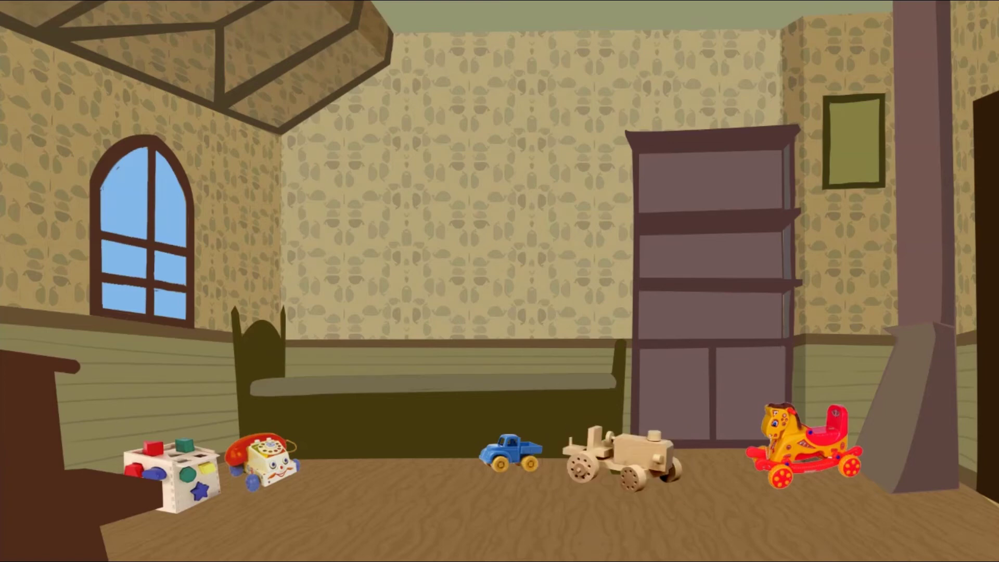
Enlarge the toy box into the bottom-right corner and move the telephone before the bookcase
{"action": "left_click", "coordinate": [661, 432]}
{"action": "mouse_move", "coordinate": [676, 421]}
{"action": "left_mouse_down"}
{"action": "mouse_move", "coordinate": [764, 386]}
{"action": "mouse_move", "coordinate": [765, 346]}
{"action": "mouse_move", "coordinate": [772, 476]}
{"action": "mouse_move", "coordinate": [753, 345]}
{"action": "mouse_move", "coordinate": [545, 533]}
{"action": "left_mouse_up"}
{"action": "key", "text": "v"}
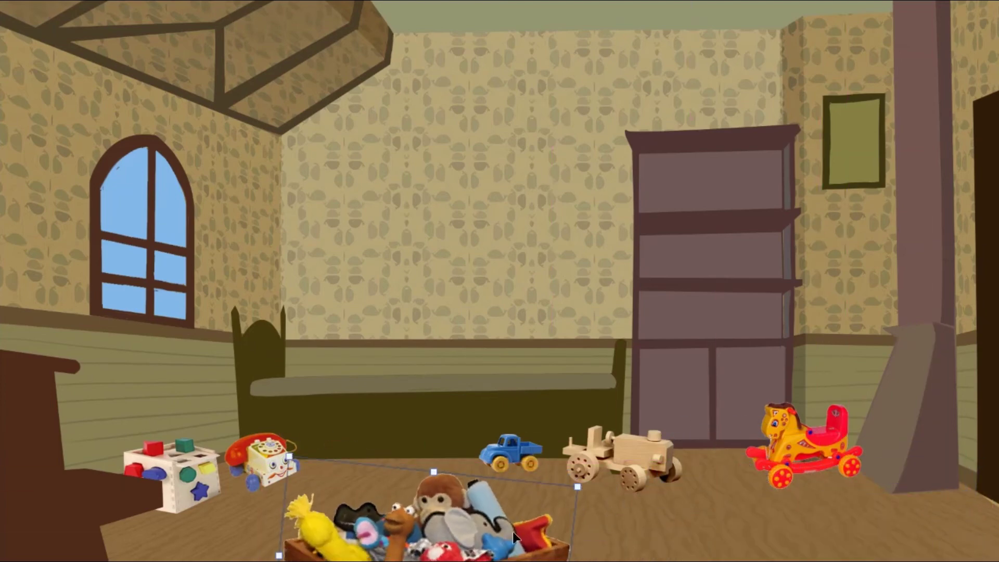
{"action": "mouse_move", "coordinate": [550, 540]}
{"action": "left_mouse_down"}
{"action": "mouse_move", "coordinate": [986, 535]}
{"action": "mouse_move", "coordinate": [994, 489]}
{"action": "left_mouse_up"}
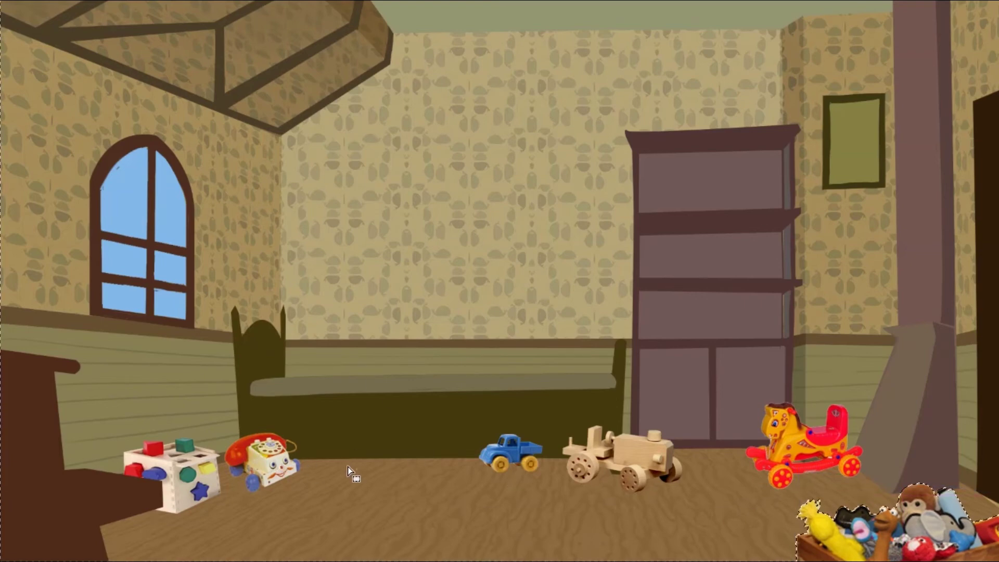
{"action": "mouse_move", "coordinate": [262, 460]}
{"action": "left_mouse_down"}
{"action": "mouse_move", "coordinate": [718, 438]}
{"action": "mouse_move", "coordinate": [732, 417]}
{"action": "left_mouse_up"}
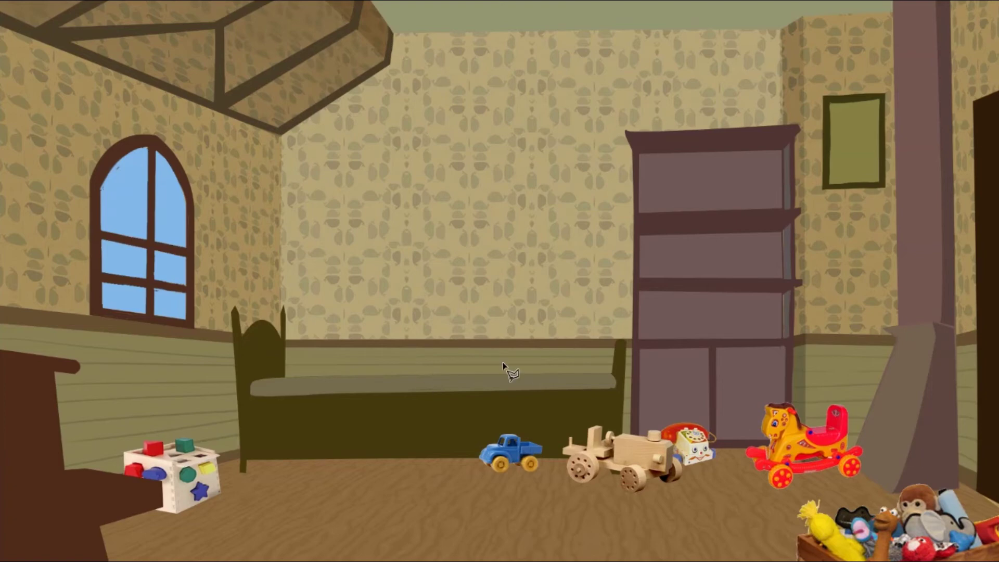
Outline a blanket area on the bed and fill it with soft pink
{"action": "left_click_drag", "start_coordinate": [420, 378], "coordinate": [594, 370]}
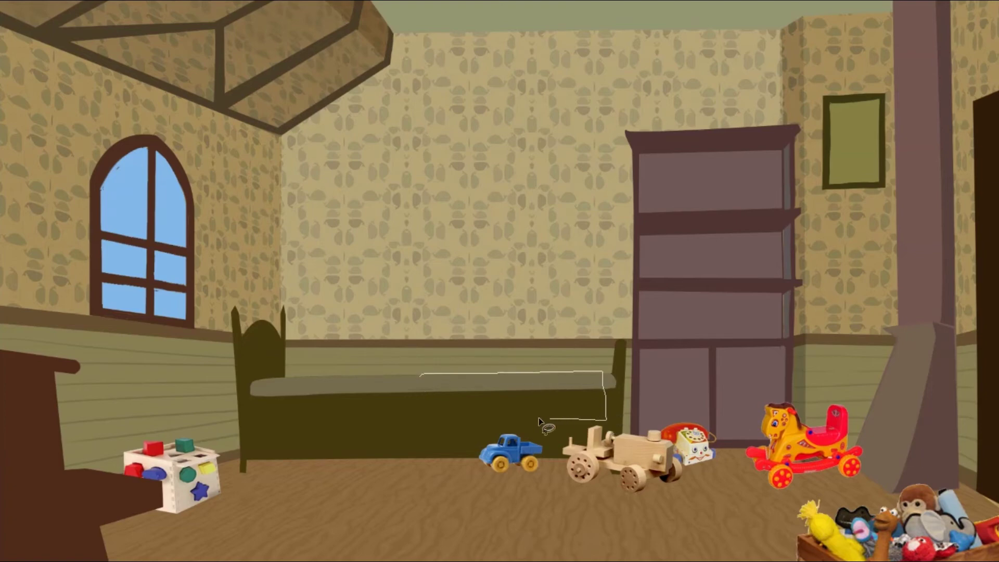
{"action": "left_click_drag", "start_coordinate": [421, 375], "coordinate": [419, 377]}
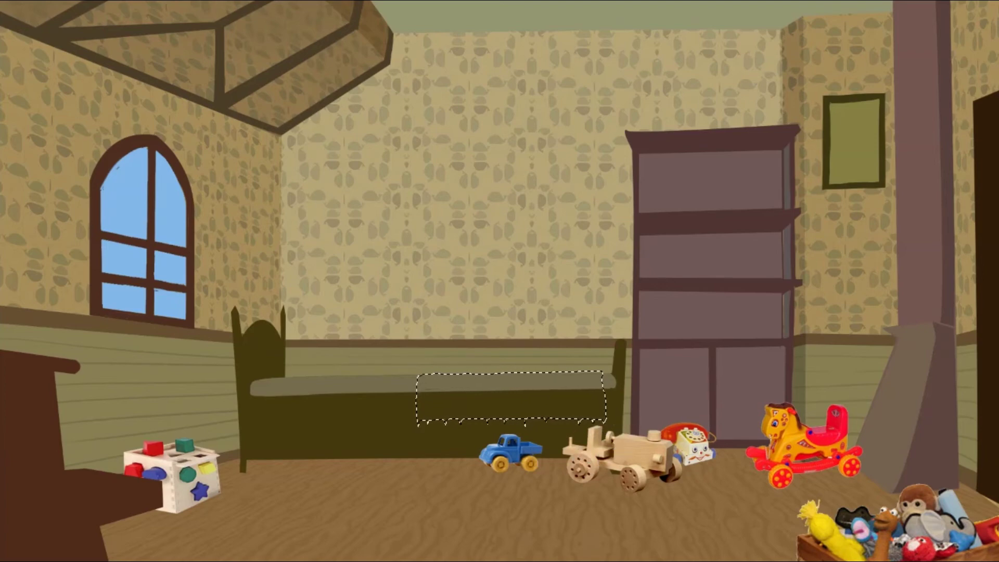
{"action": "mouse_move", "coordinate": [326, 418]}
{"action": "left_mouse_down"}
{"action": "mouse_move", "coordinate": [329, 374]}
{"action": "mouse_move", "coordinate": [326, 432]}
{"action": "left_mouse_up"}
{"action": "left_click", "coordinate": [198, 292]}
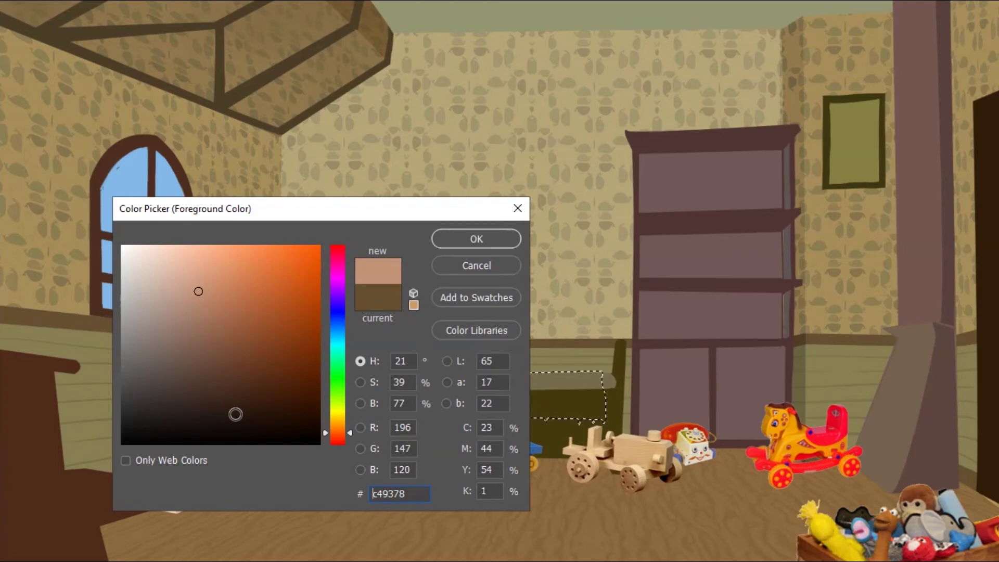
{"action": "left_click", "coordinate": [335, 285]}
{"action": "left_click_drag", "start_coordinate": [335, 285], "coordinate": [335, 253]}
{"action": "left_click", "coordinate": [172, 273]}
{"action": "key", "text": "Return"}
{"action": "key", "text": "alt+BackSpace"}
{"action": "key", "text": "ctrl+d"}
Straighten the pink blanket's ragged edges and stretch it wider to the left
{"action": "key", "text": "ctrl+l"}
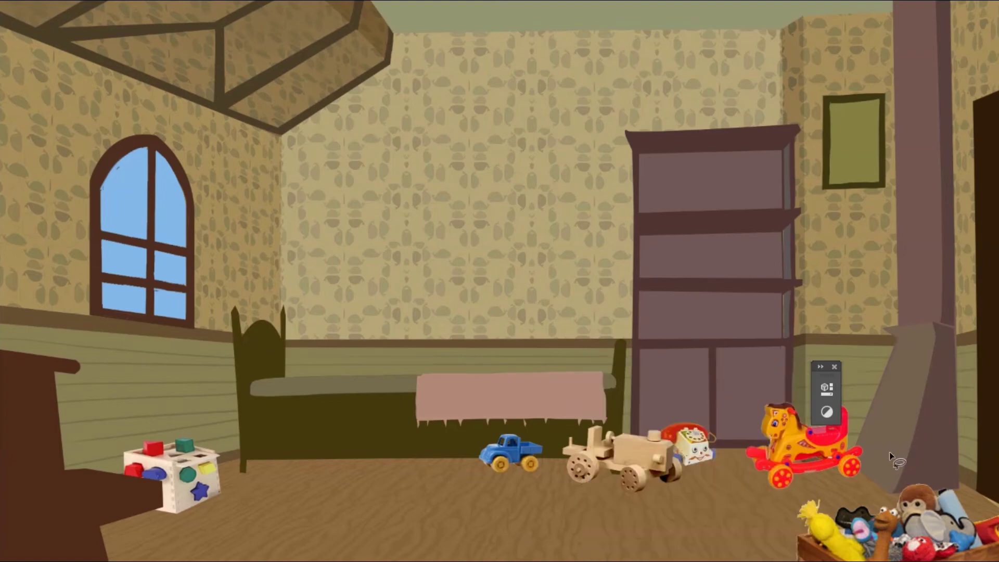
{"action": "left_click", "coordinate": [493, 395]}
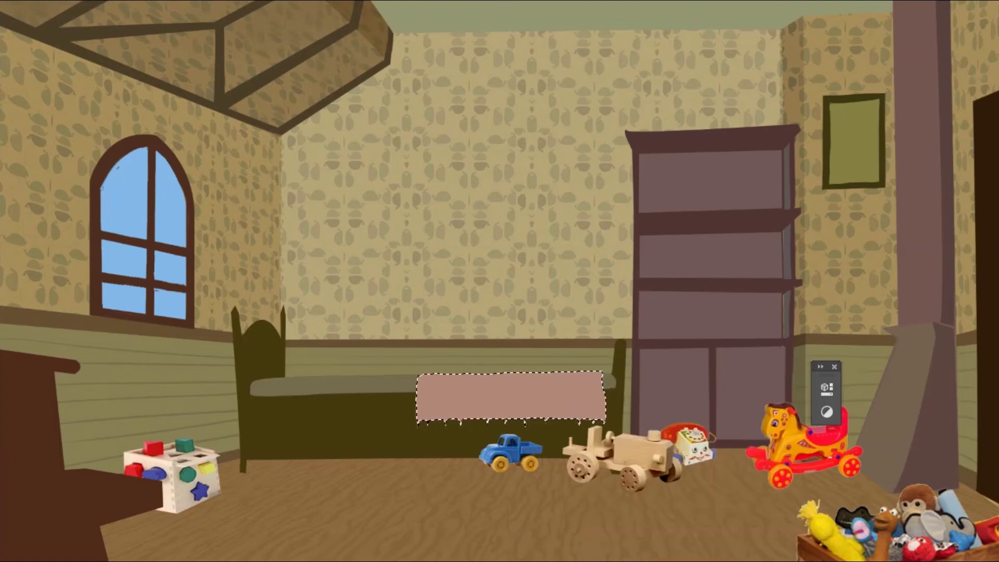
{"action": "key", "text": "ctrl"}
{"action": "key", "text": "ctrl+d"}
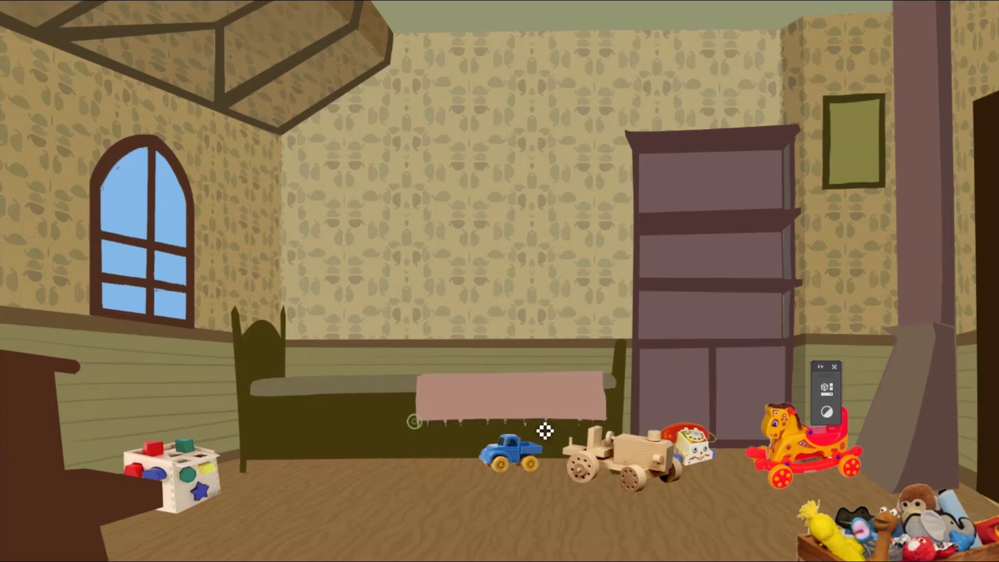
{"action": "left_click", "coordinate": [455, 432]}
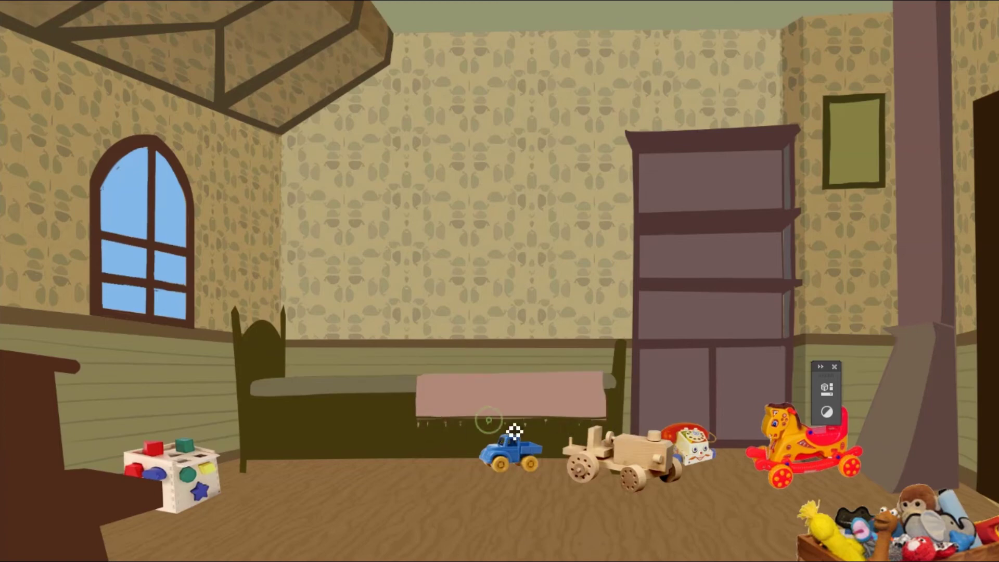
{"action": "left_click_drag", "start_coordinate": [616, 417], "coordinate": [619, 381]}
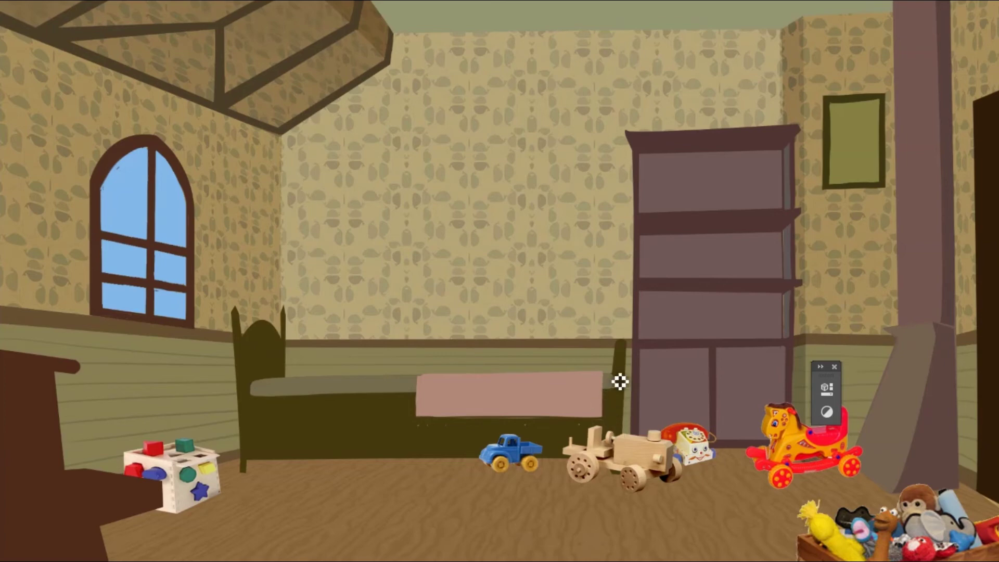
{"action": "left_click_drag", "start_coordinate": [426, 399], "coordinate": [398, 400]}
{"action": "left_click", "coordinate": [453, 416], "text": "ctrl"}
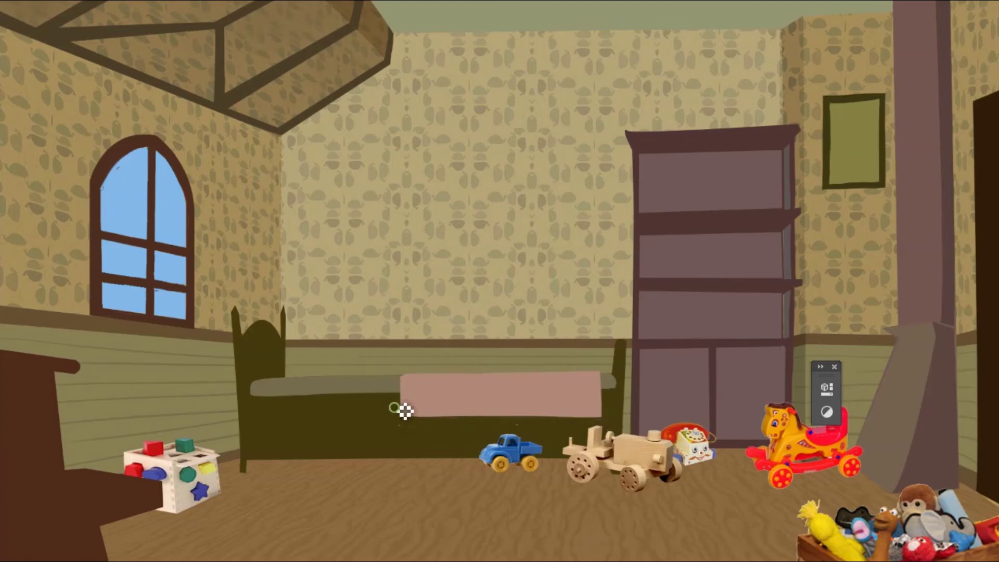
{"action": "key", "text": "Tab"}
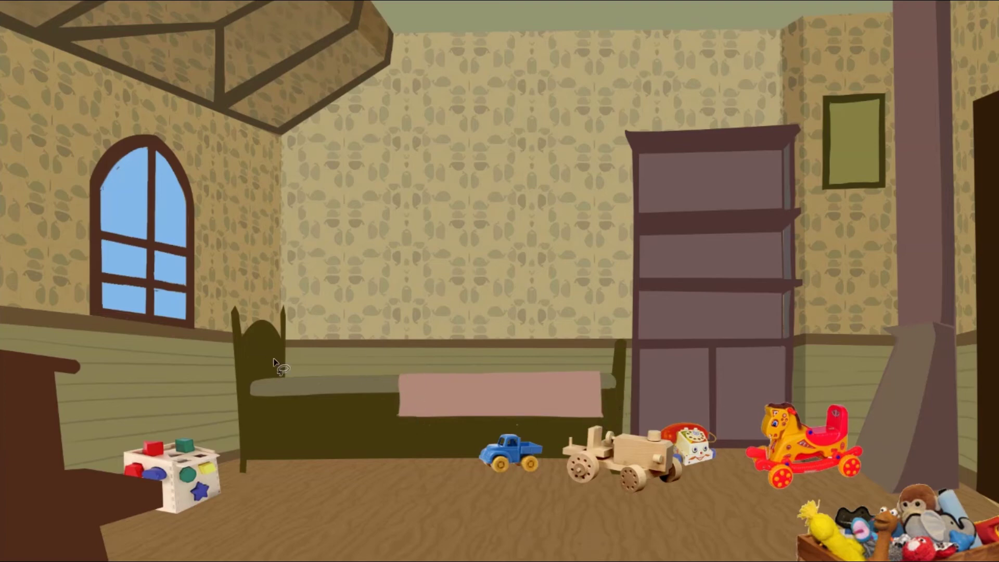
{"action": "mouse_move", "coordinate": [289, 349]}
{"action": "left_mouse_down"}
{"action": "mouse_move", "coordinate": [248, 345]}
{"action": "mouse_move", "coordinate": [295, 379]}
{"action": "left_mouse_up"}
Fill a pillow shape at the headboard with light tan
{"action": "left_click_drag", "start_coordinate": [314, 343], "coordinate": [289, 349]}
{"action": "left_click", "coordinate": [339, 424]}
{"action": "left_click", "coordinate": [170, 296]}
{"action": "left_click", "coordinate": [479, 236]}
{"action": "key", "text": "alt+BackSpace"}
{"action": "key", "text": "ctrl+d"}
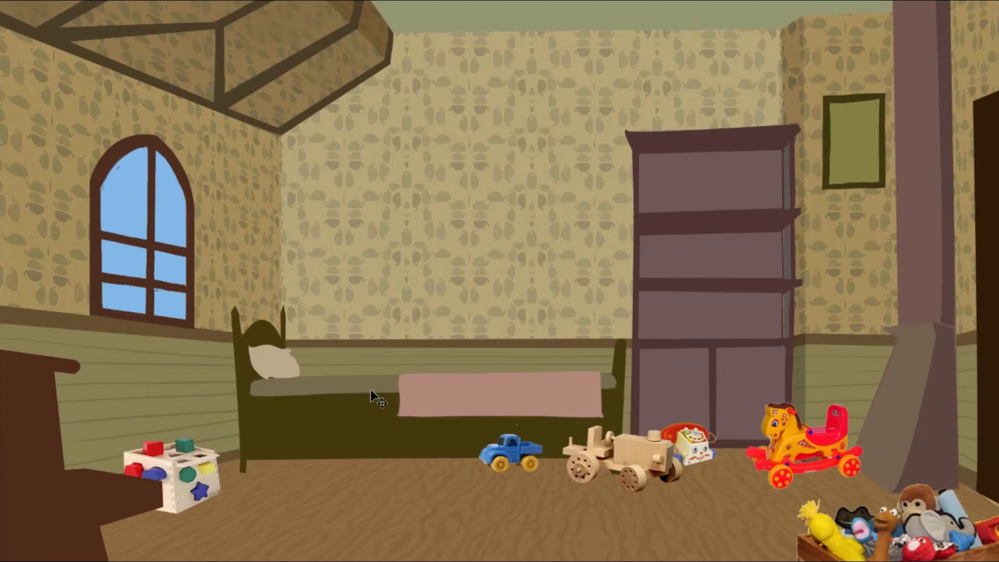
Lighten the dark bed frame with a Levels adjustment
{"action": "left_click", "coordinate": [368, 400]}
{"action": "key", "text": "ctrl+l"}
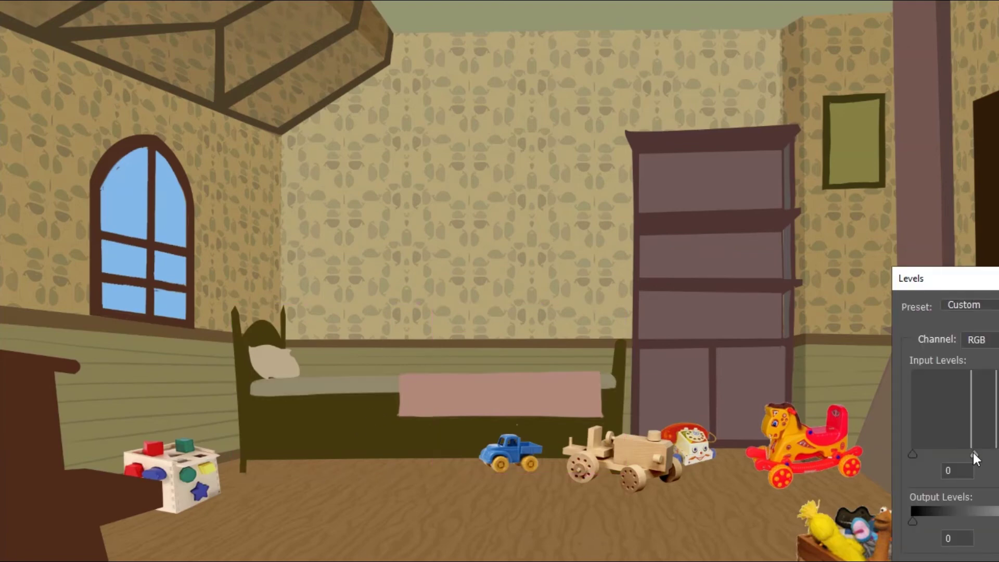
{"action": "key", "text": "Return"}
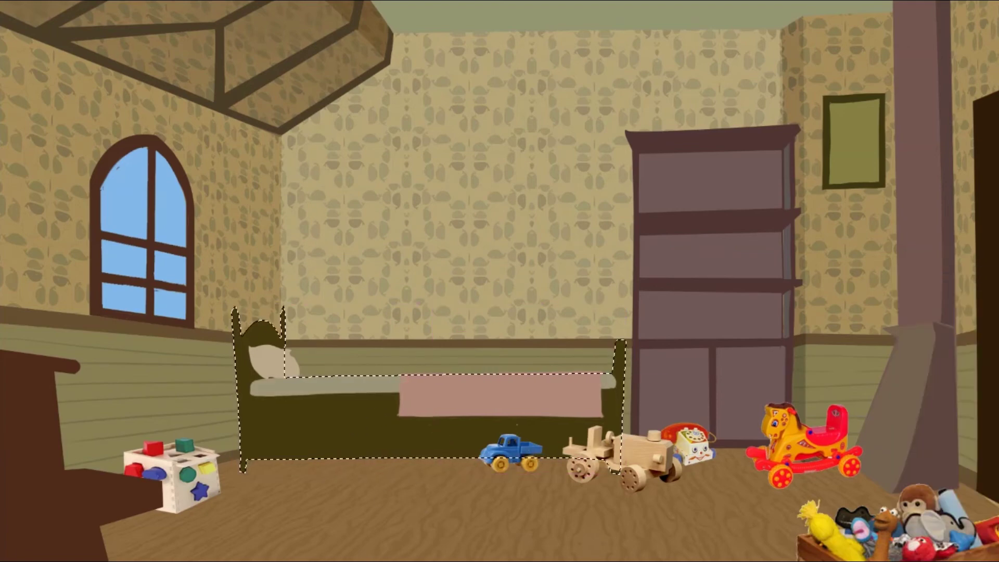
{"action": "left_click", "coordinate": [834, 367]}
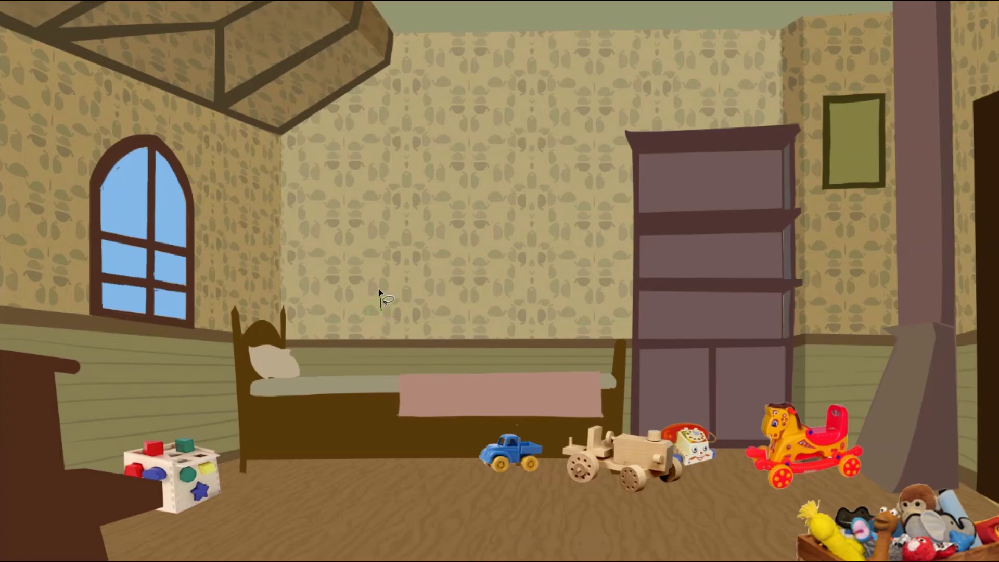
Fill small shapes on the wall above the bed with blue and red
{"action": "mouse_move", "coordinate": [355, 292]}
{"action": "left_mouse_down"}
{"action": "mouse_move", "coordinate": [333, 280]}
{"action": "mouse_move", "coordinate": [369, 273]}
{"action": "left_mouse_up"}
{"action": "left_click", "coordinate": [291, 353]}
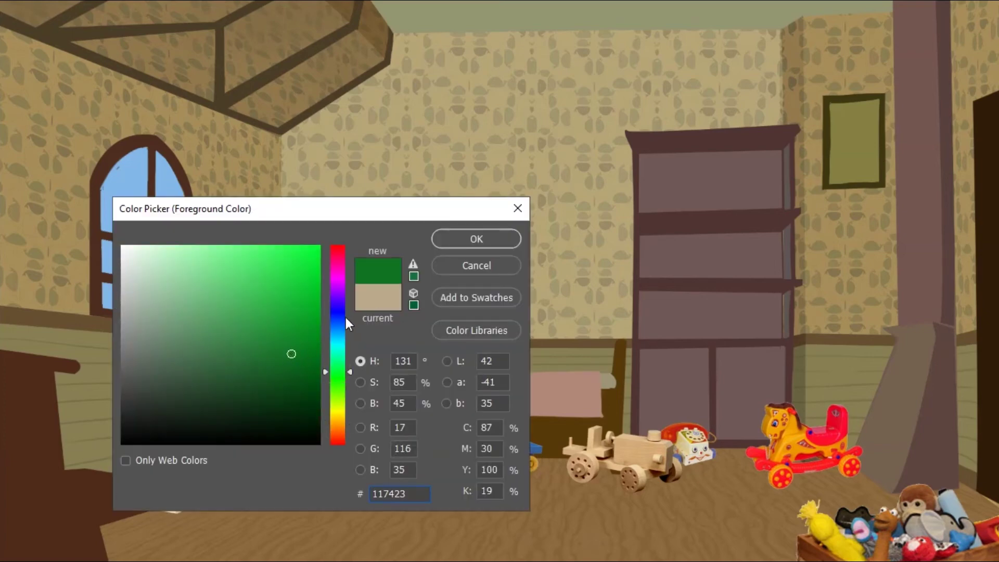
{"action": "left_click", "coordinate": [337, 326]}
{"action": "left_click", "coordinate": [264, 306]}
{"action": "key", "text": "Return"}
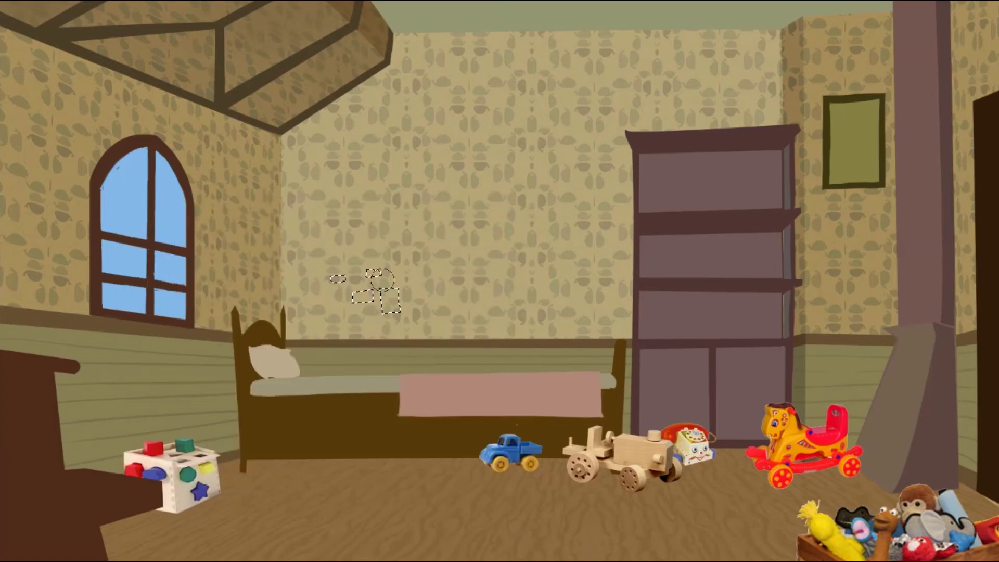
{"action": "left_click", "coordinate": [390, 301]}
{"action": "left_click", "coordinate": [332, 426]}
{"action": "key", "text": "Return"}
{"action": "left_click_drag", "start_coordinate": [333, 278], "coordinate": [387, 305]}
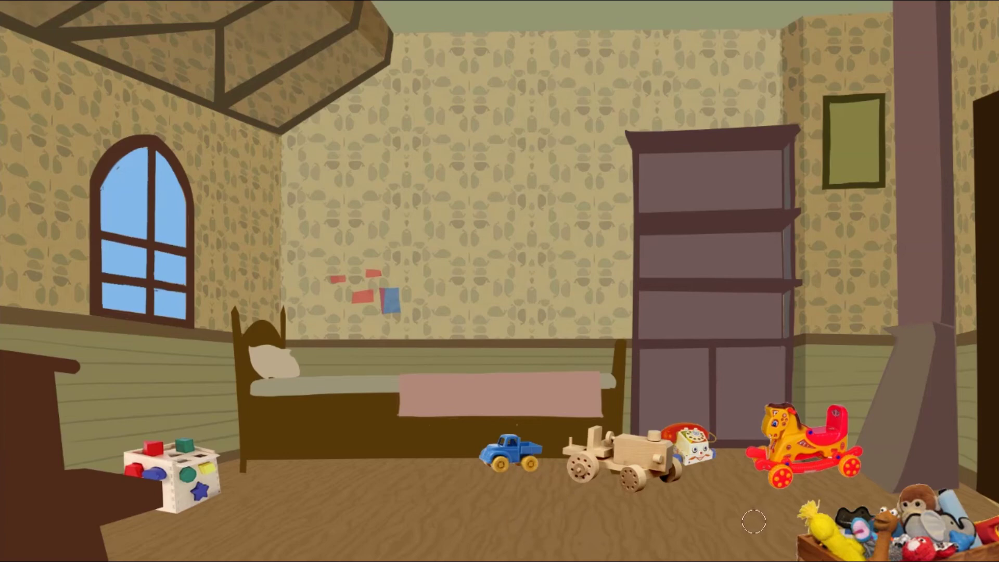
Shrink the pasted teddy bear and place it beside the ride-on toy
{"action": "key", "text": "ctrl+t"}
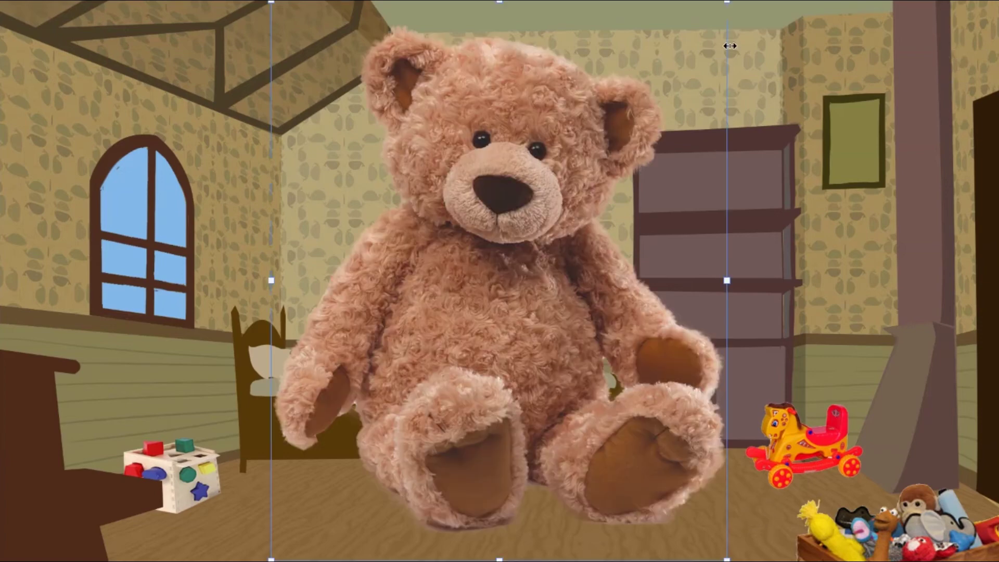
{"action": "left_click_drag", "start_coordinate": [727, 40], "coordinate": [569, 192]}
{"action": "left_click_drag", "start_coordinate": [495, 279], "coordinate": [744, 383]}
{"action": "right_click", "coordinate": [808, 345]}
{"action": "key", "text": "Escape"}
{"action": "mouse_move", "coordinate": [813, 298]}
{"action": "left_mouse_down"}
{"action": "mouse_move", "coordinate": [785, 331]}
{"action": "mouse_move", "coordinate": [795, 373]}
{"action": "left_mouse_up"}
{"action": "key", "text": "Return"}
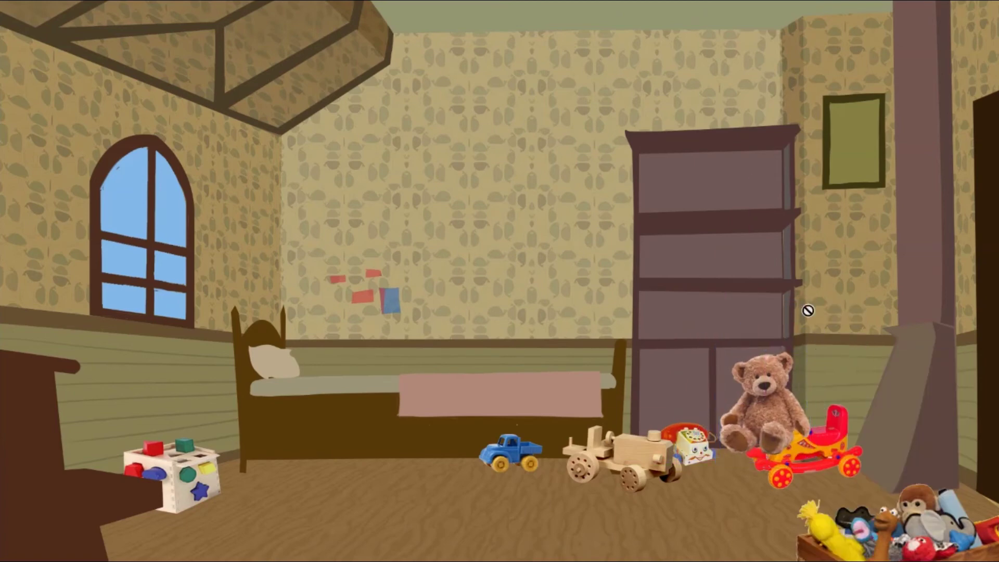
Nudge the ride-on toy into place and shrink it
{"action": "left_click_drag", "start_coordinate": [829, 421], "coordinate": [841, 445]}
{"action": "key", "text": "ctrl+t"}
{"action": "left_click_drag", "start_coordinate": [865, 410], "coordinate": [827, 443]}
{"action": "key", "text": "Return"}
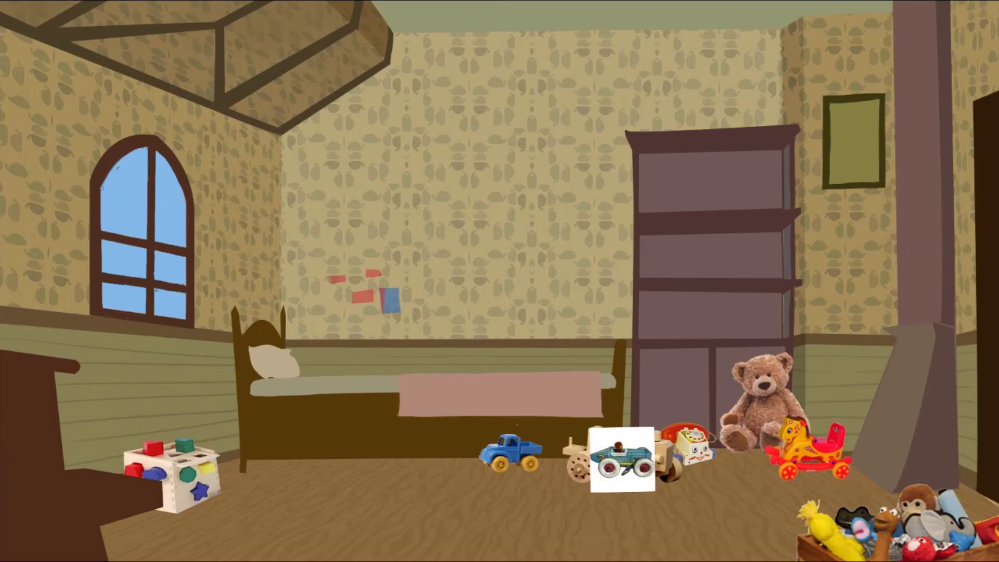
Paste the clown beside the teddy bear, shift the tractor right and telephone forward
{"action": "key", "text": "ctrl+v"}
{"action": "mouse_move", "coordinate": [800, 356]}
{"action": "left_mouse_down"}
{"action": "mouse_move", "coordinate": [714, 295]}
{"action": "mouse_move", "coordinate": [698, 454]}
{"action": "mouse_move", "coordinate": [619, 456]}
{"action": "left_mouse_up"}
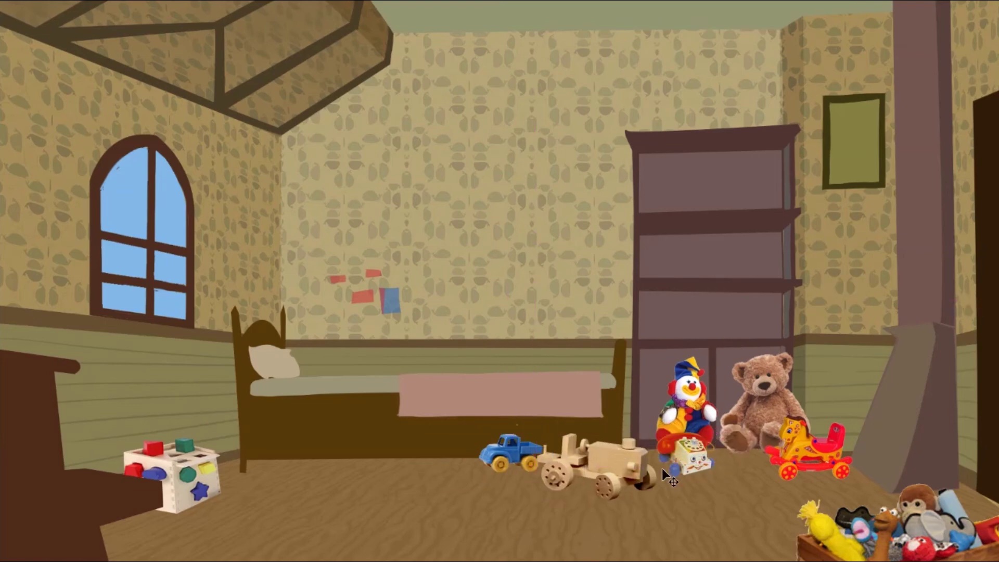
{"action": "left_click_drag", "start_coordinate": [700, 466], "coordinate": [755, 501]}
{"action": "left_click_drag", "start_coordinate": [651, 463], "coordinate": [684, 452]}
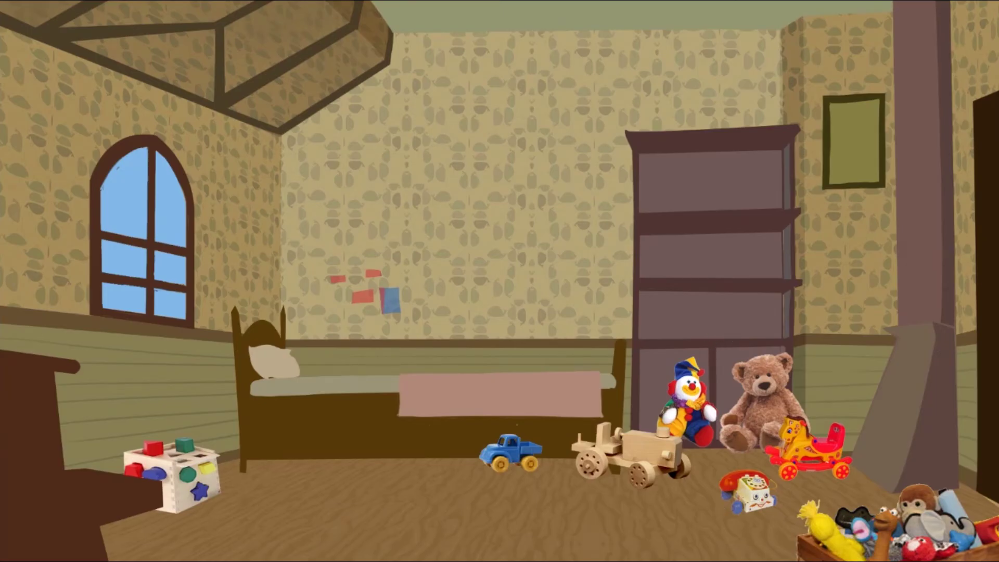
{"action": "left_click_drag", "start_coordinate": [647, 341], "coordinate": [656, 324]}
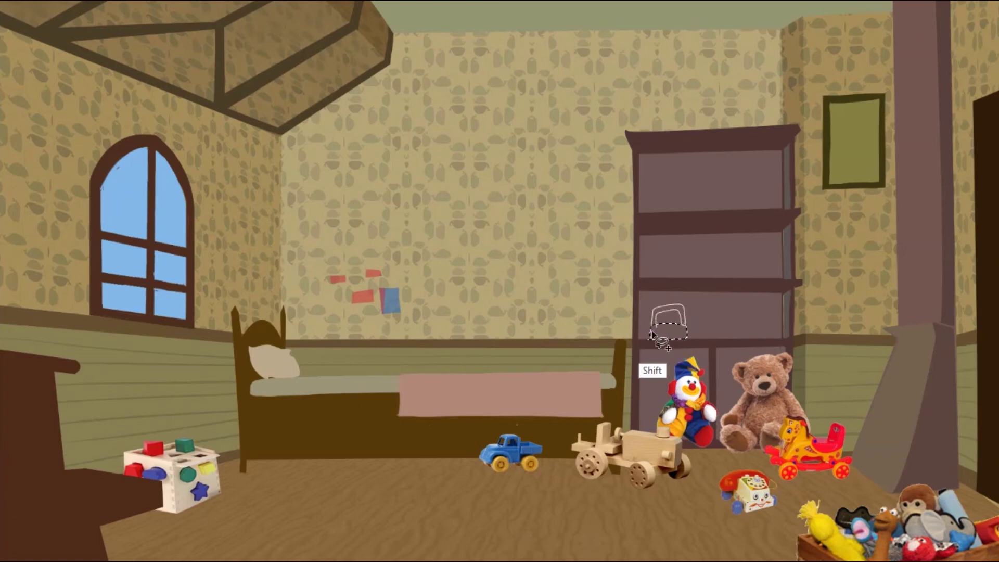
Paint a green basket and a reddish-brown toy shape on the lower shelf
{"action": "left_click", "coordinate": [263, 352]}
{"action": "left_click", "coordinate": [475, 237]}
{"action": "key", "text": "alt+BackSpace"}
{"action": "key", "text": "ctrl+d"}
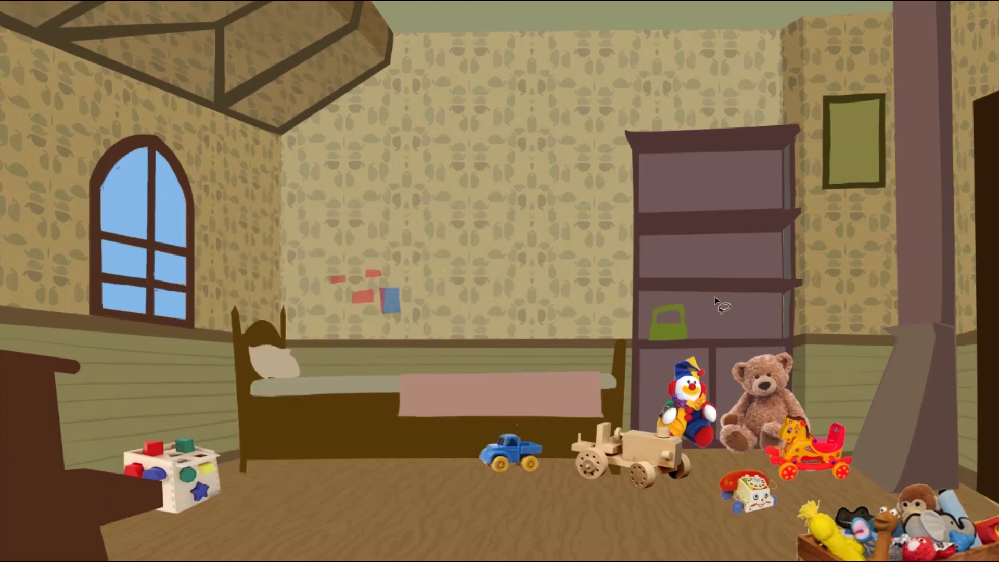
{"action": "left_click_drag", "start_coordinate": [744, 342], "coordinate": [694, 339]}
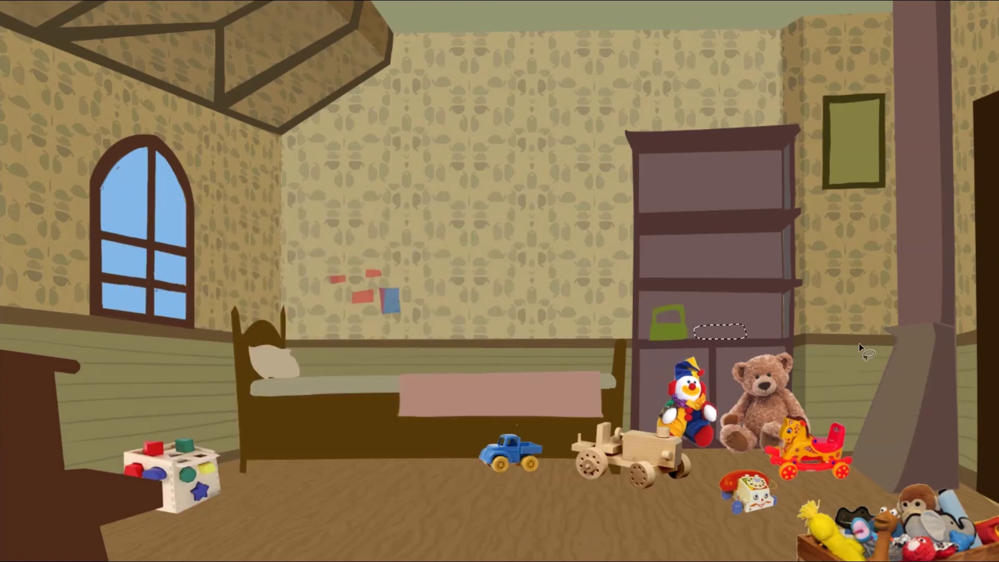
{"action": "left_click", "coordinate": [902, 493]}
{"action": "key", "text": "alt+BackSpace"}
{"action": "key", "text": "ctrl+d"}
Give the brown toy a yellow top and copy the striped ball onto the shelf
{"action": "left_click_drag", "start_coordinate": [695, 327], "coordinate": [745, 327]}
{"action": "left_click", "coordinate": [829, 544]}
{"action": "key", "text": "alt+BackSpace"}
{"action": "key", "text": "ctrl+d"}
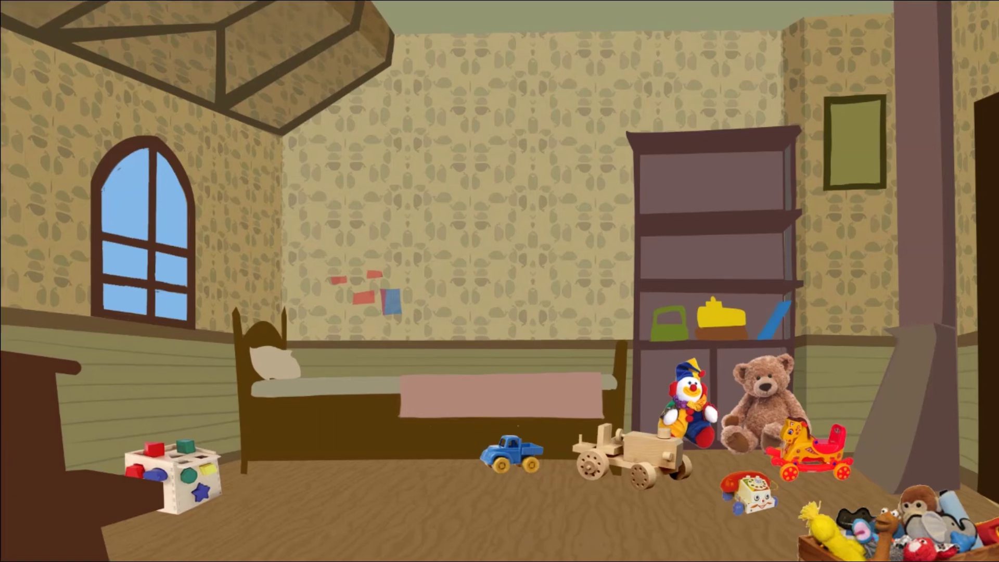
{"action": "mouse_move", "coordinate": [375, 206]}
{"action": "left_mouse_down"}
{"action": "mouse_move", "coordinate": [663, 263]}
{"action": "mouse_move", "coordinate": [775, 258]}
{"action": "left_mouse_up"}
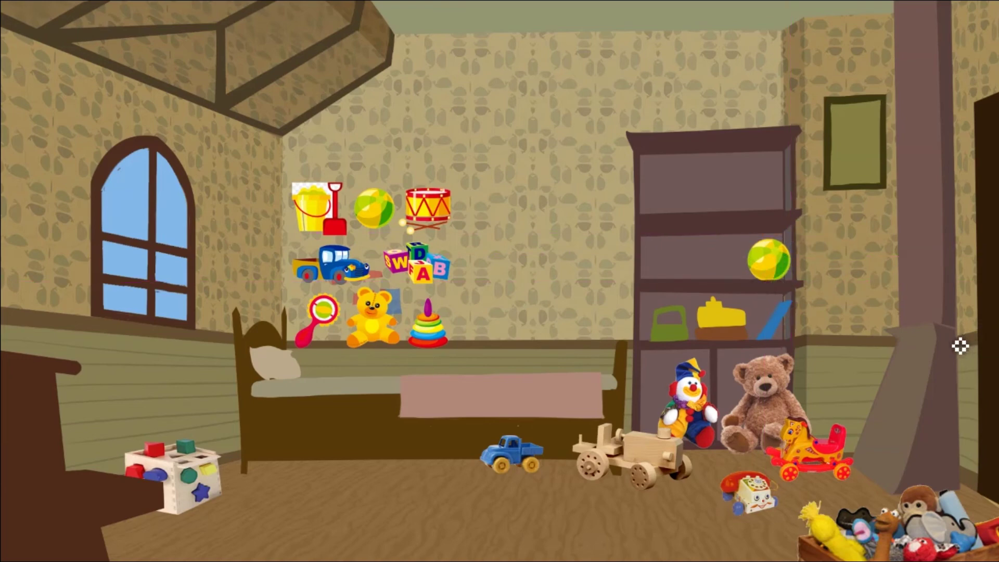
Copy the ABC blocks onto the floor and the drum onto the shelf
{"action": "left_click_drag", "start_coordinate": [427, 263], "coordinate": [556, 489]}
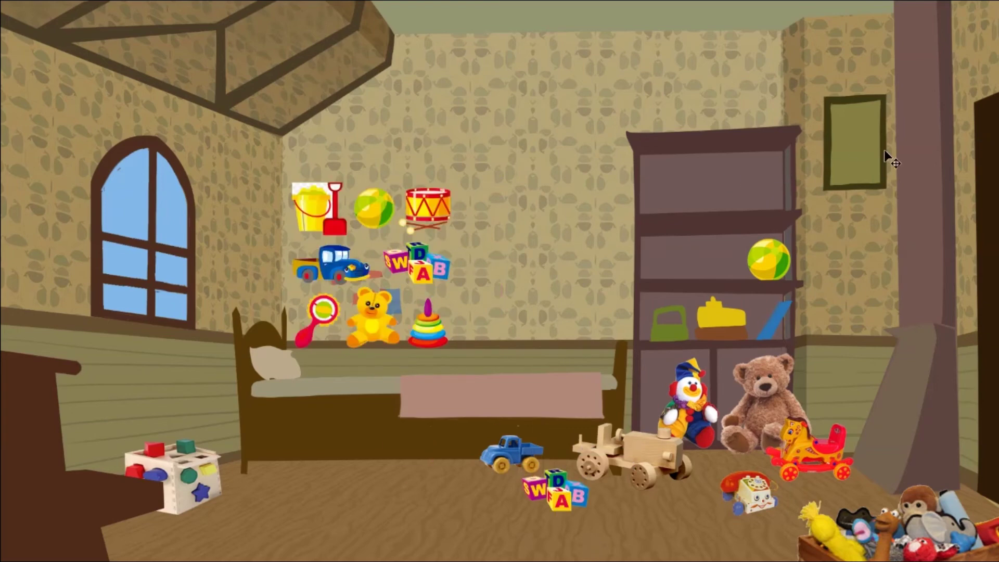
{"action": "mouse_move", "coordinate": [427, 205]}
{"action": "left_mouse_down"}
{"action": "mouse_move", "coordinate": [670, 266]}
{"action": "mouse_move", "coordinate": [692, 260]}
{"action": "left_mouse_up"}
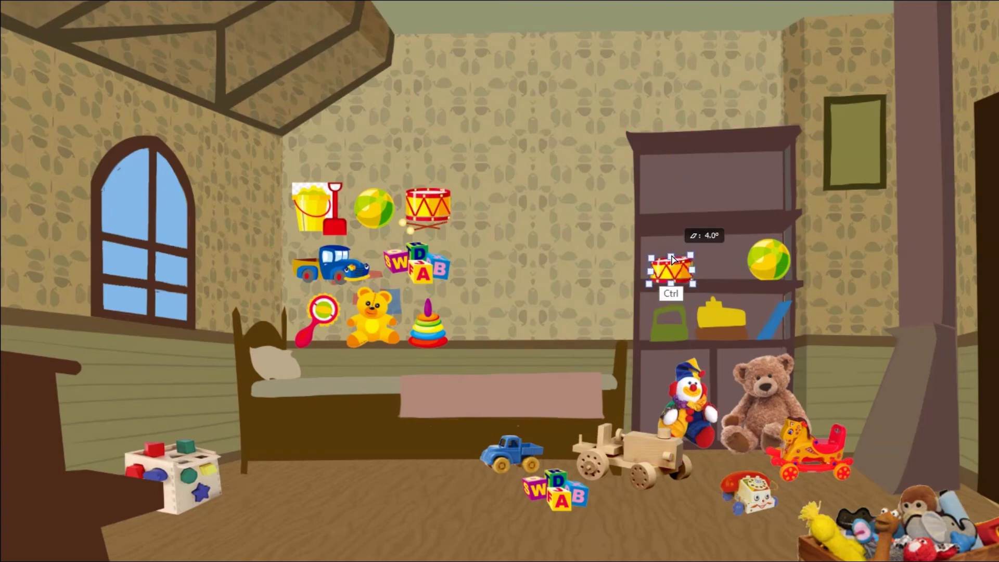
{"action": "key", "text": "Escape"}
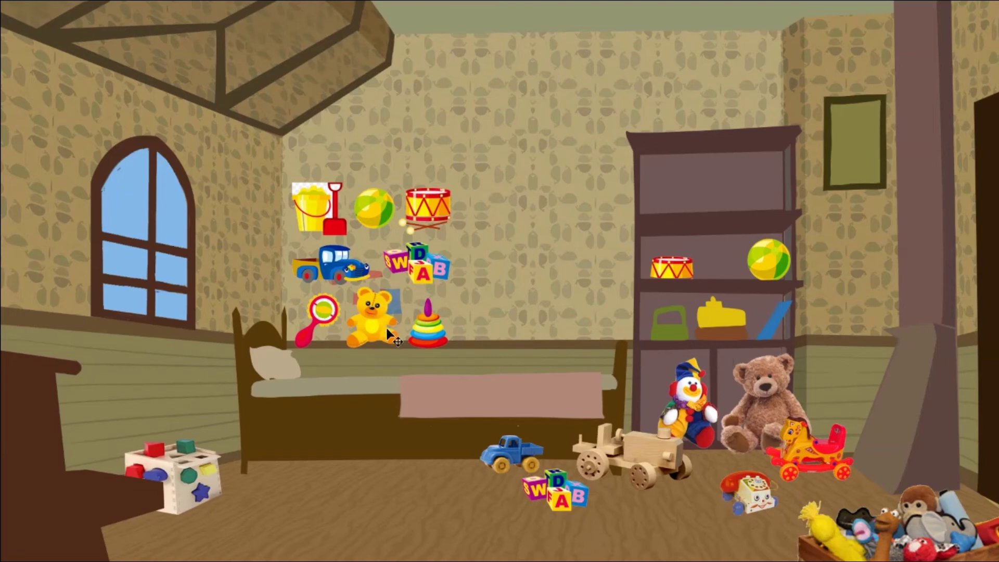
Copy the yellow teddy bear onto the shelf and warp it to fit
{"action": "left_click_drag", "start_coordinate": [402, 301], "coordinate": [754, 240]}
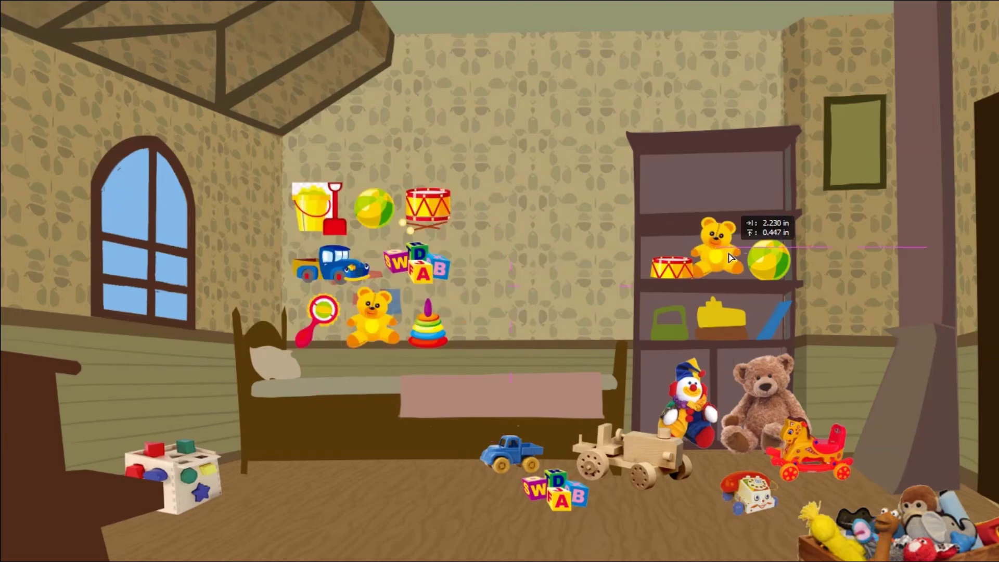
{"action": "right_click", "coordinate": [697, 235]}
{"action": "left_click", "coordinate": [710, 332]}
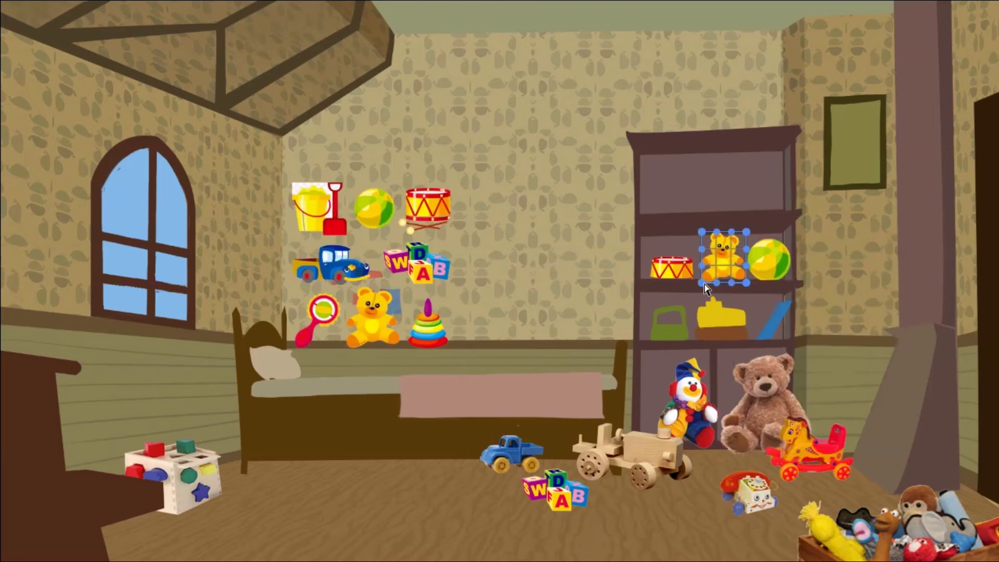
{"action": "left_click_drag", "start_coordinate": [738, 236], "coordinate": [738, 239]}
{"action": "key", "text": "Return"}
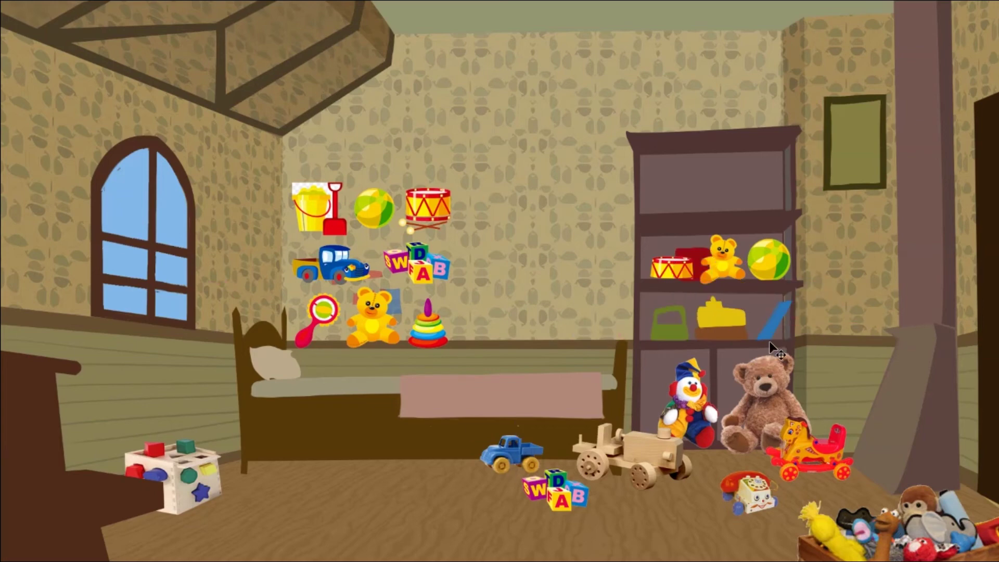
Outline a shape beside the blue toy and copy the rattle onto the top shelf
{"action": "left_click_drag", "start_coordinate": [740, 332], "coordinate": [780, 337]}
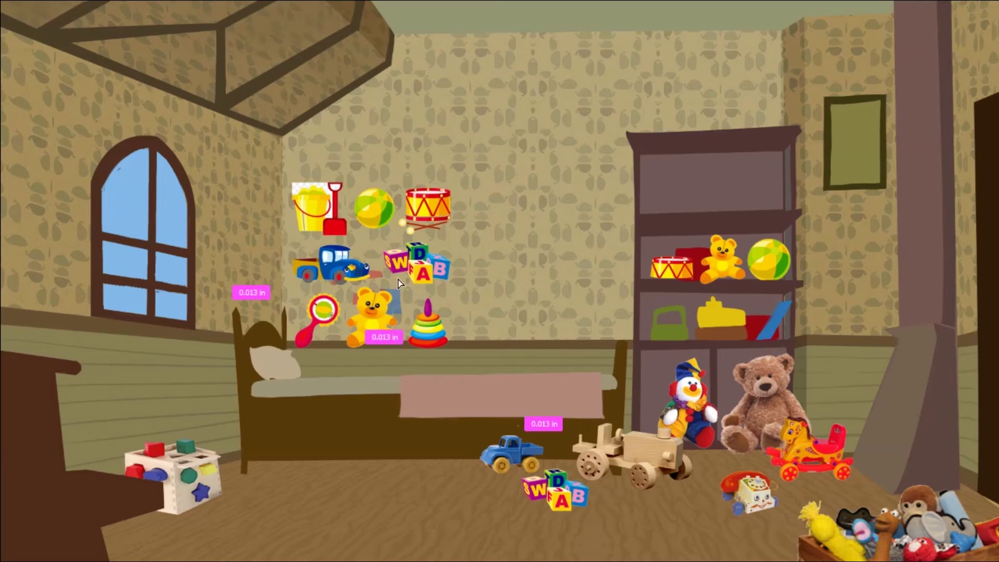
{"action": "left_click_drag", "start_coordinate": [333, 312], "coordinate": [796, 180]}
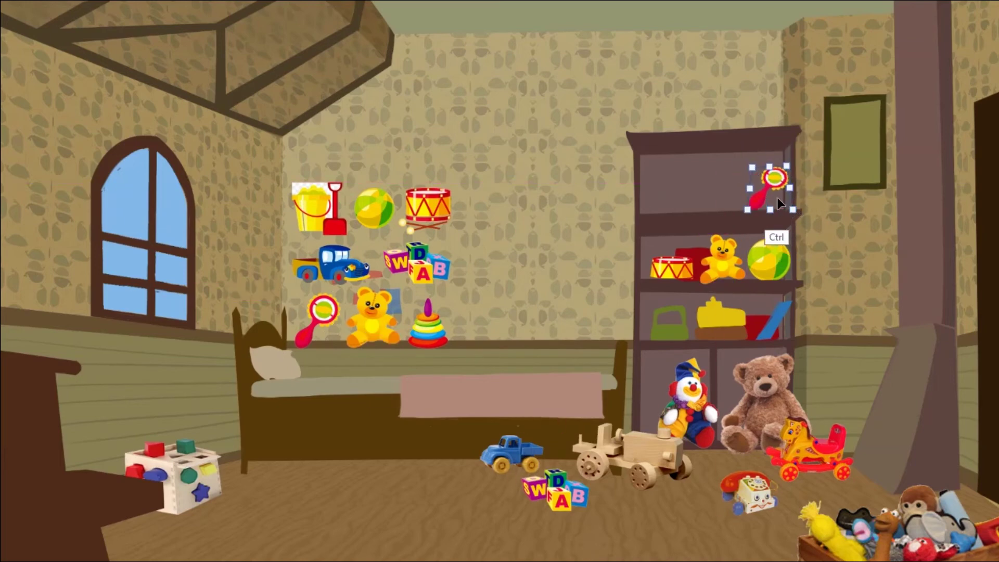
{"action": "key", "text": "ctrl+d"}
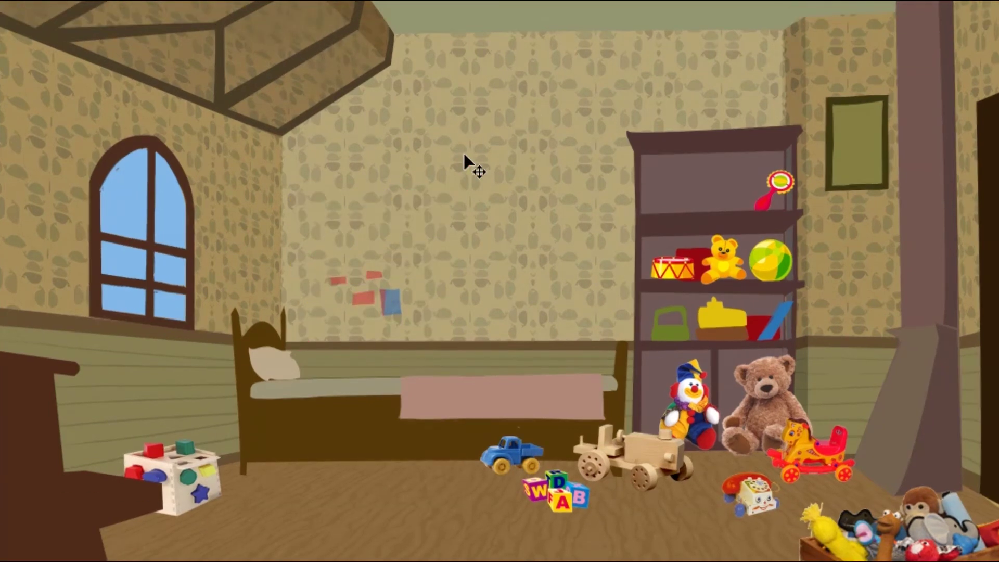
Try the toy telephone on the top shelf, delete it, and outline a small oval
{"action": "left_click_drag", "start_coordinate": [749, 494], "coordinate": [687, 188]}
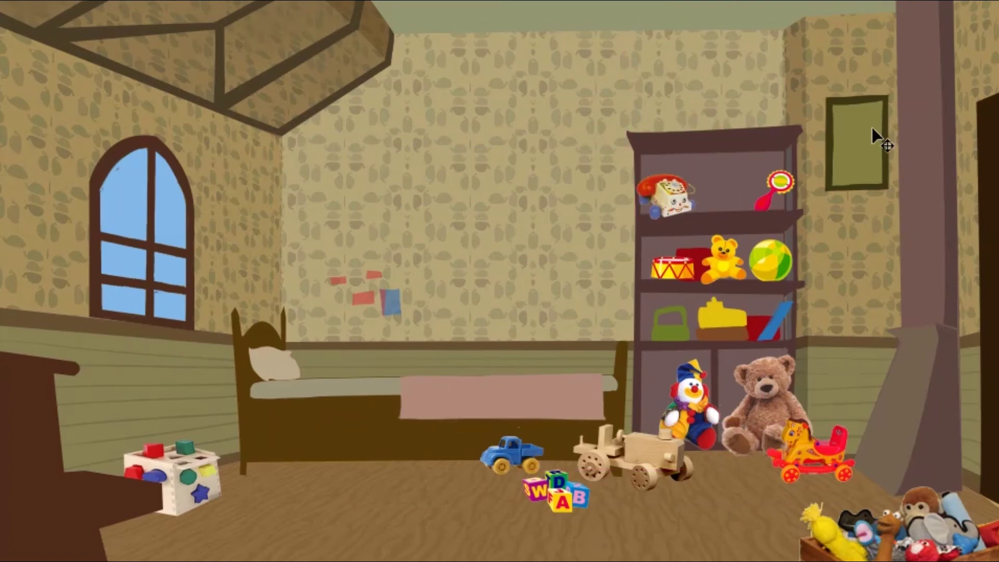
{"action": "left_click", "coordinate": [665, 195]}
{"action": "left_click_drag", "start_coordinate": [657, 219], "coordinate": [667, 225]}
{"action": "key", "text": "Delete"}
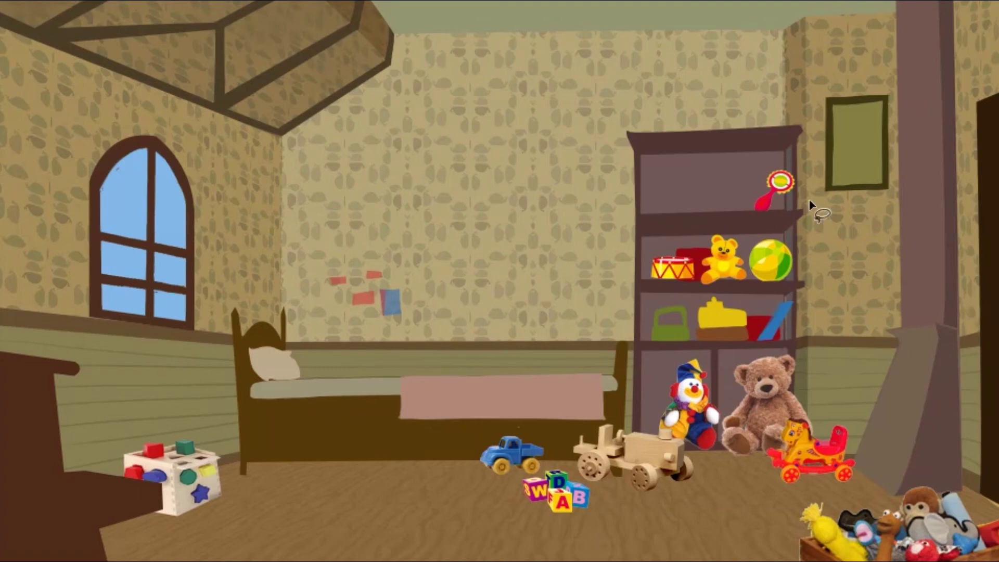
{"action": "left_click_drag", "start_coordinate": [726, 205], "coordinate": [724, 207]}
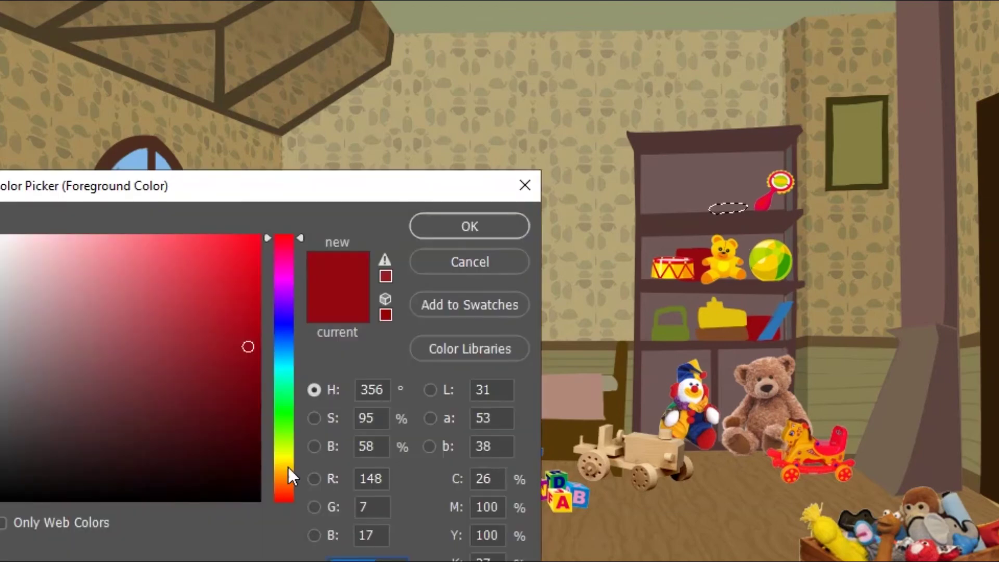
Paint the stacking toy's yellow base with stacked red and blue rings on top
{"action": "left_click", "coordinate": [236, 307]}
{"action": "left_click", "coordinate": [488, 224]}
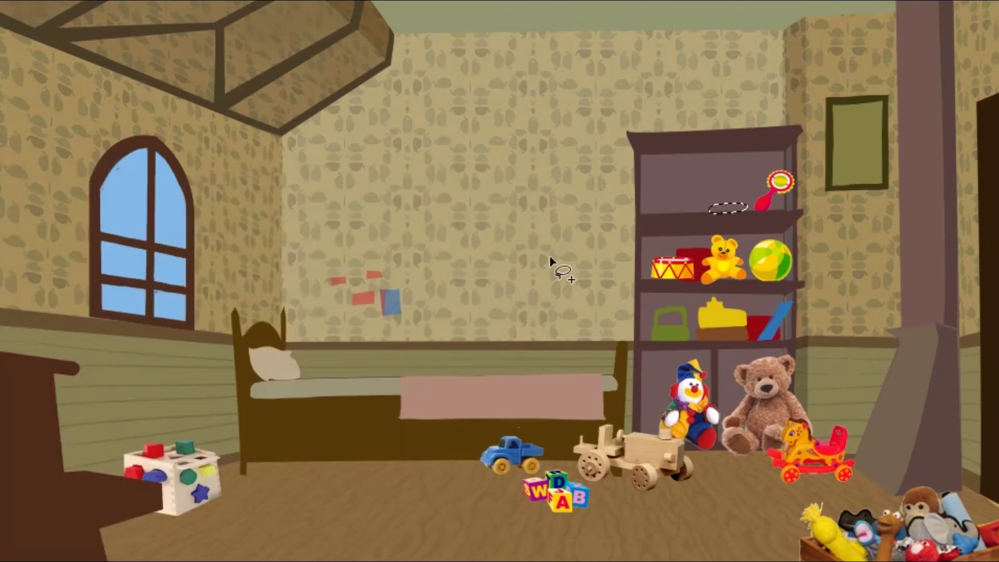
{"action": "left_click_drag", "start_coordinate": [710, 203], "coordinate": [744, 202]}
{"action": "left_click_drag", "start_coordinate": [715, 192], "coordinate": [743, 190]}
{"action": "left_click_drag", "start_coordinate": [721, 193], "coordinate": [745, 188]}
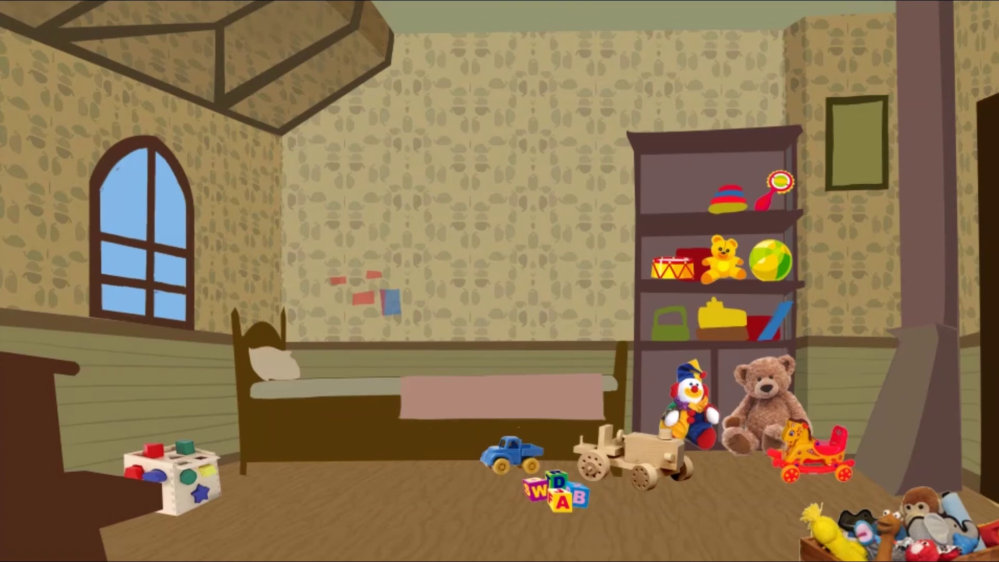
Add a cap and a yellow tip to the striped toy
{"action": "left_click_drag", "start_coordinate": [740, 183], "coordinate": [736, 183]}
{"action": "key", "text": "ctrl+d"}
{"action": "left_click_drag", "start_coordinate": [731, 162], "coordinate": [734, 179]}
{"action": "key", "text": "ctrl+d"}
Paint a red box with a yellow lid, plus yellow and dark-red shapes above the shelf
{"action": "left_click_drag", "start_coordinate": [648, 200], "coordinate": [675, 199]}
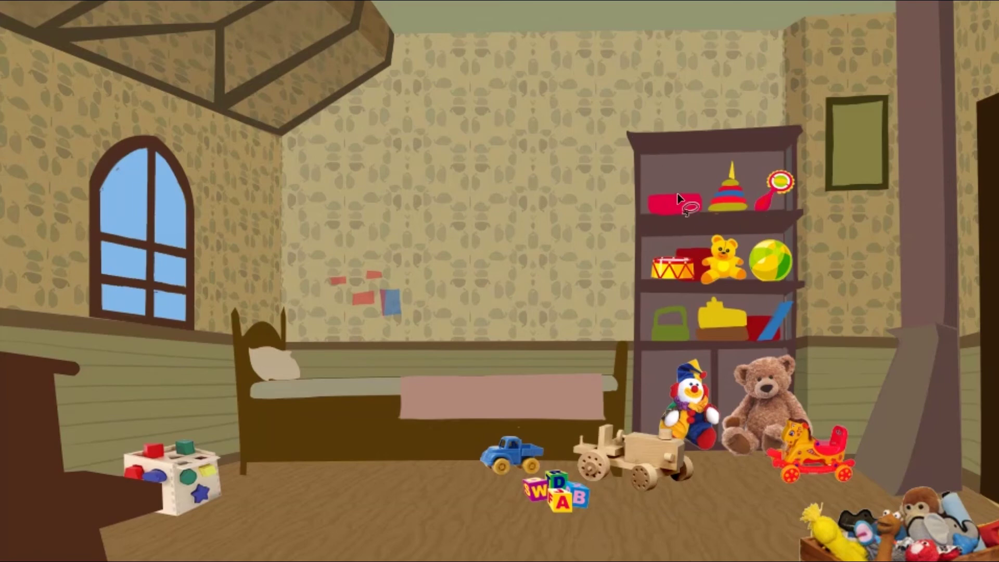
{"action": "left_click_drag", "start_coordinate": [657, 193], "coordinate": [696, 188]}
{"action": "mouse_move", "coordinate": [742, 107]}
{"action": "left_mouse_down"}
{"action": "mouse_move", "coordinate": [744, 126]}
{"action": "mouse_move", "coordinate": [725, 128]}
{"action": "left_mouse_up"}
{"action": "key", "text": "i"}
{"action": "left_click", "coordinate": [735, 303]}
{"action": "key", "text": "alt+BackSpace"}
{"action": "left_click", "coordinate": [755, 334]}
{"action": "key", "text": "alt+BackSpace"}
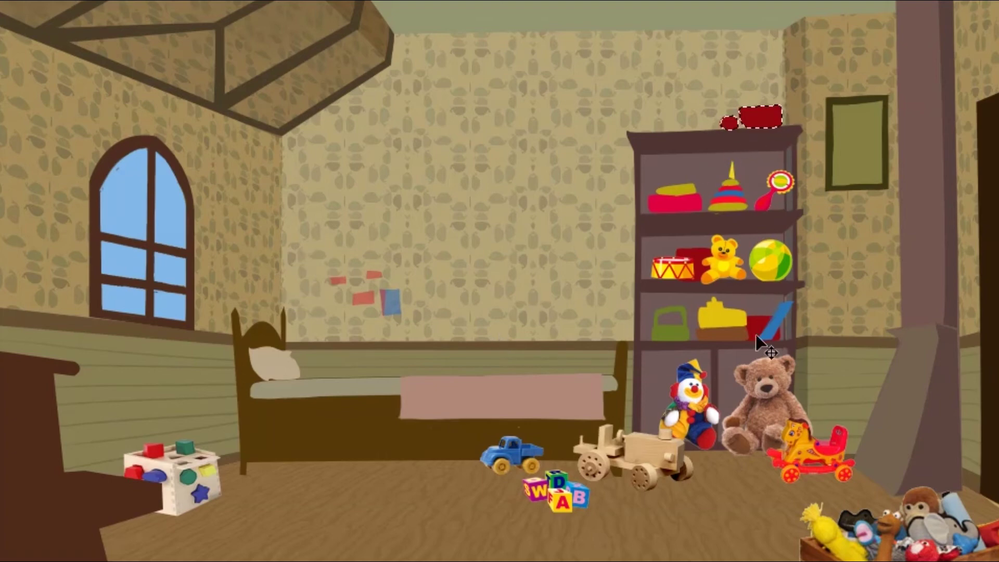
Paint a yellow triangle, a red roll end cap and a green cactus shape
{"action": "key", "text": "l"}
{"action": "left_click_drag", "start_coordinate": [679, 129], "coordinate": [700, 130]}
{"action": "key", "text": "i"}
{"action": "left_click", "coordinate": [775, 276]}
{"action": "key", "text": "alt+BackSpace"}
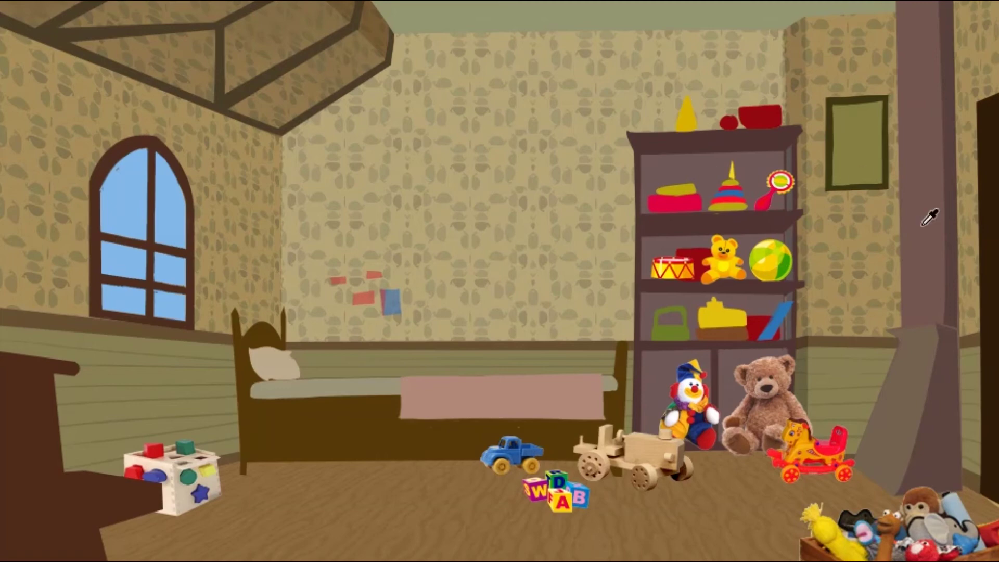
{"action": "key", "text": "ctrl+v"}
{"action": "left_click_drag", "start_coordinate": [693, 206], "coordinate": [695, 211]}
{"action": "key", "text": "alt+BackSpace"}
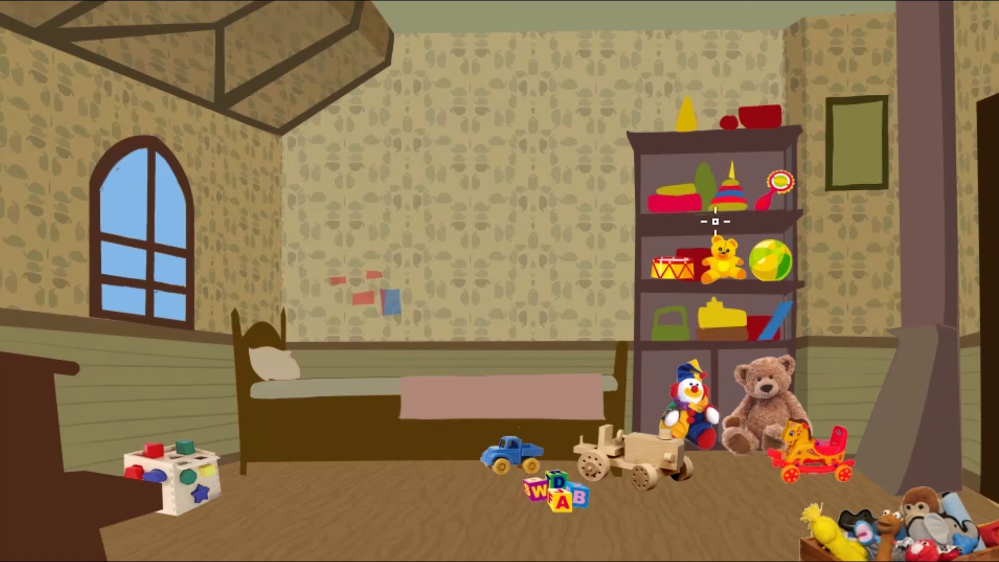
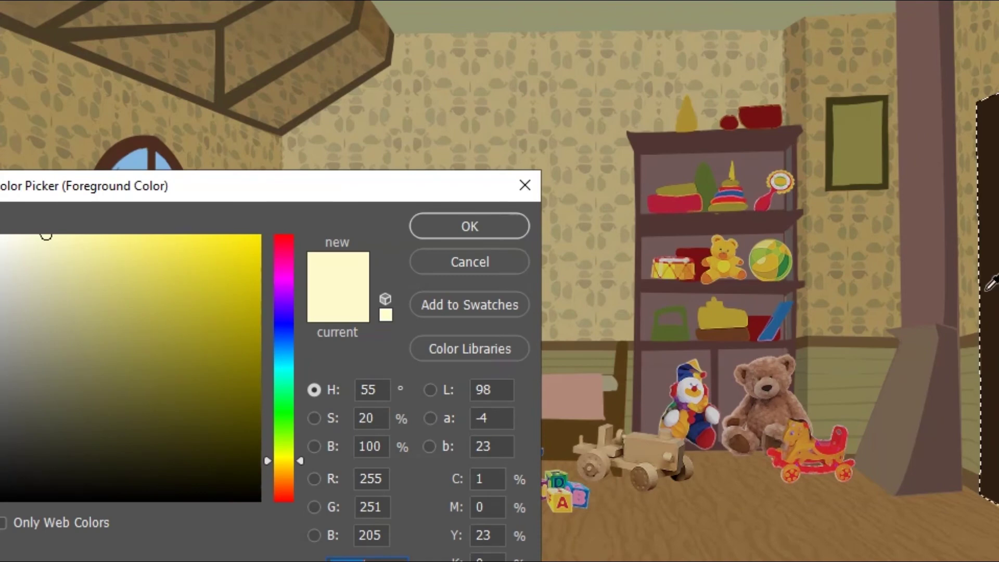
Set the foreground colour to dark brown, then brush a first blue shape into the wall frame
{"action": "left_click", "coordinate": [218, 453]}
{"action": "left_click_drag", "start_coordinate": [266, 463], "coordinate": [267, 490]}
{"action": "left_click", "coordinate": [170, 421]}
{"action": "left_click", "coordinate": [440, 235]}
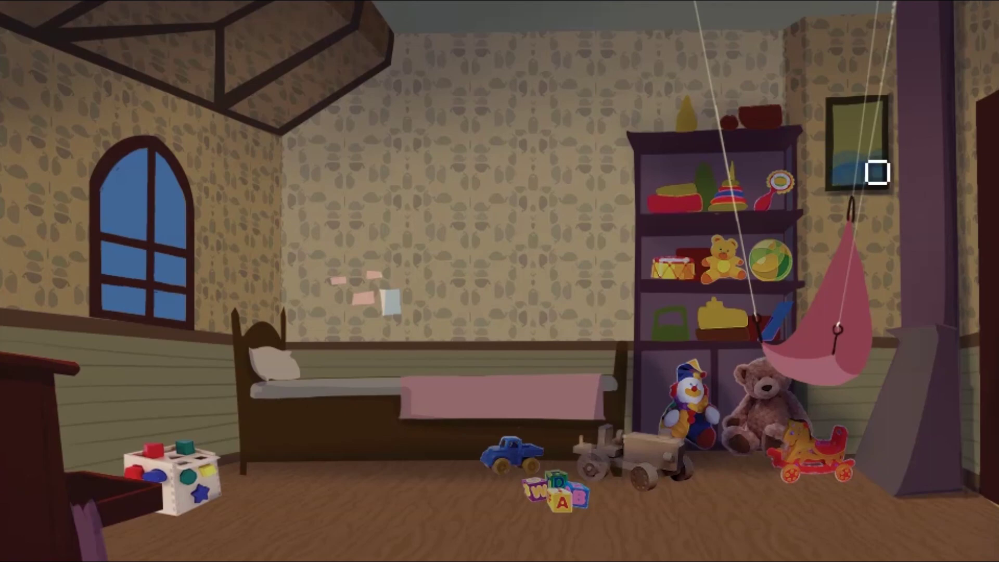
{"action": "left_click_drag", "start_coordinate": [877, 171], "coordinate": [855, 149]}
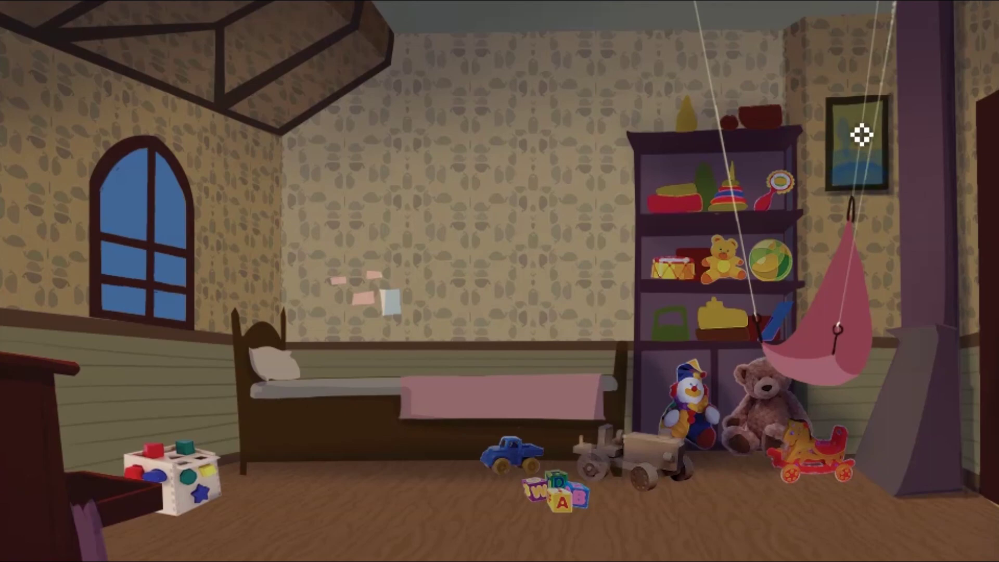
Undo the first blue stroke and repaint the picture with blue and lighter blue near the top
{"action": "key", "text": "ctrl+z"}
{"action": "left_click_drag", "start_coordinate": [848, 162], "coordinate": [887, 170]}
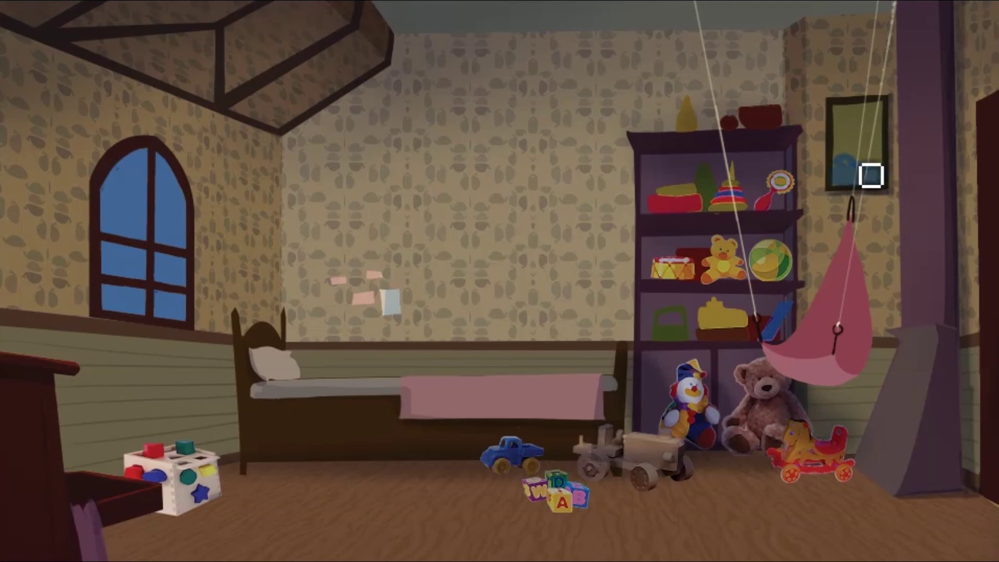
{"action": "left_click_drag", "start_coordinate": [886, 171], "coordinate": [851, 183]}
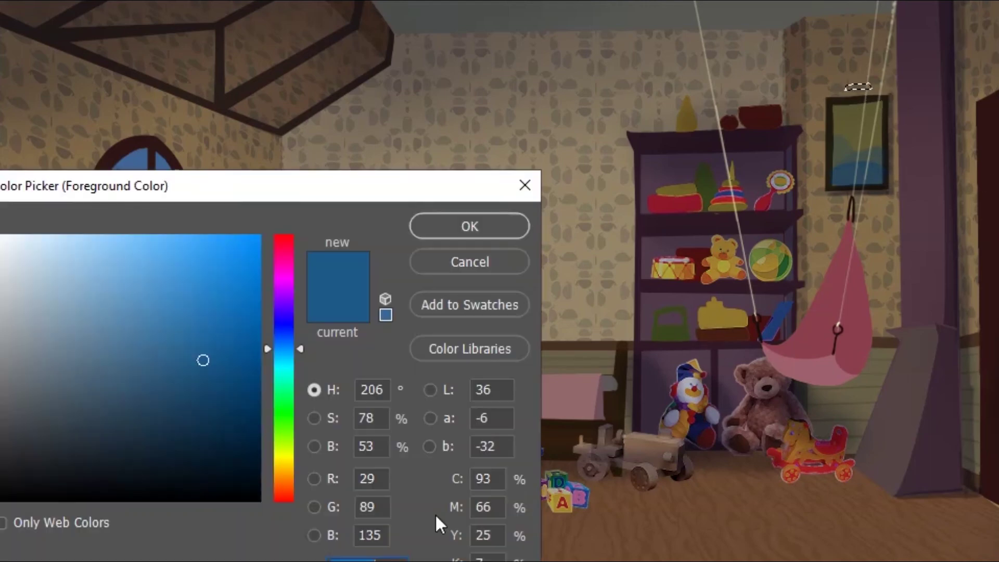
Paint a small dark red lamp with a stem above the framed picture
{"action": "left_click", "coordinate": [241, 462]}
{"action": "left_click", "coordinate": [468, 225]}
{"action": "key", "text": "alt+BackSpace"}
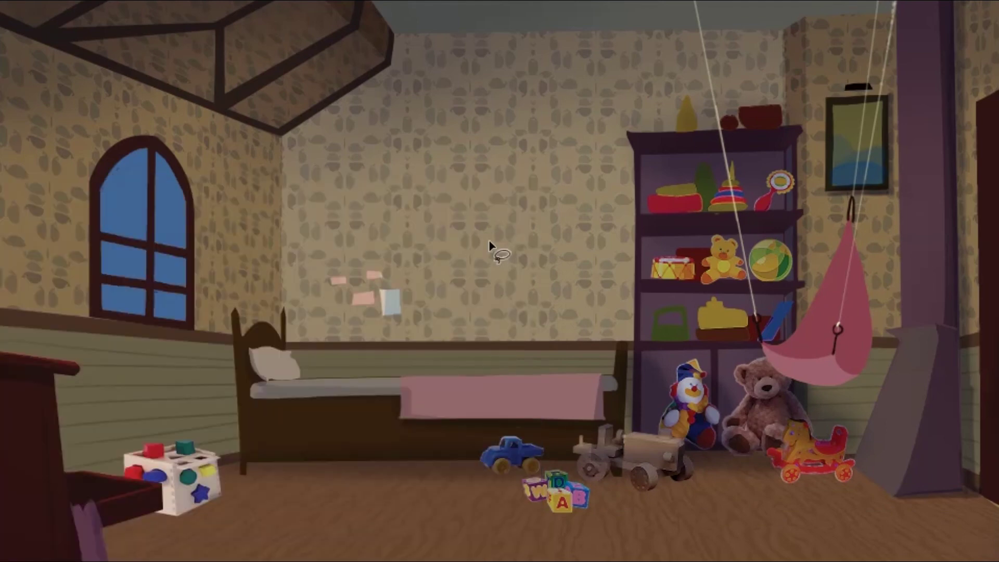
{"action": "left_click_drag", "start_coordinate": [858, 76], "coordinate": [859, 85]}
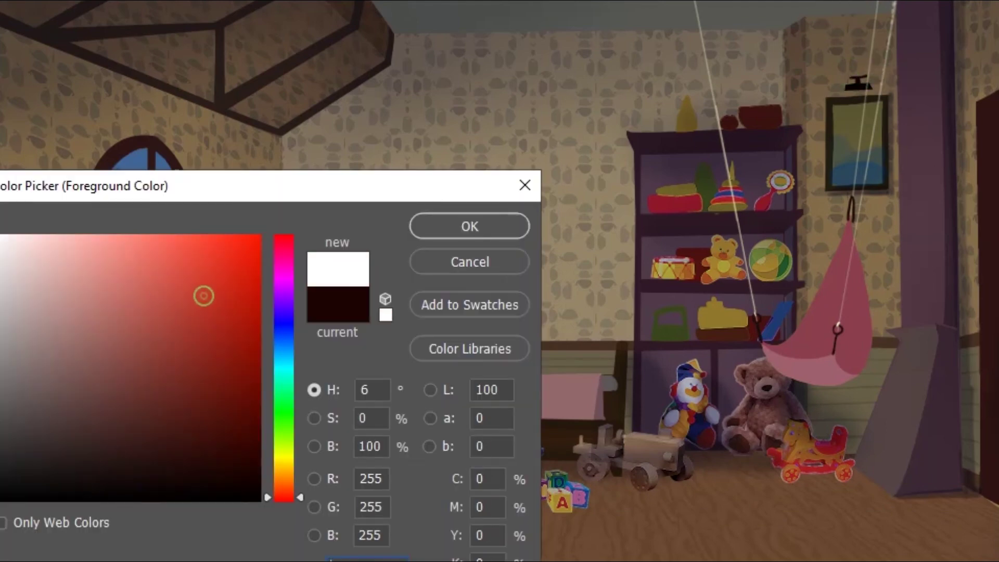
{"action": "left_click", "coordinate": [445, 226]}
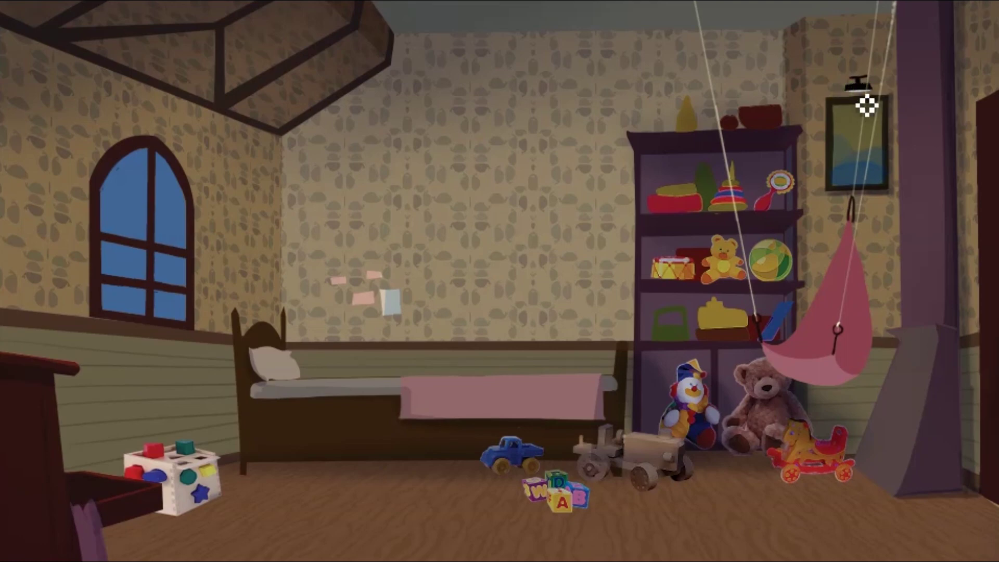
{"action": "left_click", "coordinate": [132, 25]}
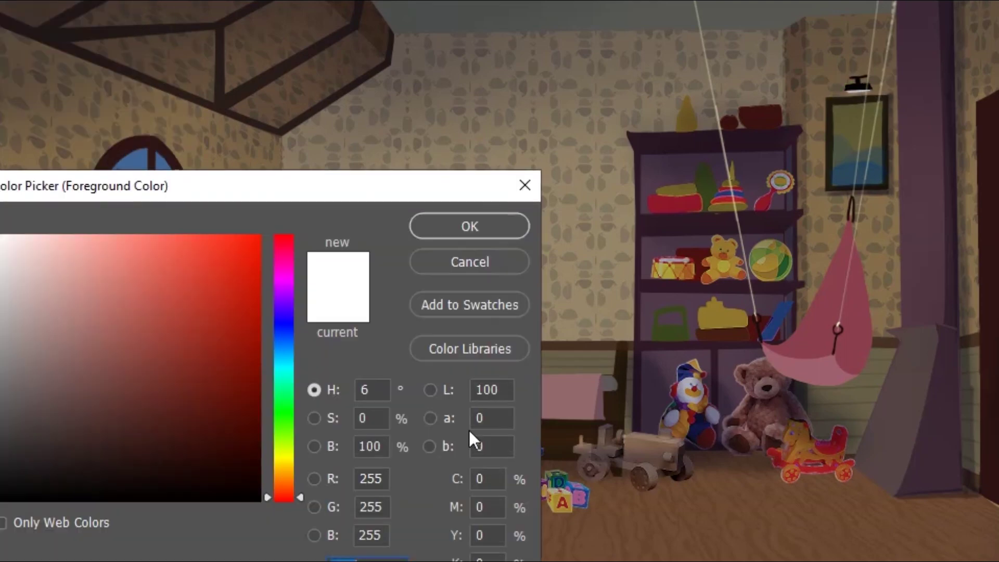
Brush a soft light yellow glow from the lamp down toward the cradle hook
{"action": "left_click", "coordinate": [283, 462]}
{"action": "left_click", "coordinate": [60, 230]}
{"action": "left_click", "coordinate": [497, 229]}
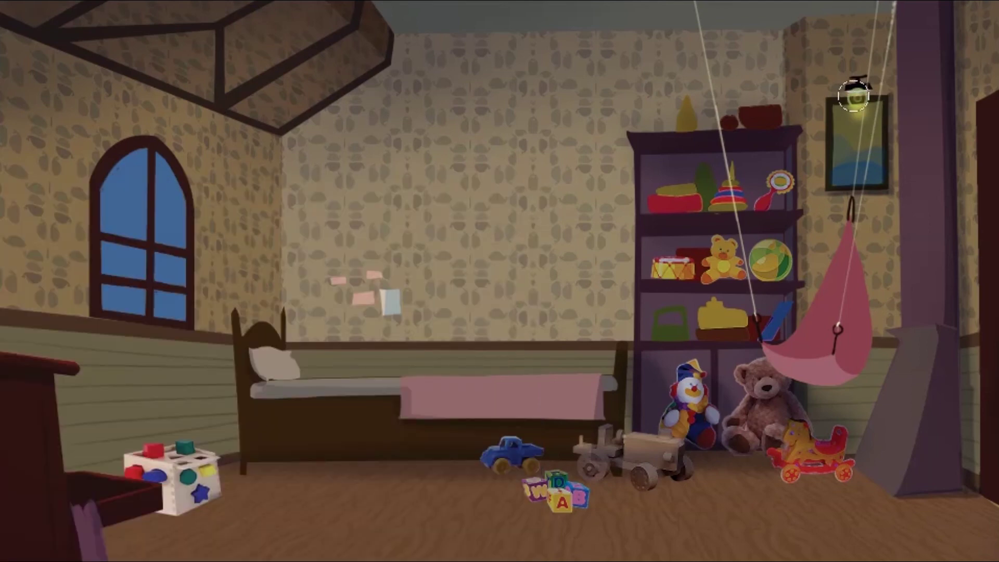
{"action": "left_click_drag", "start_coordinate": [862, 98], "coordinate": [856, 172]}
{"action": "left_click_drag", "start_coordinate": [850, 111], "coordinate": [853, 89]}
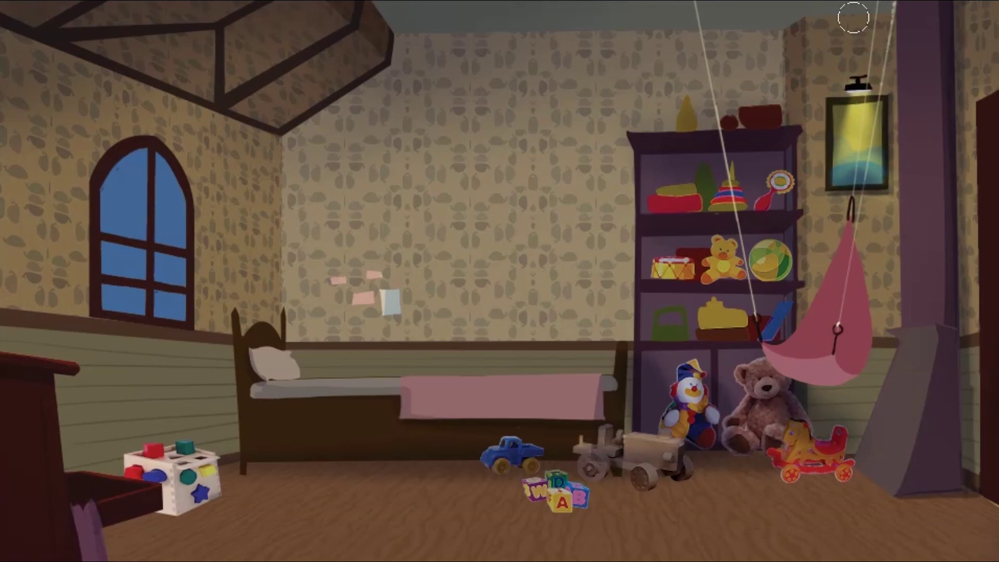
{"action": "left_click_drag", "start_coordinate": [847, 95], "coordinate": [838, 178]}
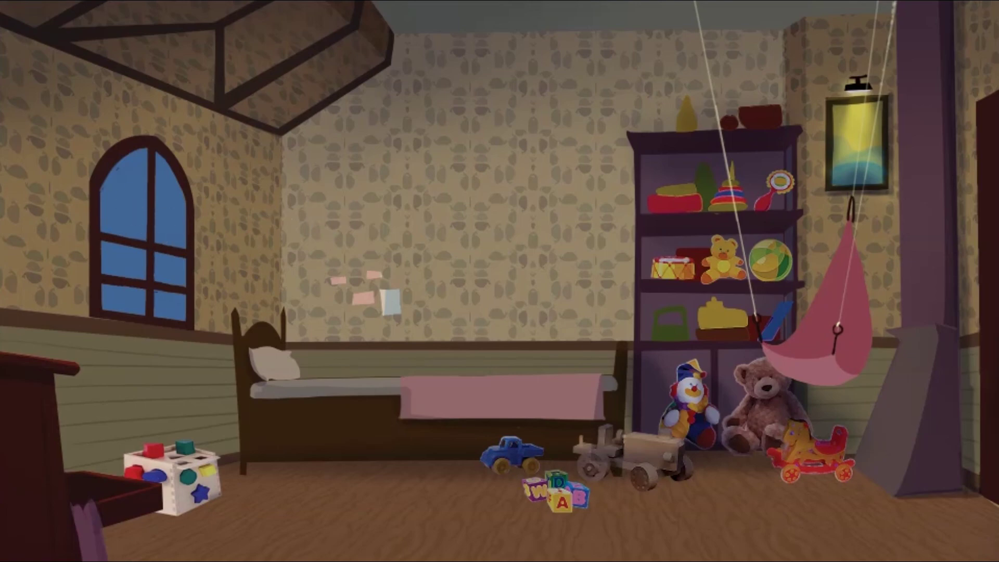
{"action": "left_click", "coordinate": [123, 261], "text": "shift"}
{"action": "left_click", "coordinate": [123, 299], "text": "shift"}
Select all the window panes and fill them with light blue
{"action": "left_click", "coordinate": [170, 268], "text": "shift"}
{"action": "left_click", "coordinate": [170, 304], "text": "shift"}
{"action": "left_click", "coordinate": [170, 197], "text": "shift"}
{"action": "left_click", "coordinate": [125, 192], "text": "shift"}
{"action": "key", "text": "Return"}
{"action": "key", "text": "alt+BackSpace"}
Flip the filled panes vertically and move them down onto the floor
{"action": "key", "text": "ctrl+t"}
{"action": "right_click", "coordinate": [183, 267]}
{"action": "left_click", "coordinate": [288, 544]}
{"action": "left_click_drag", "start_coordinate": [142, 234], "coordinate": [400, 465]}
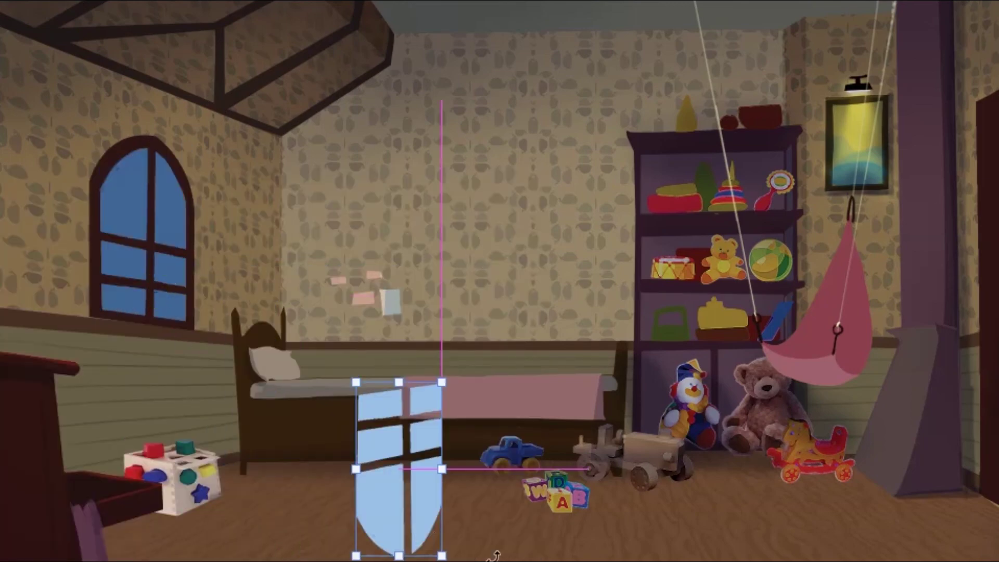
{"action": "left_click_drag", "start_coordinate": [446, 556], "coordinate": [446, 520]}
Distort the patch's corners into floor perspective in front of the bed and commit it
{"action": "left_click_drag", "start_coordinate": [356, 379], "coordinate": [357, 479]}
{"action": "left_click_drag", "start_coordinate": [357, 554], "coordinate": [315, 543]}
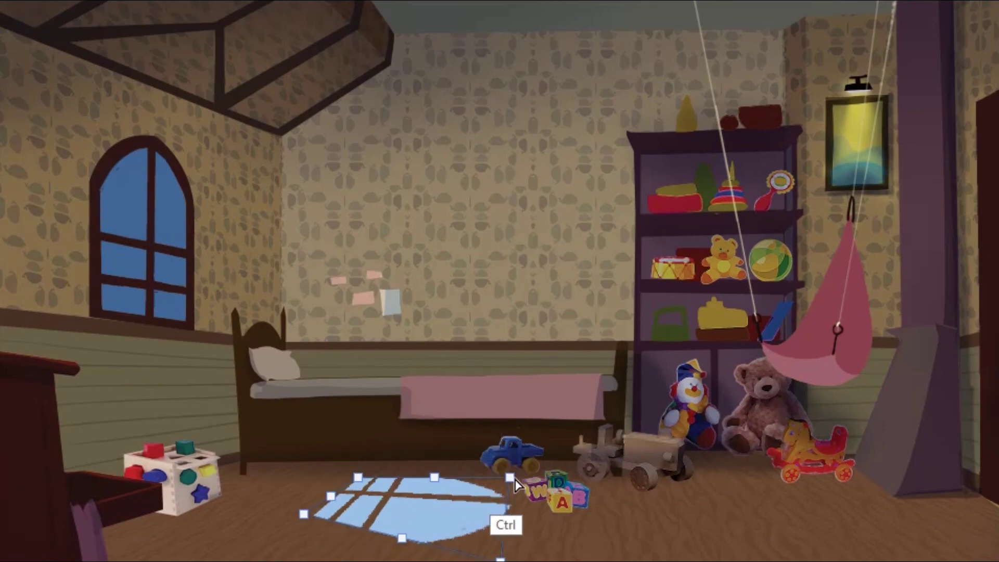
{"action": "left_click_drag", "start_coordinate": [500, 559], "coordinate": [511, 531]}
{"action": "left_click_drag", "start_coordinate": [327, 541], "coordinate": [265, 516]}
{"action": "left_click_drag", "start_coordinate": [358, 477], "coordinate": [331, 479]}
{"action": "left_click_drag", "start_coordinate": [265, 516], "coordinate": [255, 510]}
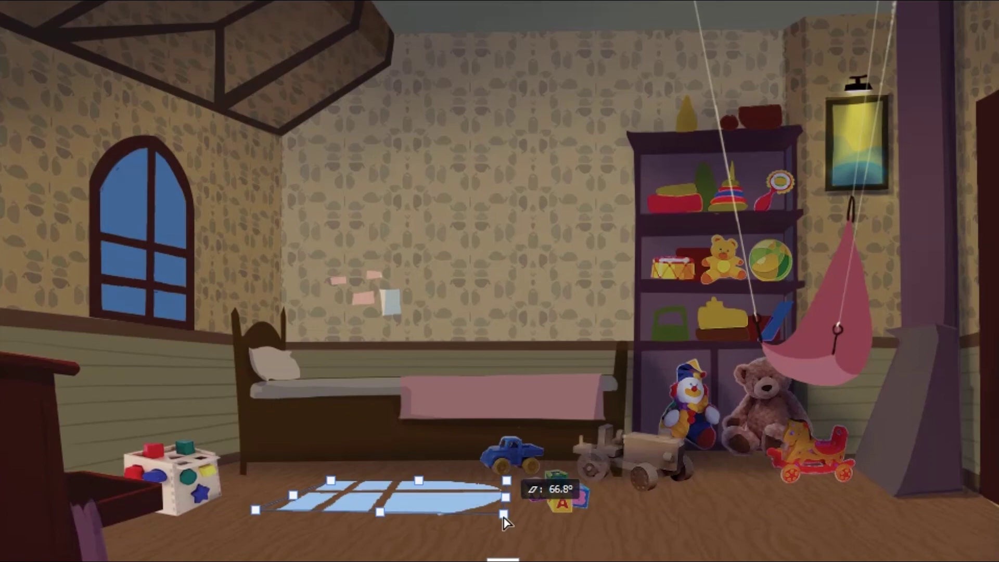
{"action": "key", "text": "Return"}
{"action": "key", "text": "e"}
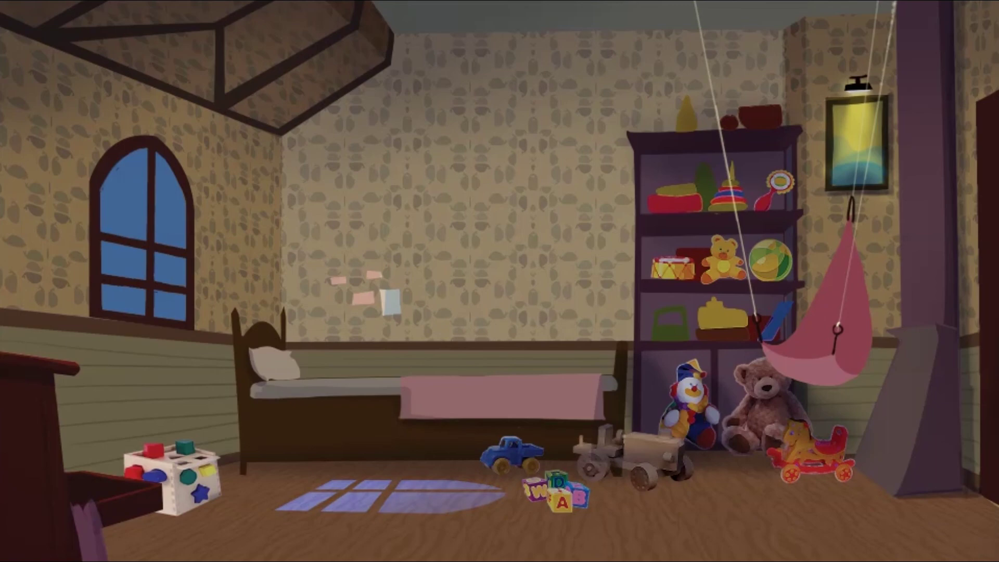
{"action": "left_click_drag", "start_coordinate": [226, 279], "coordinate": [290, 435]}
Paint soft white light beams from the arched window to the floor, resizing the brush with [ and ]
{"action": "key", "text": "ctrl+z"}
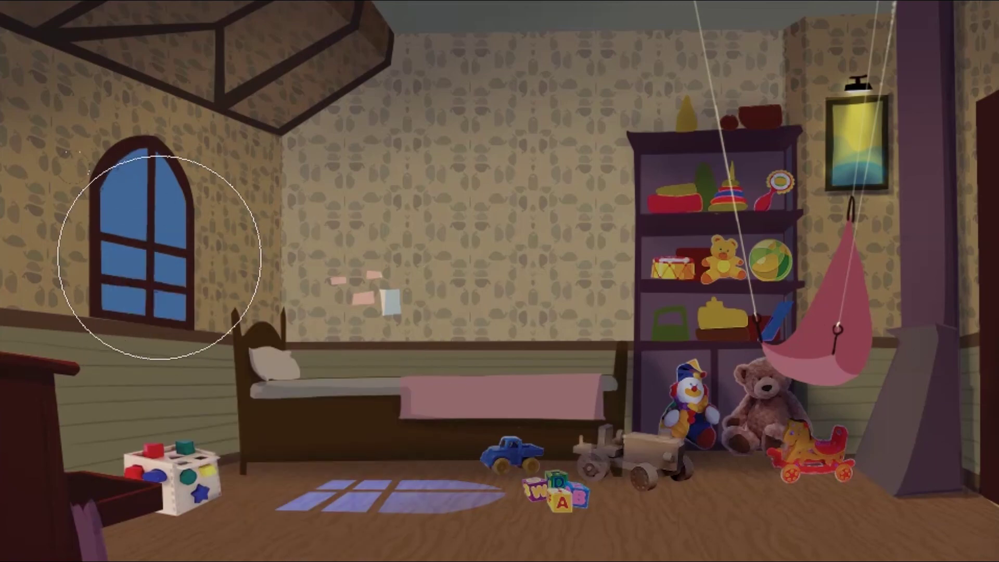
{"action": "left_click_drag", "start_coordinate": [174, 249], "coordinate": [285, 442]}
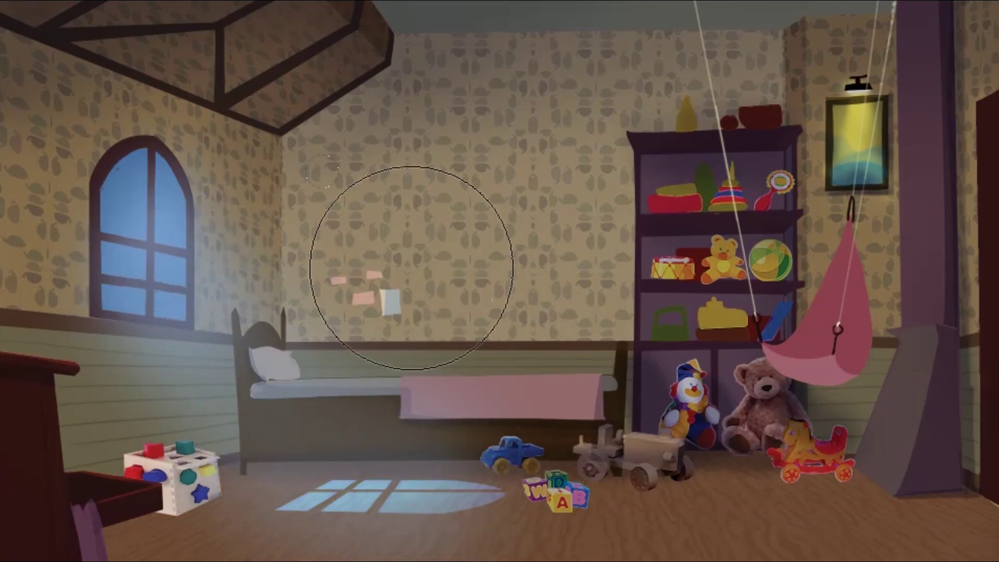
{"action": "key", "text": "bracketleft"}
{"action": "key", "text": "bracketleft"}
{"action": "key", "text": "bracketleft"}
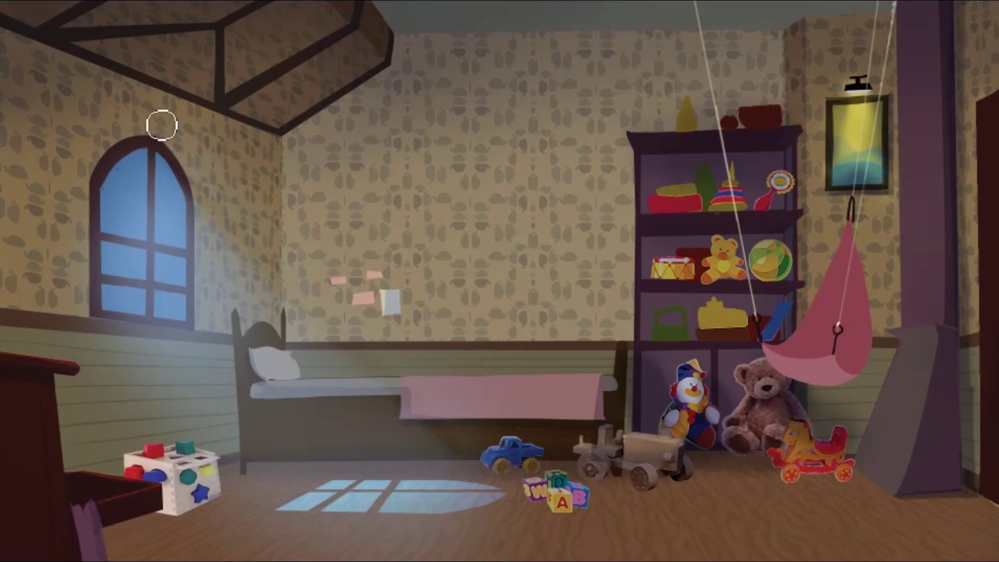
{"action": "key", "text": "bracketright"}
{"action": "key", "text": "bracketright"}
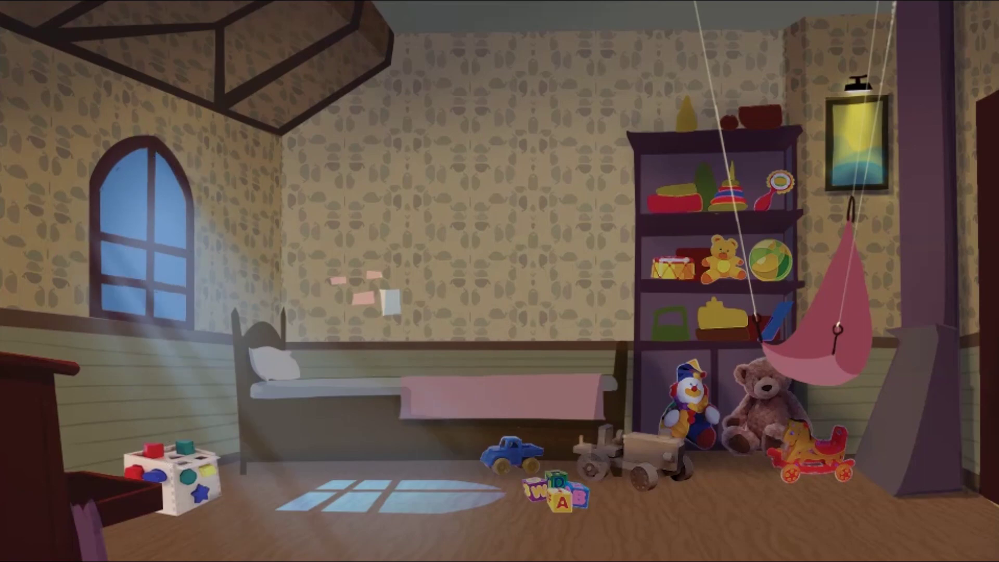
{"action": "key", "text": "bracketright"}
{"action": "key", "text": "bracketright"}
{"action": "key", "text": "bracketright"}
{"action": "key", "text": "bracketleft"}
{"action": "key", "text": "bracketleft"}
{"action": "key", "text": "bracketleft"}
{"action": "key", "text": "bracketleft"}
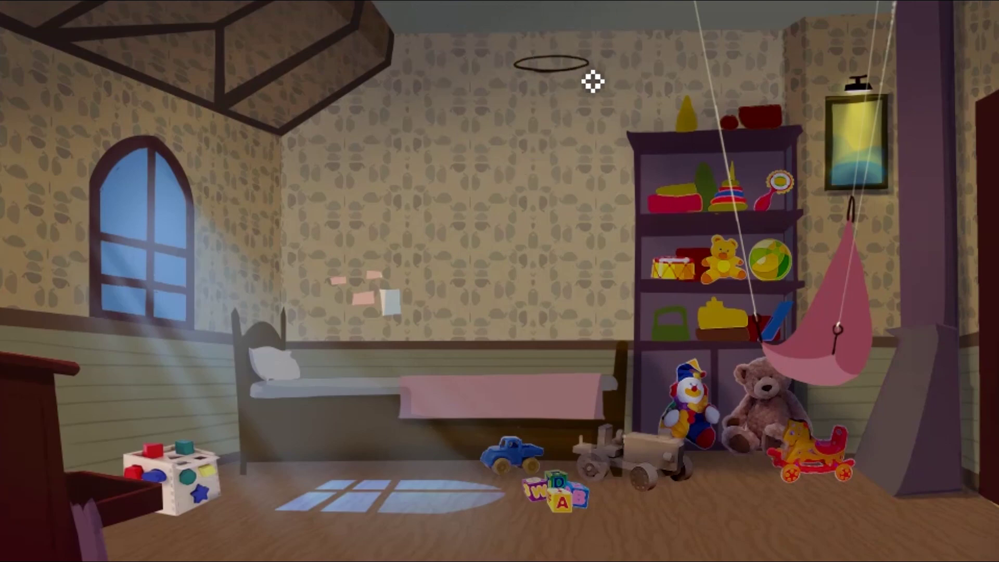
Sketch the chandelier's curly arms and copy a yellow-lit bulb onto another arm
{"action": "left_click_drag", "start_coordinate": [513, 58], "coordinate": [542, 80]}
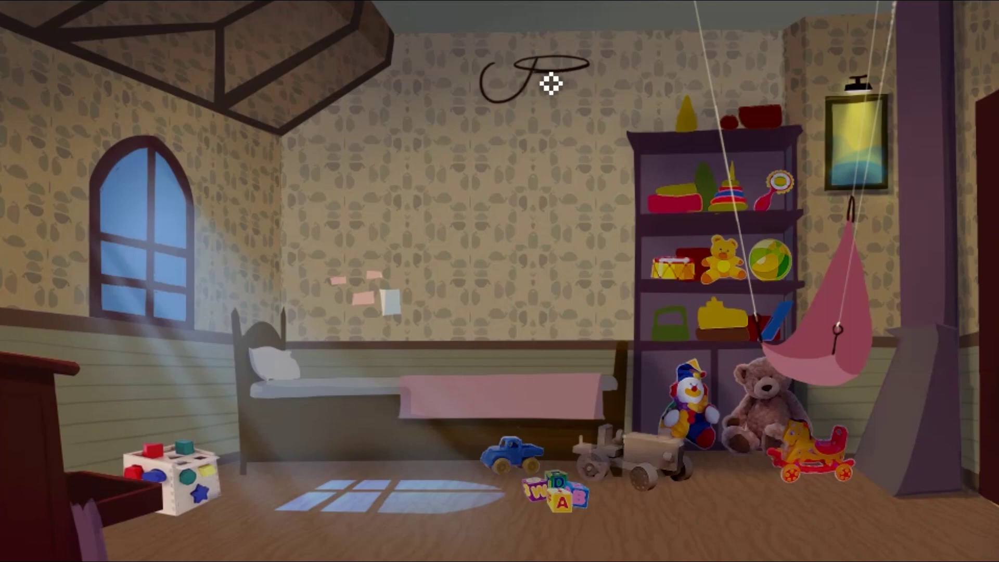
{"action": "mouse_move", "coordinate": [472, 74]}
{"action": "left_mouse_down"}
{"action": "mouse_move", "coordinate": [527, 82]}
{"action": "mouse_move", "coordinate": [526, 96]}
{"action": "left_mouse_up"}
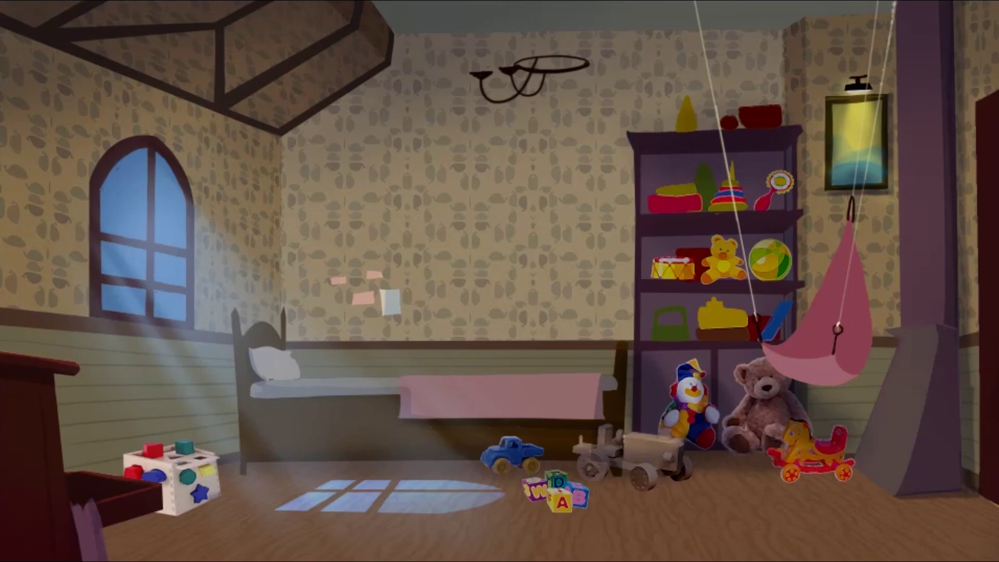
{"action": "left_click_drag", "start_coordinate": [473, 56], "coordinate": [487, 74]}
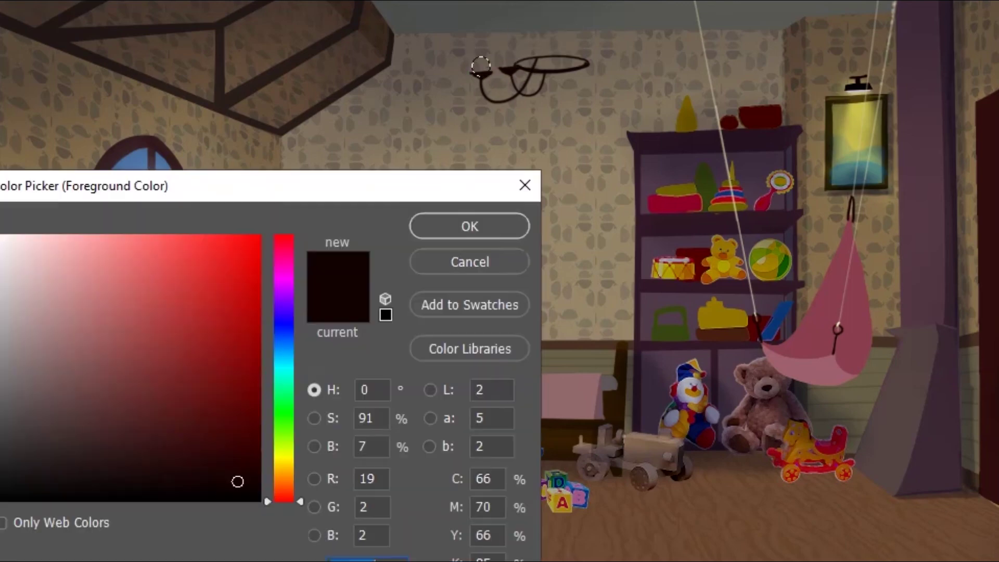
{"action": "left_click_drag", "start_coordinate": [283, 498], "coordinate": [283, 460]}
{"action": "left_click", "coordinate": [461, 223]}
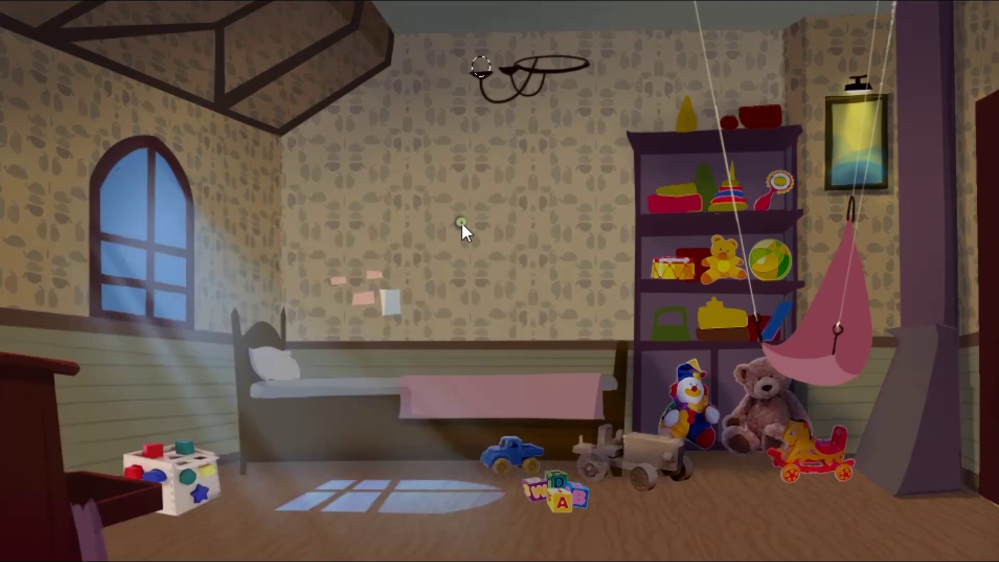
{"action": "left_click_drag", "start_coordinate": [465, 261], "coordinate": [566, 30]}
{"action": "key", "text": "ctrl+d"}
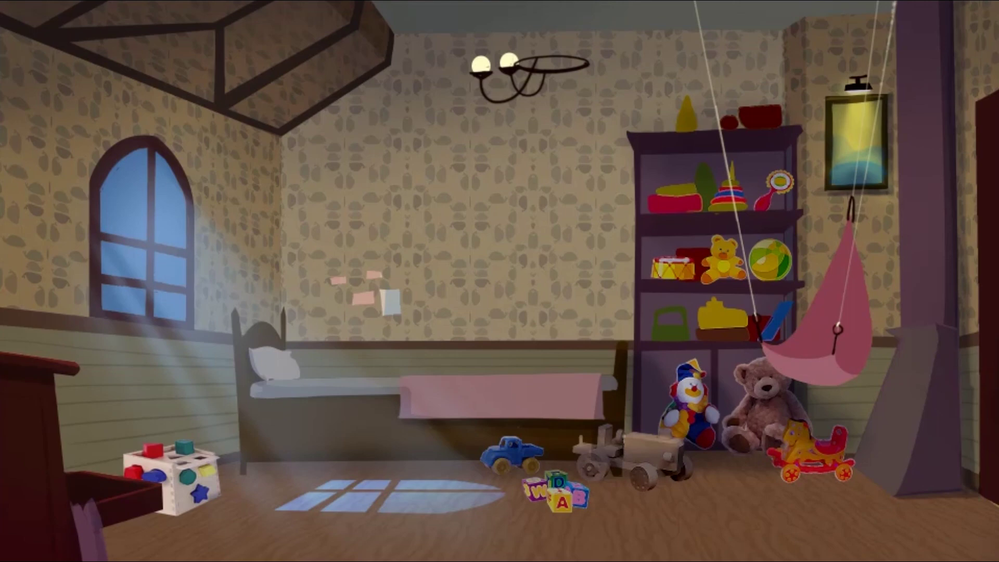
Duplicate the chandelier half, flip it horizontally and slide it right to complete the chandelier
{"action": "left_click_drag", "start_coordinate": [550, 33], "coordinate": [623, 99]}
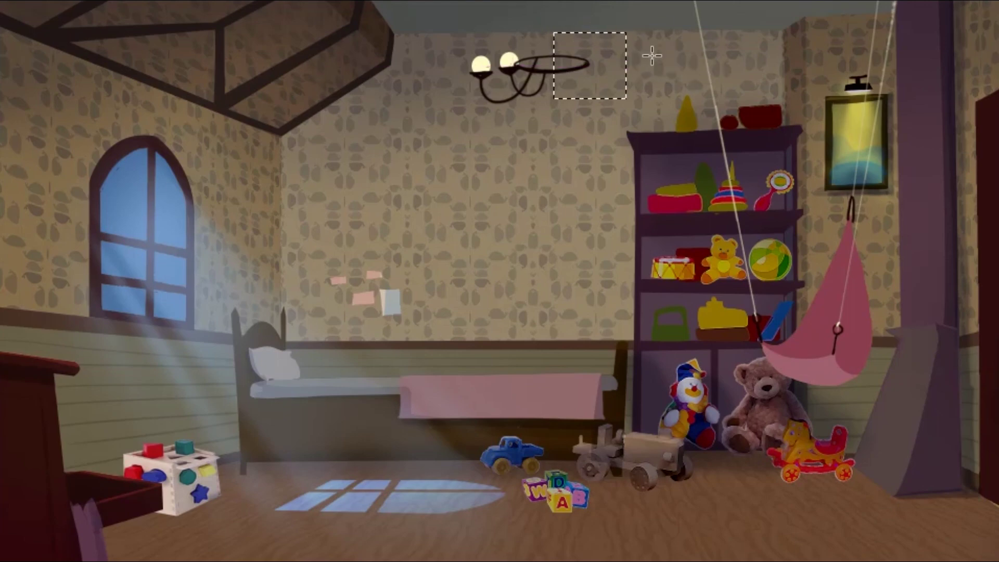
{"action": "key", "text": "ctrl+j"}
{"action": "key", "text": "Return"}
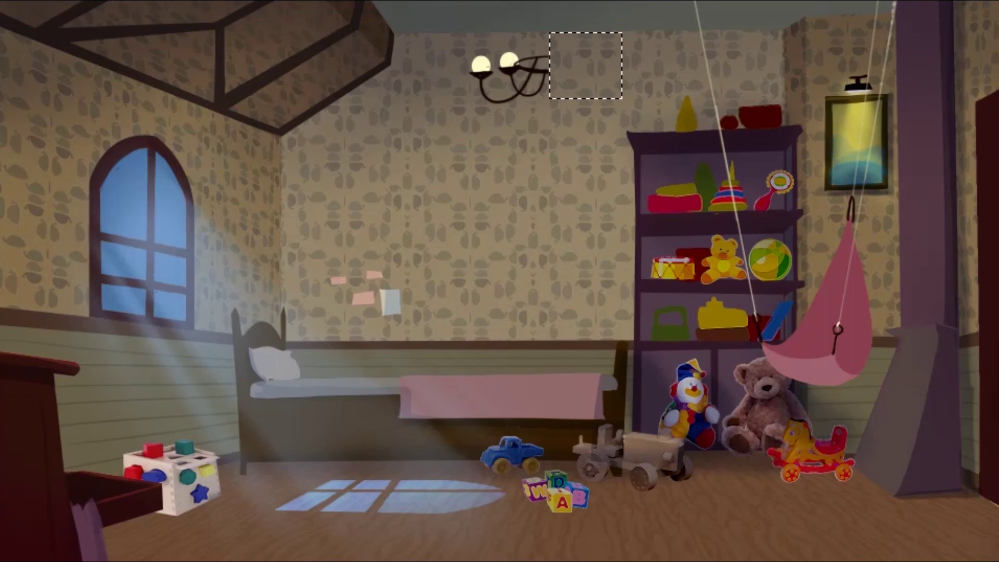
{"action": "key", "text": "ctrl+t"}
{"action": "right_click", "coordinate": [524, 87]}
{"action": "left_click", "coordinate": [573, 348]}
{"action": "left_click_drag", "start_coordinate": [529, 80], "coordinate": [601, 80]}
{"action": "key", "text": "Return"}
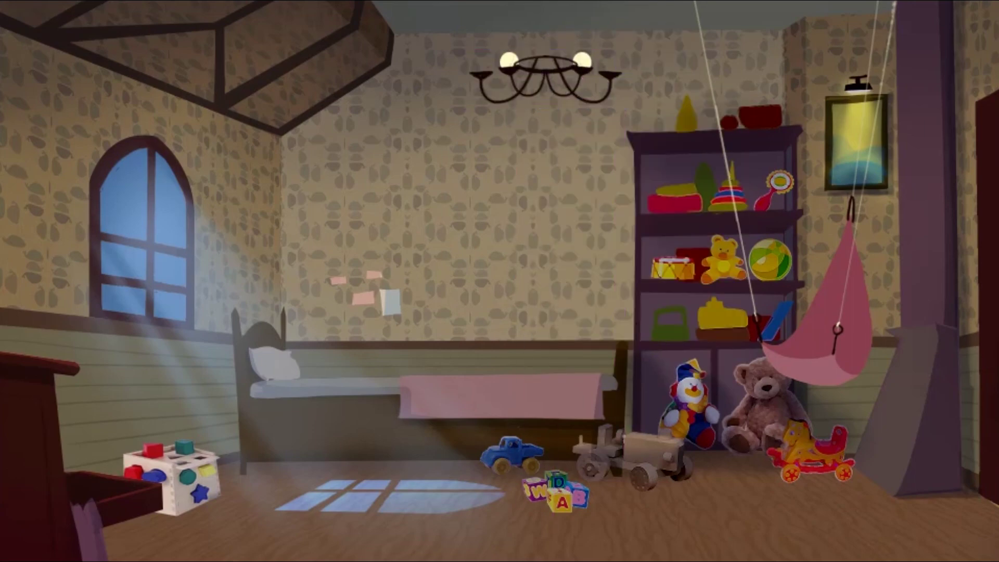
Add a fourth bulb at the right end and draw chains from the ceiling to the chandelier
{"action": "left_click_drag", "start_coordinate": [478, 64], "coordinate": [613, 63]}
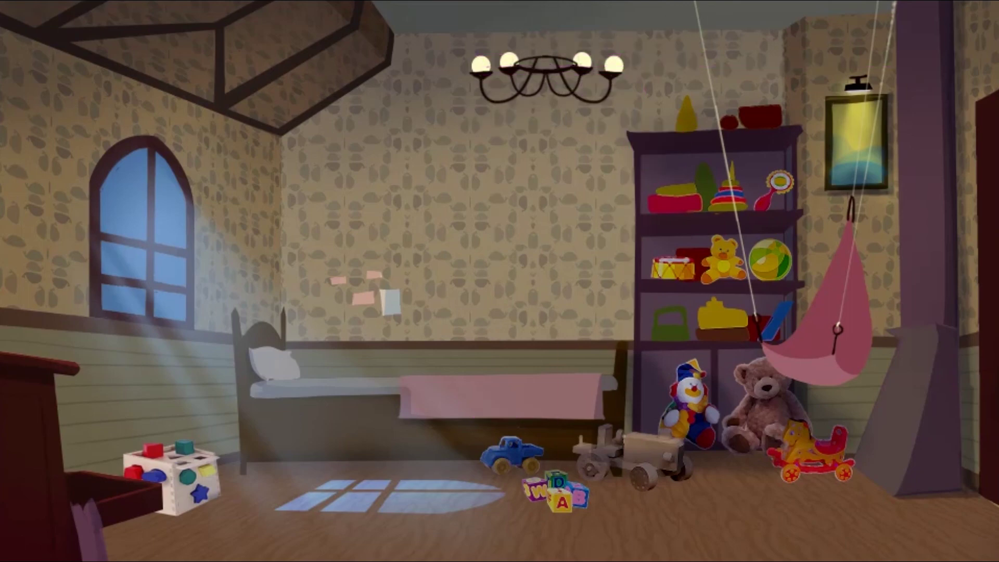
{"action": "mouse_move", "coordinate": [517, 59]}
{"action": "left_mouse_down"}
{"action": "mouse_move", "coordinate": [544, 1]}
{"action": "mouse_move", "coordinate": [577, 55]}
{"action": "mouse_move", "coordinate": [536, 62]}
{"action": "left_mouse_up"}
{"action": "left_click_drag", "start_coordinate": [568, 27], "coordinate": [570, 68]}
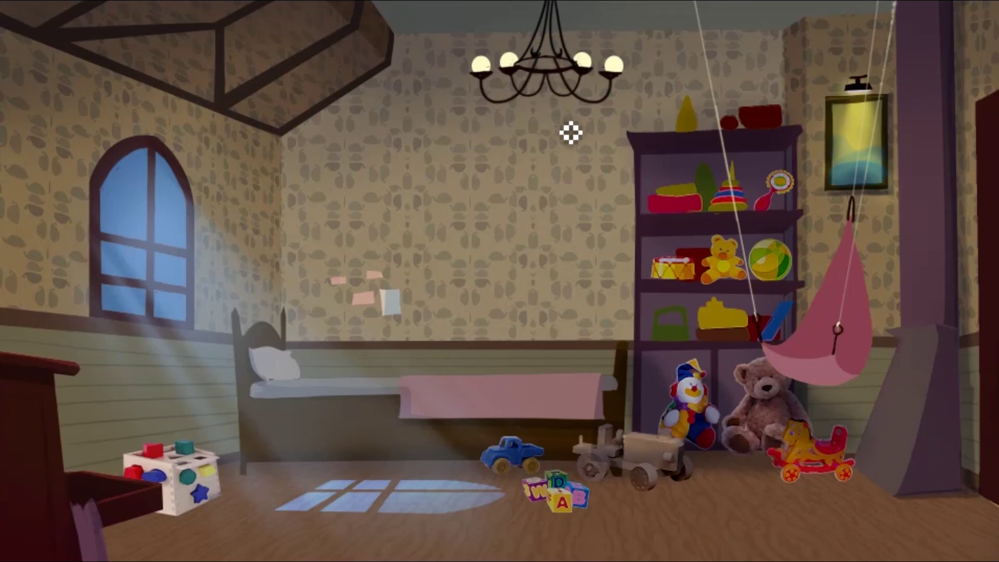
{"action": "key", "text": "shift"}
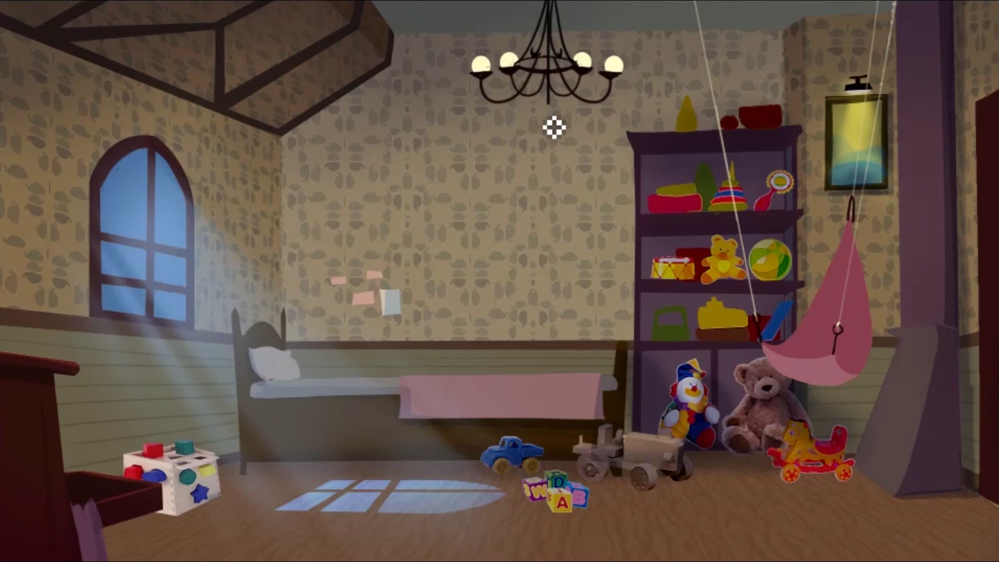
{"action": "left_click_drag", "start_coordinate": [622, 70], "coordinate": [547, 113]}
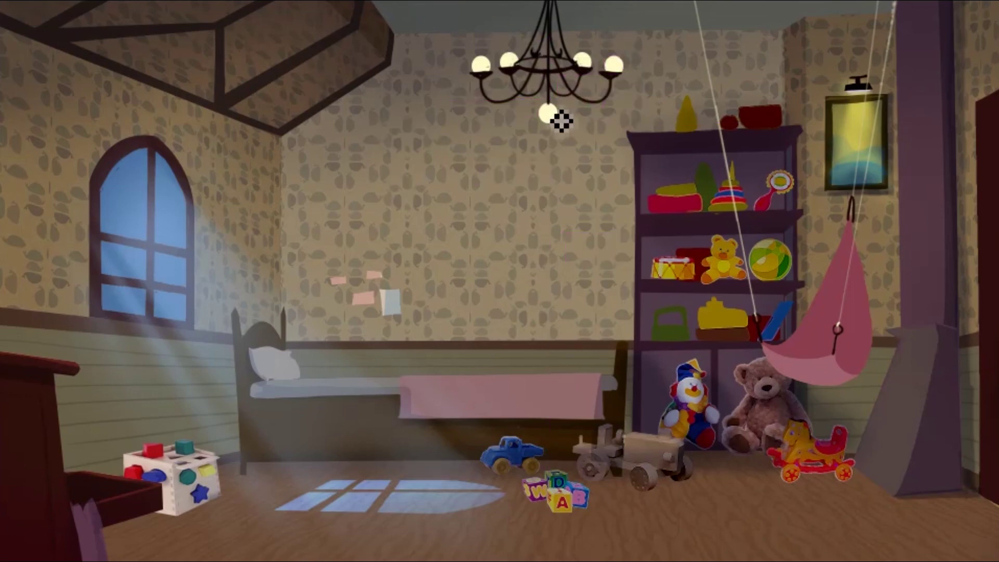
Smooth the brightness seam across the wall with one long soft-brush stroke
{"action": "key", "text": "ctrl"}
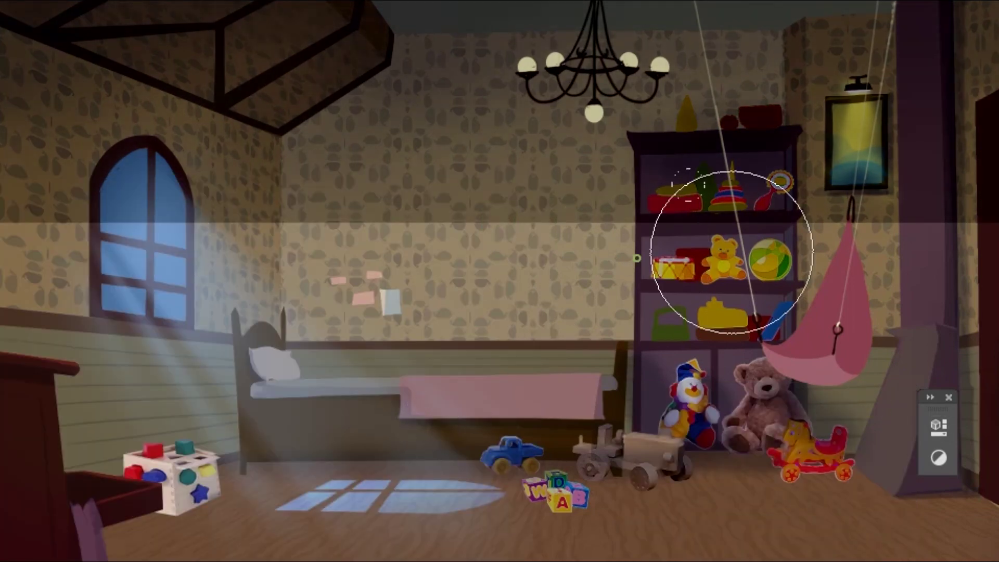
{"action": "left_click_drag", "start_coordinate": [959, 223], "coordinate": [11, 241]}
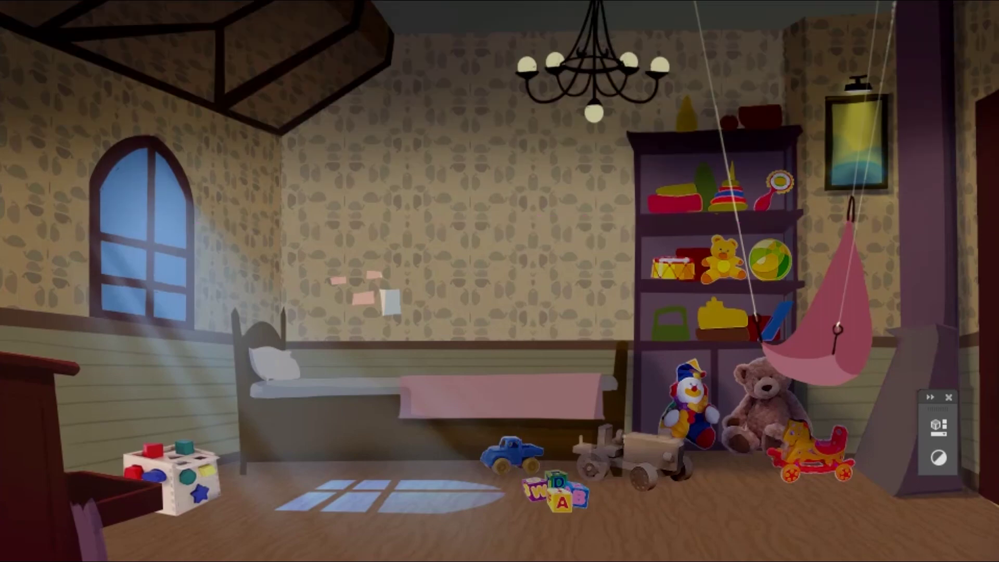
{"action": "left_click", "coordinate": [156, 70]}
Move and Alt-copy glow layers onto the left, lower, right and second-left chandelier bulbs
{"action": "left_click_drag", "start_coordinate": [528, 63], "coordinate": [552, 61]}
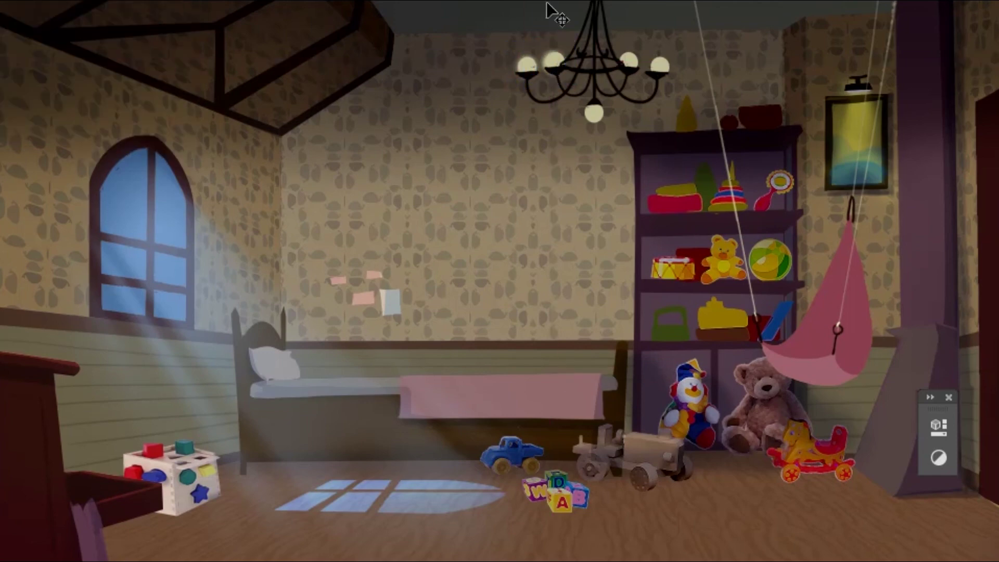
{"action": "left_click_drag", "start_coordinate": [593, 110], "coordinate": [590, 114]}
{"action": "left_click_drag", "start_coordinate": [676, 37], "coordinate": [682, 23]}
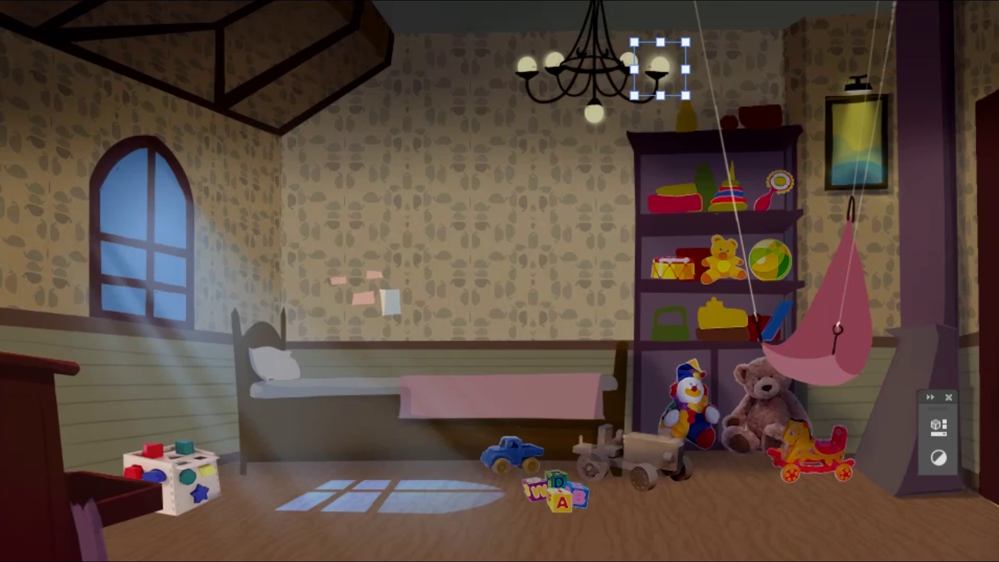
{"action": "left_click_drag", "start_coordinate": [593, 110], "coordinate": [597, 106]}
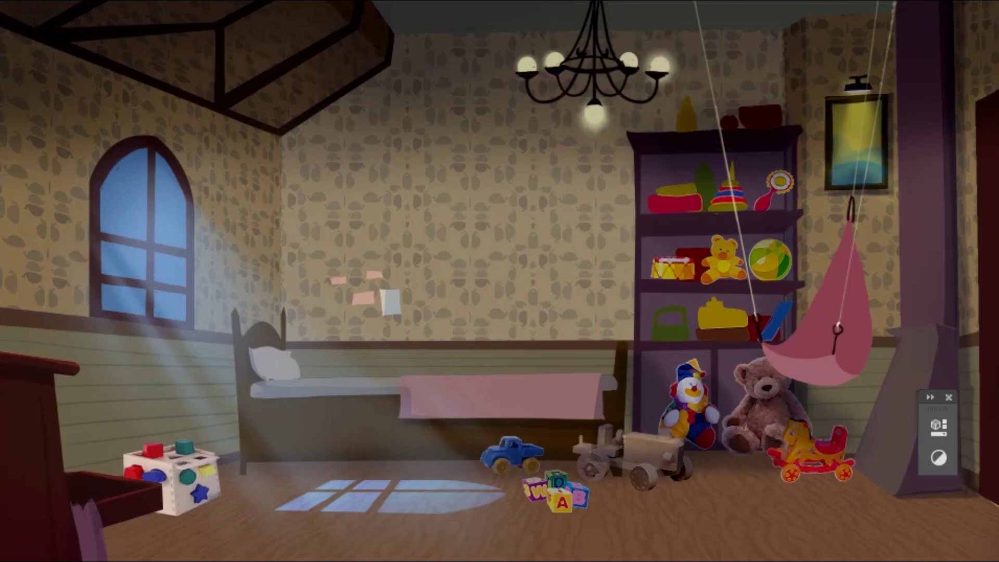
{"action": "left_click_drag", "start_coordinate": [555, 63], "coordinate": [556, 68]}
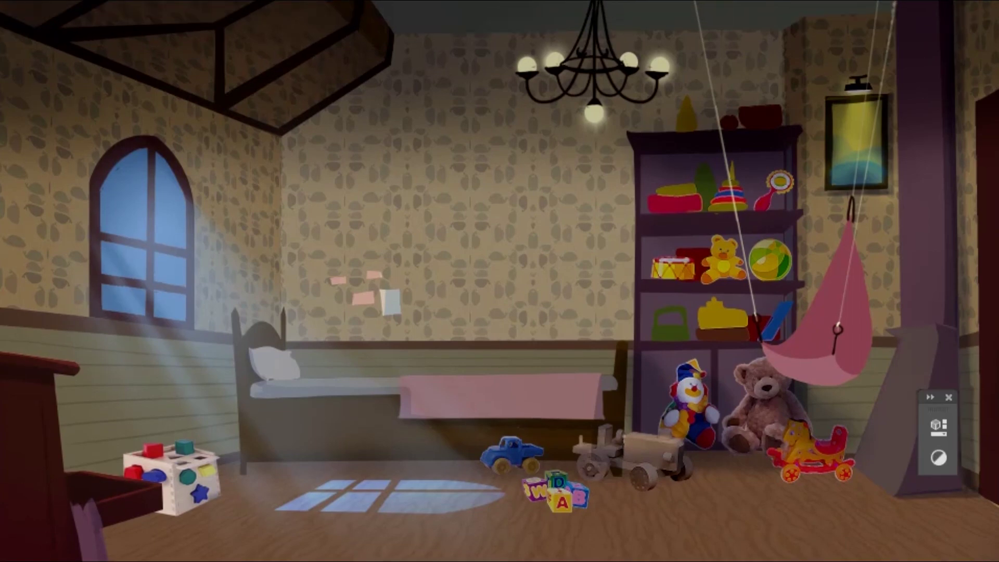
{"action": "left_click_drag", "start_coordinate": [554, 69], "coordinate": [555, 68]}
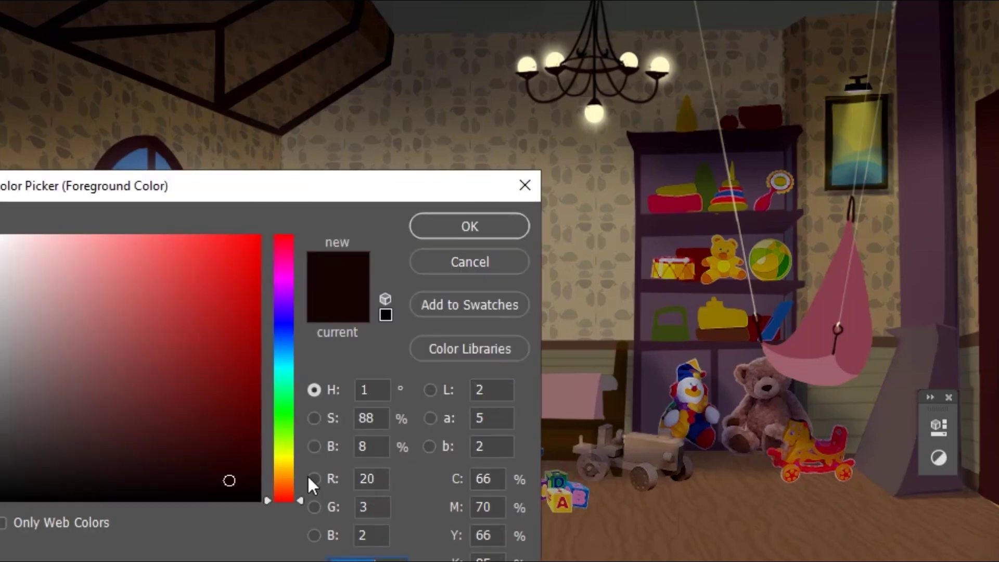
Set the foreground colour to orange for the warm chandelier glow
{"action": "left_click_drag", "start_coordinate": [284, 470], "coordinate": [314, 464]}
{"action": "left_click", "coordinate": [454, 223]}
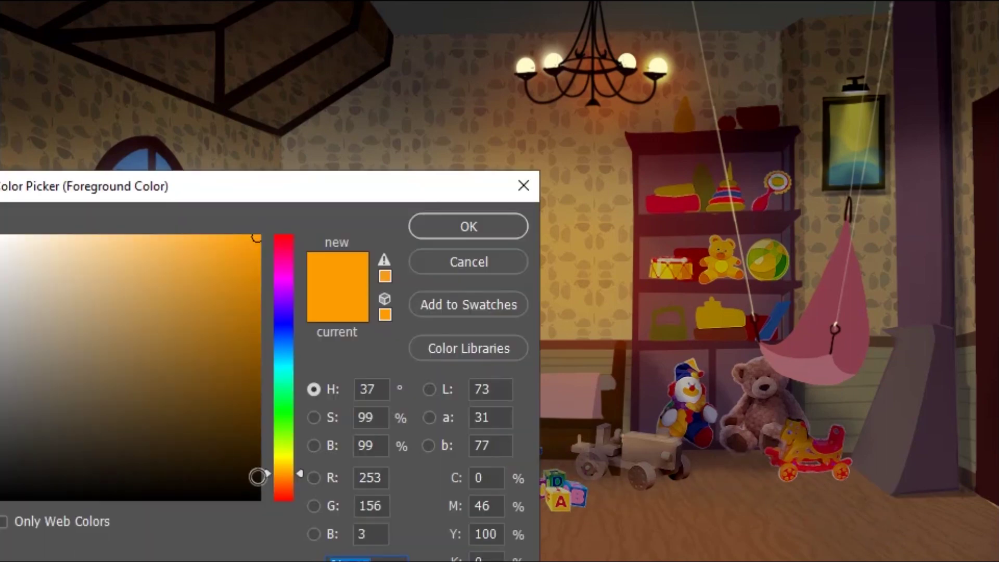
With yellow and a smaller brush, dab light highlights on the teddy bear and tractor
{"action": "left_click", "coordinate": [212, 248]}
{"action": "left_click", "coordinate": [466, 225]}
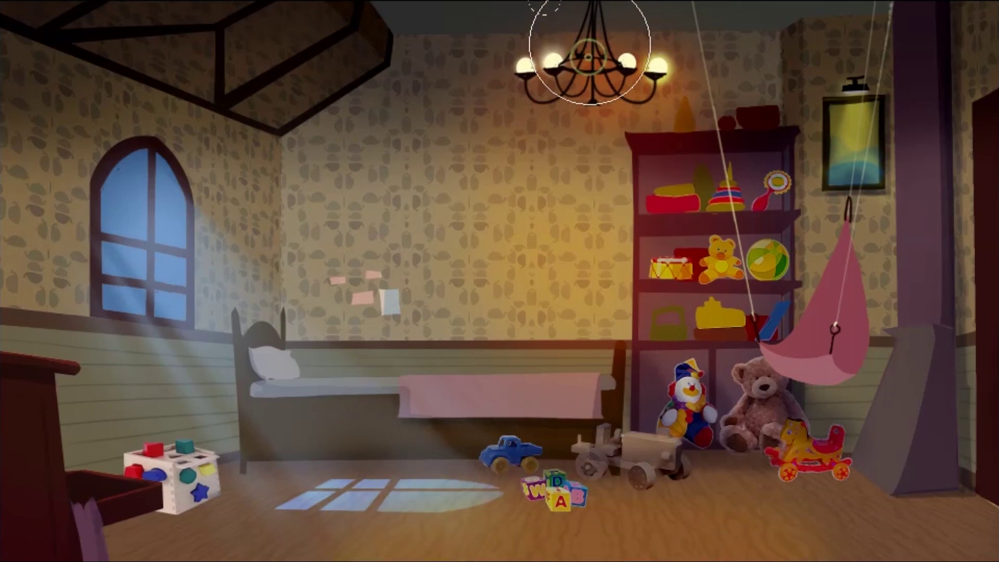
{"action": "key", "text": "bracketleft"}
{"action": "key", "text": "bracketleft"}
{"action": "key", "text": "bracketleft"}
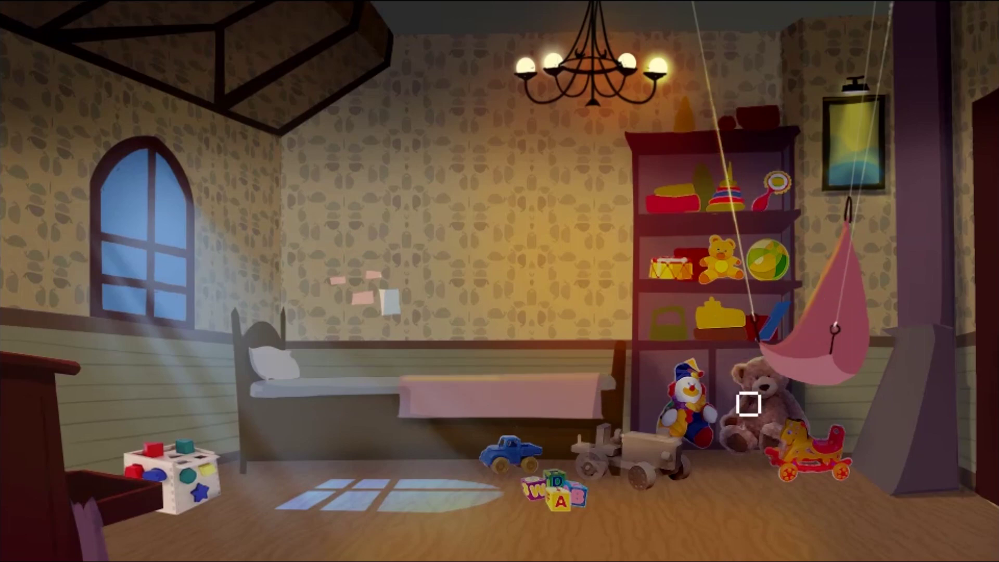
{"action": "left_click", "coordinate": [755, 395]}
{"action": "left_click", "coordinate": [612, 448]}
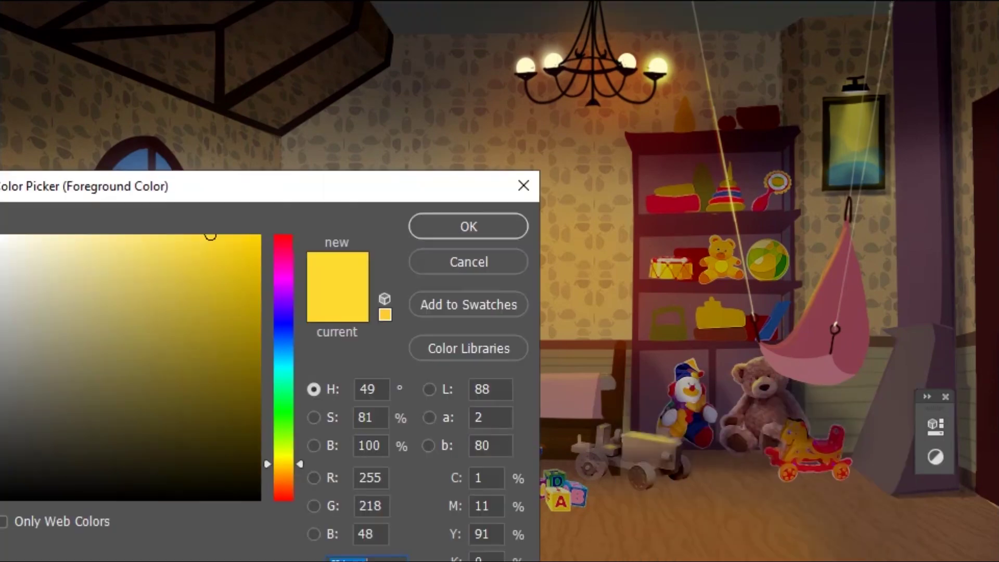
Choose a new paint colour for the ceiling glow and close the small floating panel
{"action": "left_click", "coordinate": [33, 395]}
{"action": "left_click", "coordinate": [49, 317]}
{"action": "left_click", "coordinate": [521, 185]}
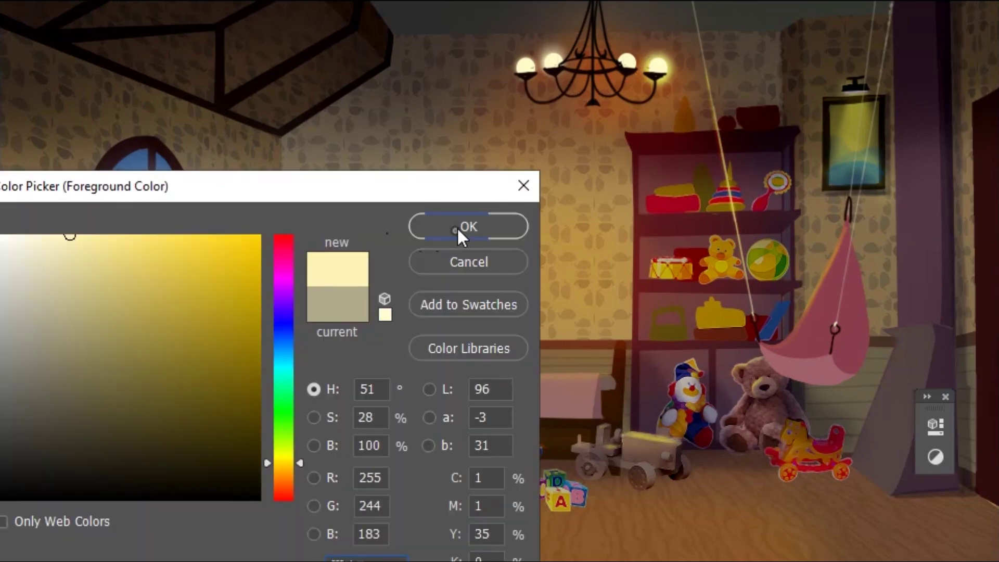
{"action": "left_click", "coordinate": [457, 228]}
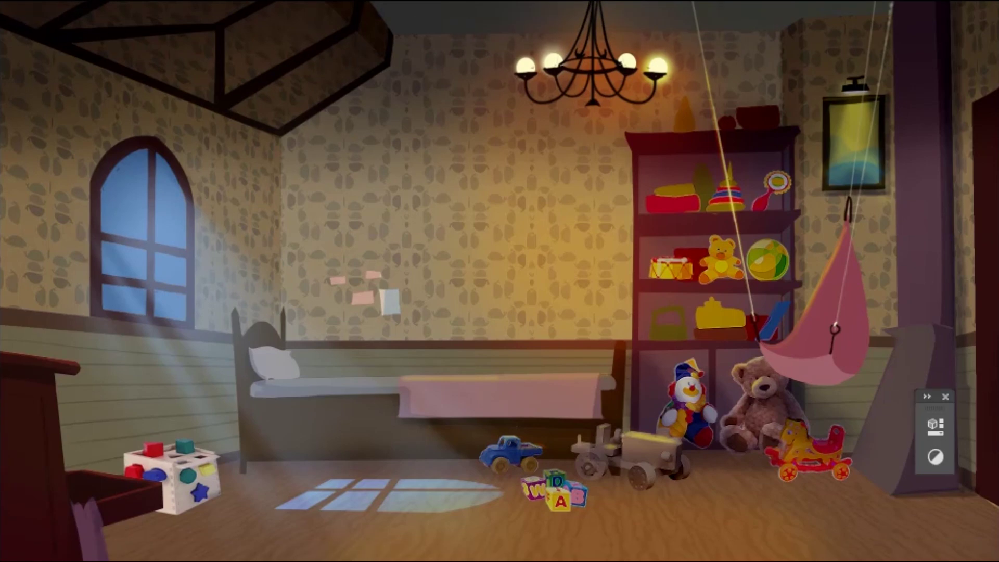
{"action": "left_click", "coordinate": [945, 396]}
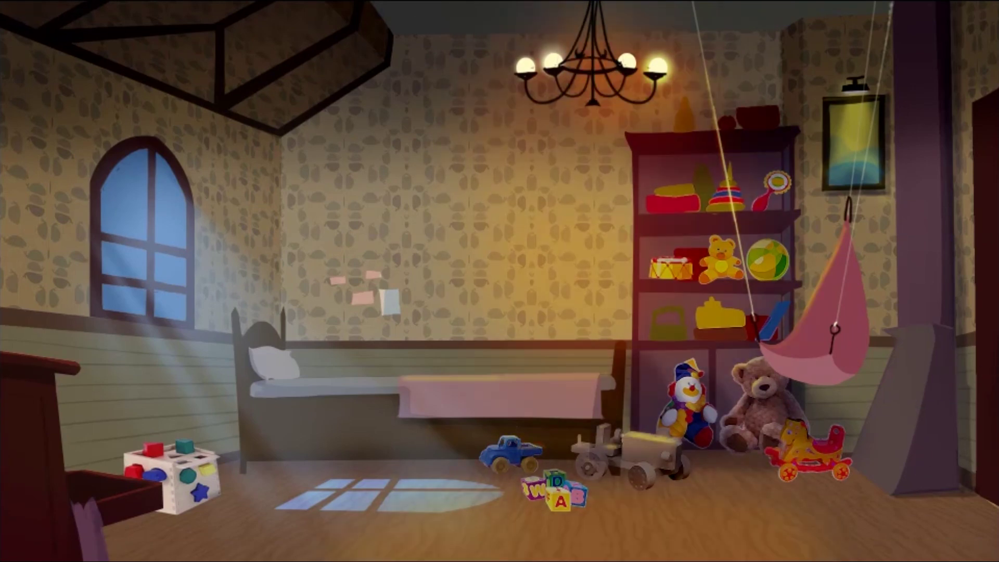